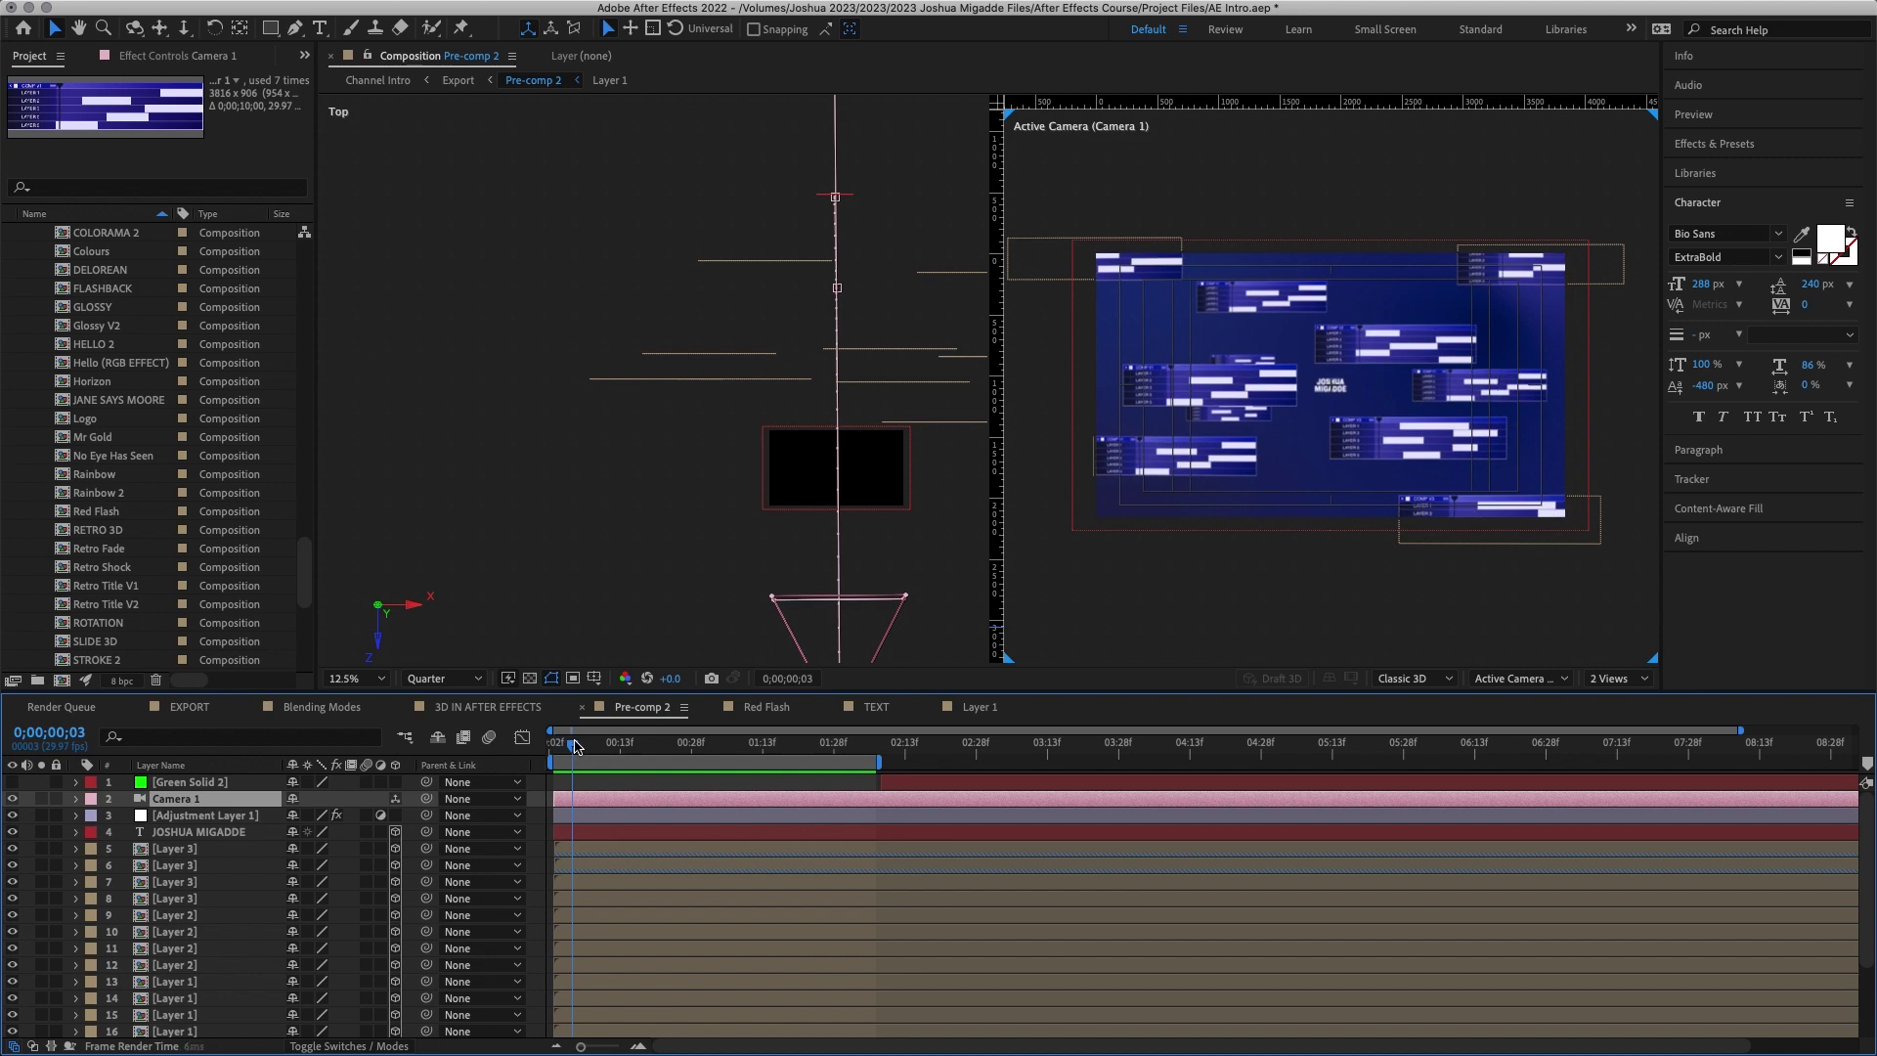
{"action": "left_click_drag", "start_coordinate": [896, 334], "coordinate": [687, 219]}
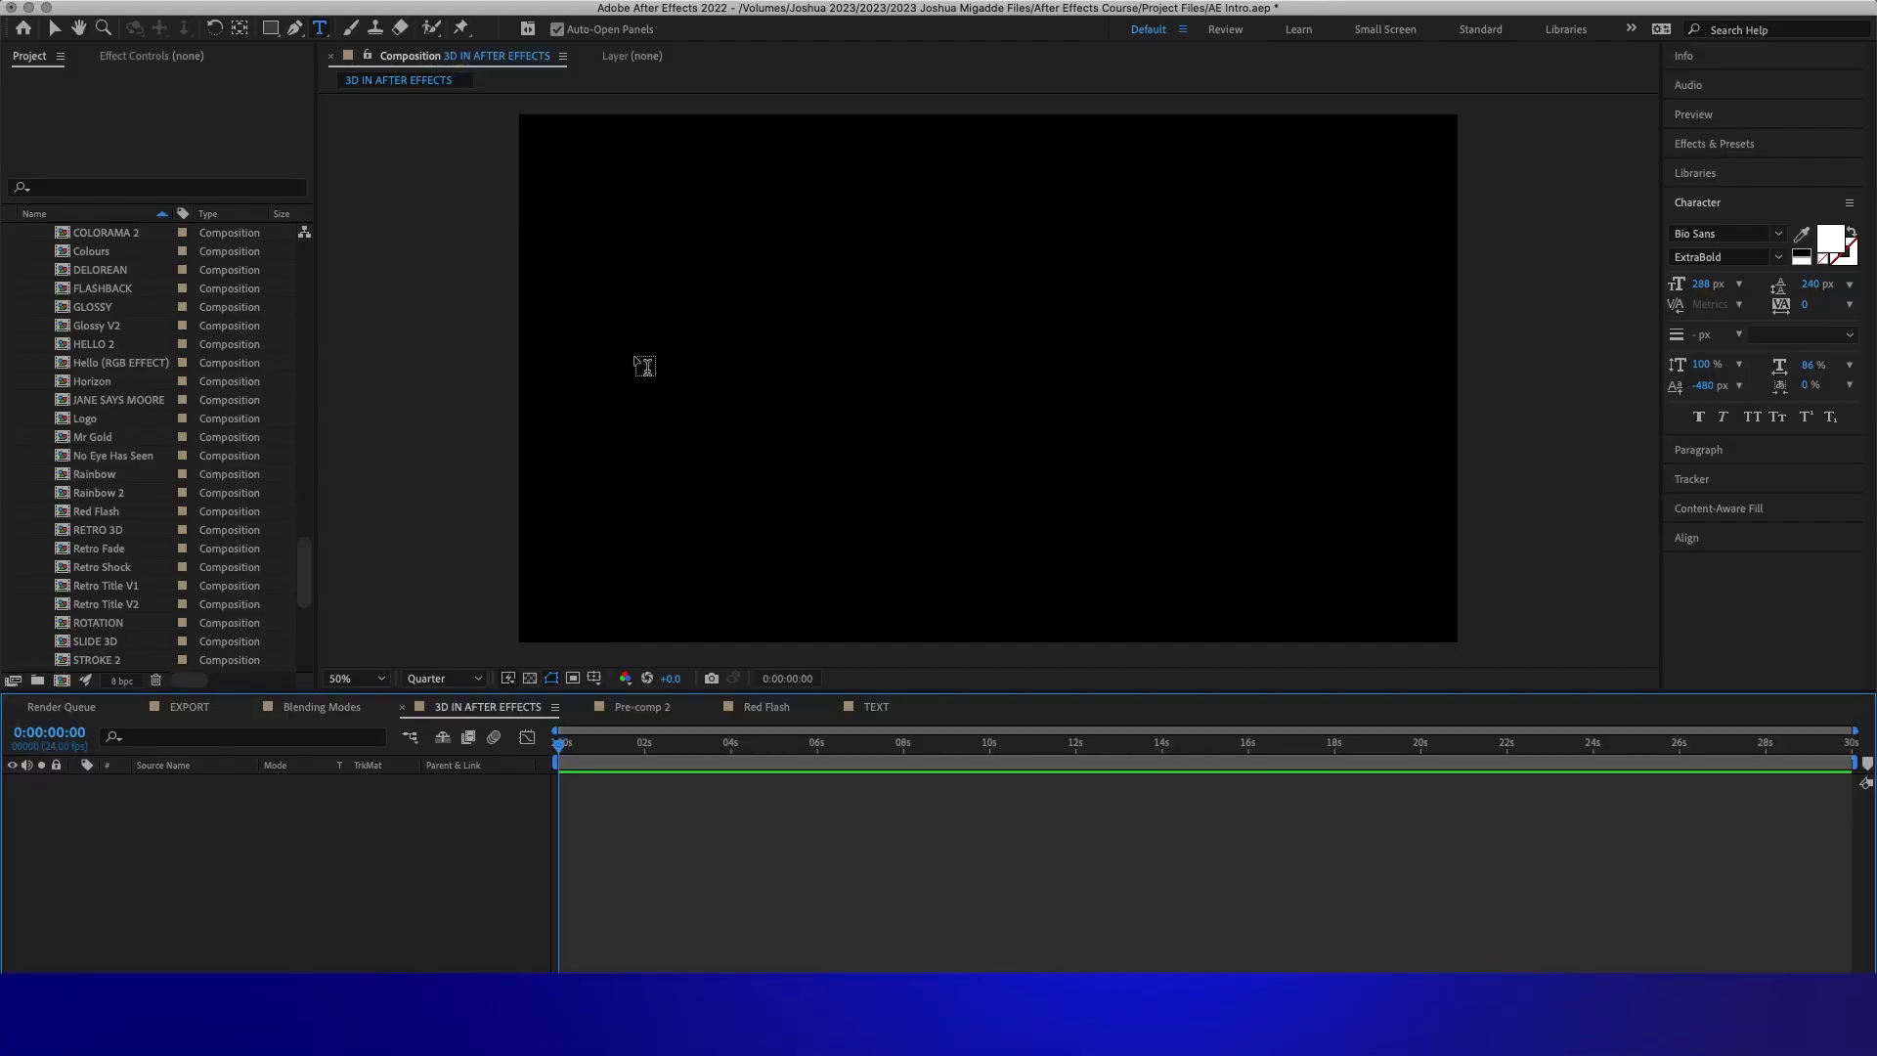
Step: Add a new text layer reading "3D TEXT" and centre it in the composition
{"action": "left_click", "coordinate": [401, 9]}
{"action": "mouse_move", "coordinate": [353, 10]}
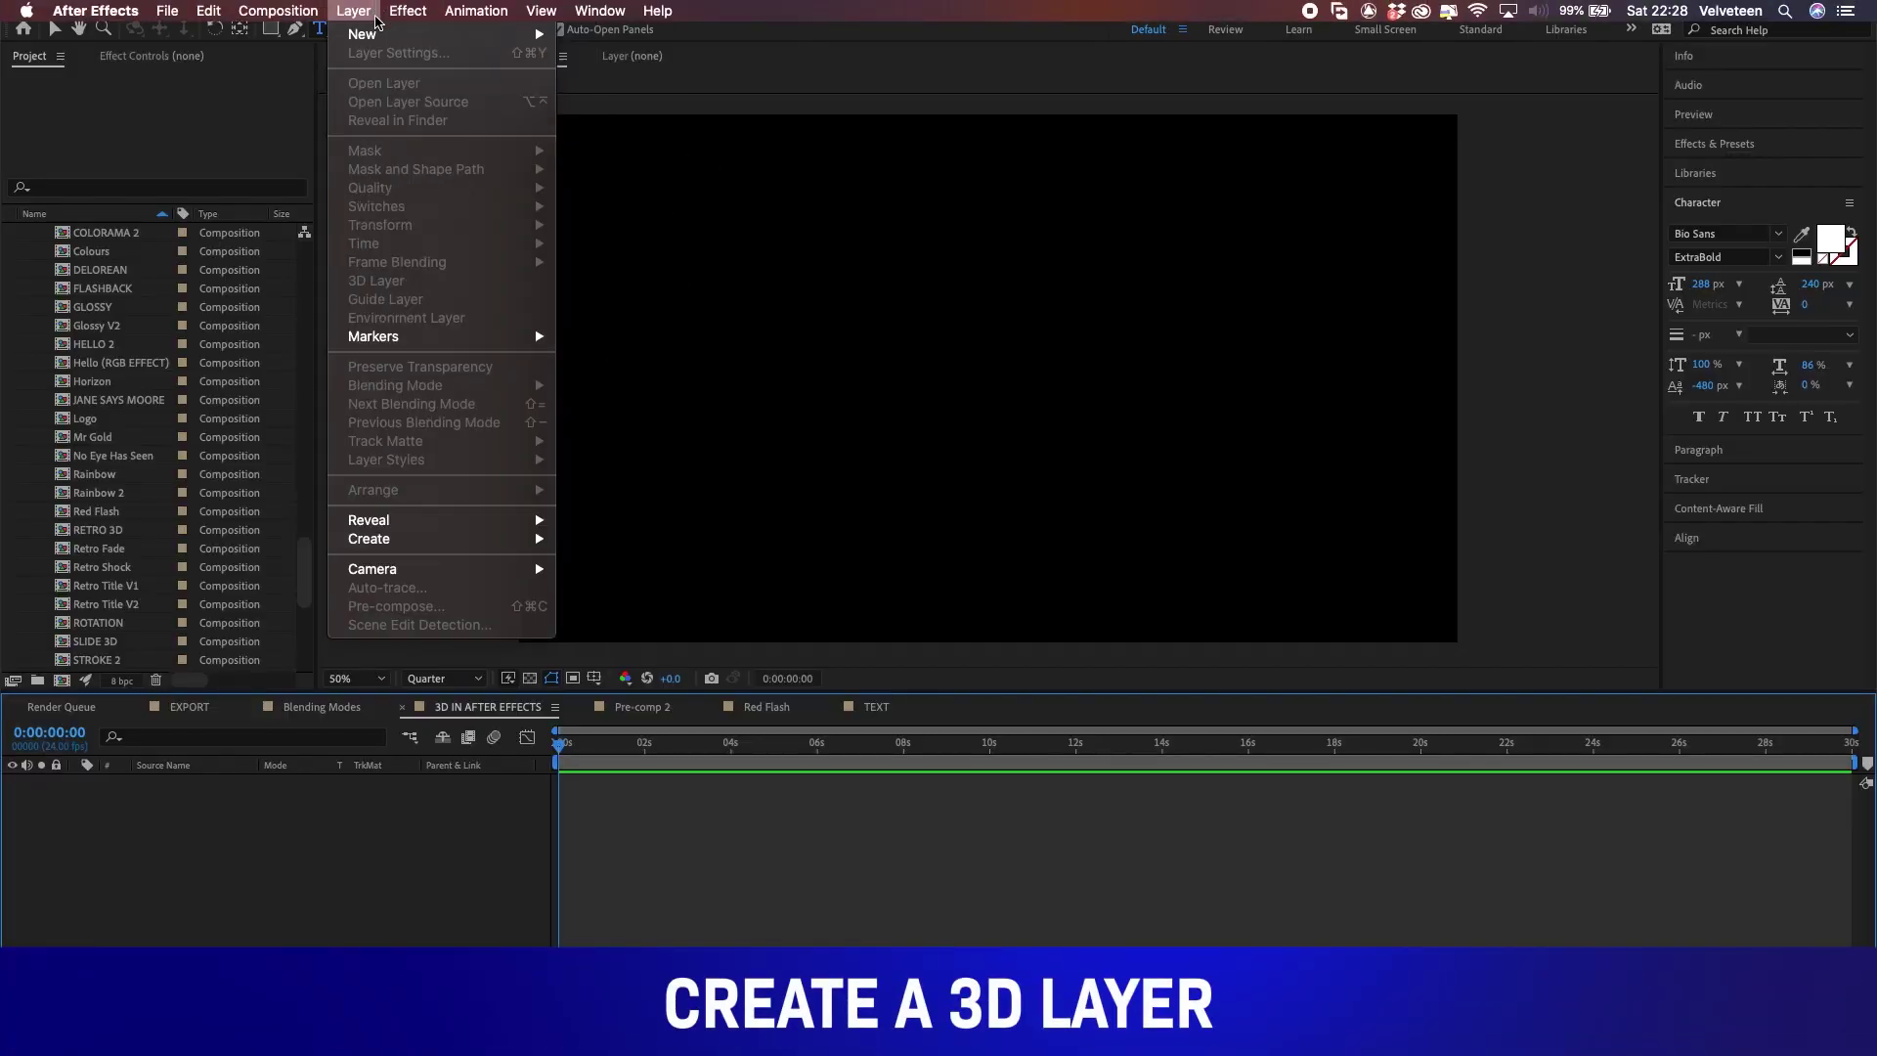
{"action": "mouse_move", "coordinate": [391, 34]}
{"action": "left_click", "coordinate": [690, 44]}
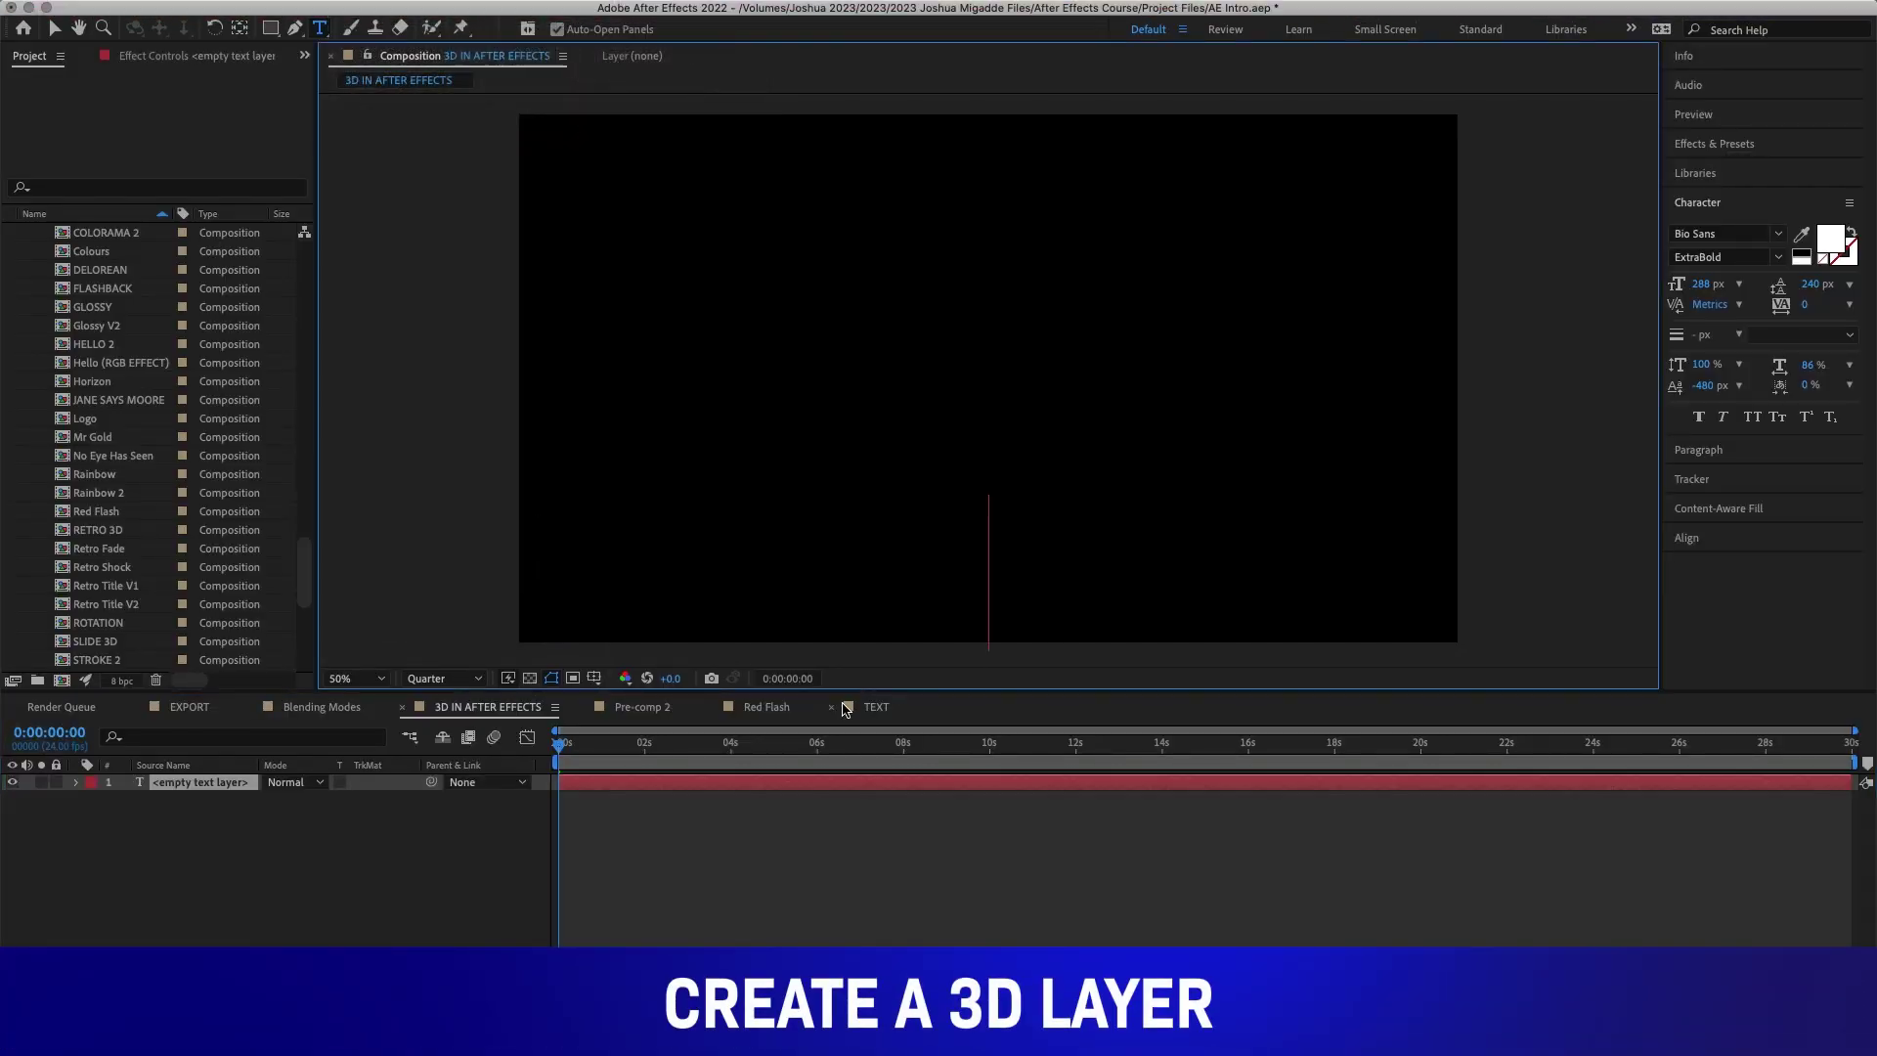
{"action": "type", "text": "3D TEXT"}
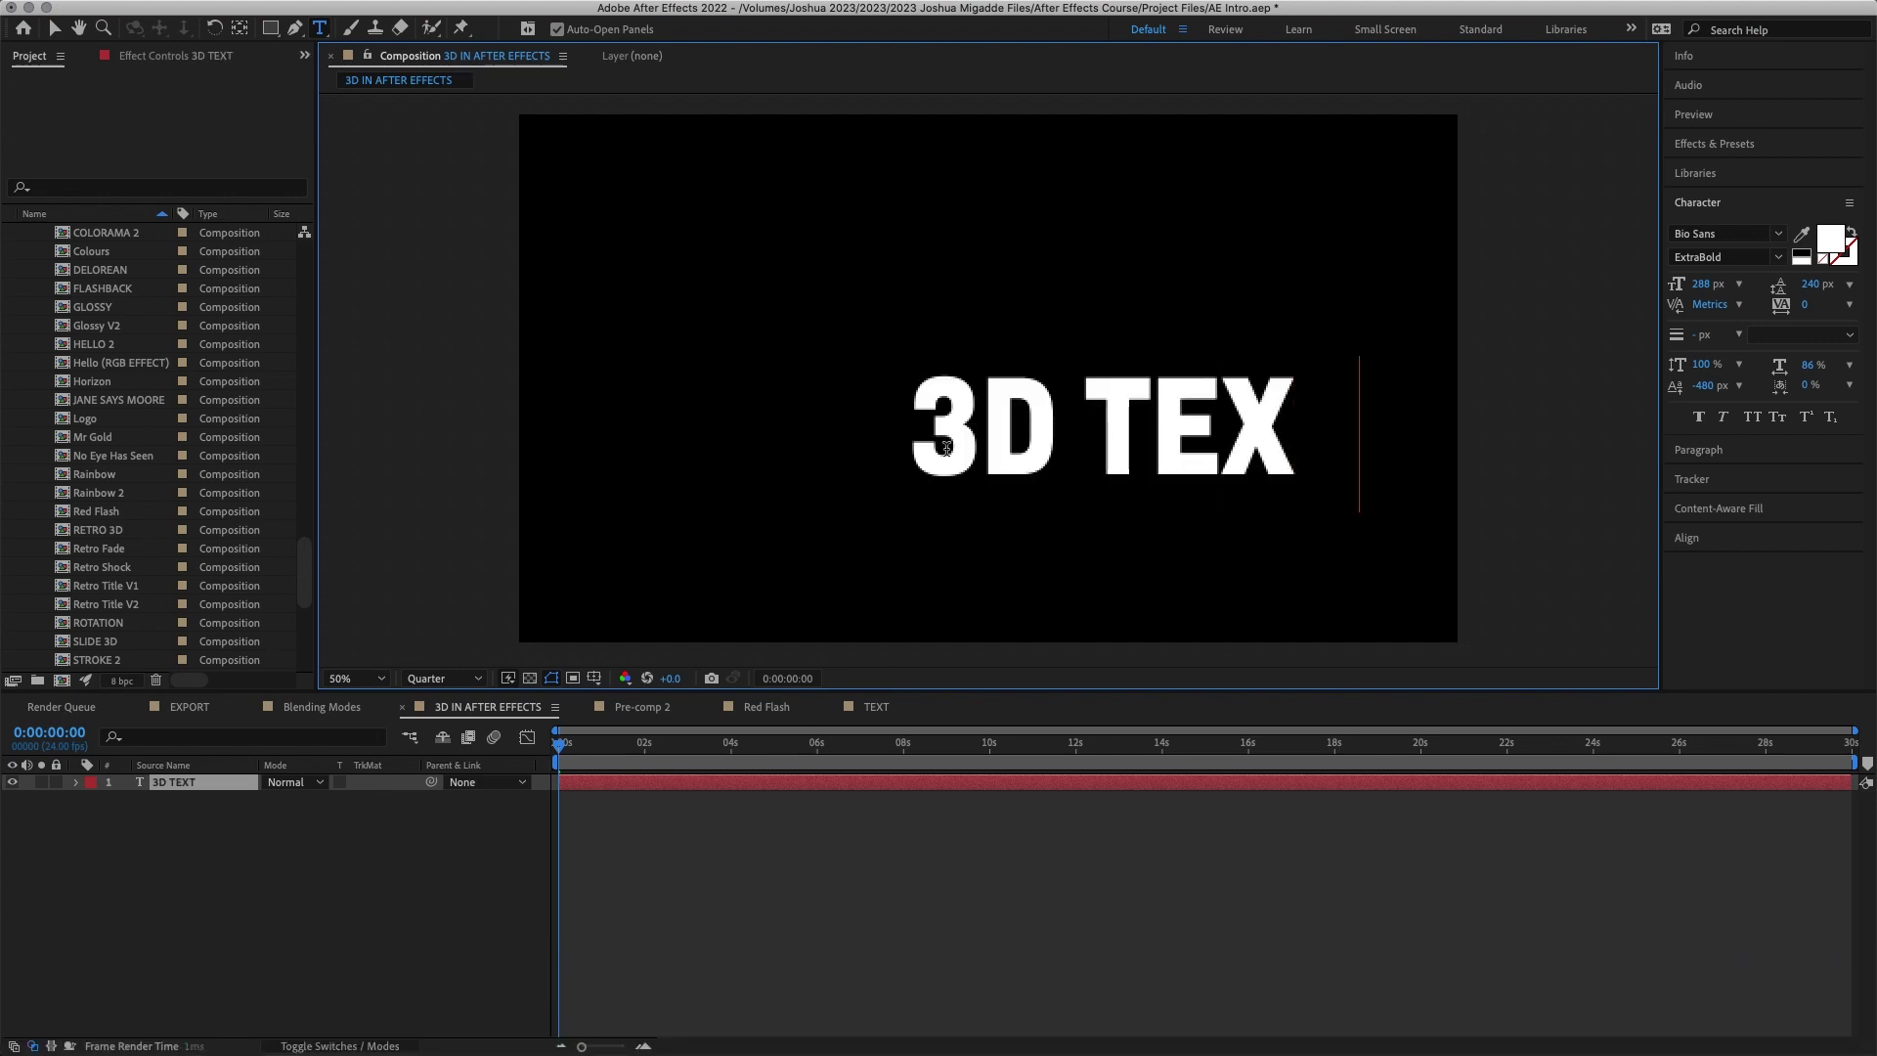
{"action": "left_click", "coordinate": [1711, 543]}
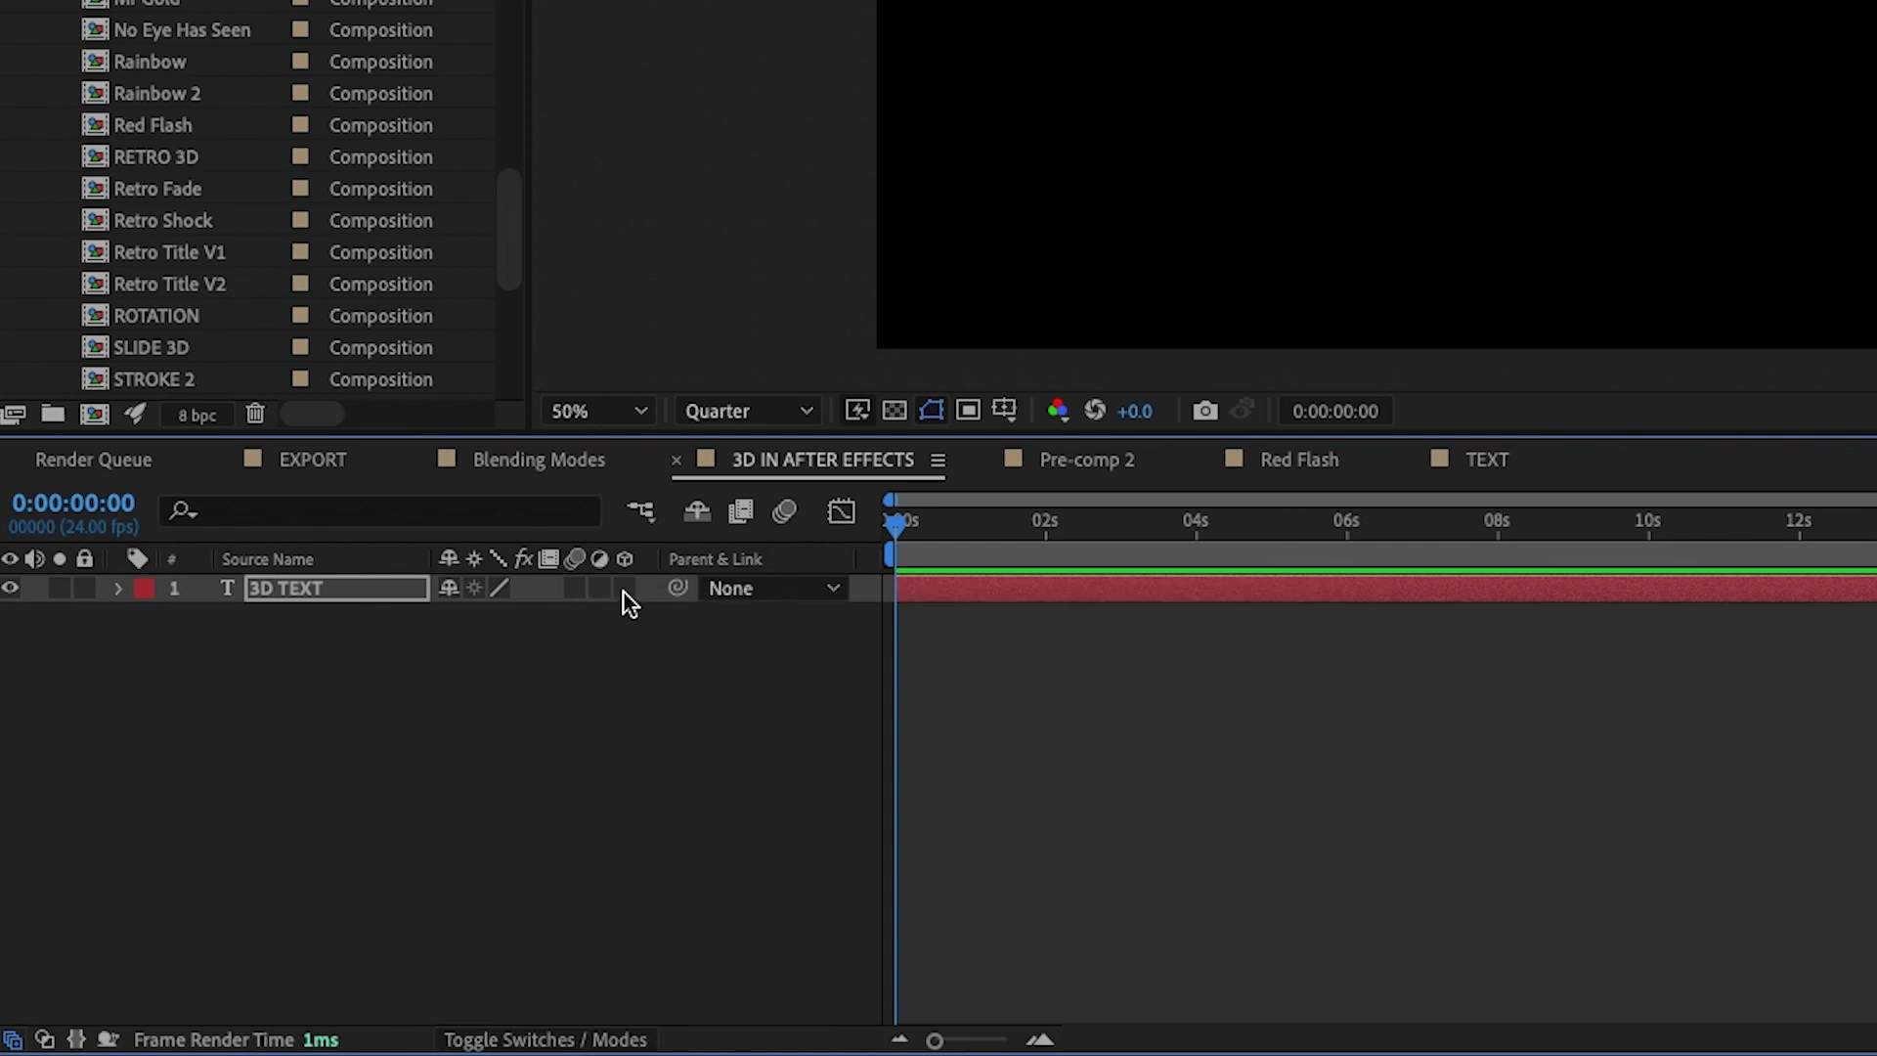
Step: Turn the 3D TEXT layer into a 3D layer and look through its Transform properties
{"action": "left_click", "coordinate": [625, 587]}
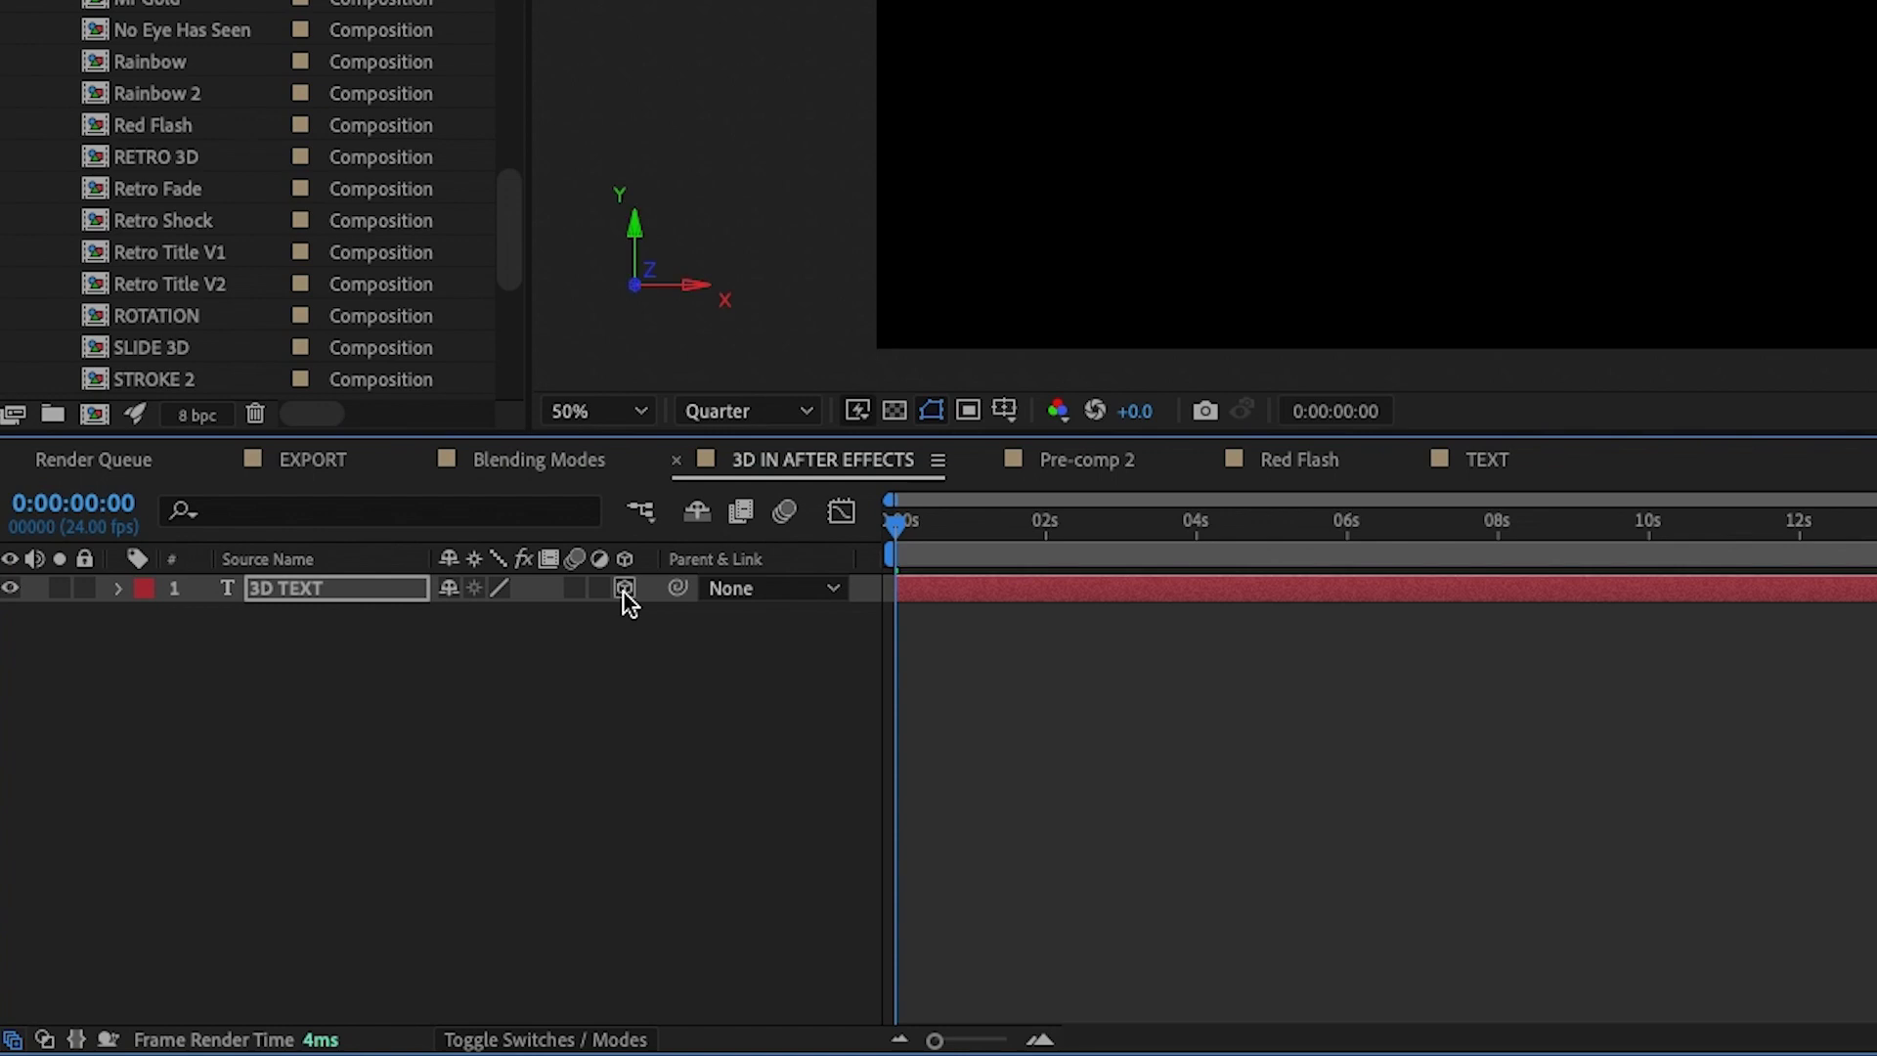
{"action": "left_click", "coordinate": [117, 588]}
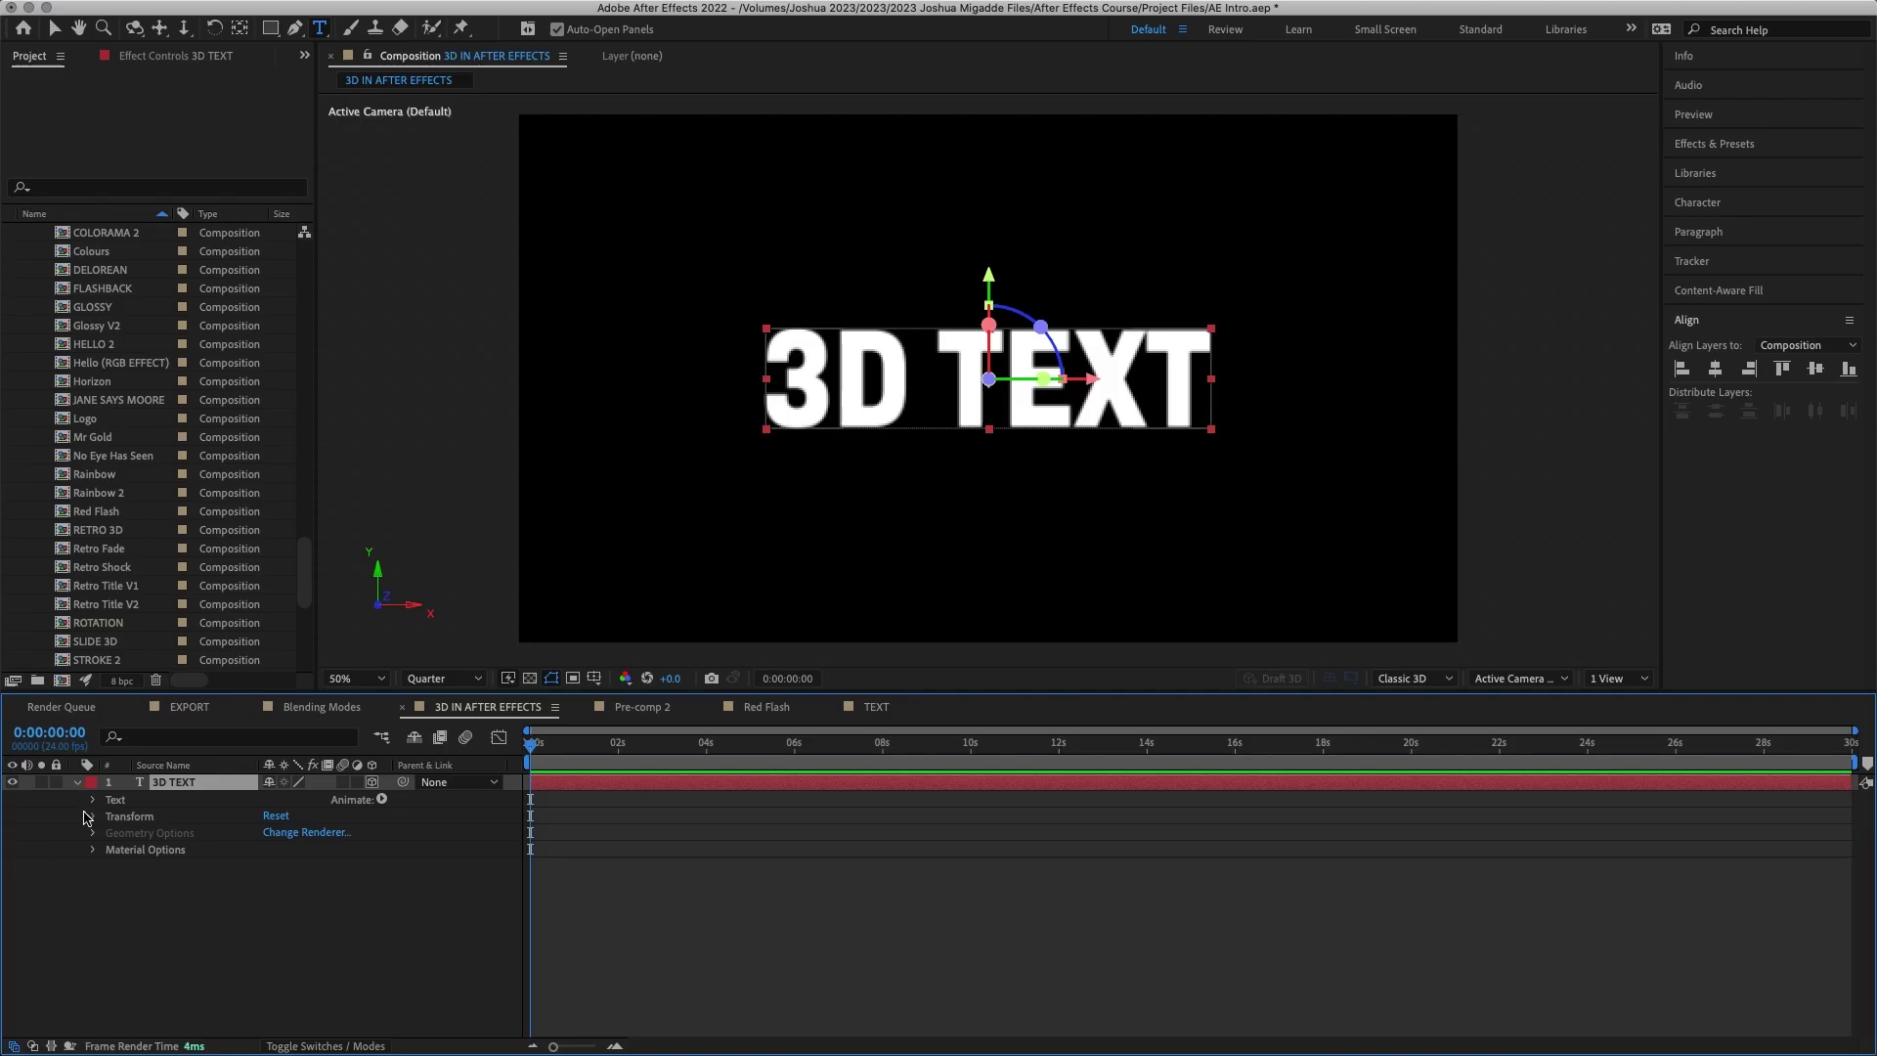
{"action": "left_click", "coordinate": [91, 819]}
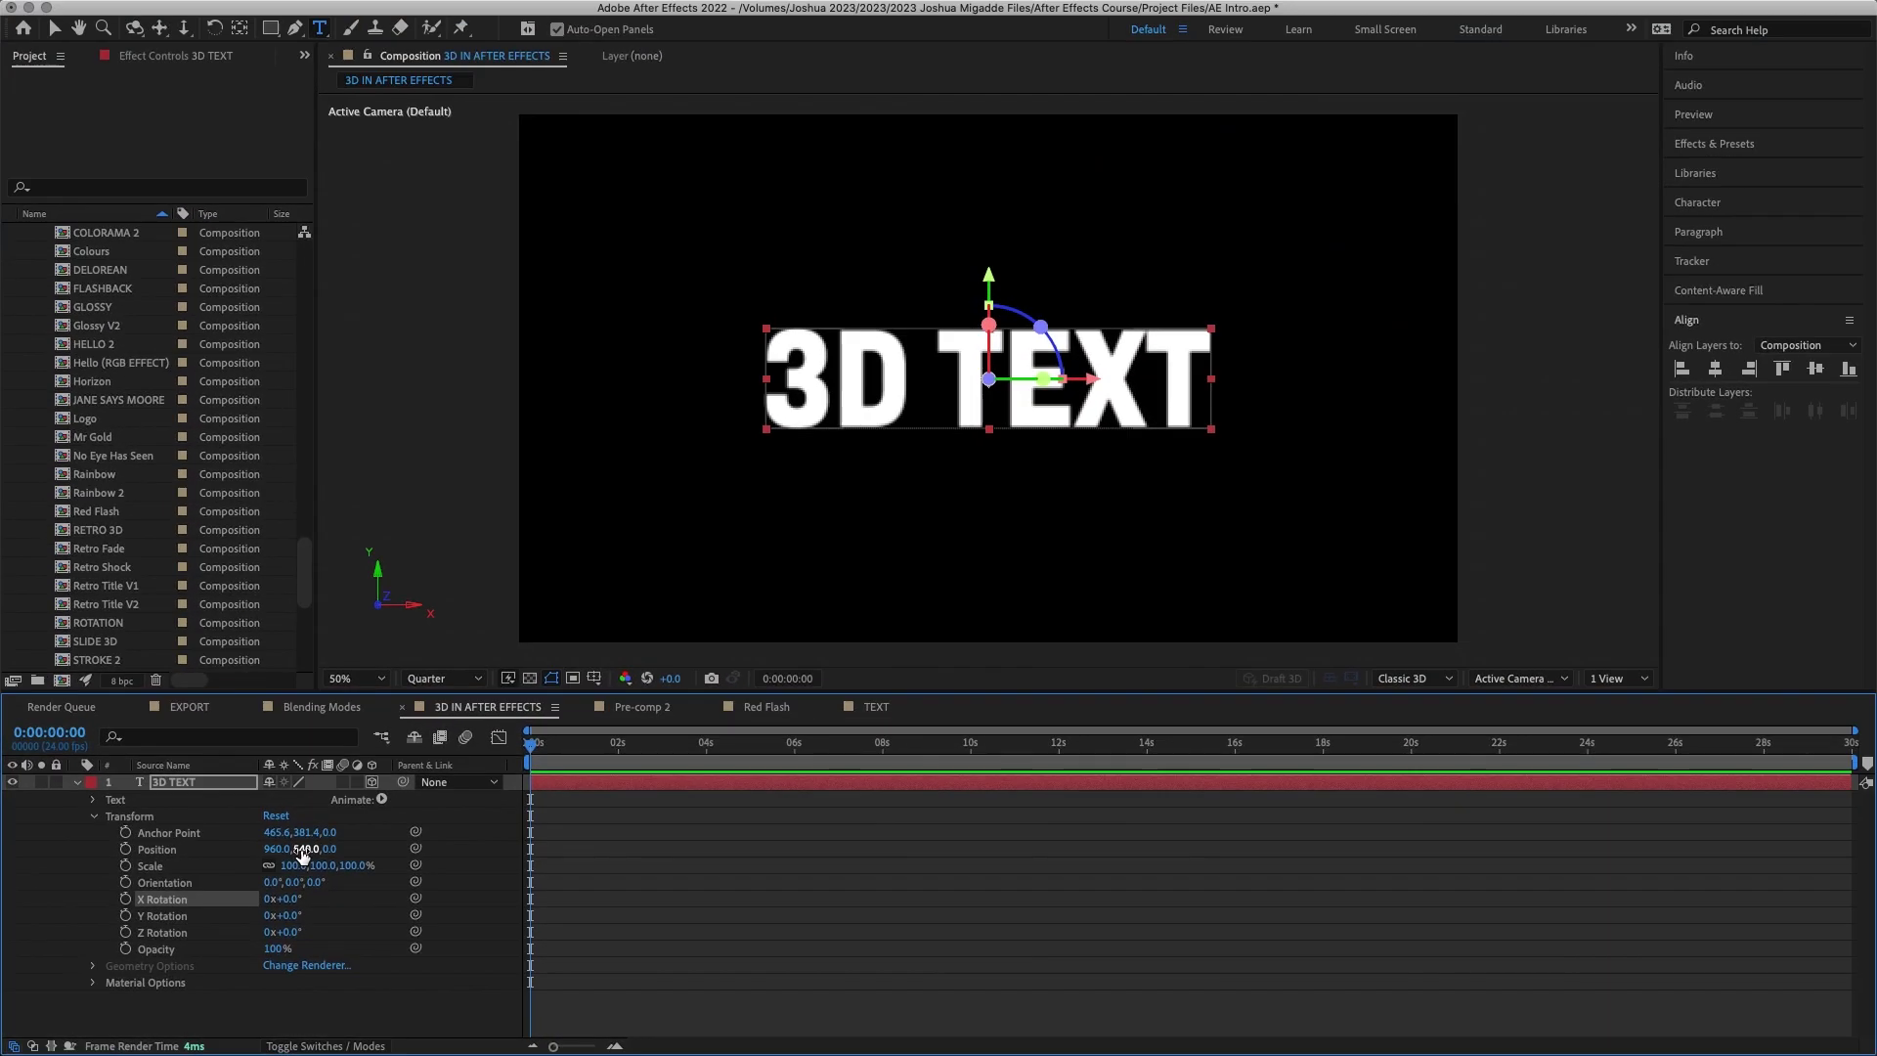
{"action": "left_click_drag", "start_coordinate": [302, 853], "coordinate": [296, 852]}
{"action": "left_click", "coordinate": [94, 816]}
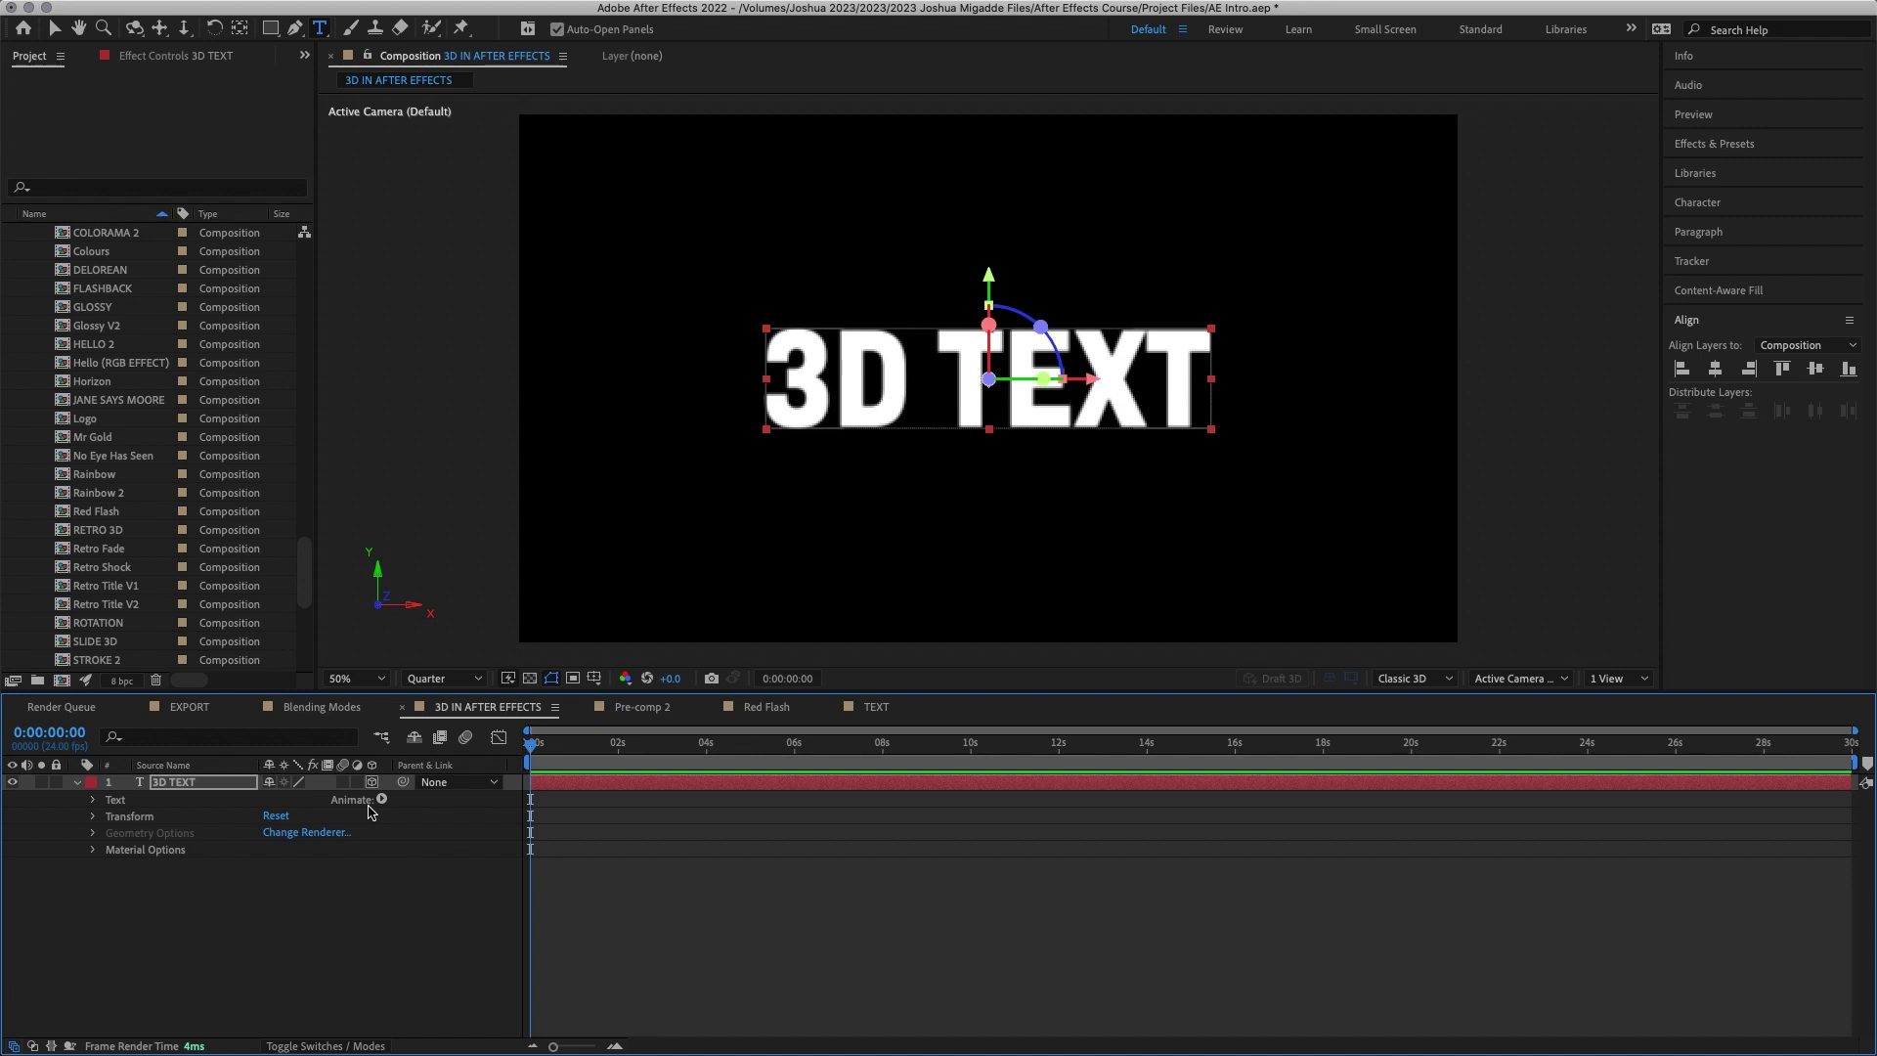
Step: Duplicate the 3D TEXT layer and move the copy straight up above the original to a Y position of 240
{"action": "left_click", "coordinate": [472, 821]}
{"action": "left_click", "coordinate": [232, 788]}
{"action": "key", "text": "ctrl+d"}
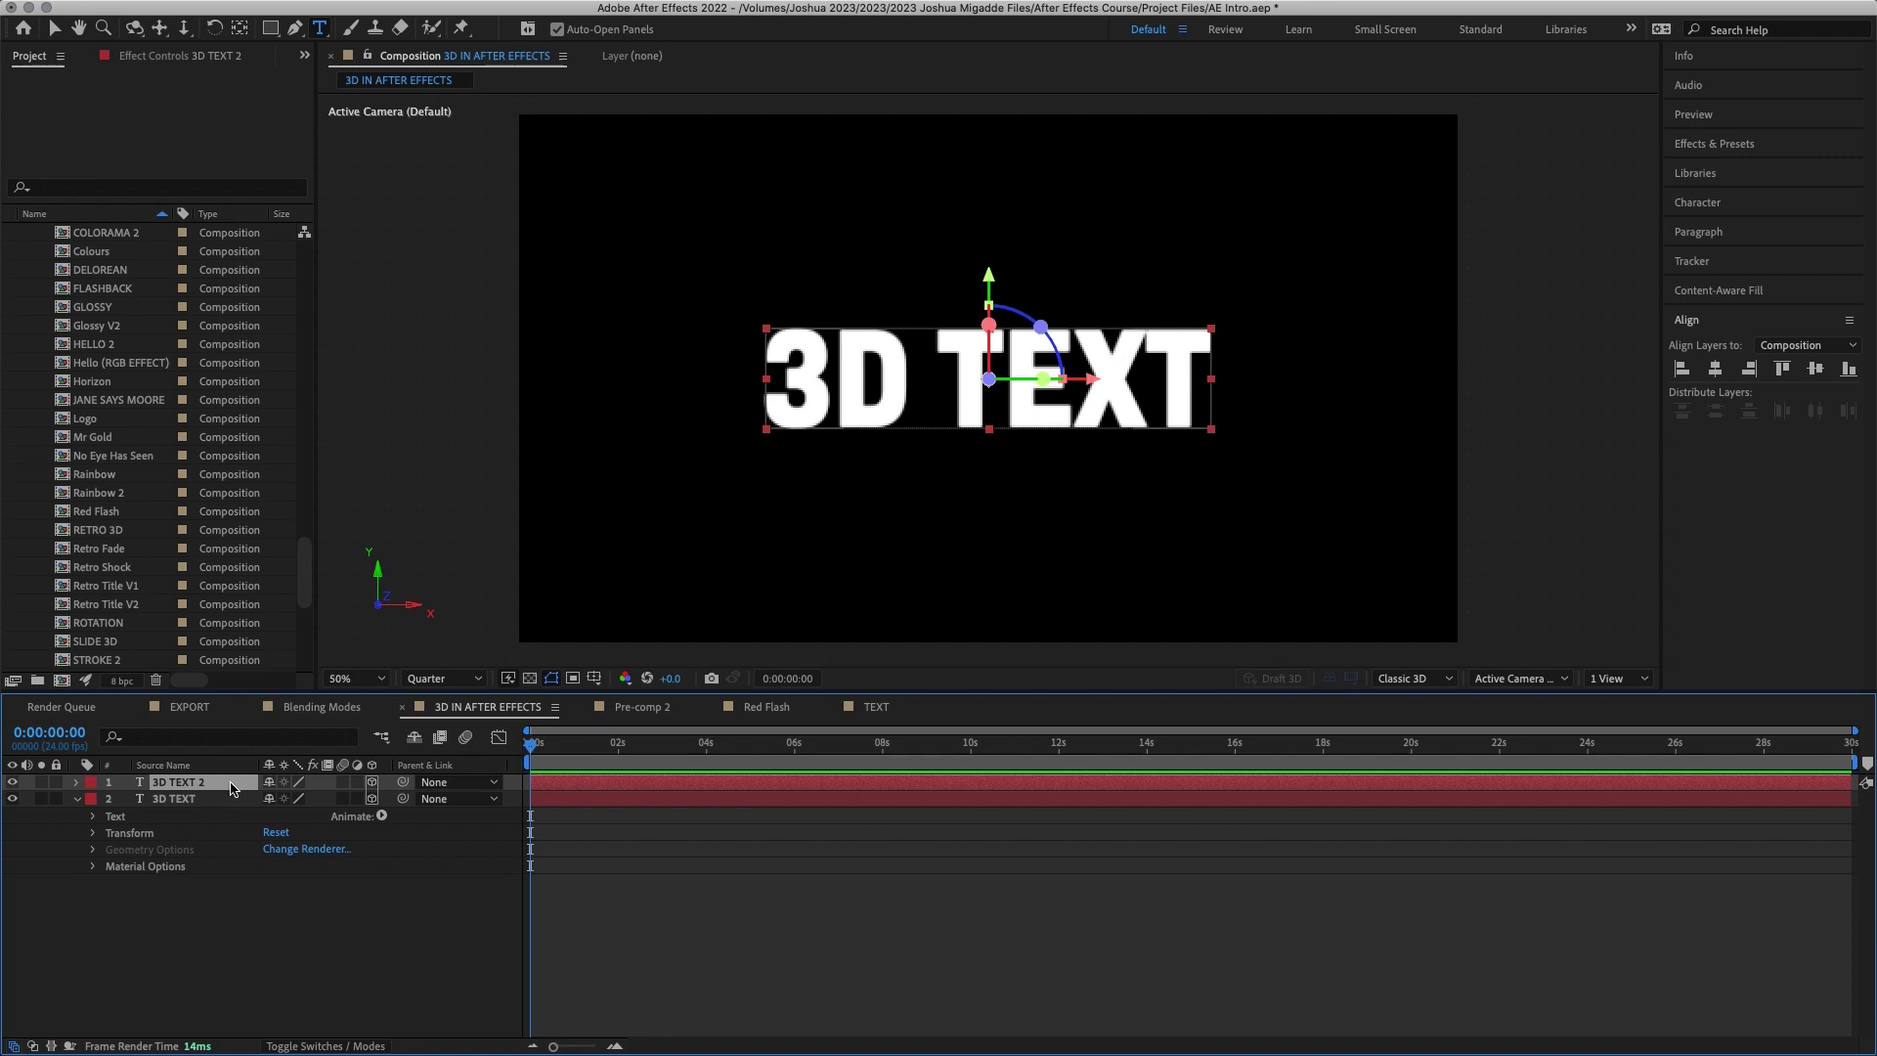
{"action": "key", "text": "shift+Up"}
{"action": "key", "text": "shift+Up"}
{"action": "key", "text": "shift+Up"}
{"action": "key", "text": "shift+Up"}
{"action": "key", "text": "shift+Up"}
{"action": "key", "text": "shift+Up"}
{"action": "key", "text": "shift+Up"}
{"action": "key", "text": "shift+Up"}
{"action": "key", "text": "shift+Up"}
{"action": "key", "text": "shift+Up"}
{"action": "key", "text": "shift+Up"}
{"action": "key", "text": "shift+Up"}
{"action": "key", "text": "shift+Up"}
{"action": "key", "text": "shift+Up"}
{"action": "key", "text": "shift+Up"}
{"action": "key", "text": "shift+Up"}
{"action": "key", "text": "shift+Up"}
{"action": "key", "text": "shift+Up"}
{"action": "key", "text": "shift+Up"}
{"action": "key", "text": "shift+Up"}
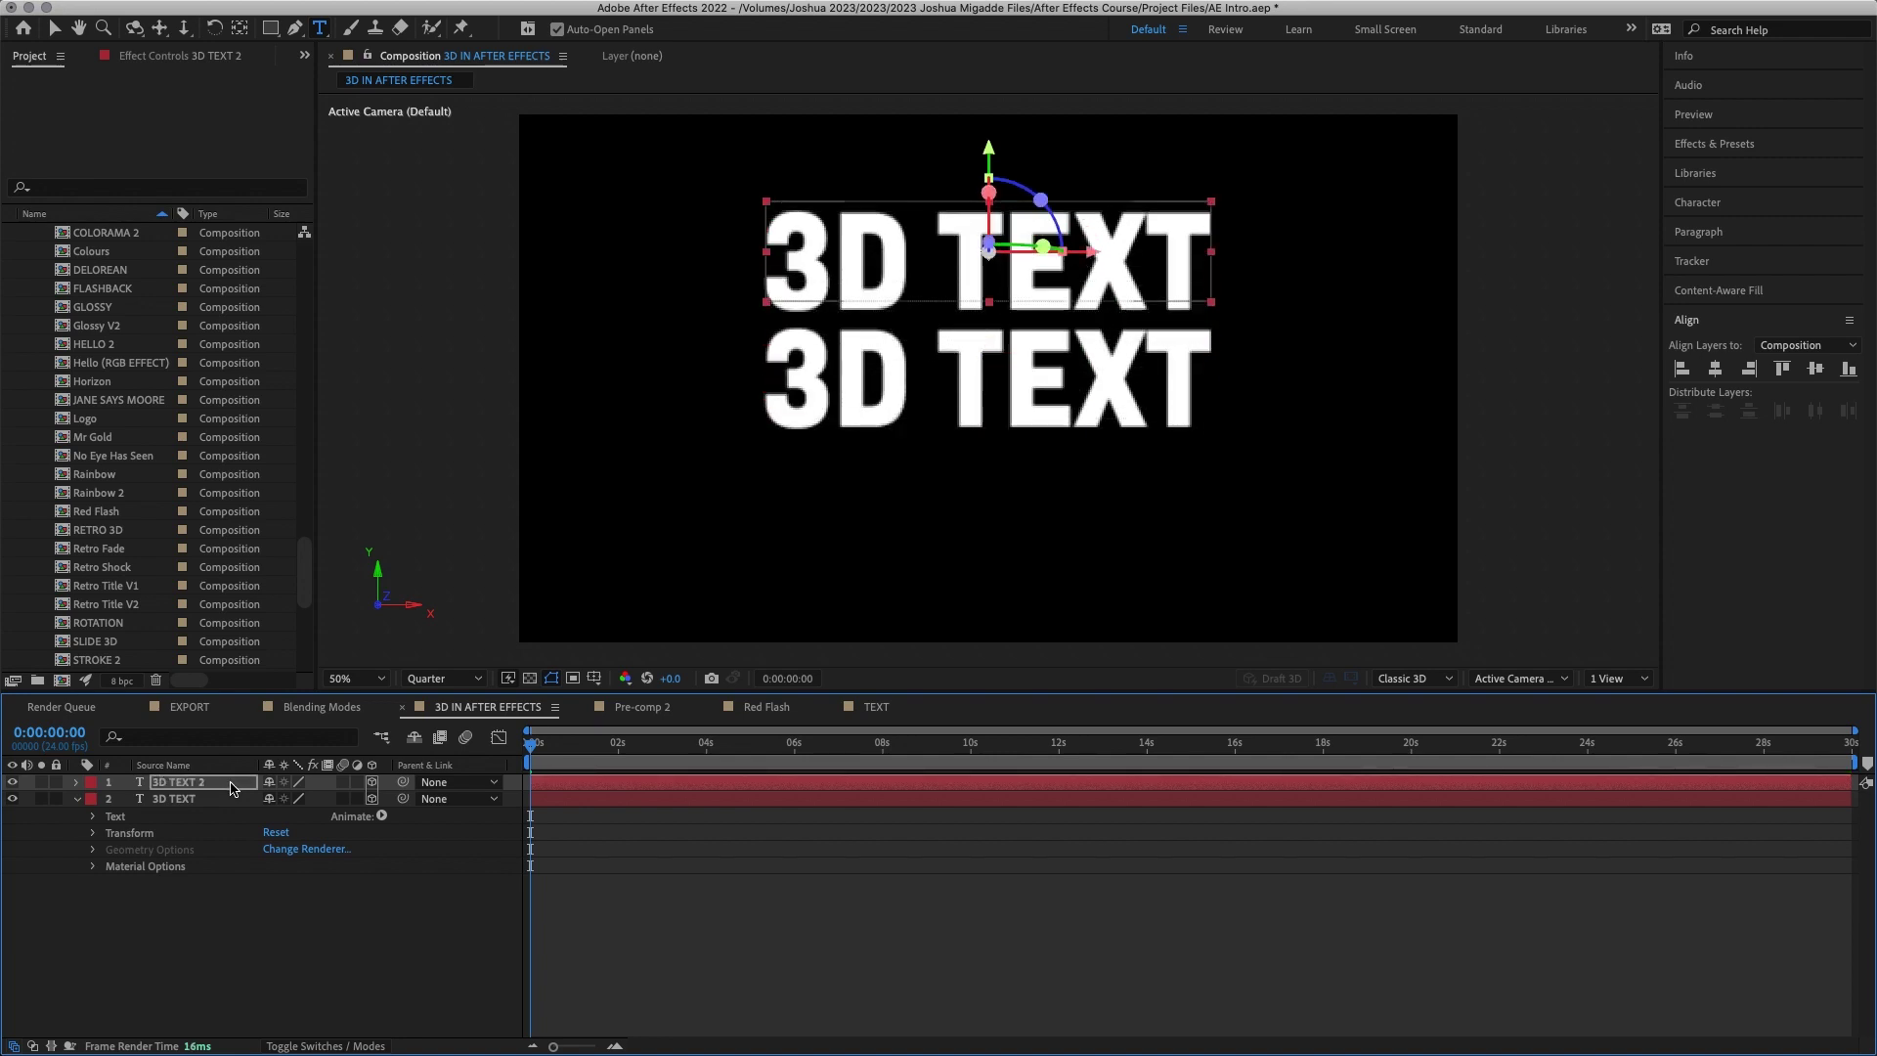
Step: Replace the upper copy's text with "DEPTH"
{"action": "triple_click", "coordinate": [864, 227]}
{"action": "type", "text": "DPETH"}
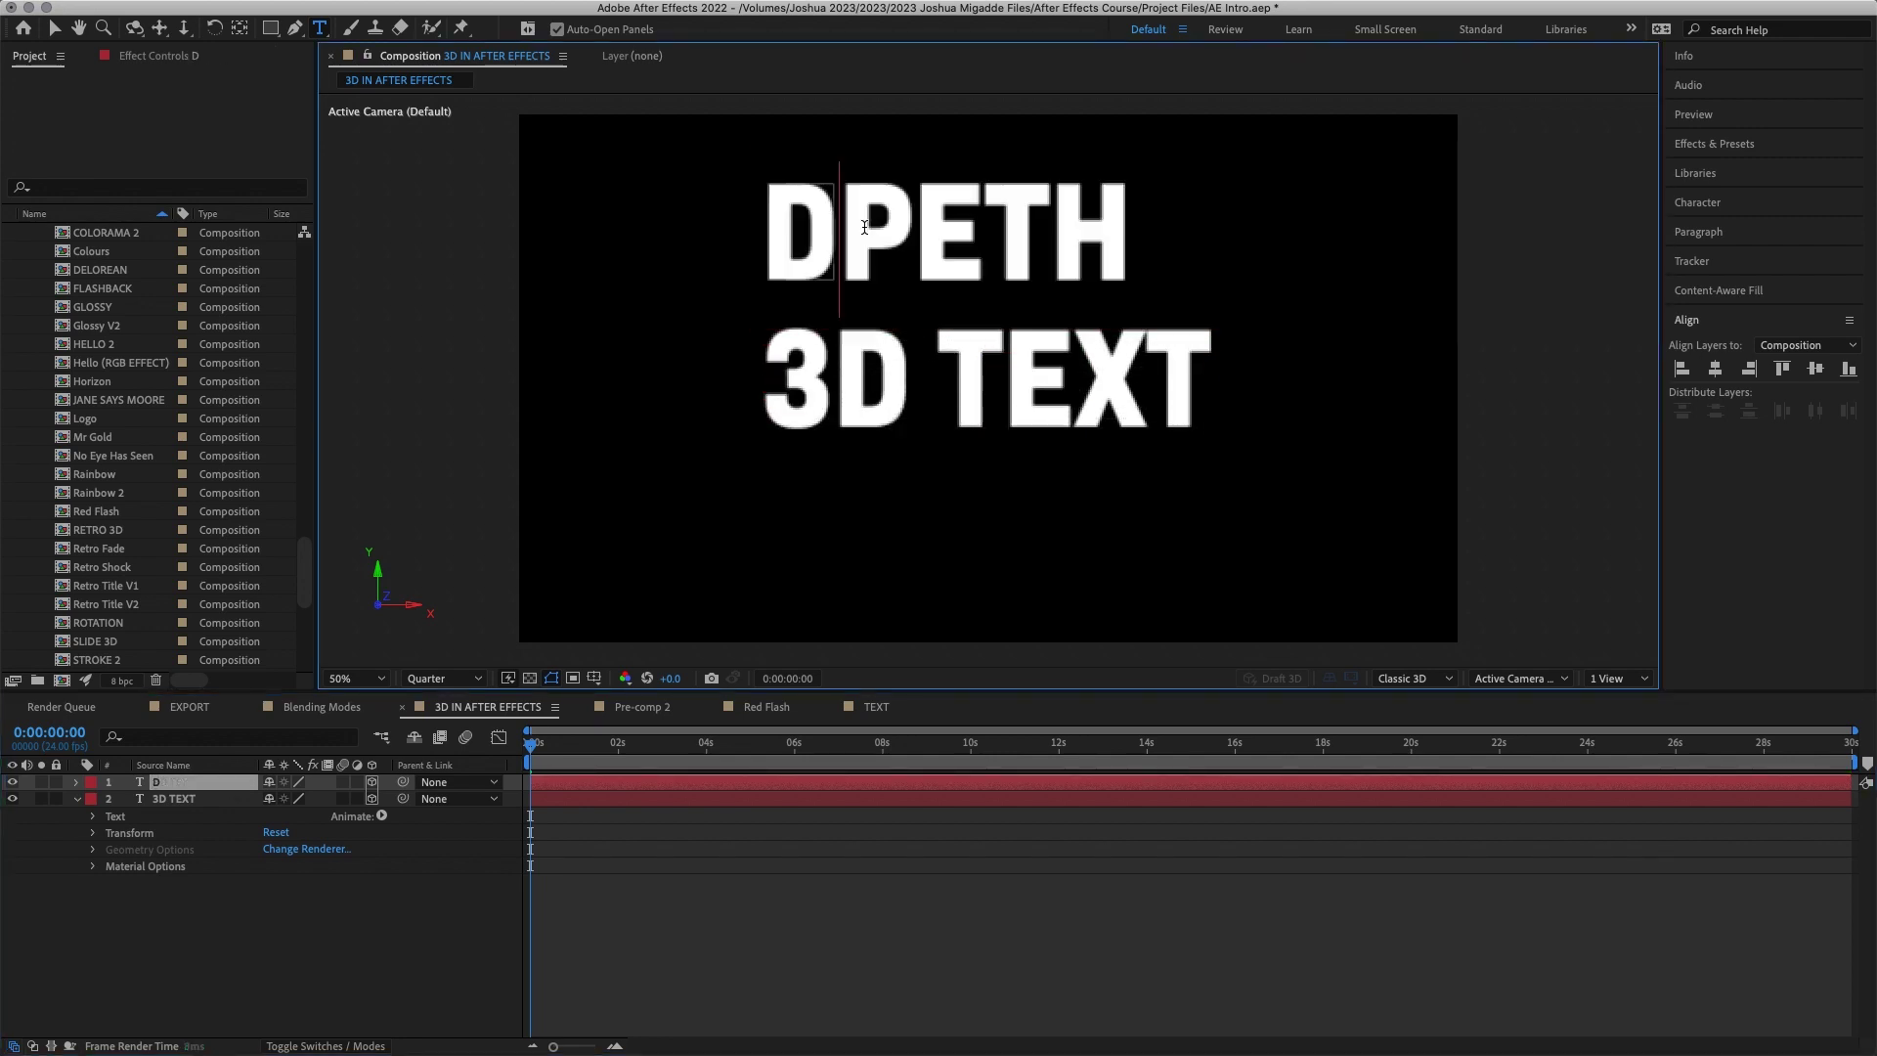
{"action": "key", "text": "BackSpace"}
{"action": "key", "text": "BackSpace"}
{"action": "key", "text": "BackSpace"}
{"action": "key", "text": "BackSpace"}
{"action": "type", "text": "EPT"}
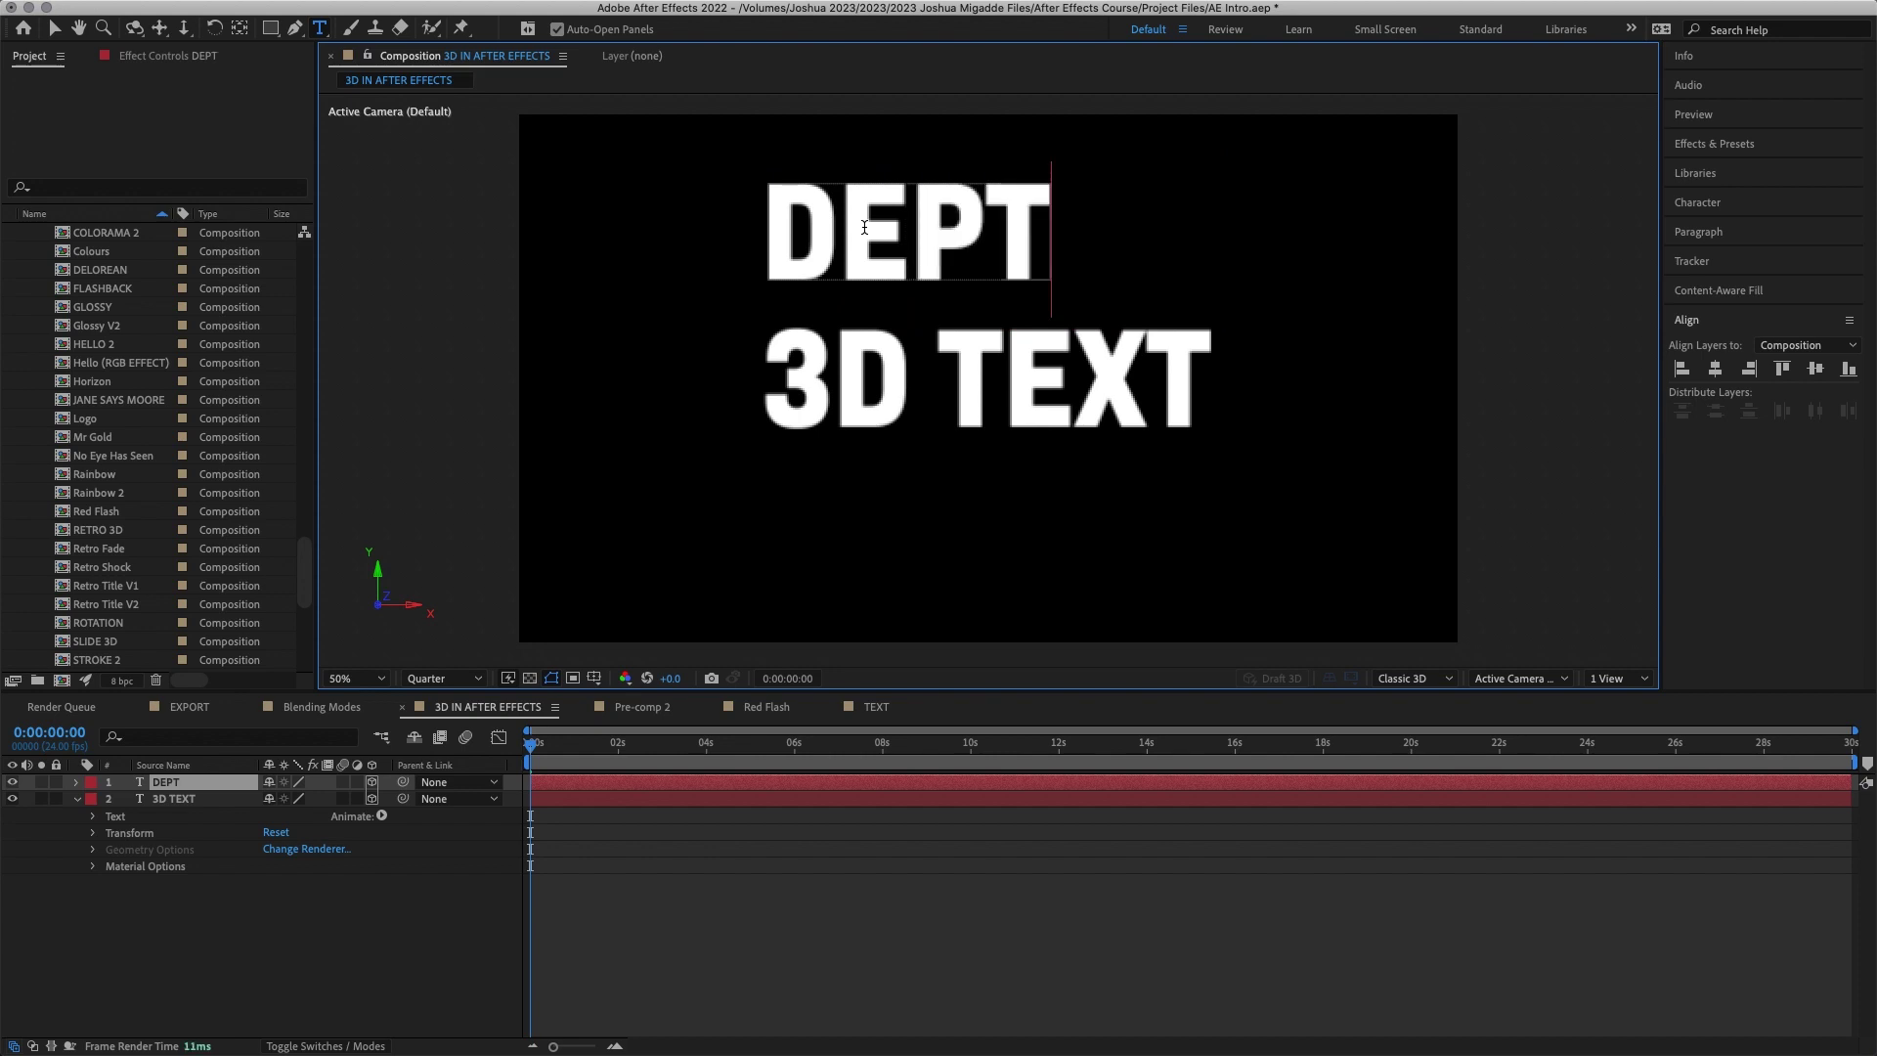
{"action": "type", "text": "H"}
{"action": "left_click", "coordinate": [110, 782]}
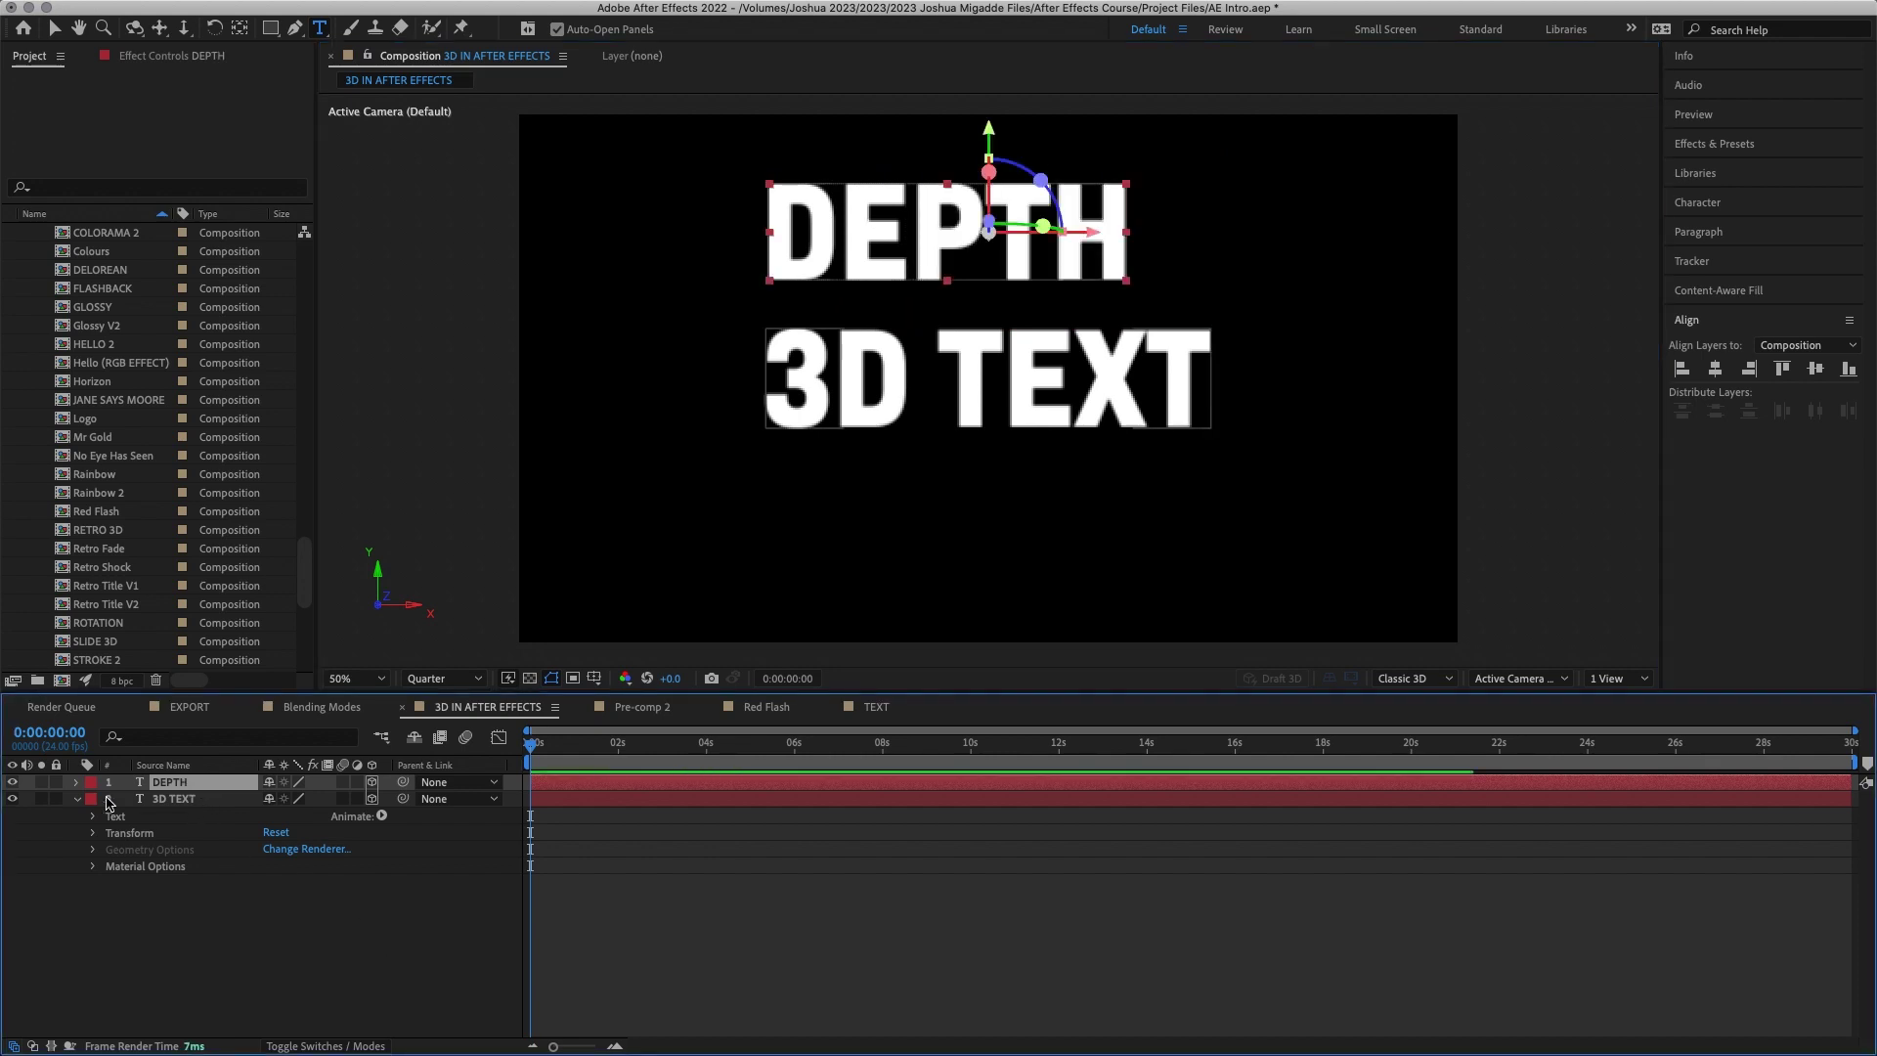
Step: Push the DEPTH layer back in 3D space, setting its position to 970.4, 208.0, 1042.0
{"action": "left_click", "coordinate": [77, 782]}
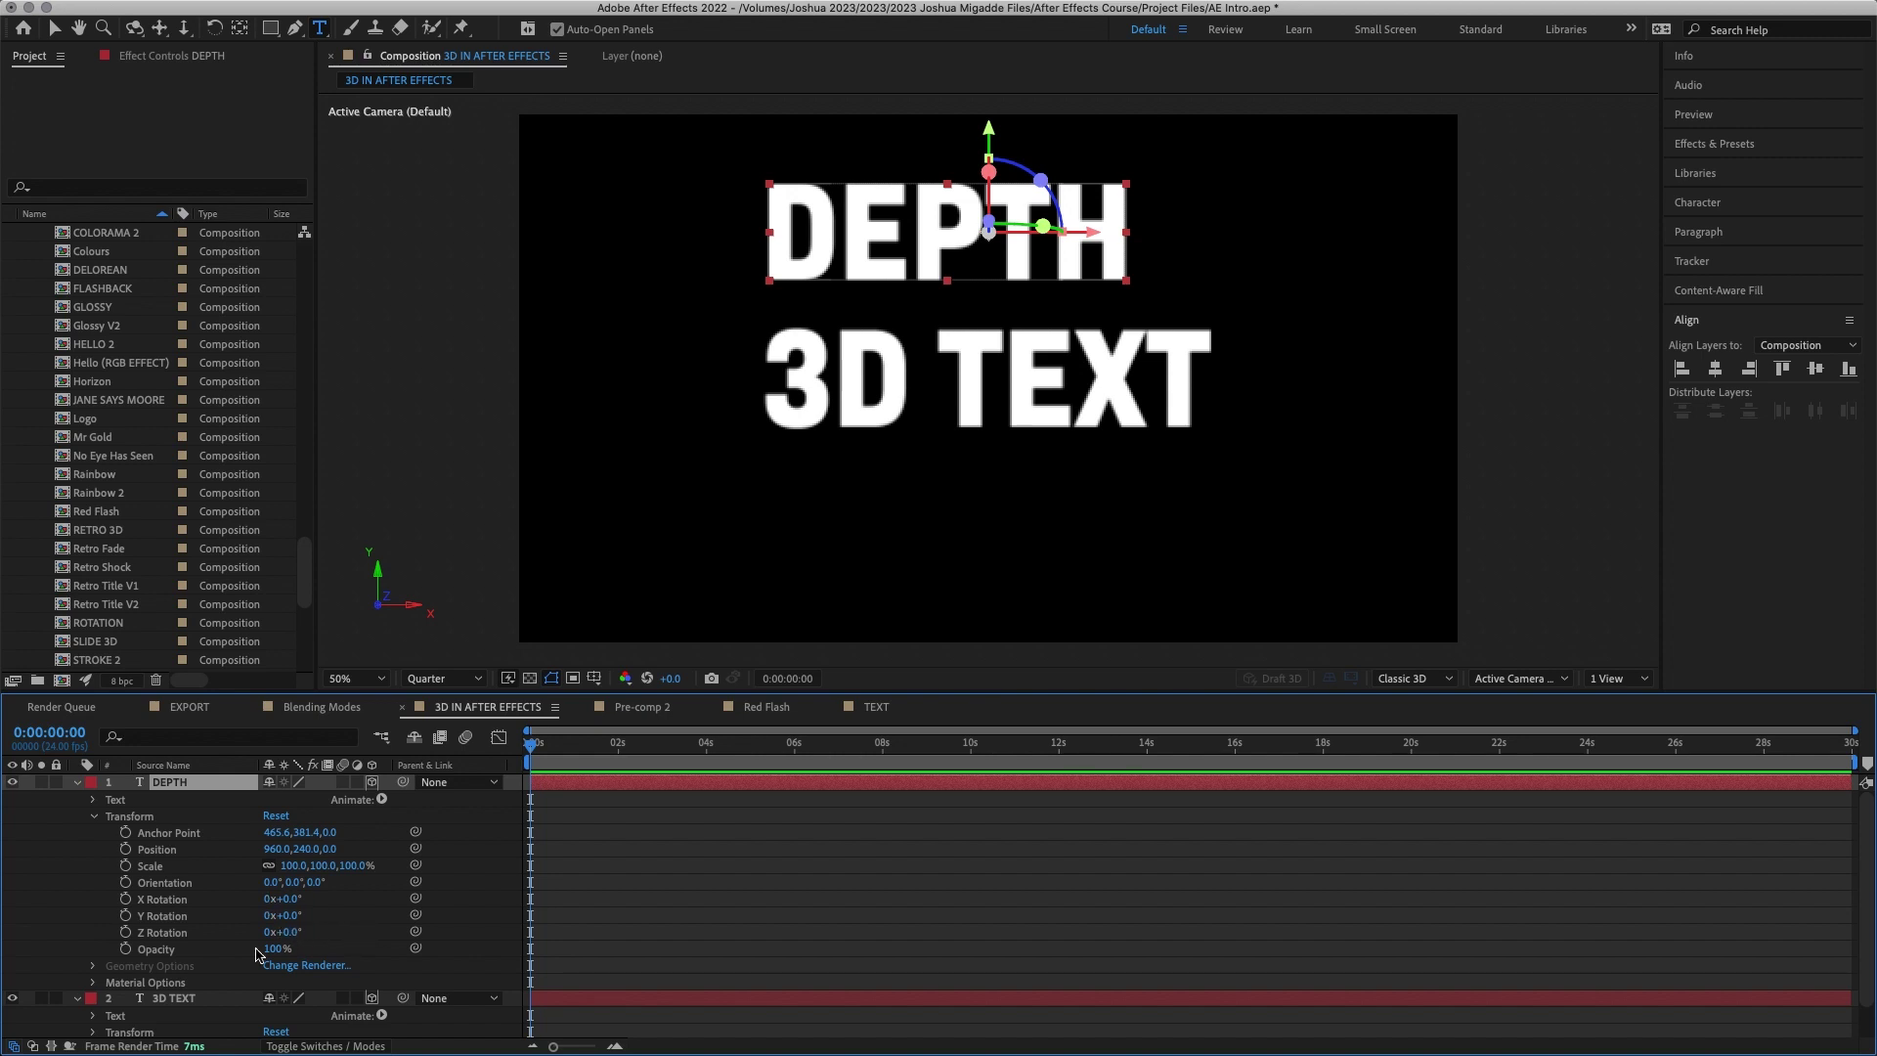
{"action": "left_click_drag", "start_coordinate": [304, 858], "coordinate": [288, 858]}
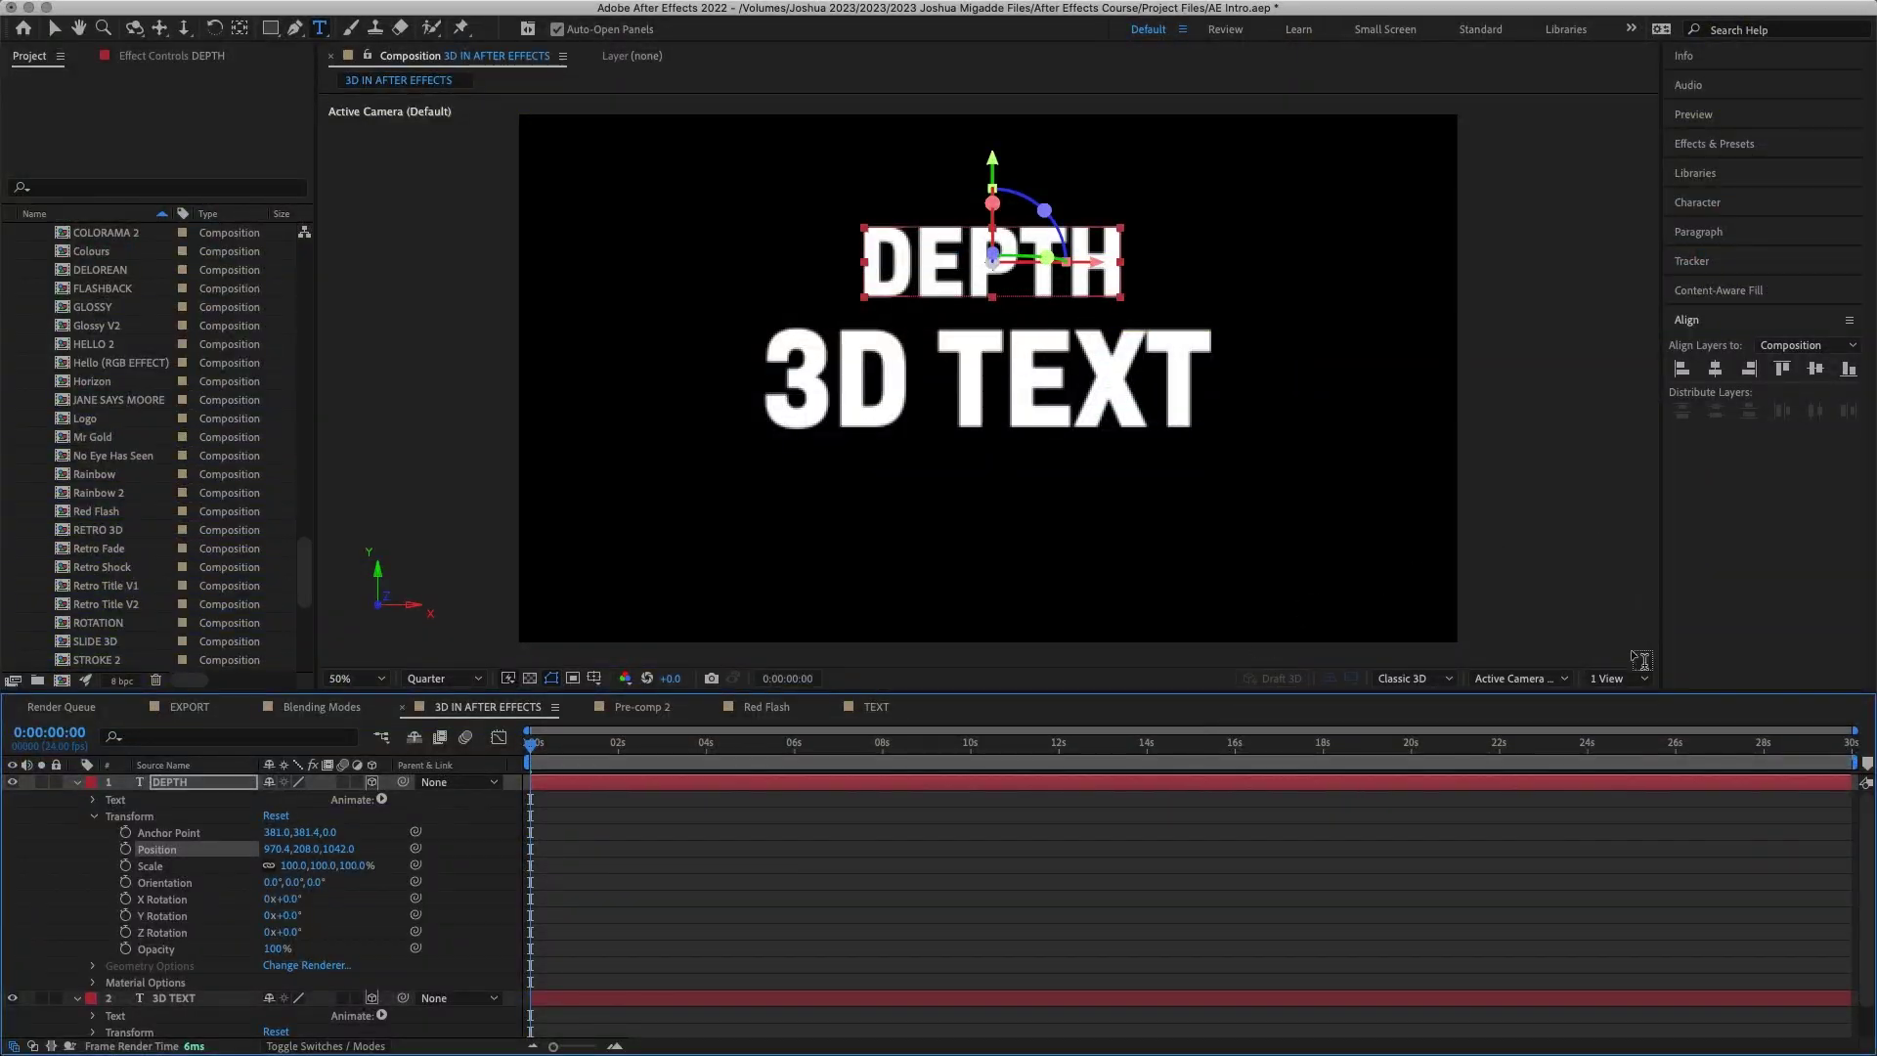
Step: Split the composition display into 2 Views and change the Active Camera view to Top
{"action": "left_click", "coordinate": [1624, 681]}
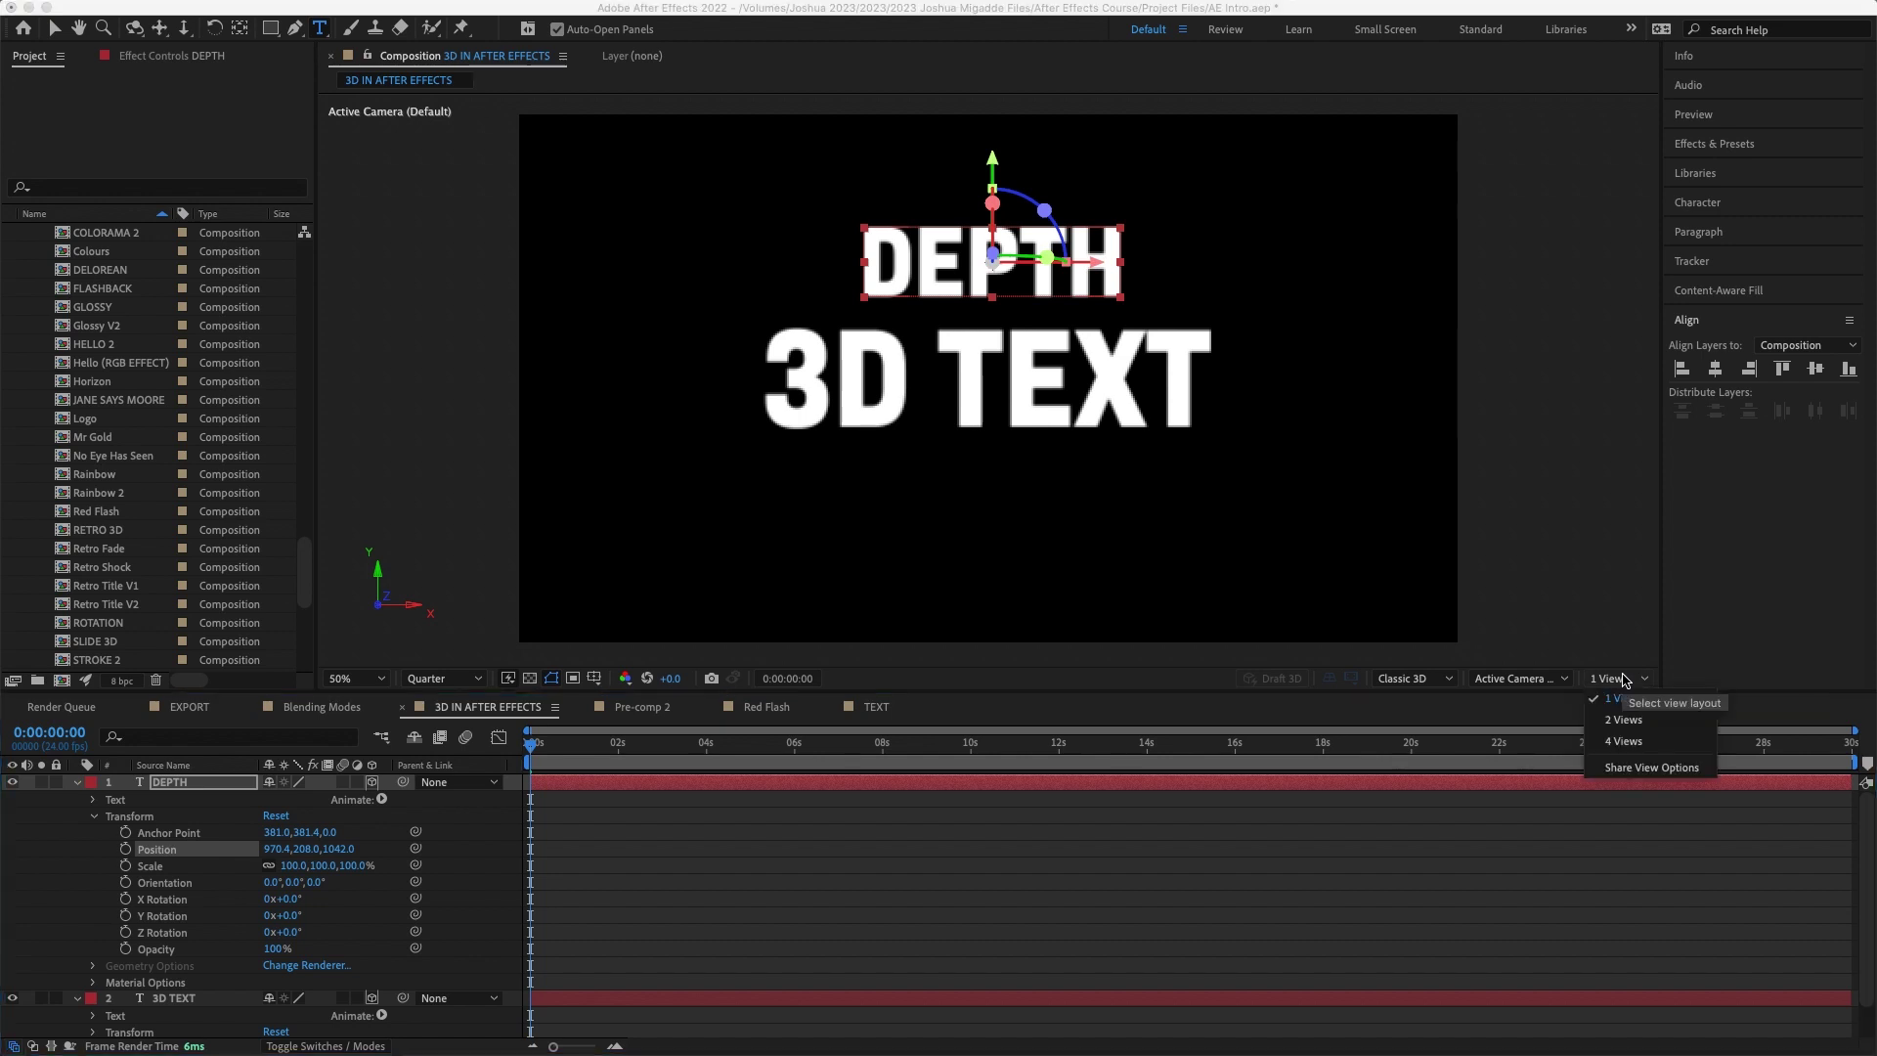
{"action": "left_click", "coordinate": [1648, 724]}
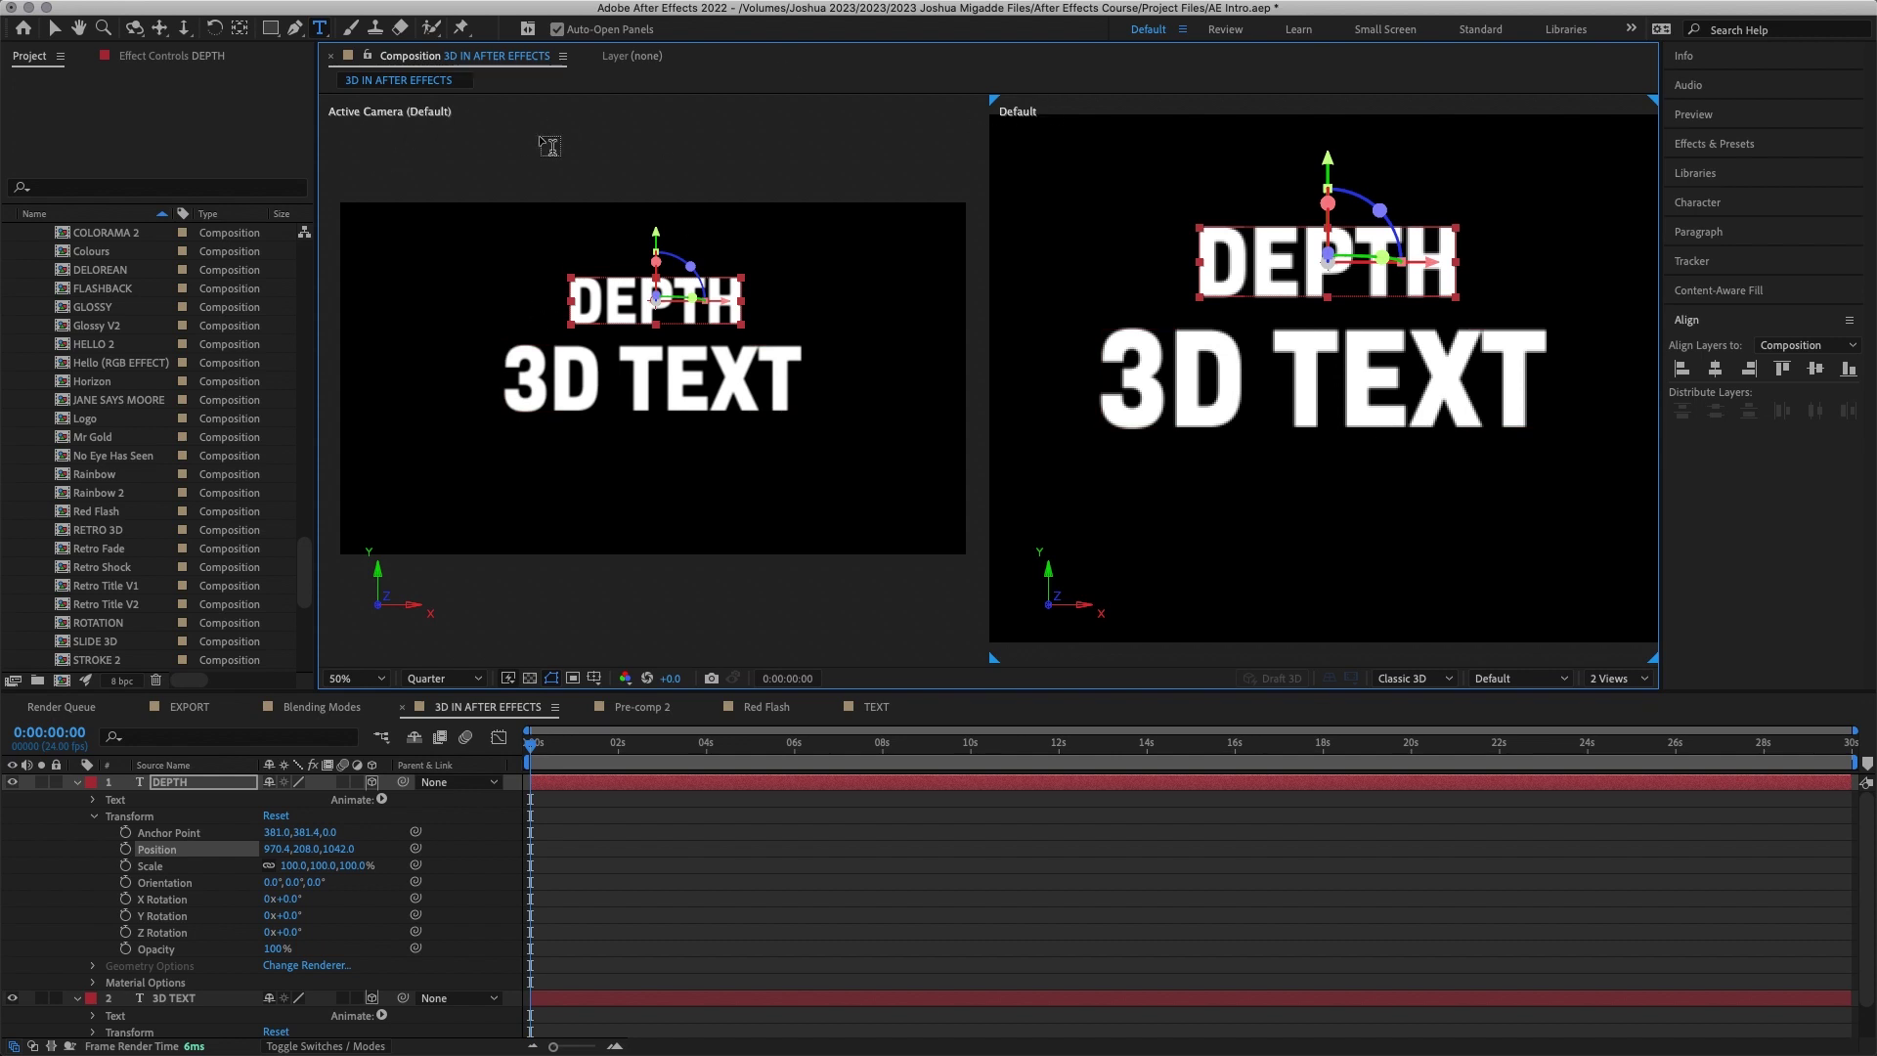
{"action": "left_click", "coordinate": [55, 28]}
{"action": "left_click", "coordinate": [507, 129]}
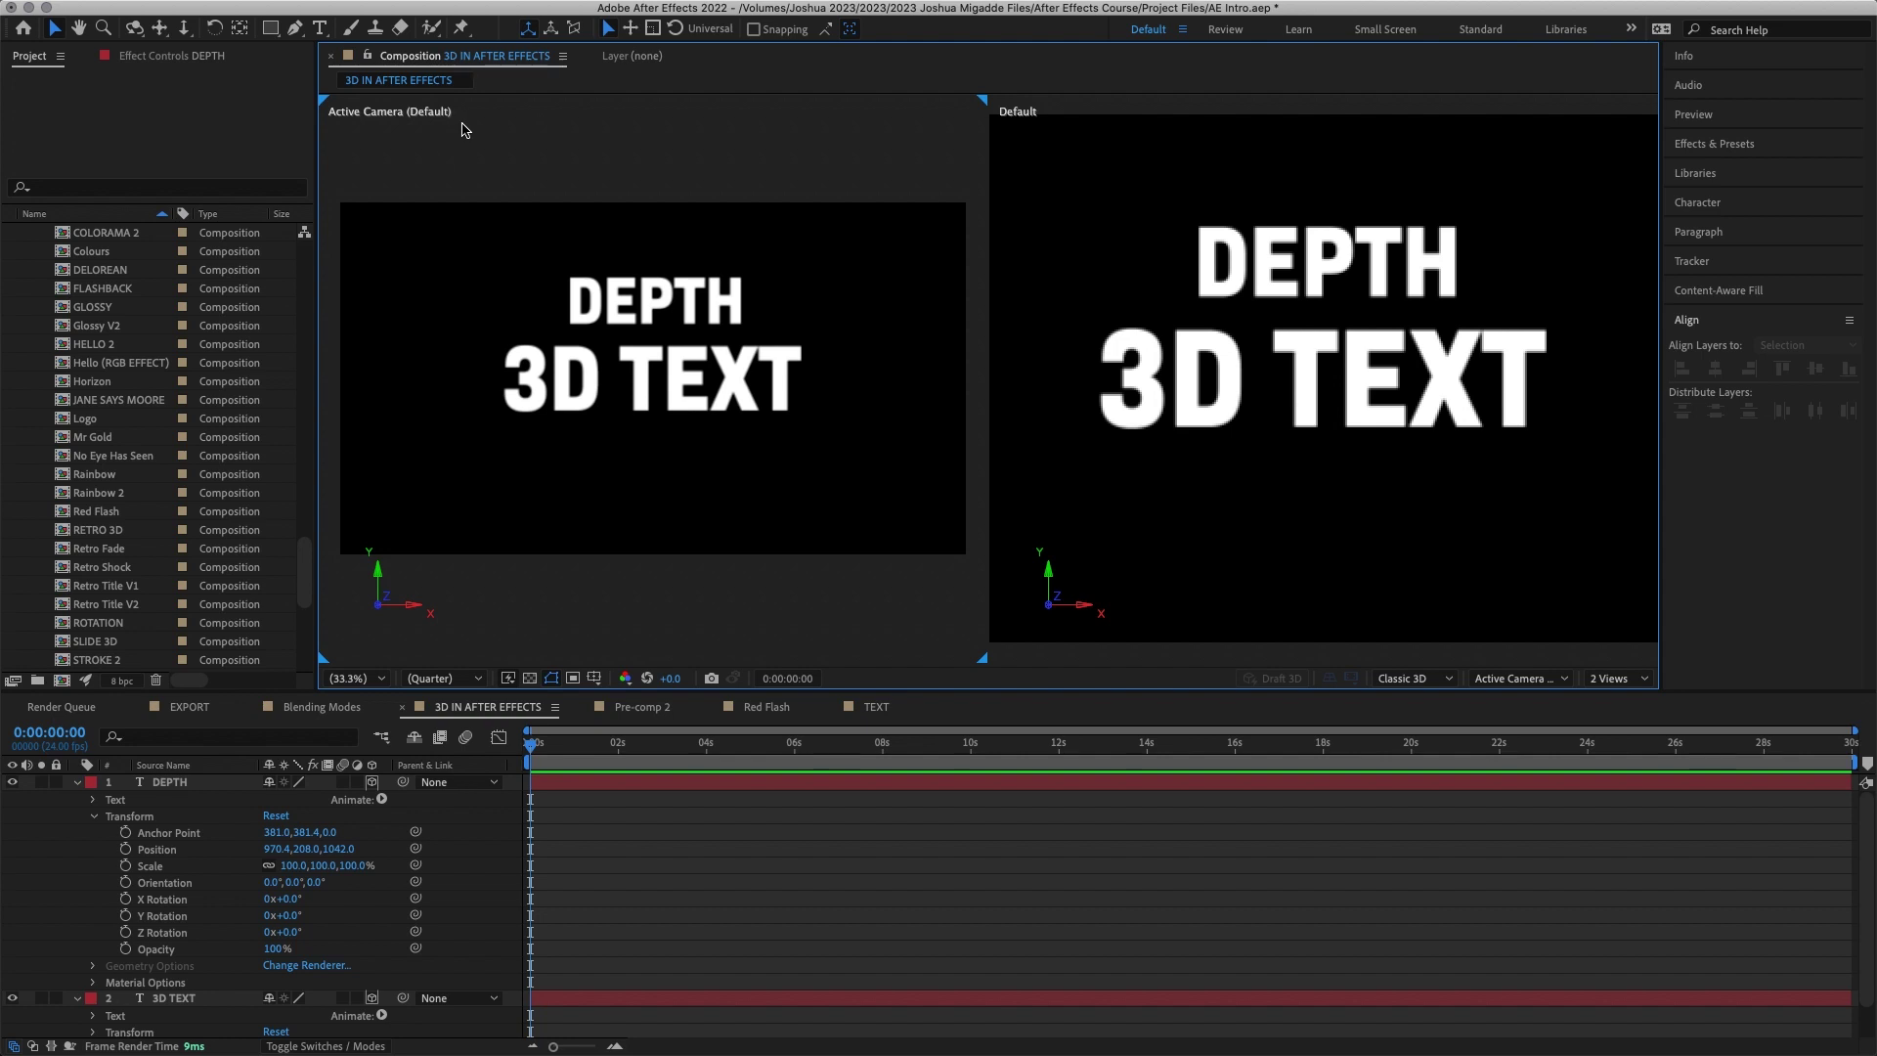
{"action": "left_click", "coordinate": [1064, 141]}
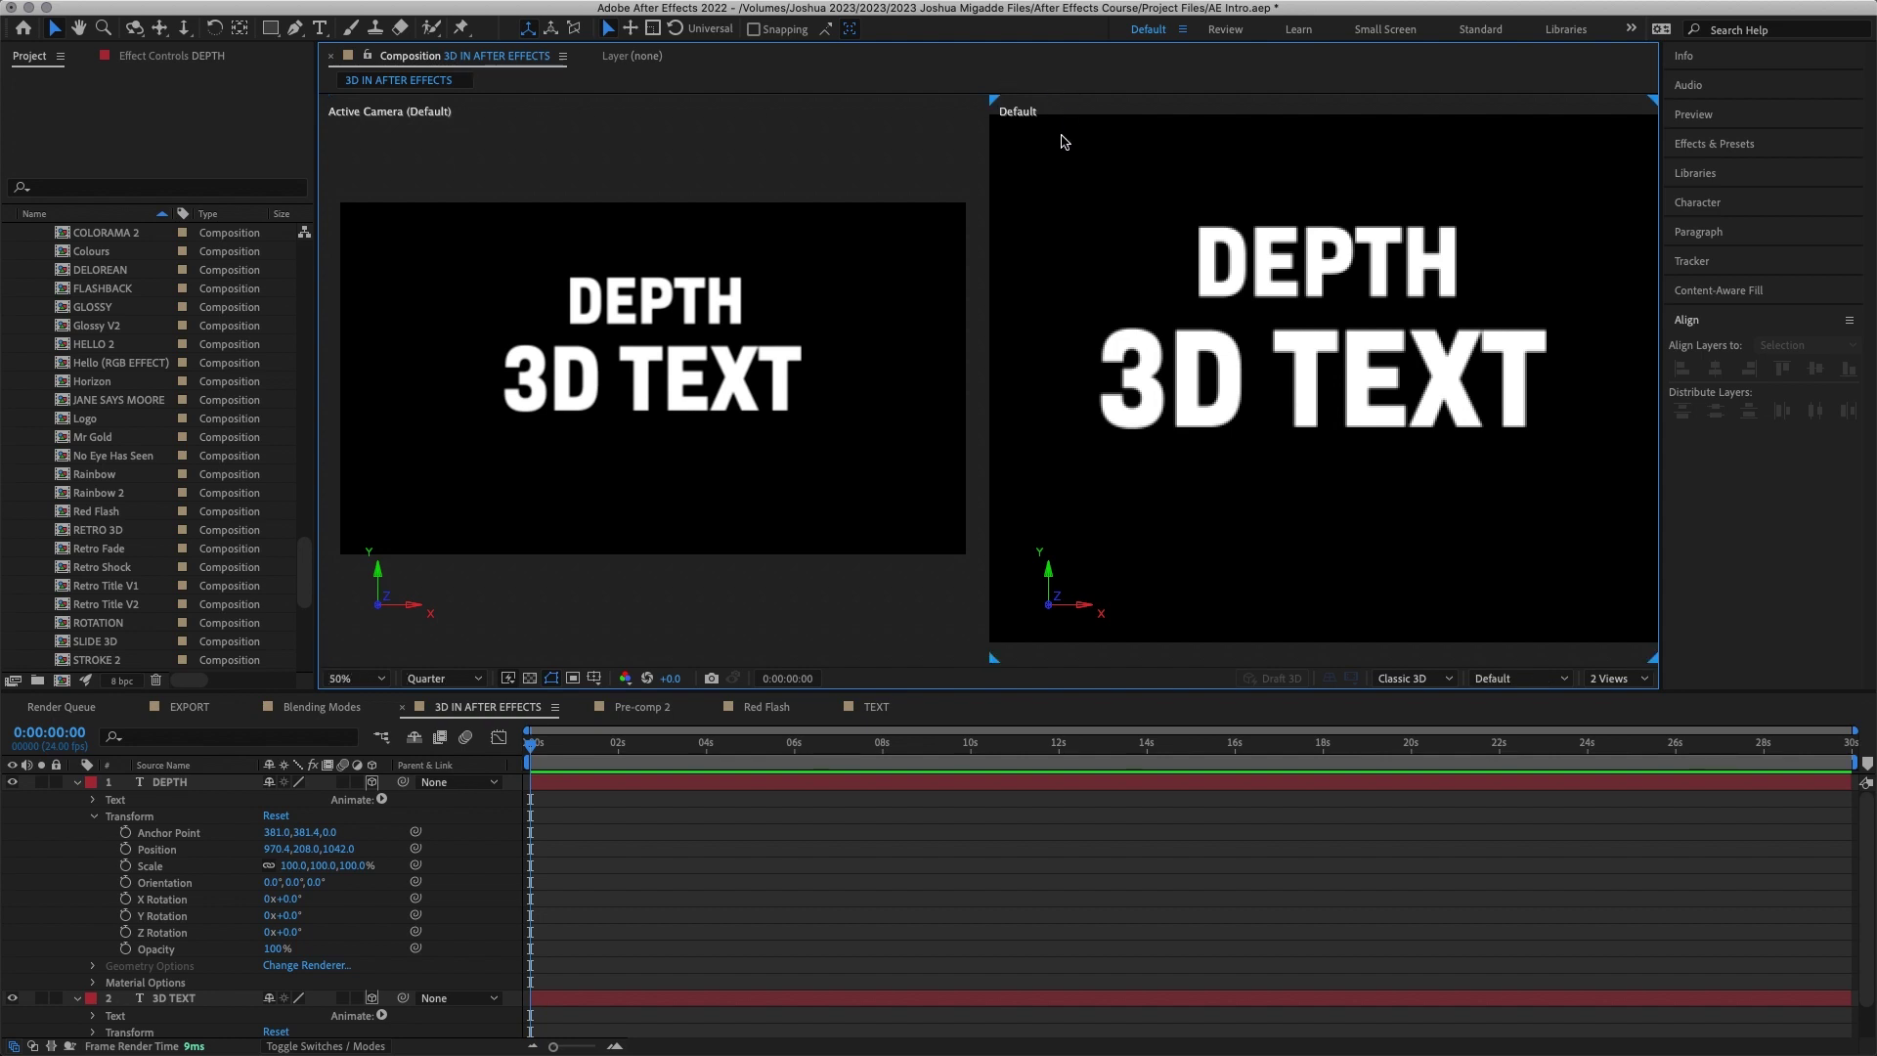
{"action": "left_click", "coordinate": [893, 167]}
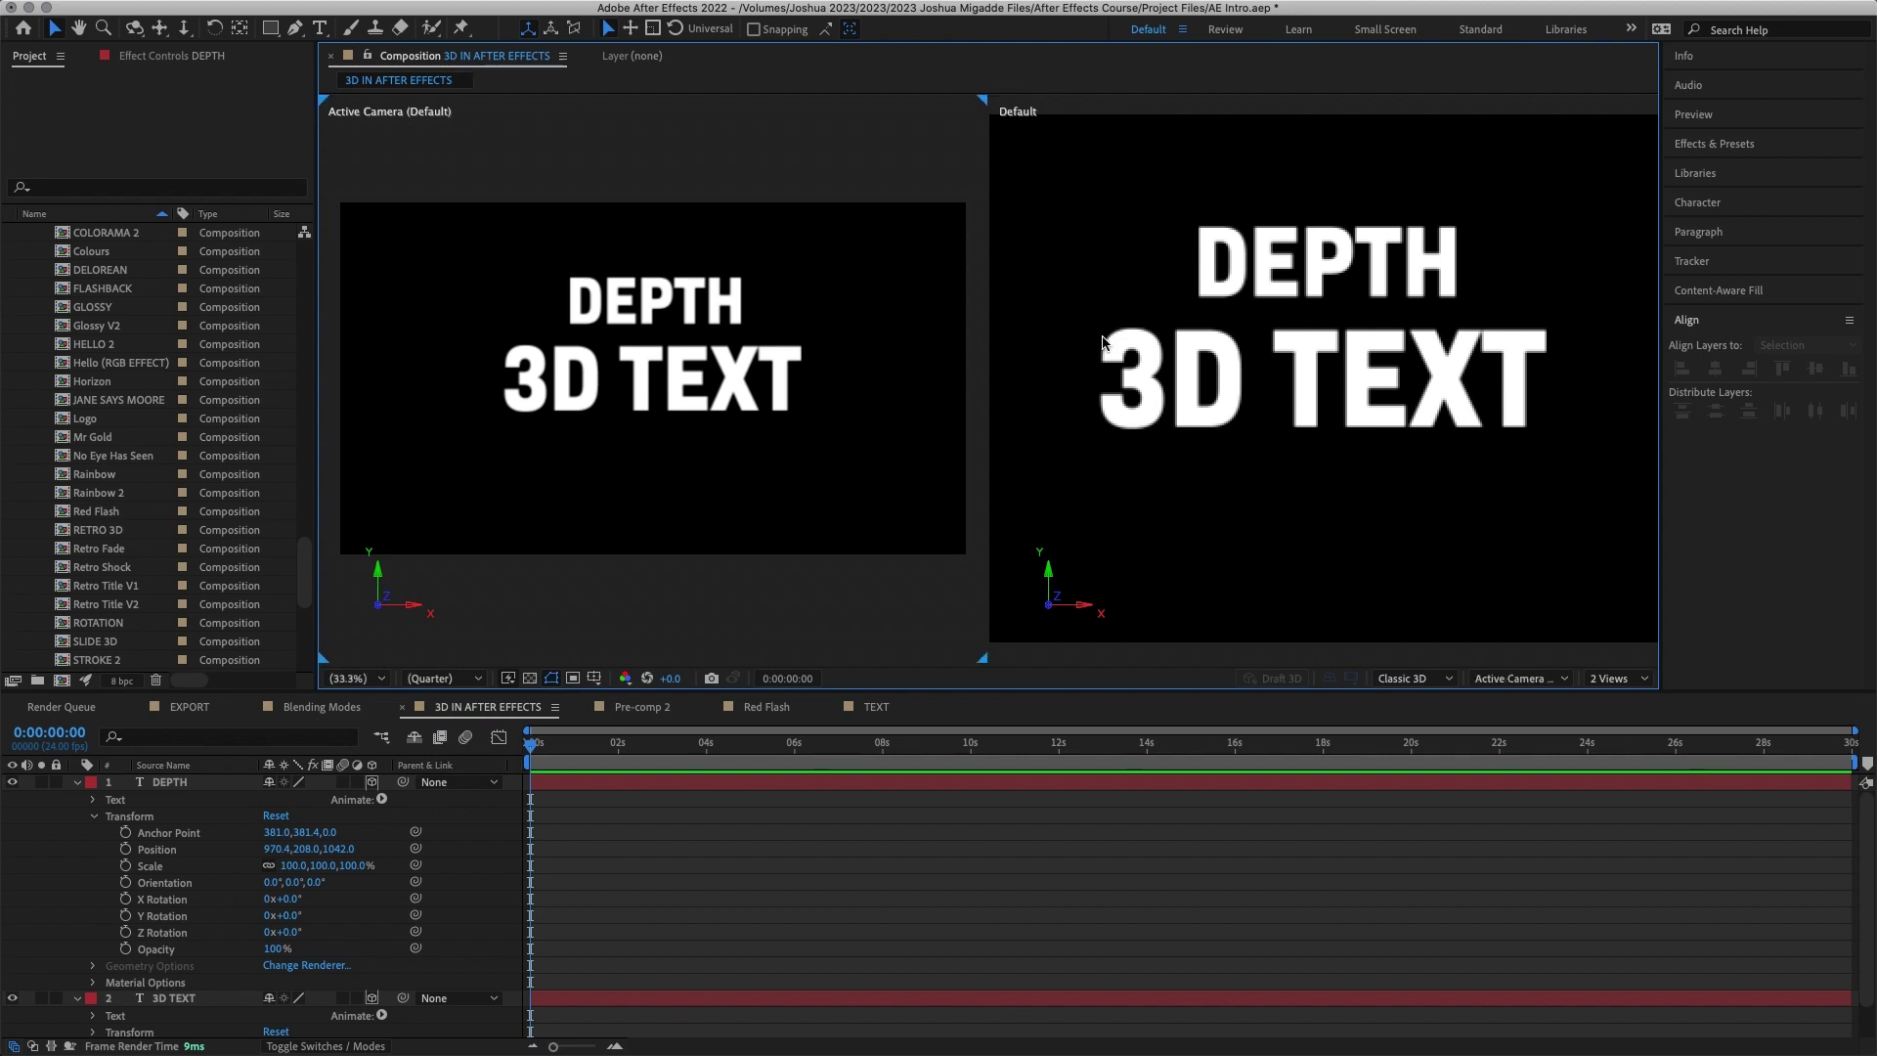
{"action": "left_click", "coordinate": [1517, 677]}
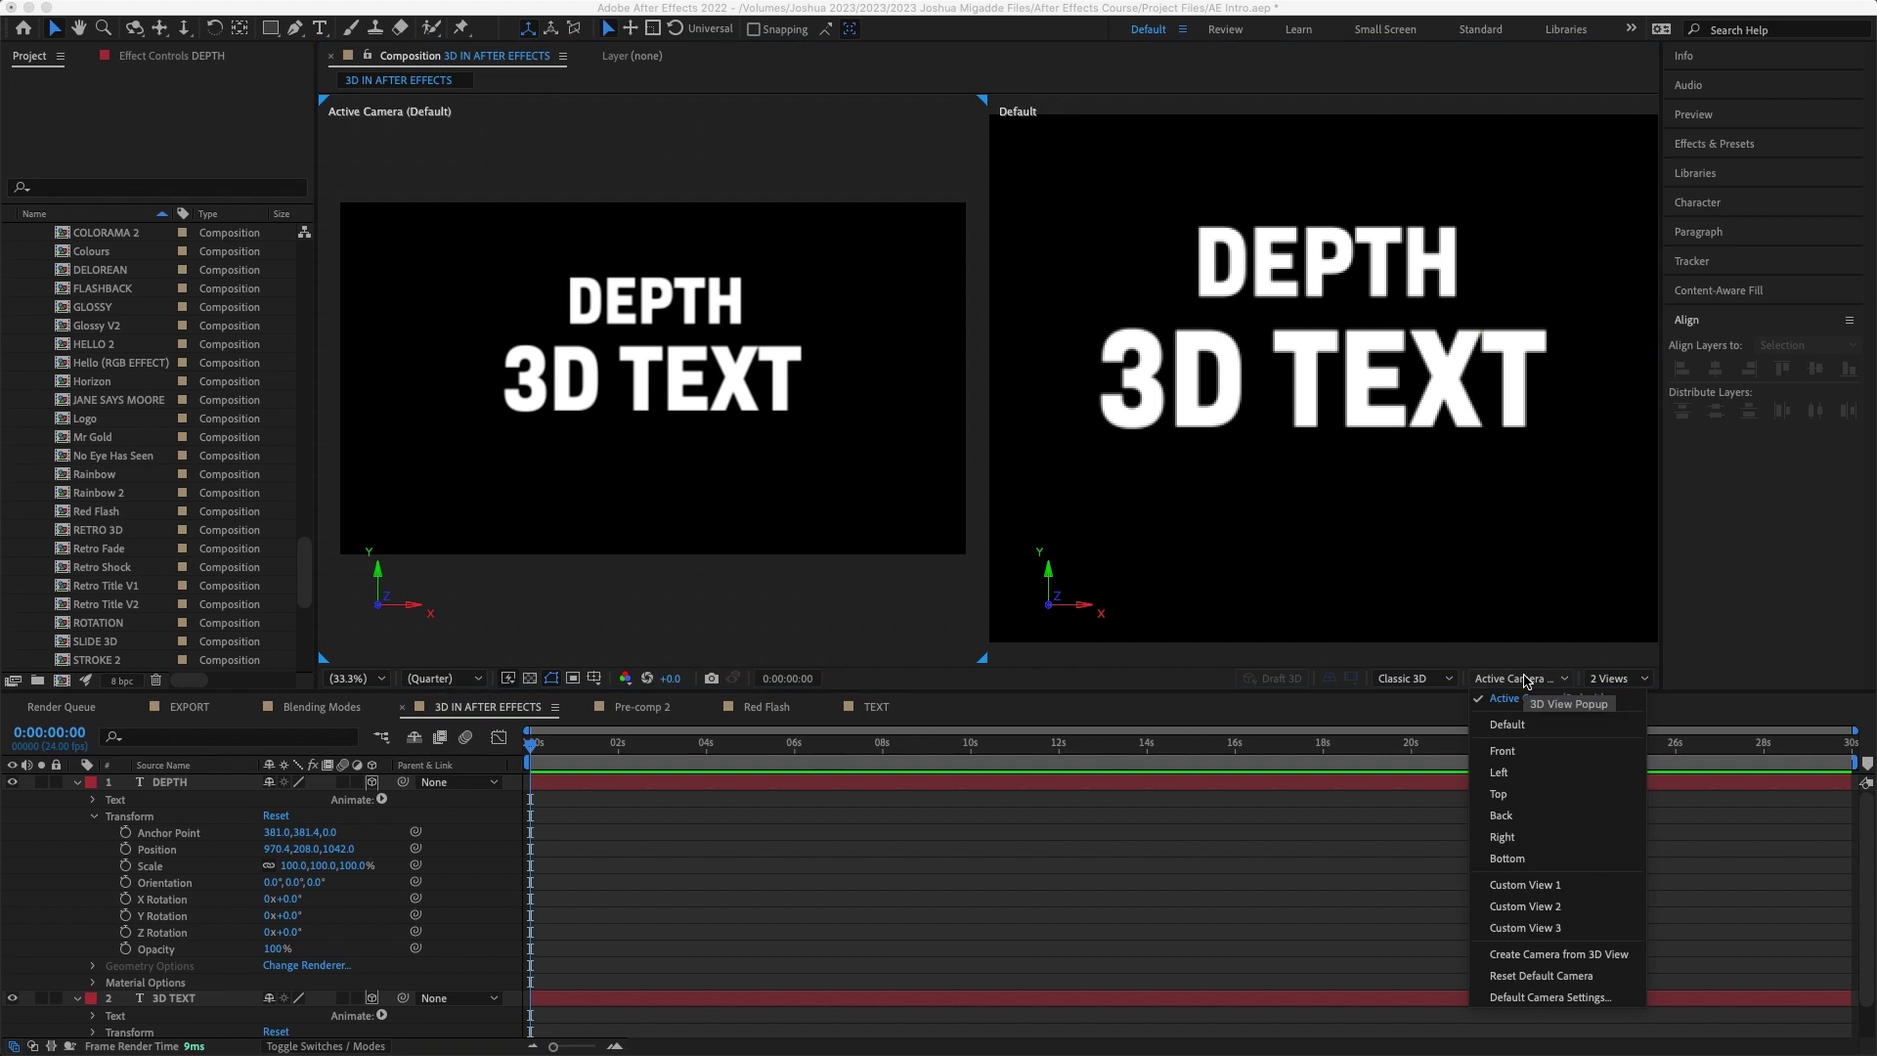
{"action": "left_click", "coordinate": [1526, 793]}
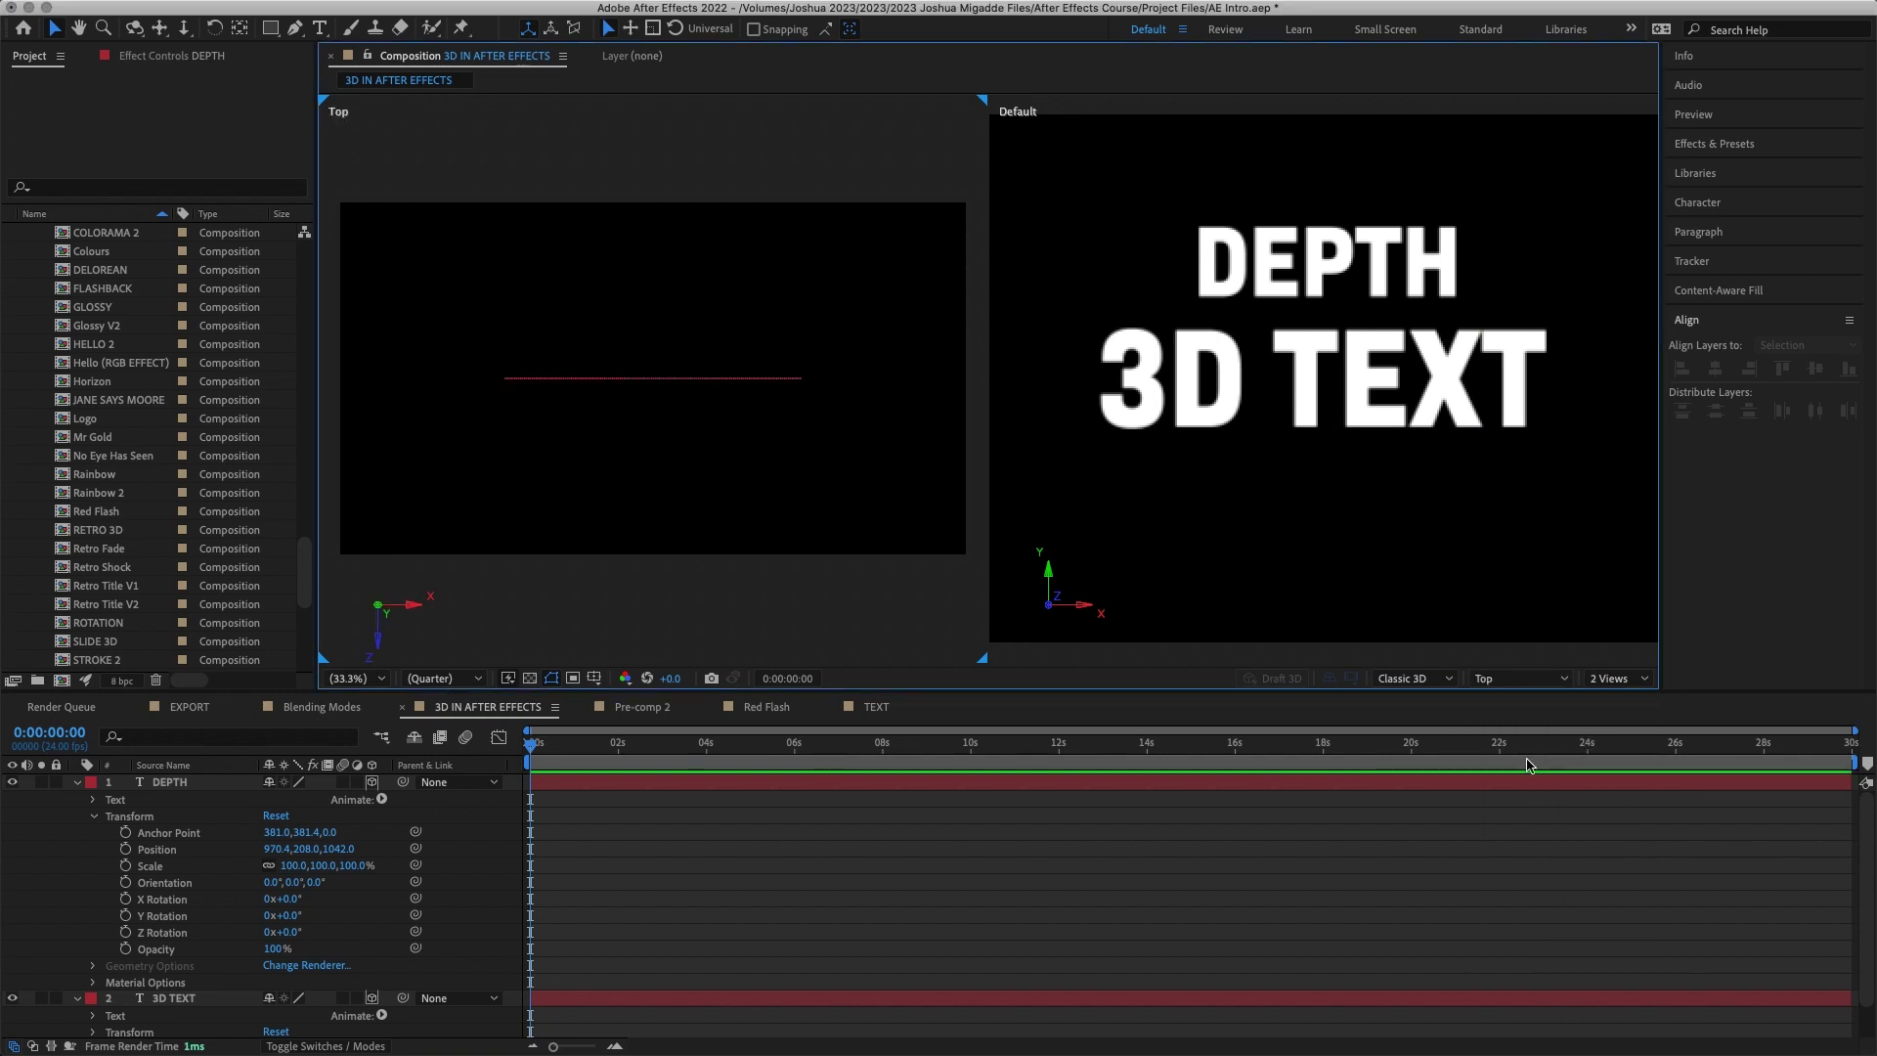
Step: Using the Top view, move the DEPTH layer along Z to 1036 and along X to about 1942
{"action": "left_click", "coordinate": [1320, 262]}
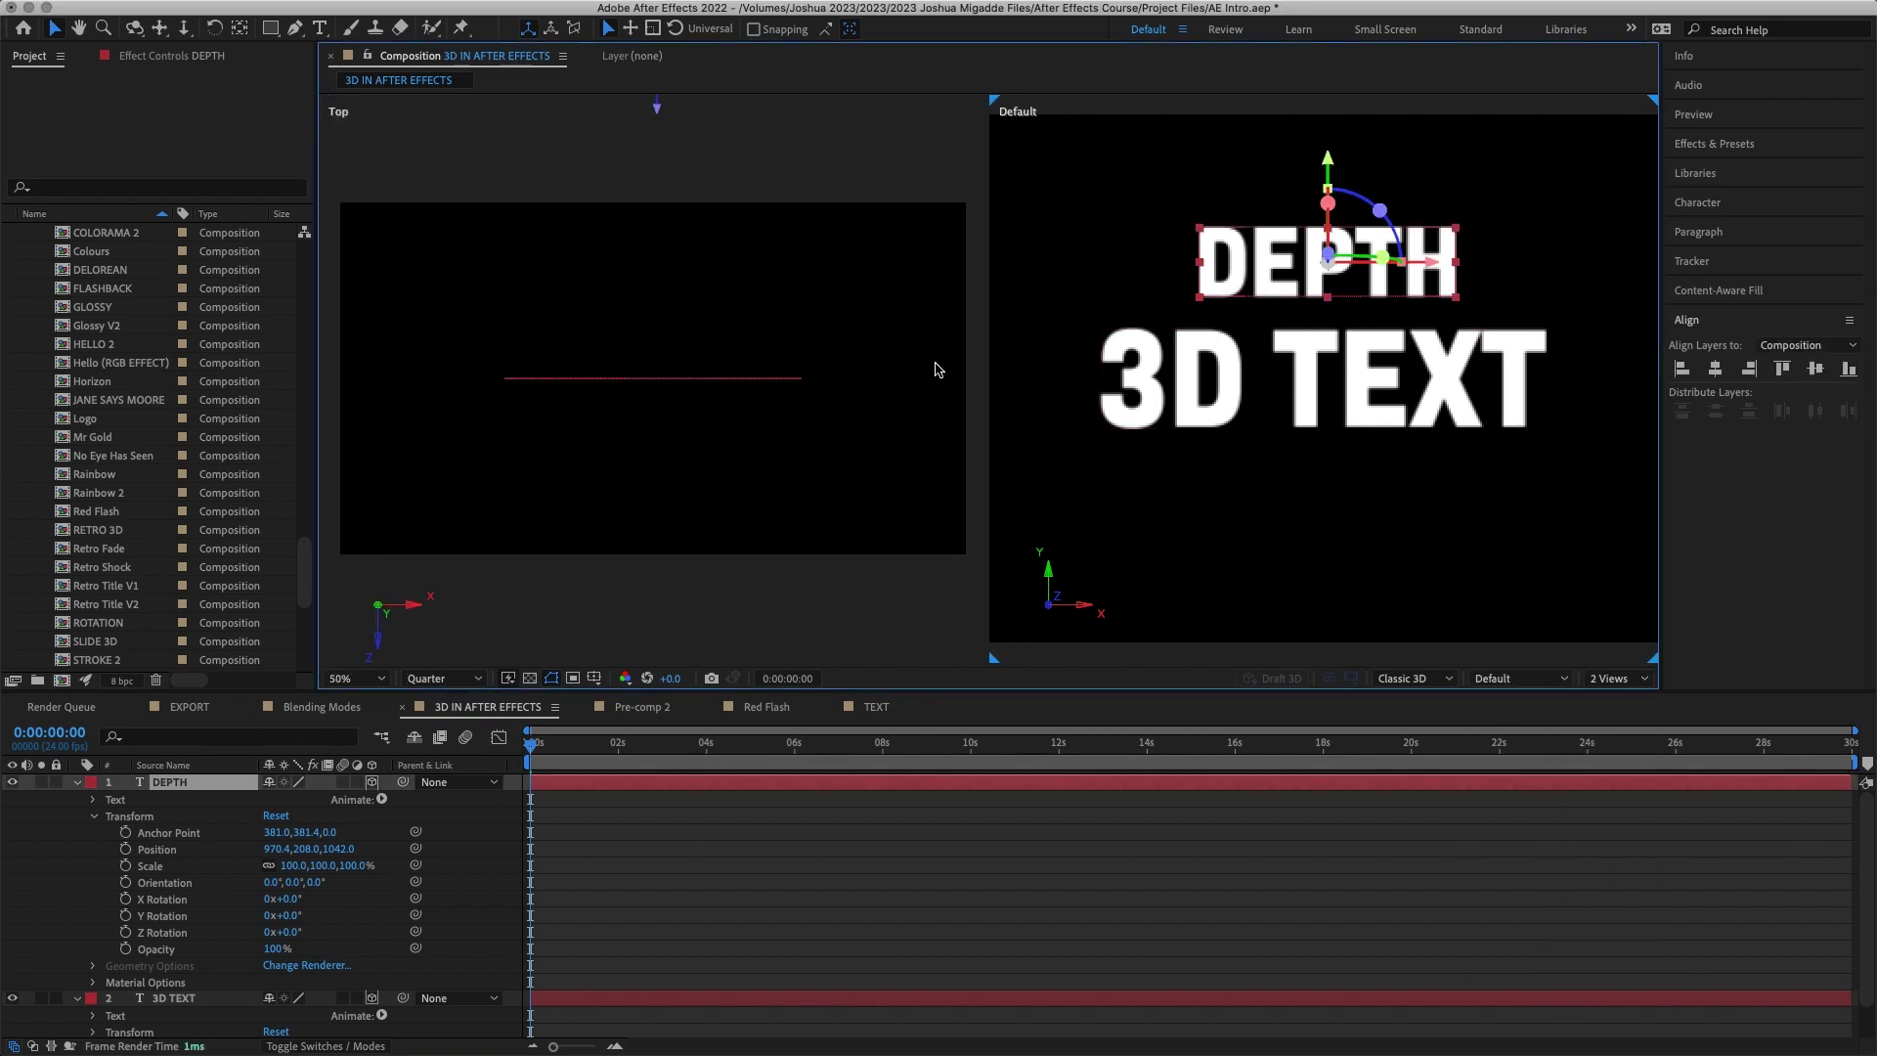
{"action": "left_click", "coordinate": [1320, 382]}
{"action": "left_click", "coordinate": [1273, 278]}
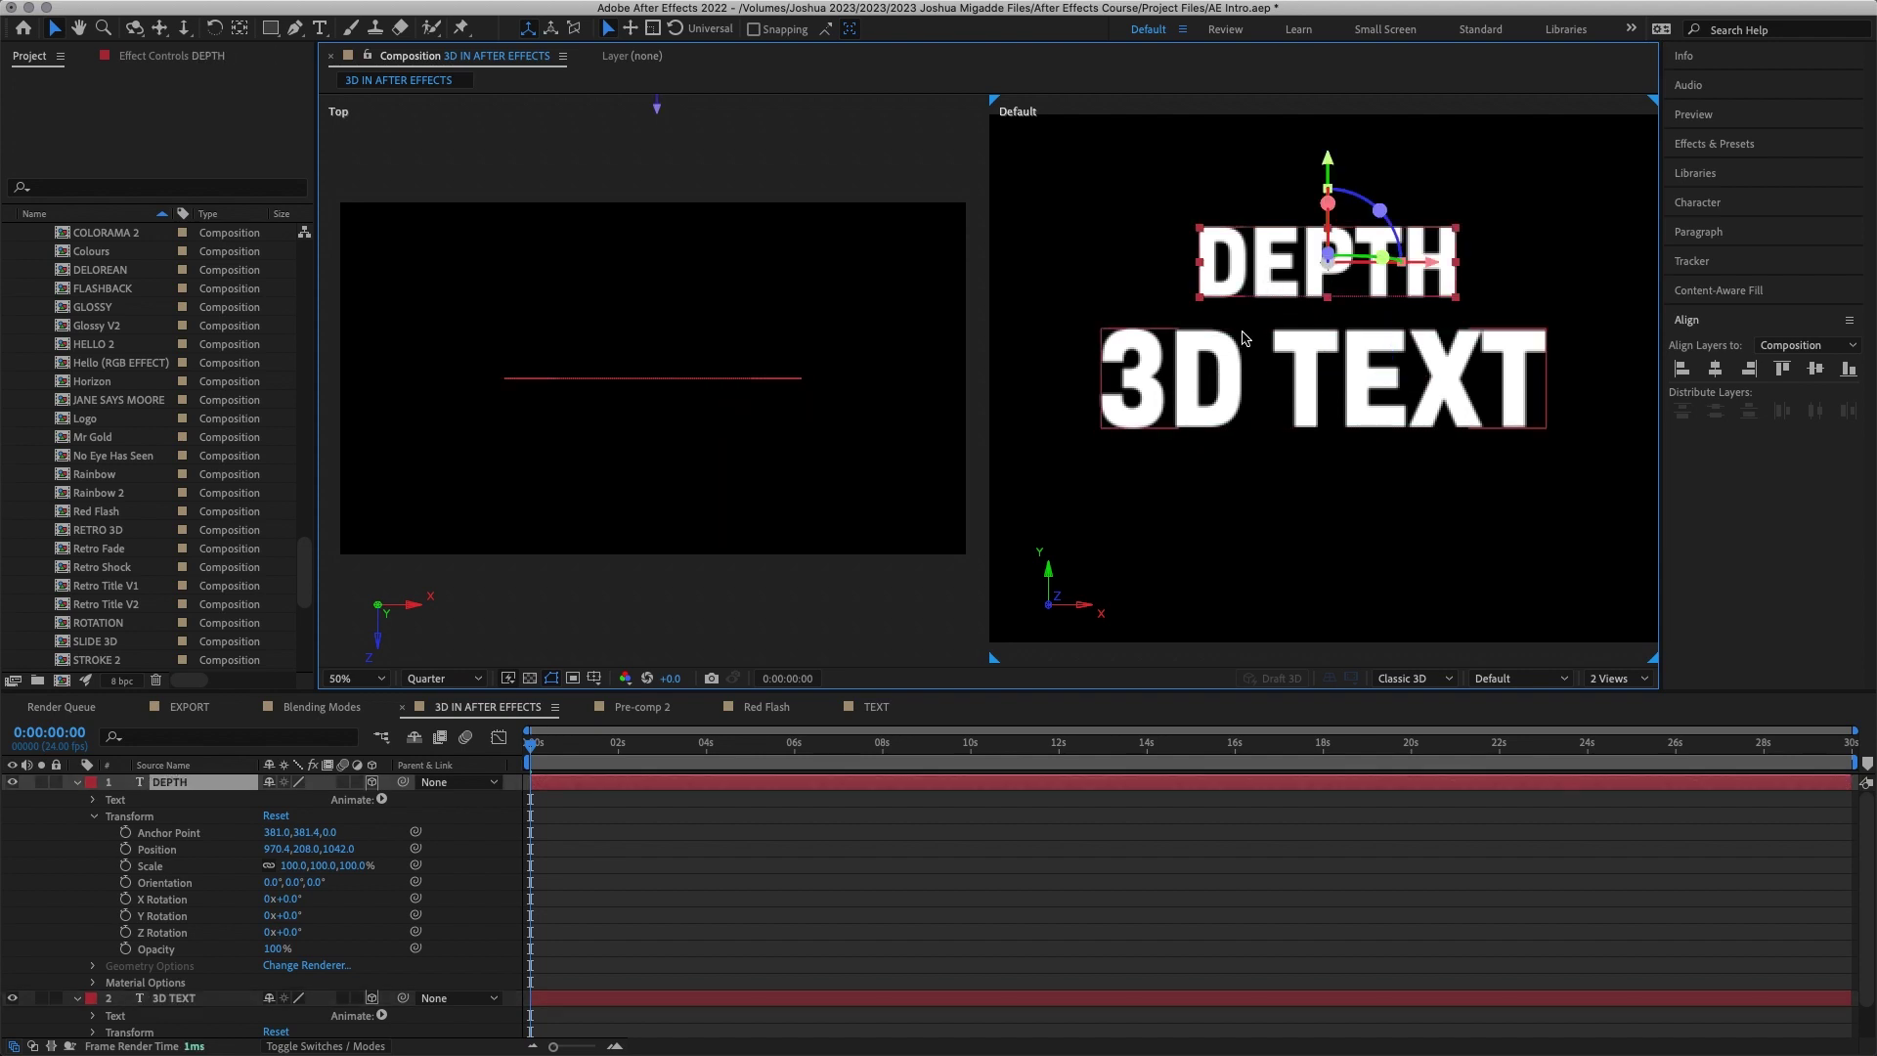
{"action": "scroll", "coordinate": [733, 357], "scroll_direction": "down", "scroll_amount": 3}
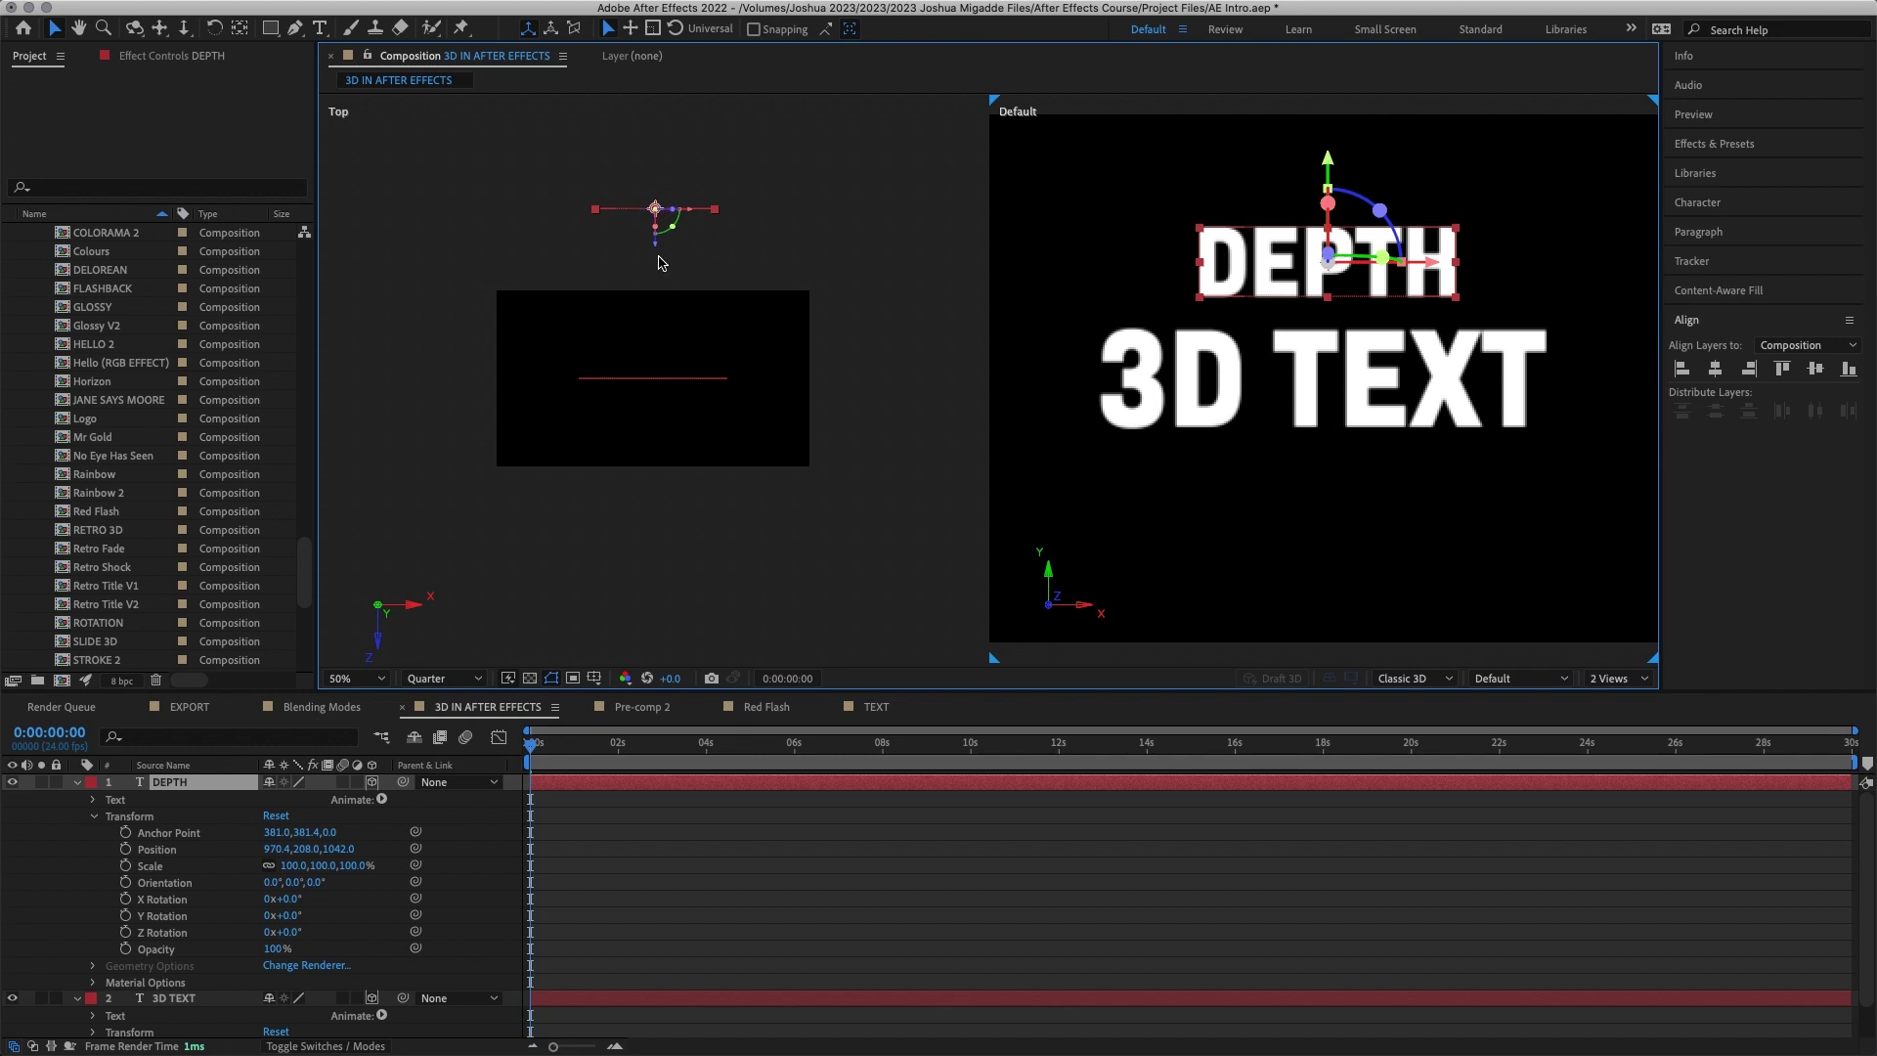
{"action": "mouse_move", "coordinate": [661, 250]}
{"action": "left_mouse_down"}
{"action": "mouse_move", "coordinate": [643, 418]}
{"action": "mouse_move", "coordinate": [657, 257]}
{"action": "left_mouse_up"}
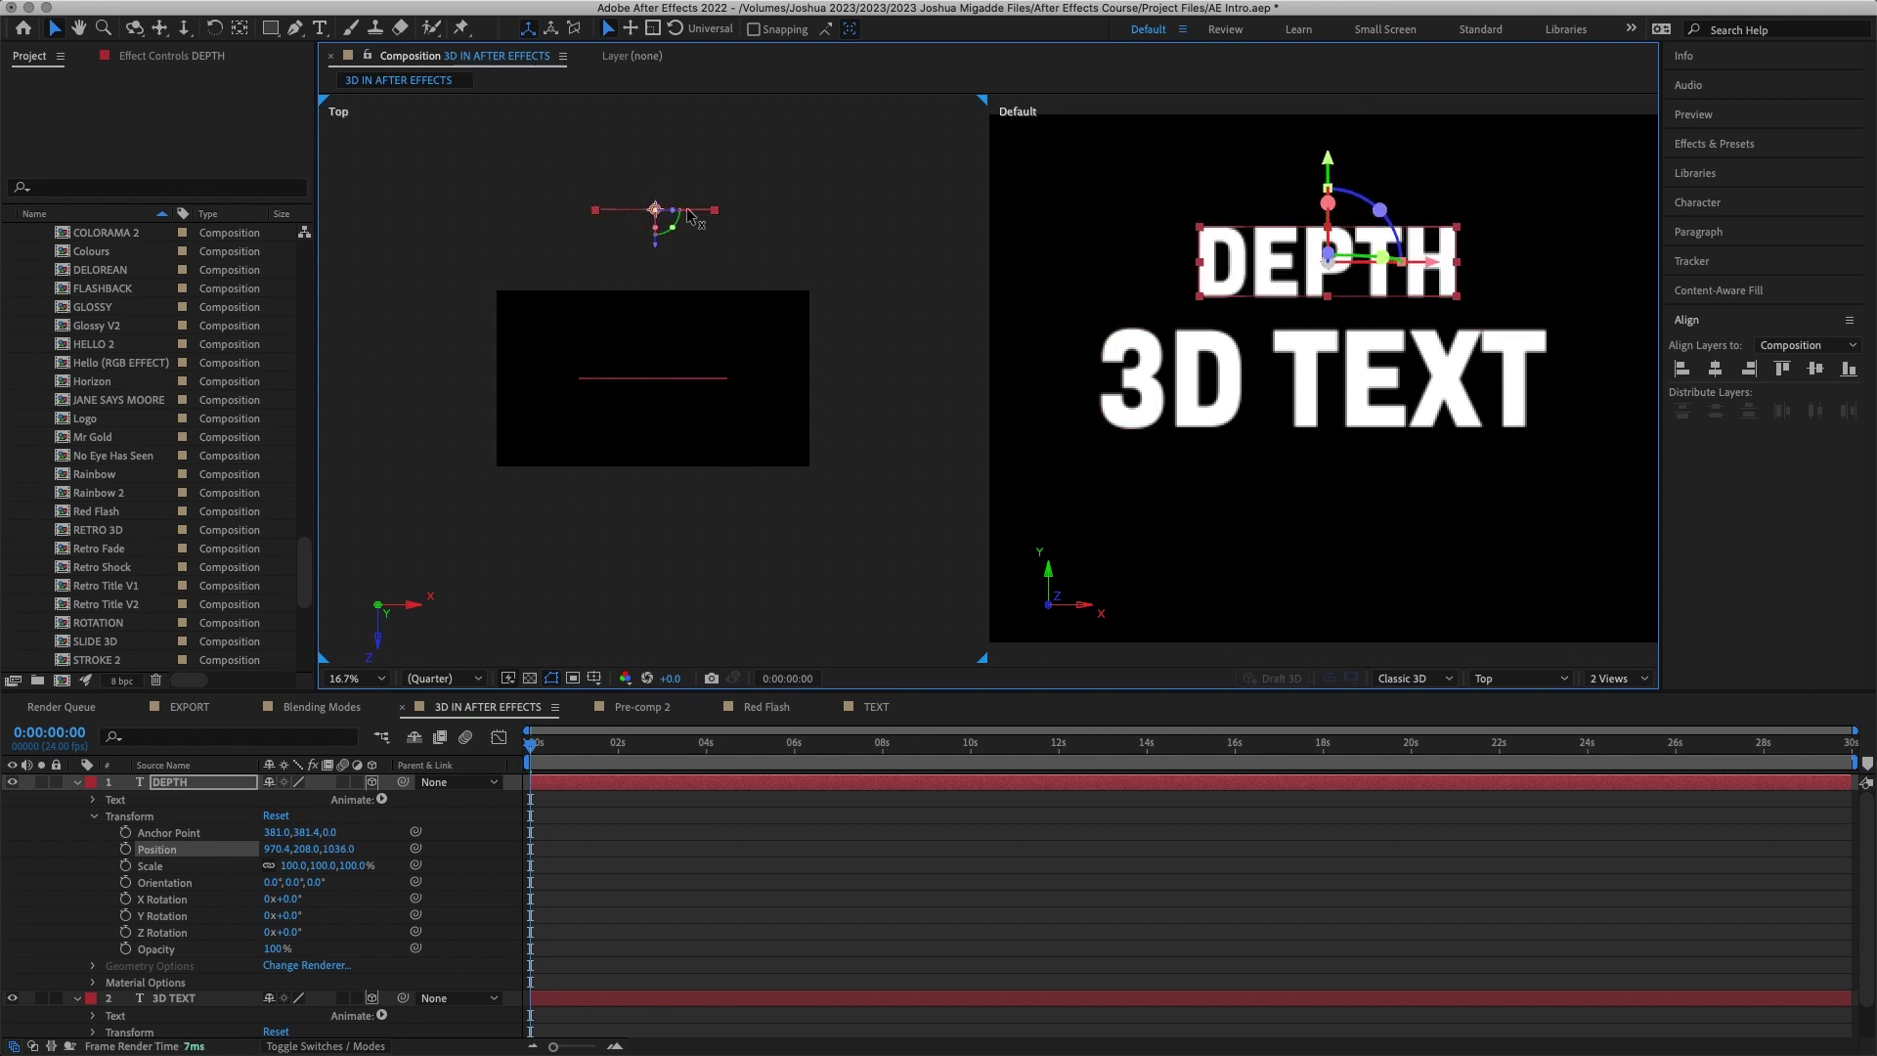
{"action": "left_click_drag", "start_coordinate": [688, 217], "coordinate": [865, 217]}
{"action": "scroll", "coordinate": [1294, 304], "scroll_direction": "down", "scroll_amount": 2}
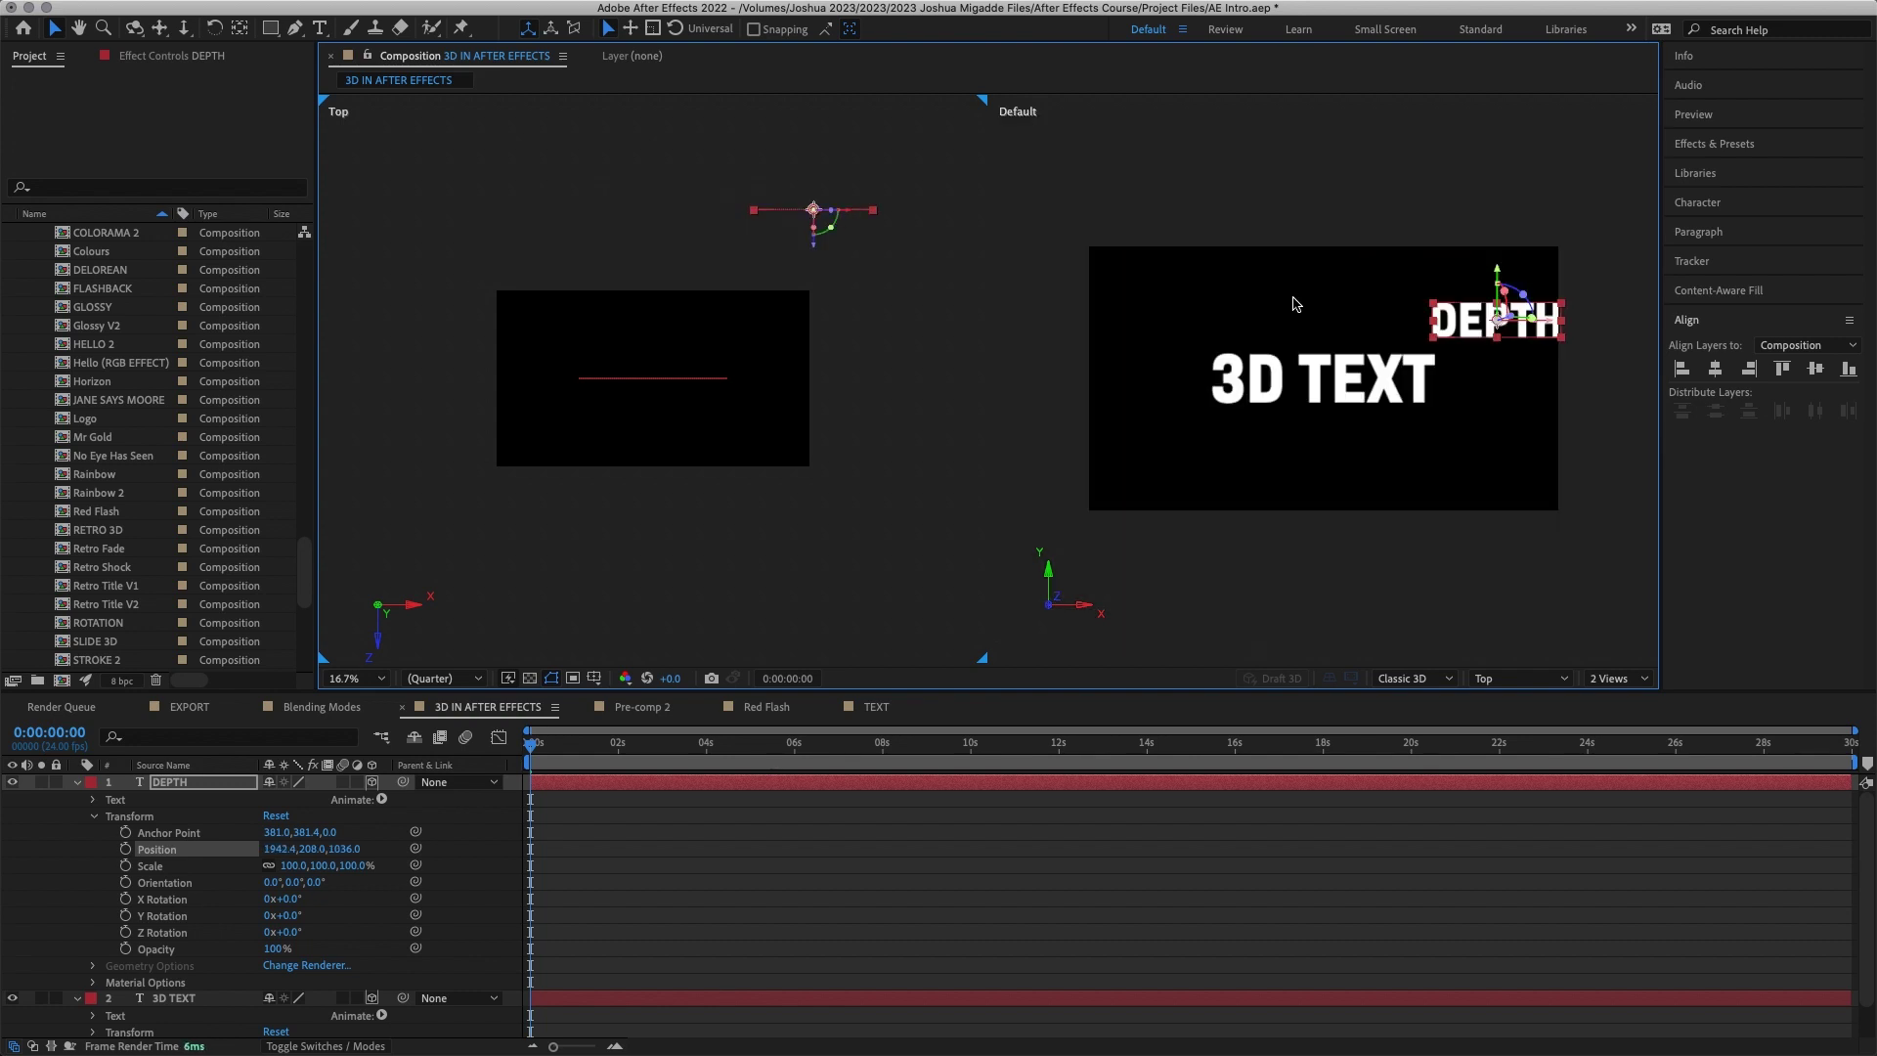
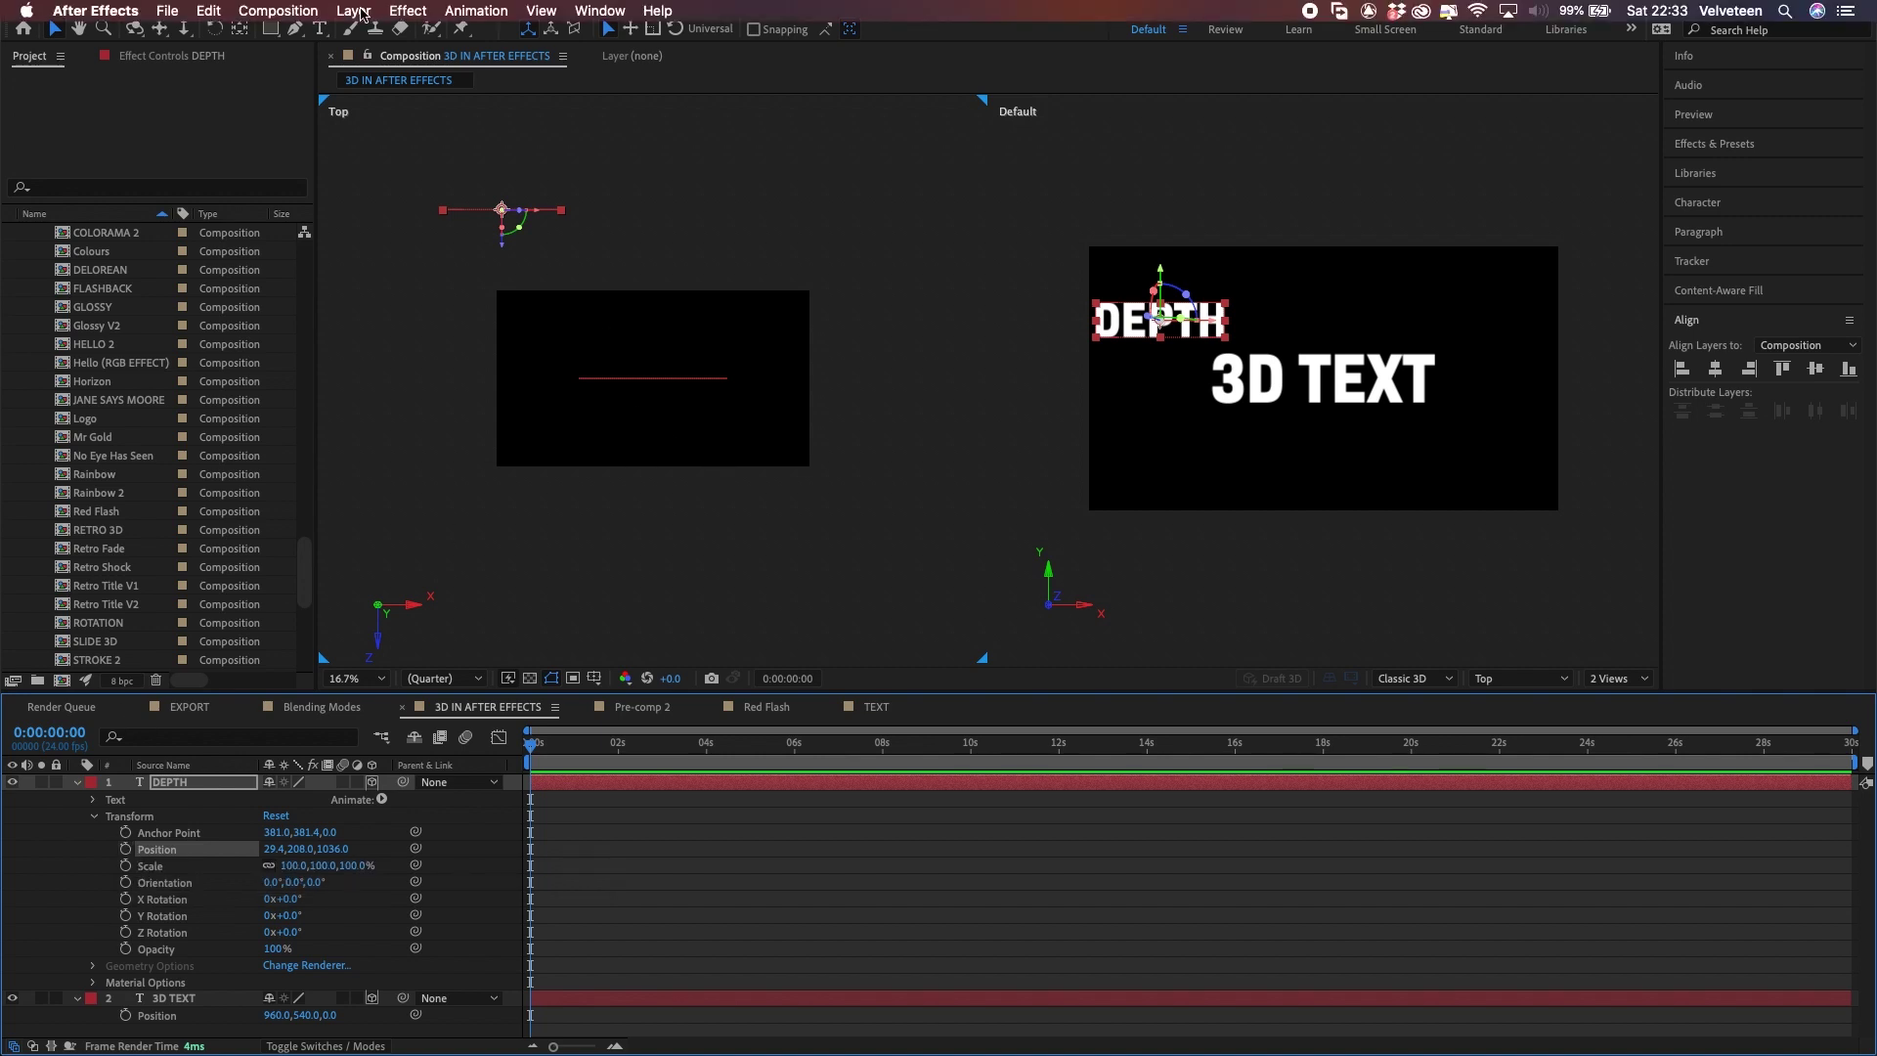
Step: Create a Two-Node Camera named Camera 1 with the 35mm preset
{"action": "left_click", "coordinate": [368, 11]}
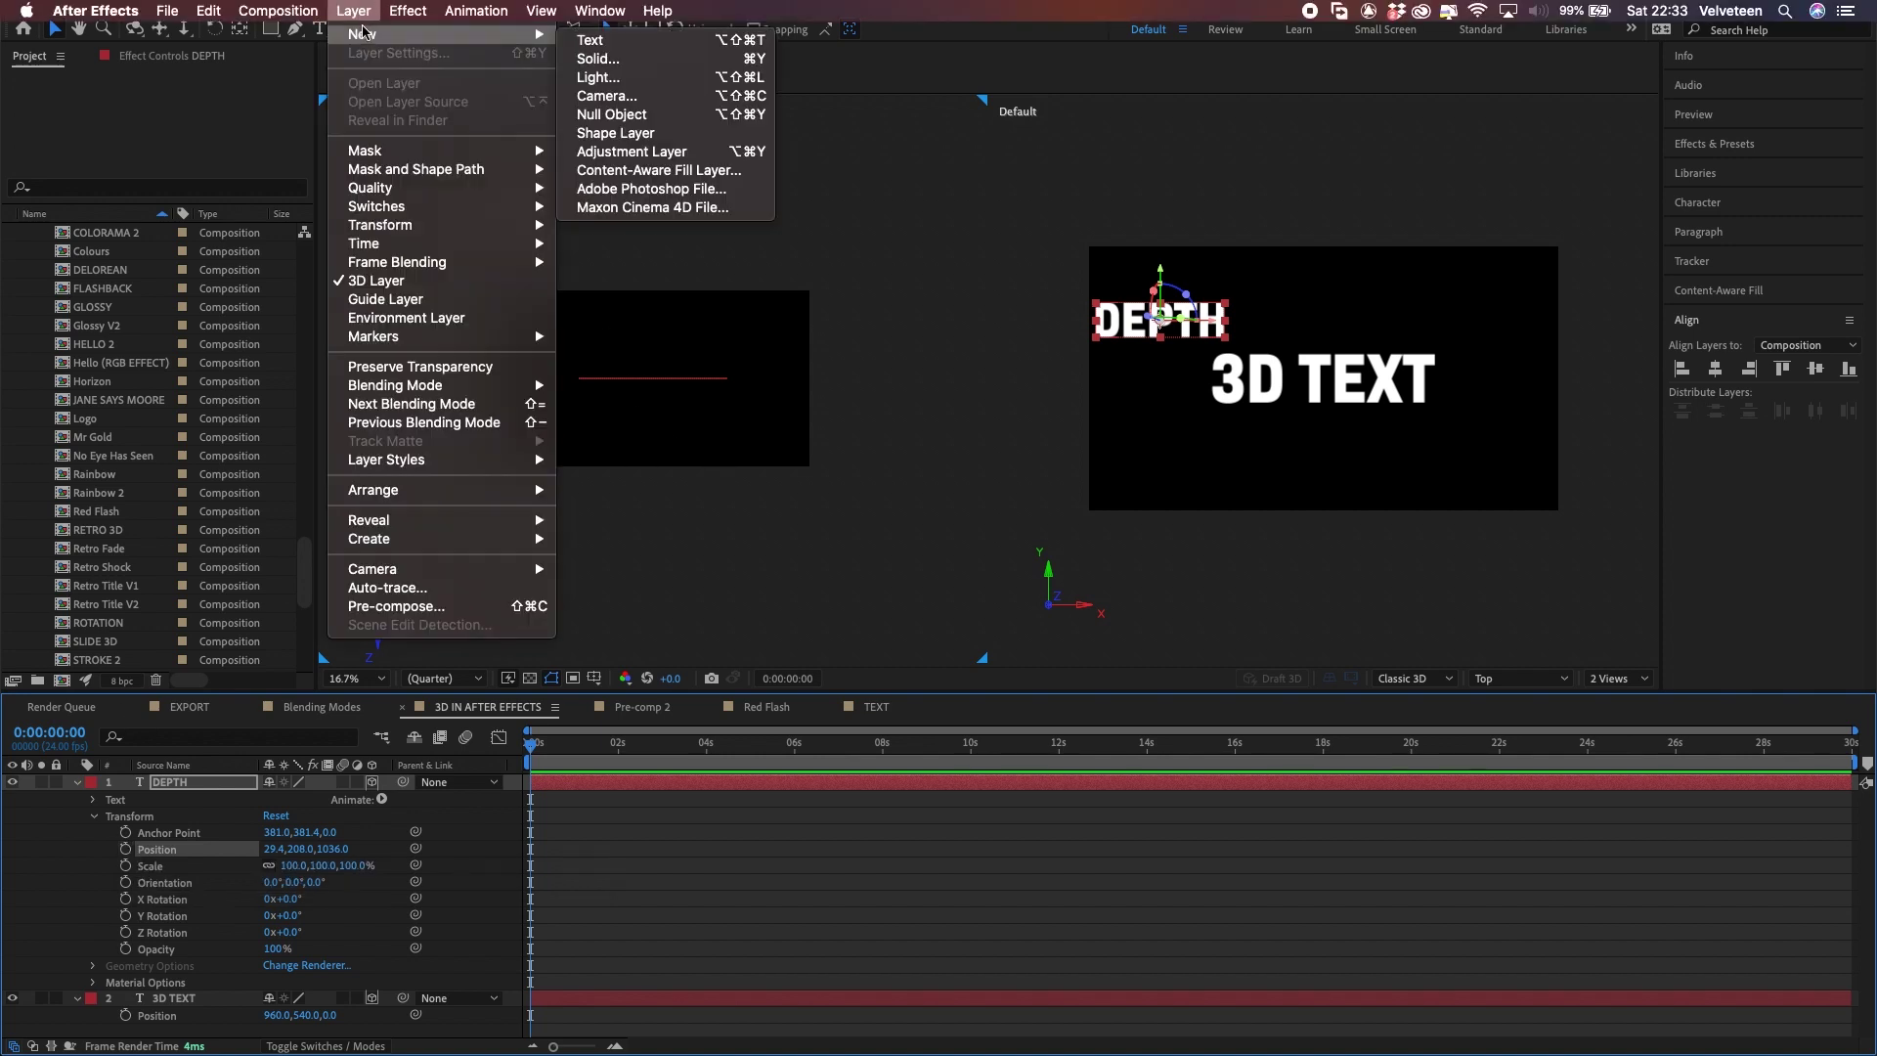
{"action": "left_click", "coordinate": [631, 97]}
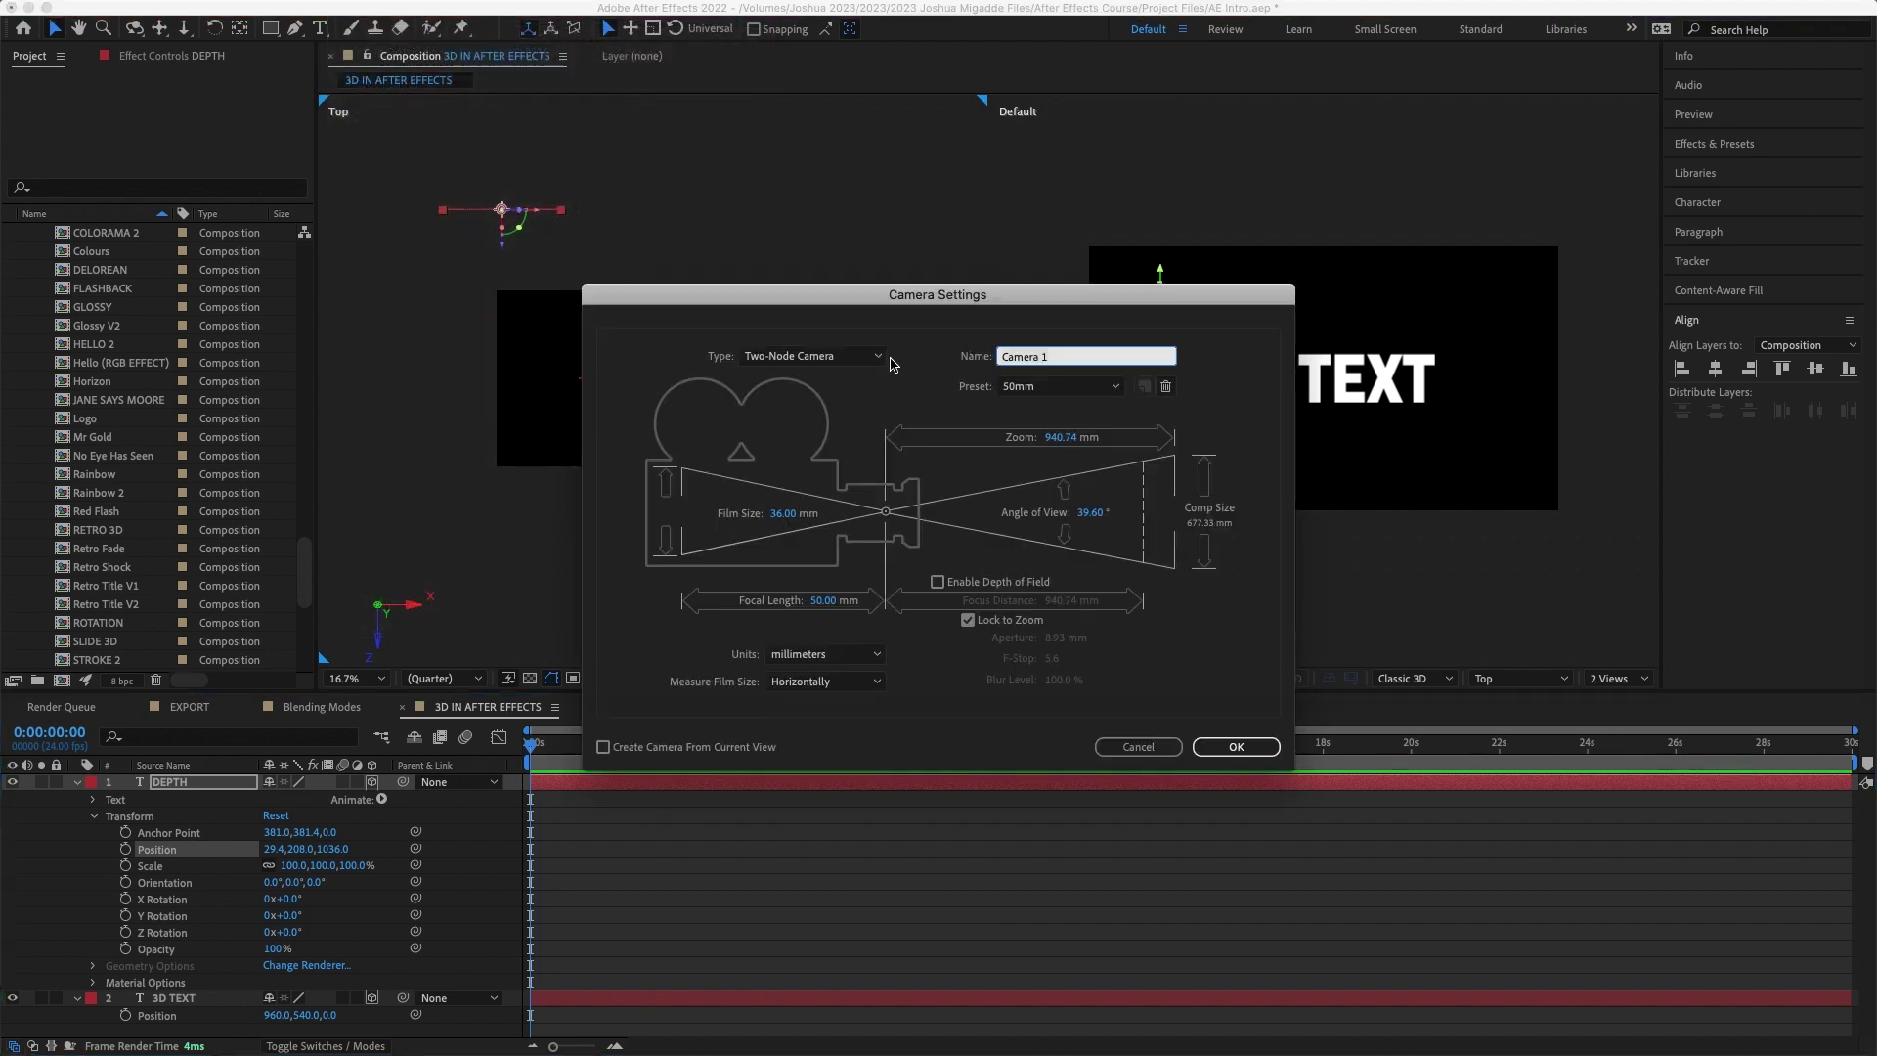
{"action": "left_click", "coordinate": [1029, 387]}
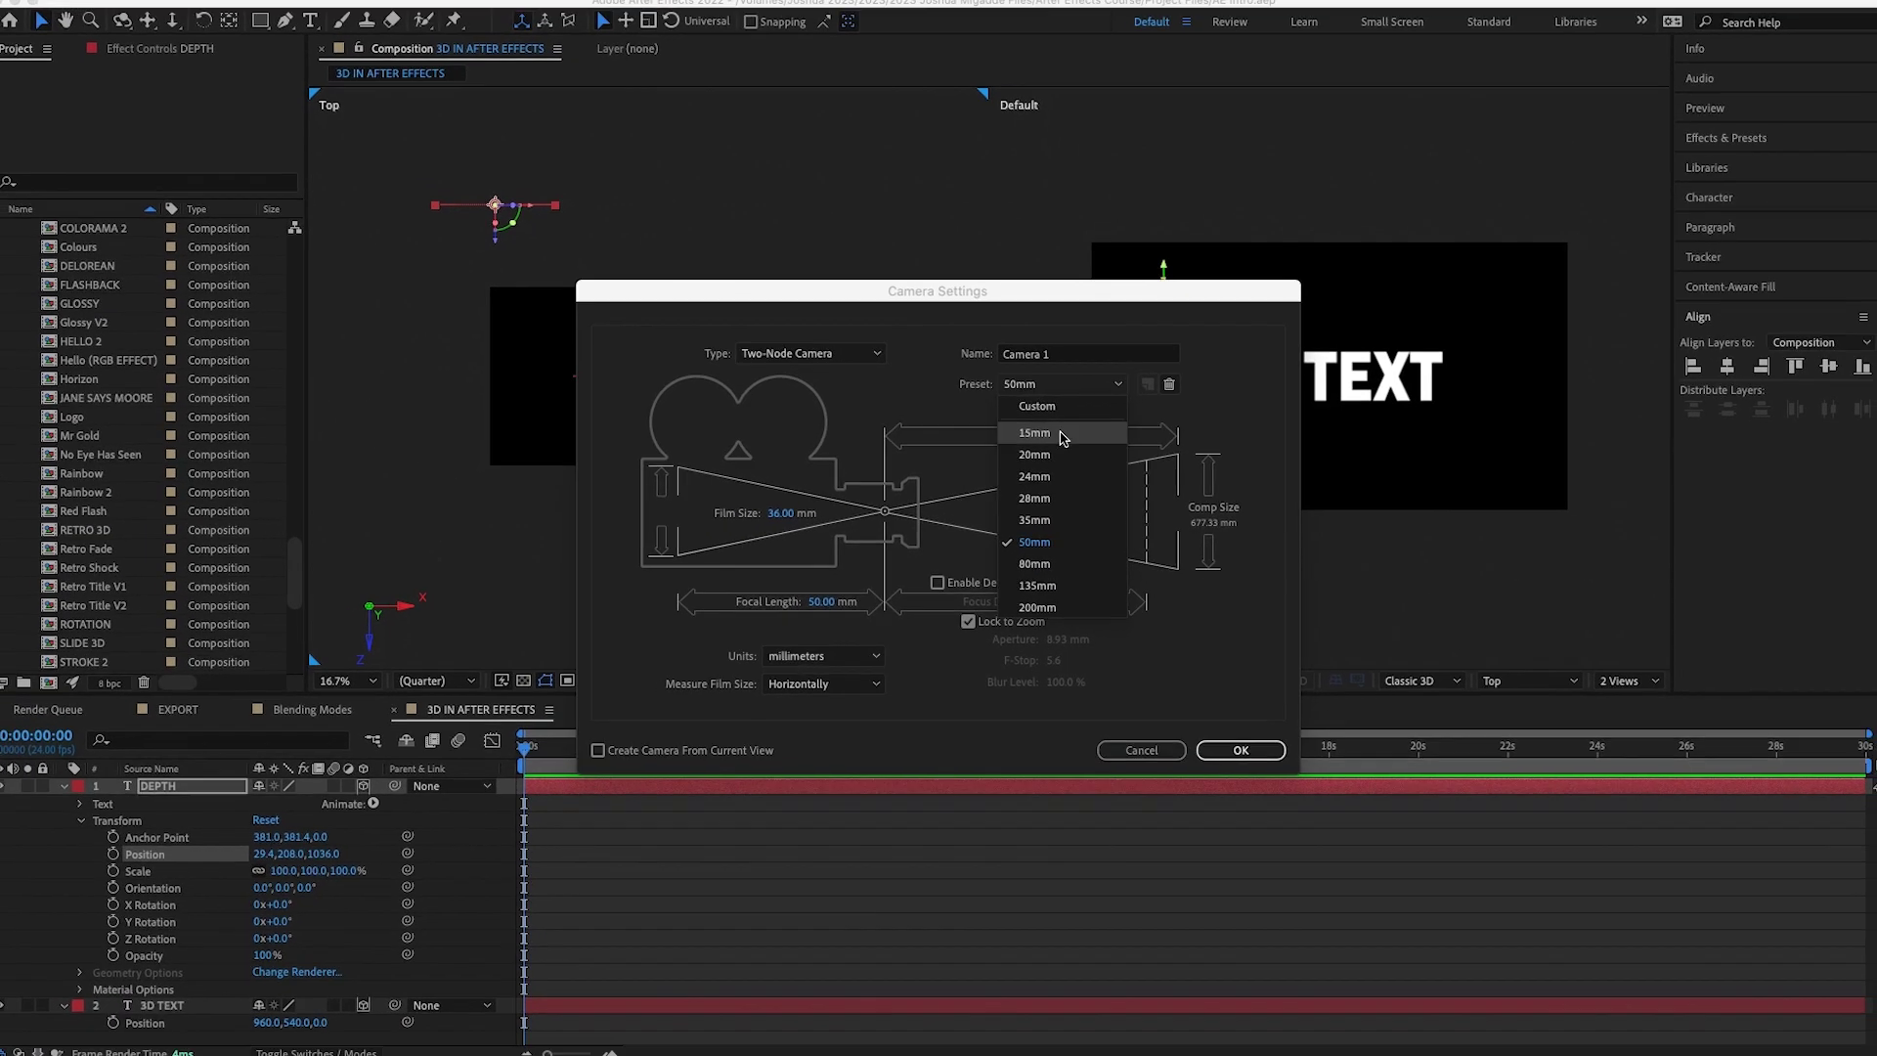
{"action": "left_click", "coordinate": [1033, 520]}
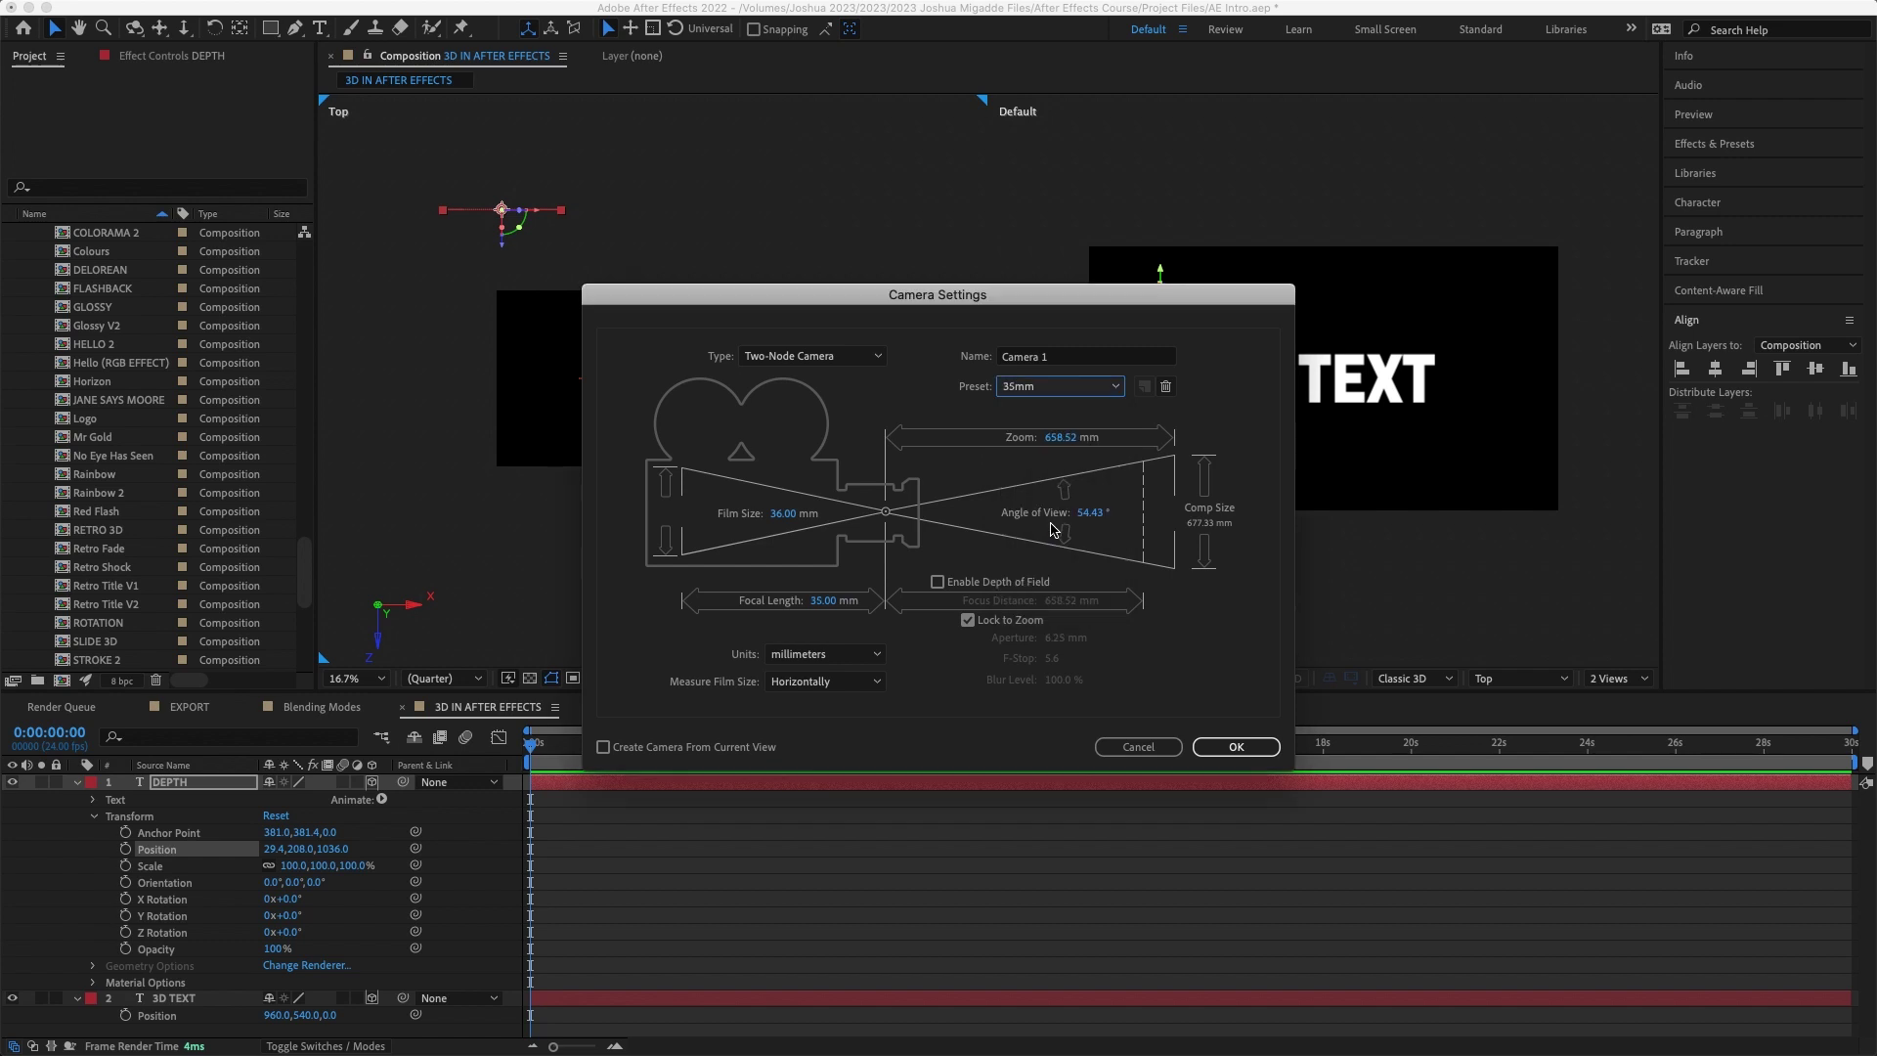
{"action": "left_click", "coordinate": [1212, 747]}
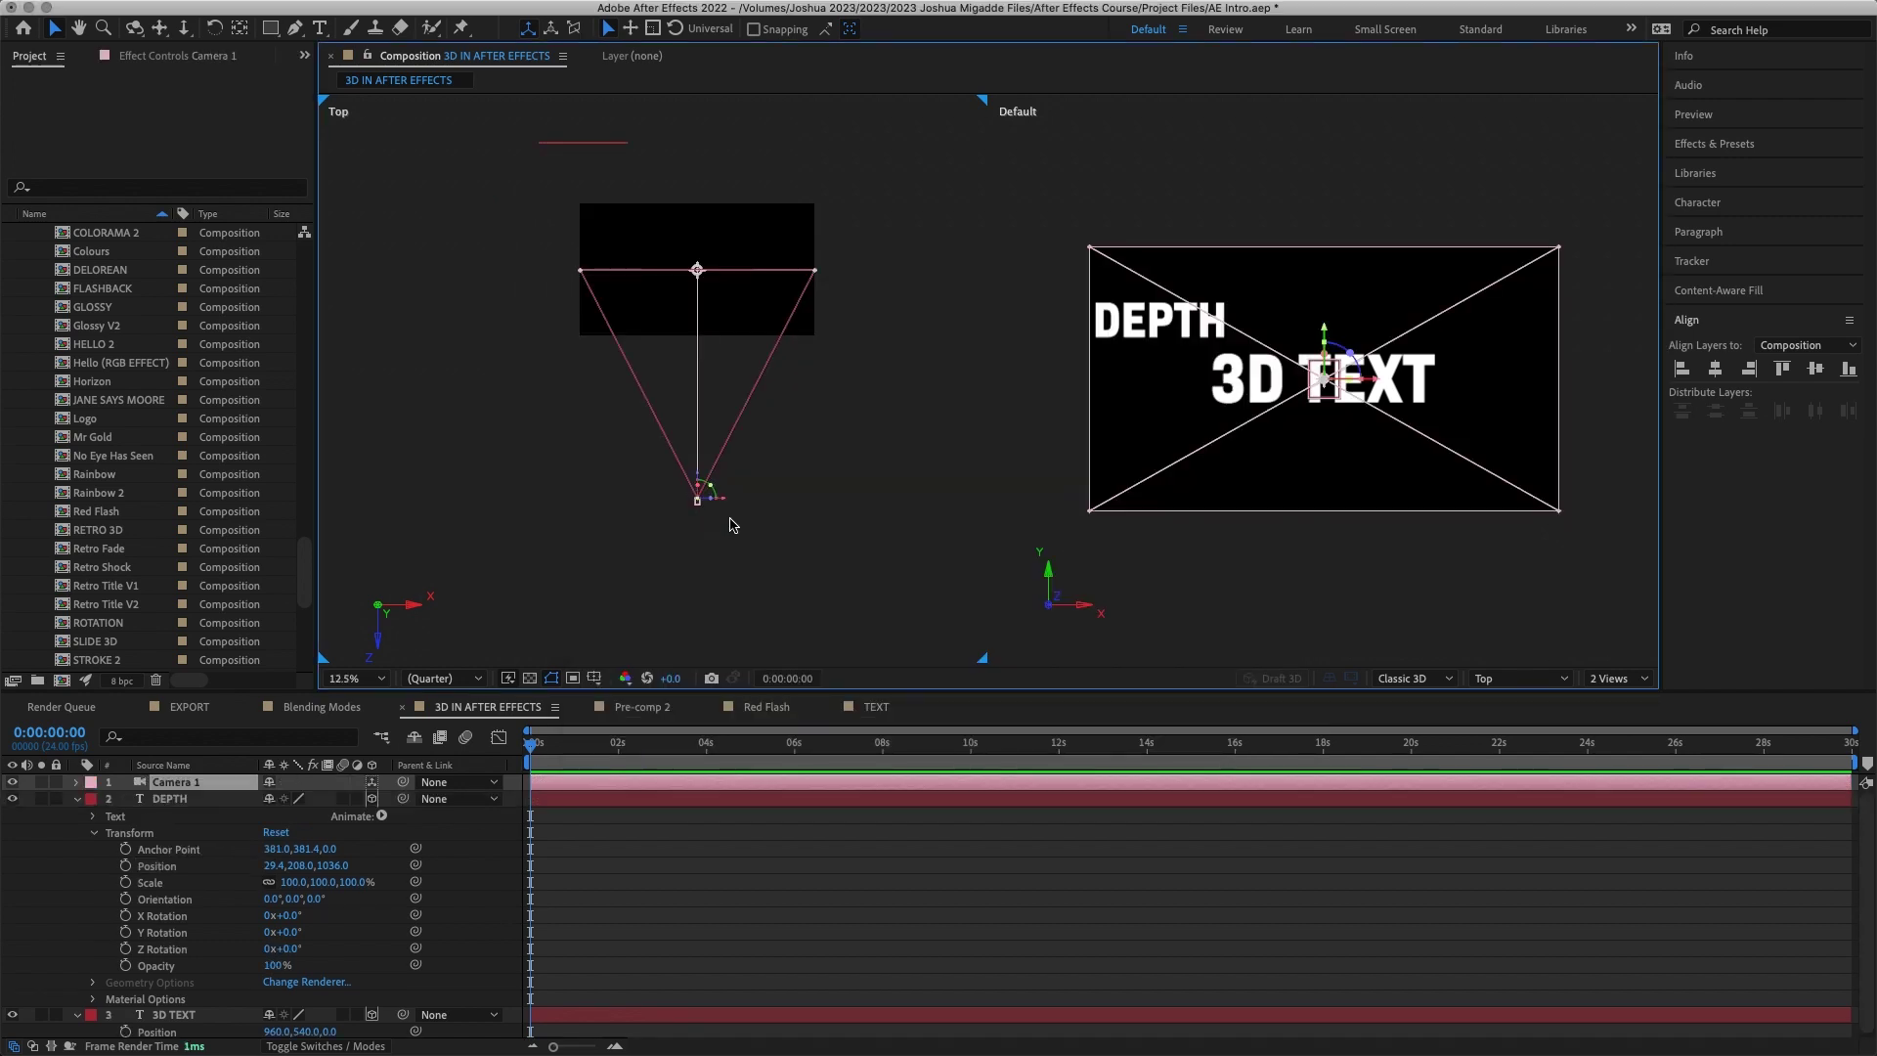
Step: Move Camera 1 forward along Z toward the text in the Top view
{"action": "key", "text": "w"}
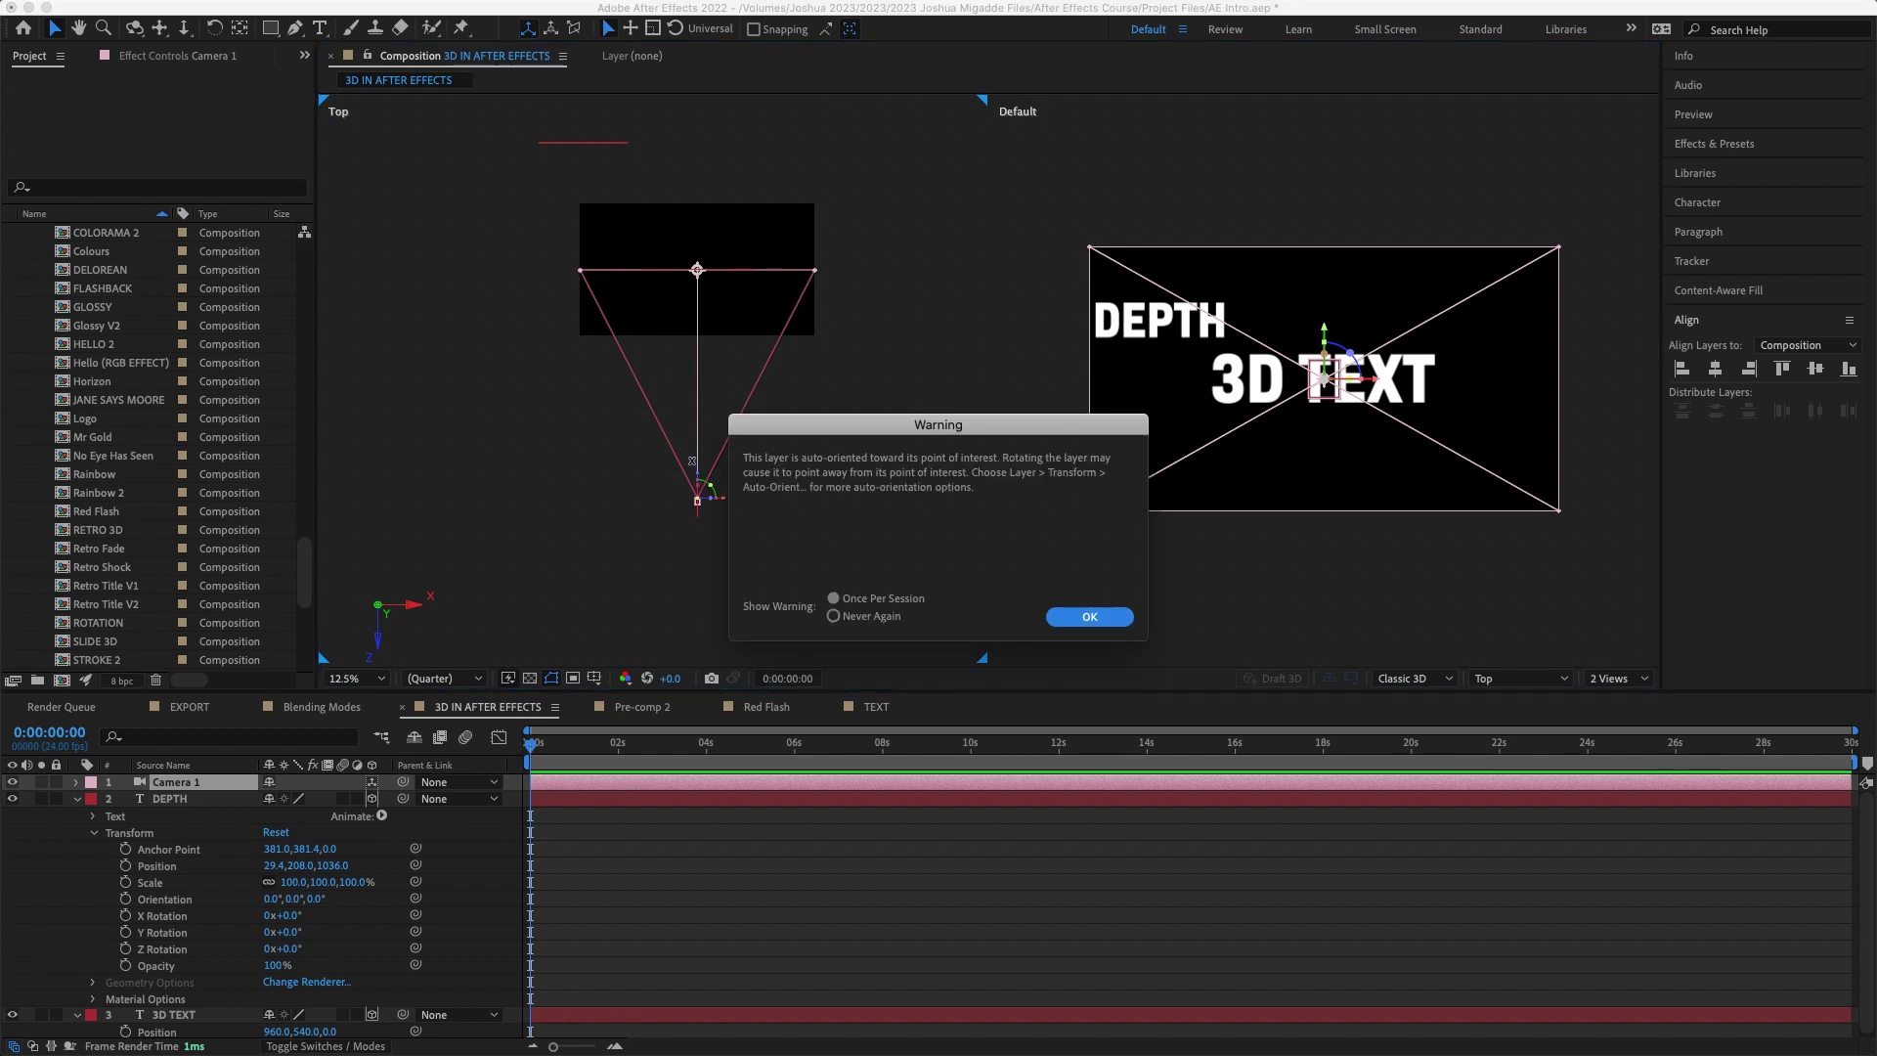
{"action": "left_click", "coordinate": [1084, 616]}
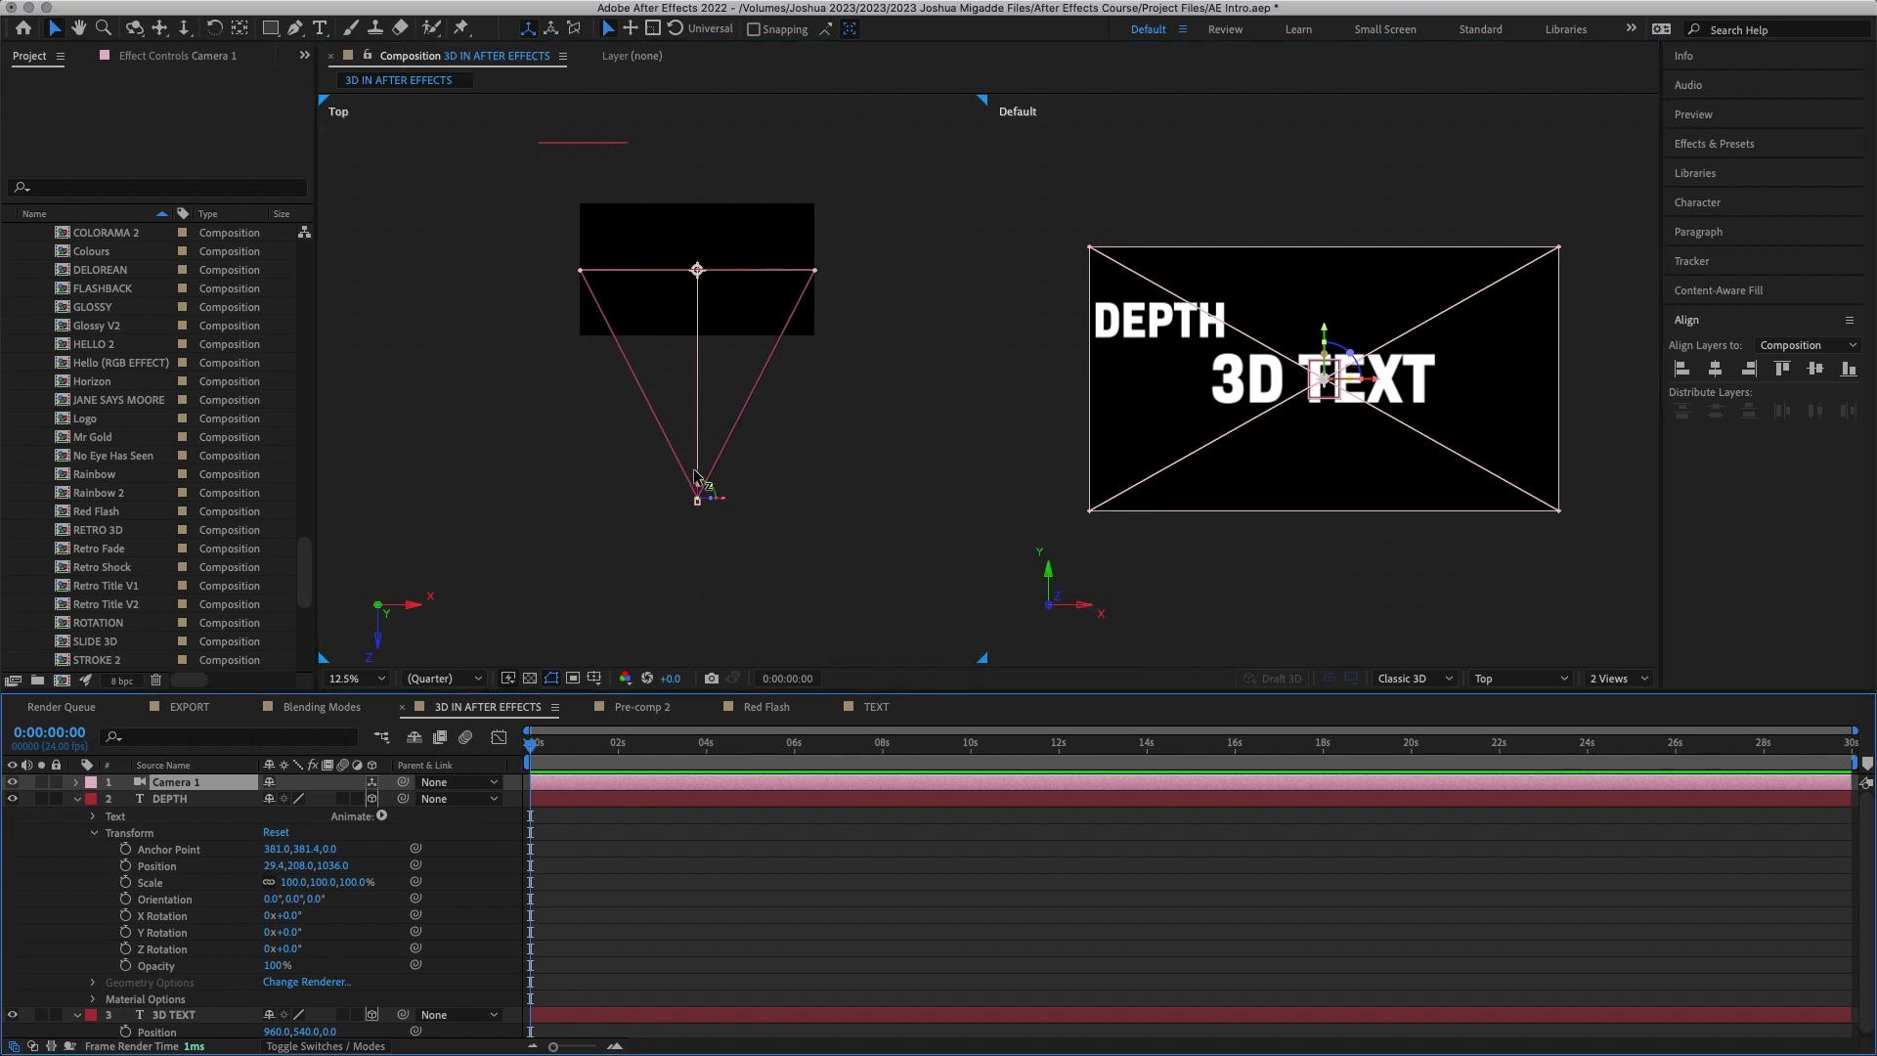
{"action": "left_click_drag", "start_coordinate": [697, 479], "coordinate": [697, 436]}
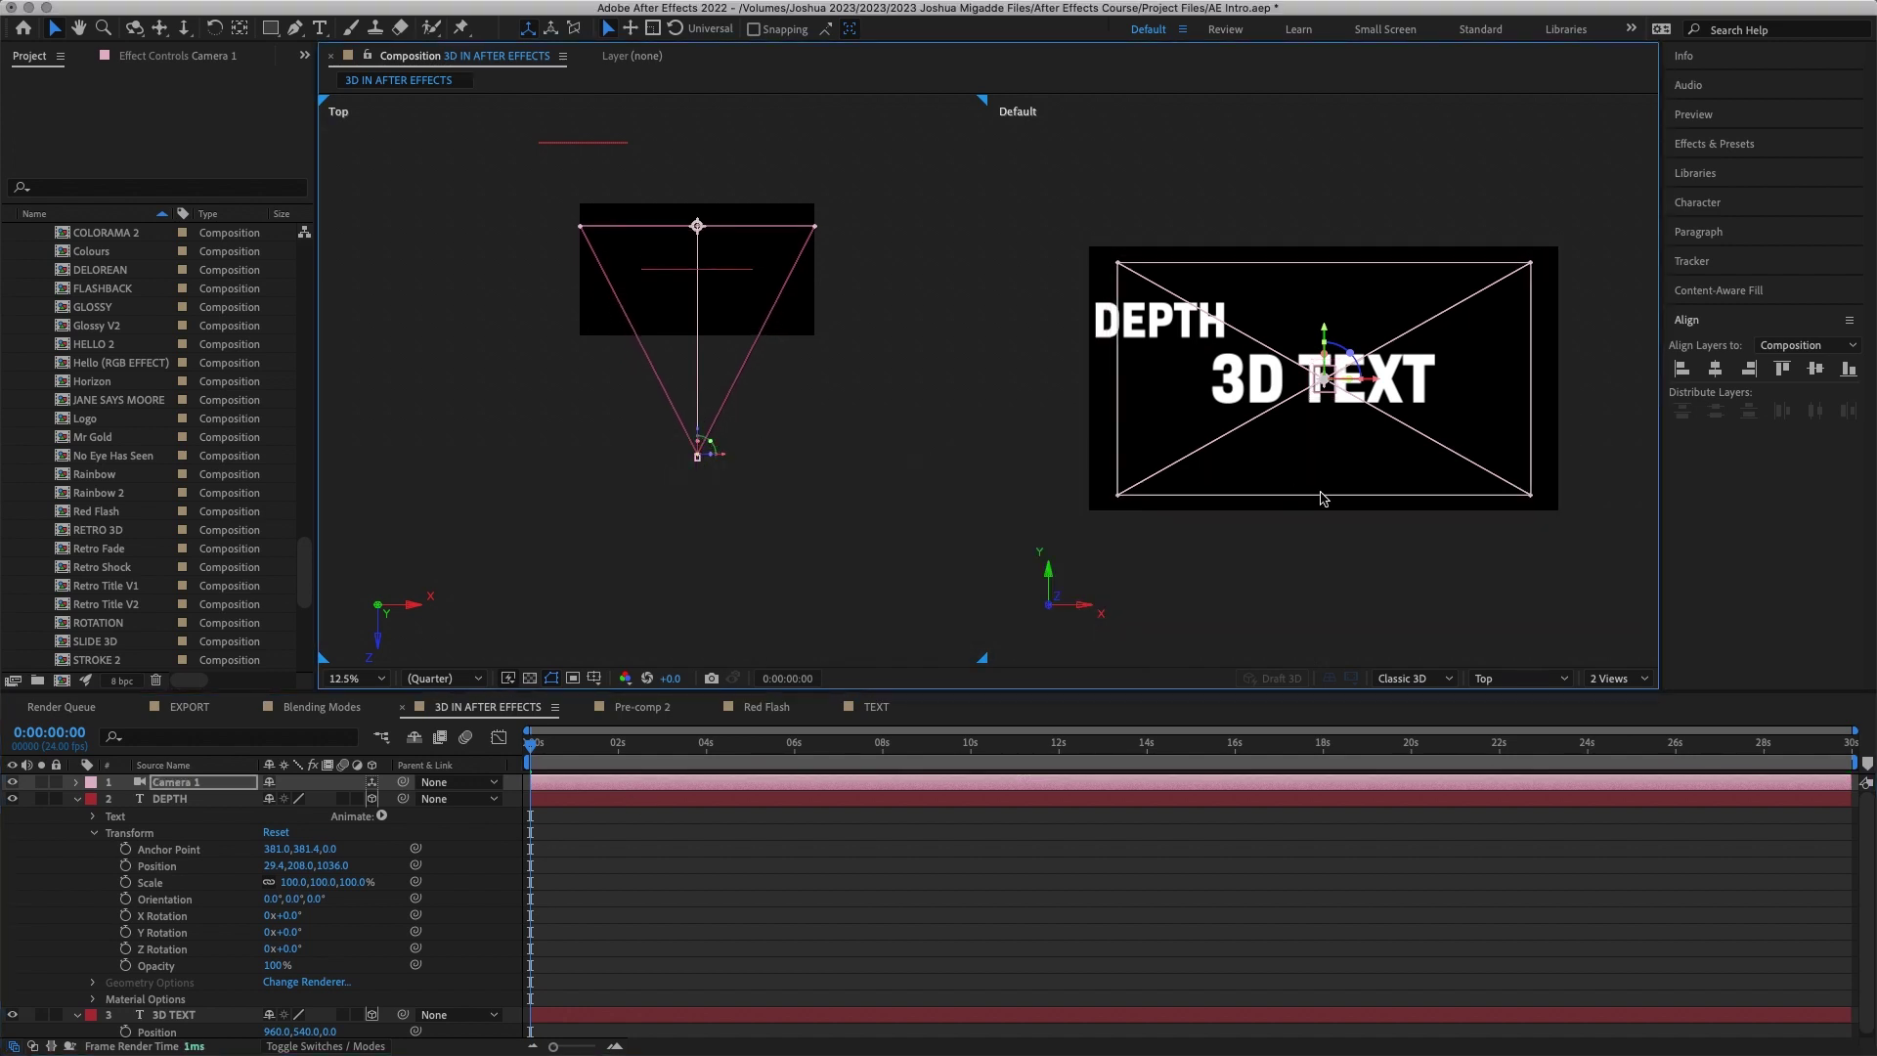
Step: Change the Default view to Active Camera (Camera 1), keeping the Top view beside it
{"action": "left_click", "coordinate": [1320, 498]}
{"action": "left_click", "coordinate": [1520, 678]}
{"action": "left_click", "coordinate": [1189, 523]}
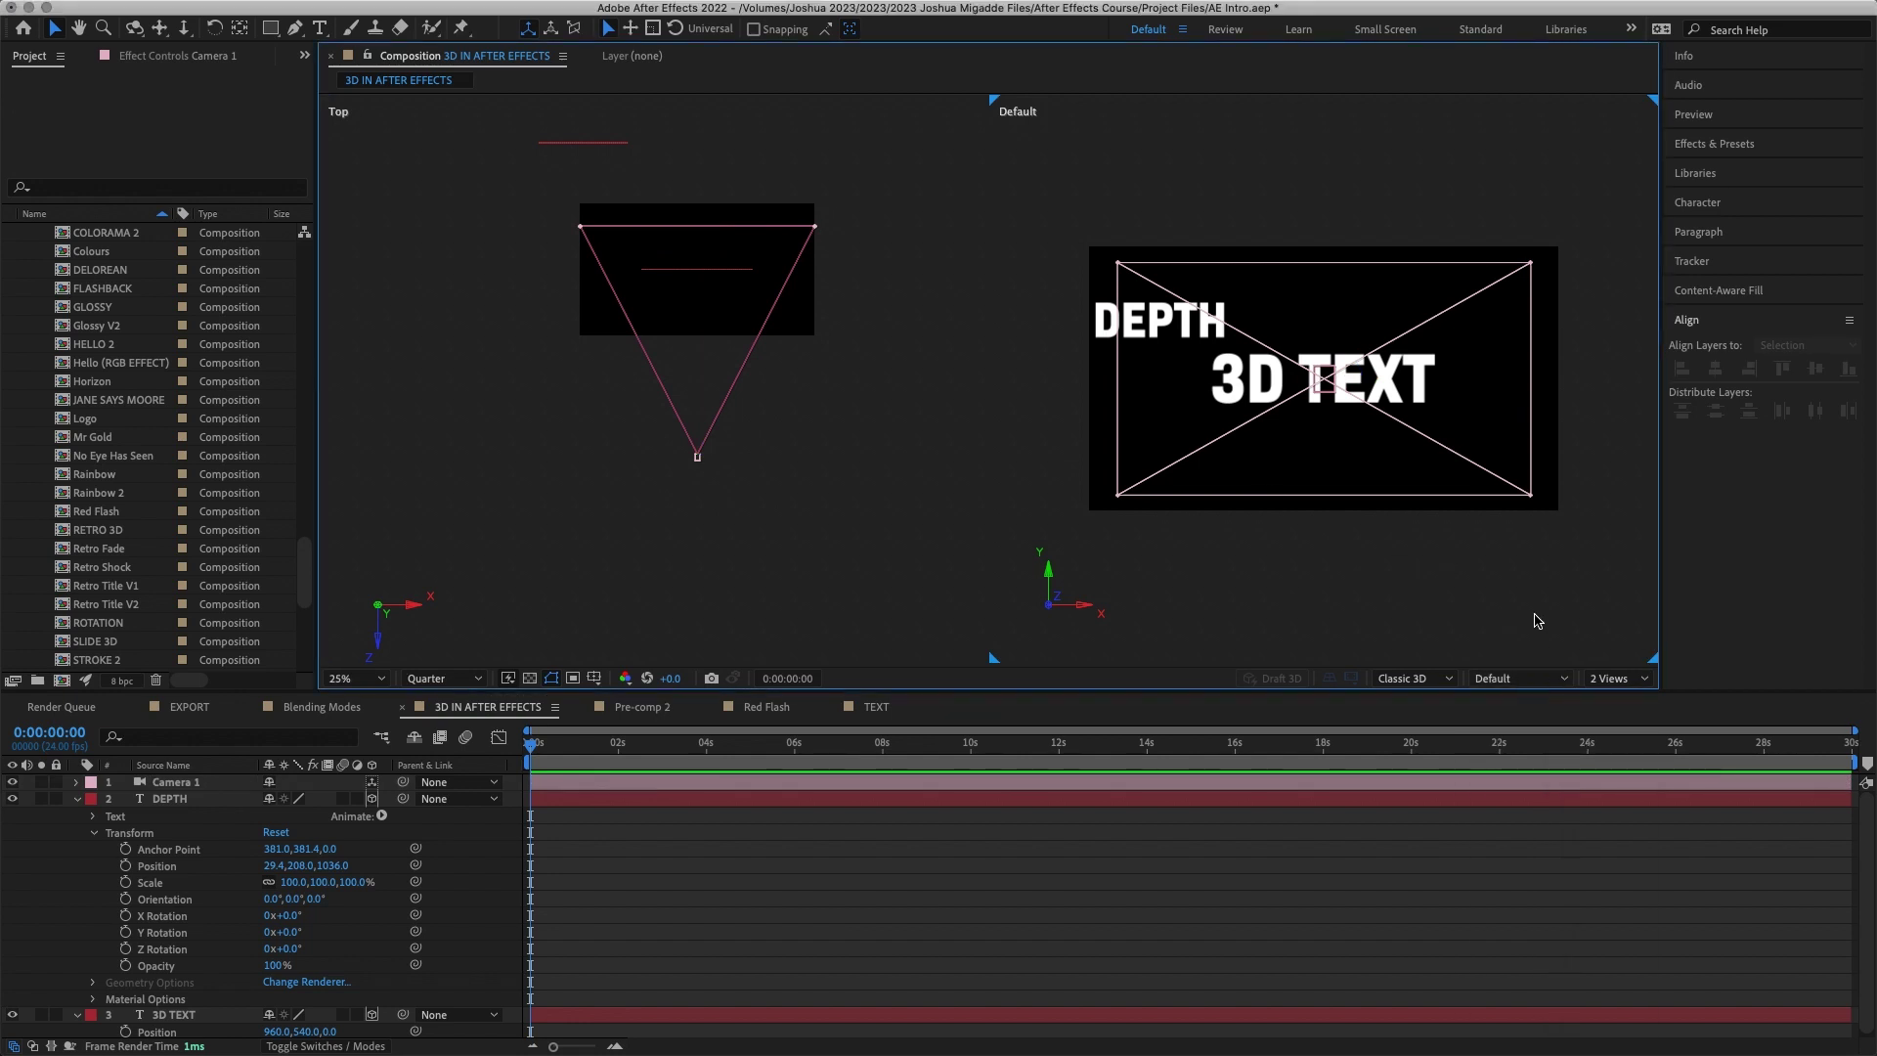
{"action": "left_click", "coordinate": [1518, 676]}
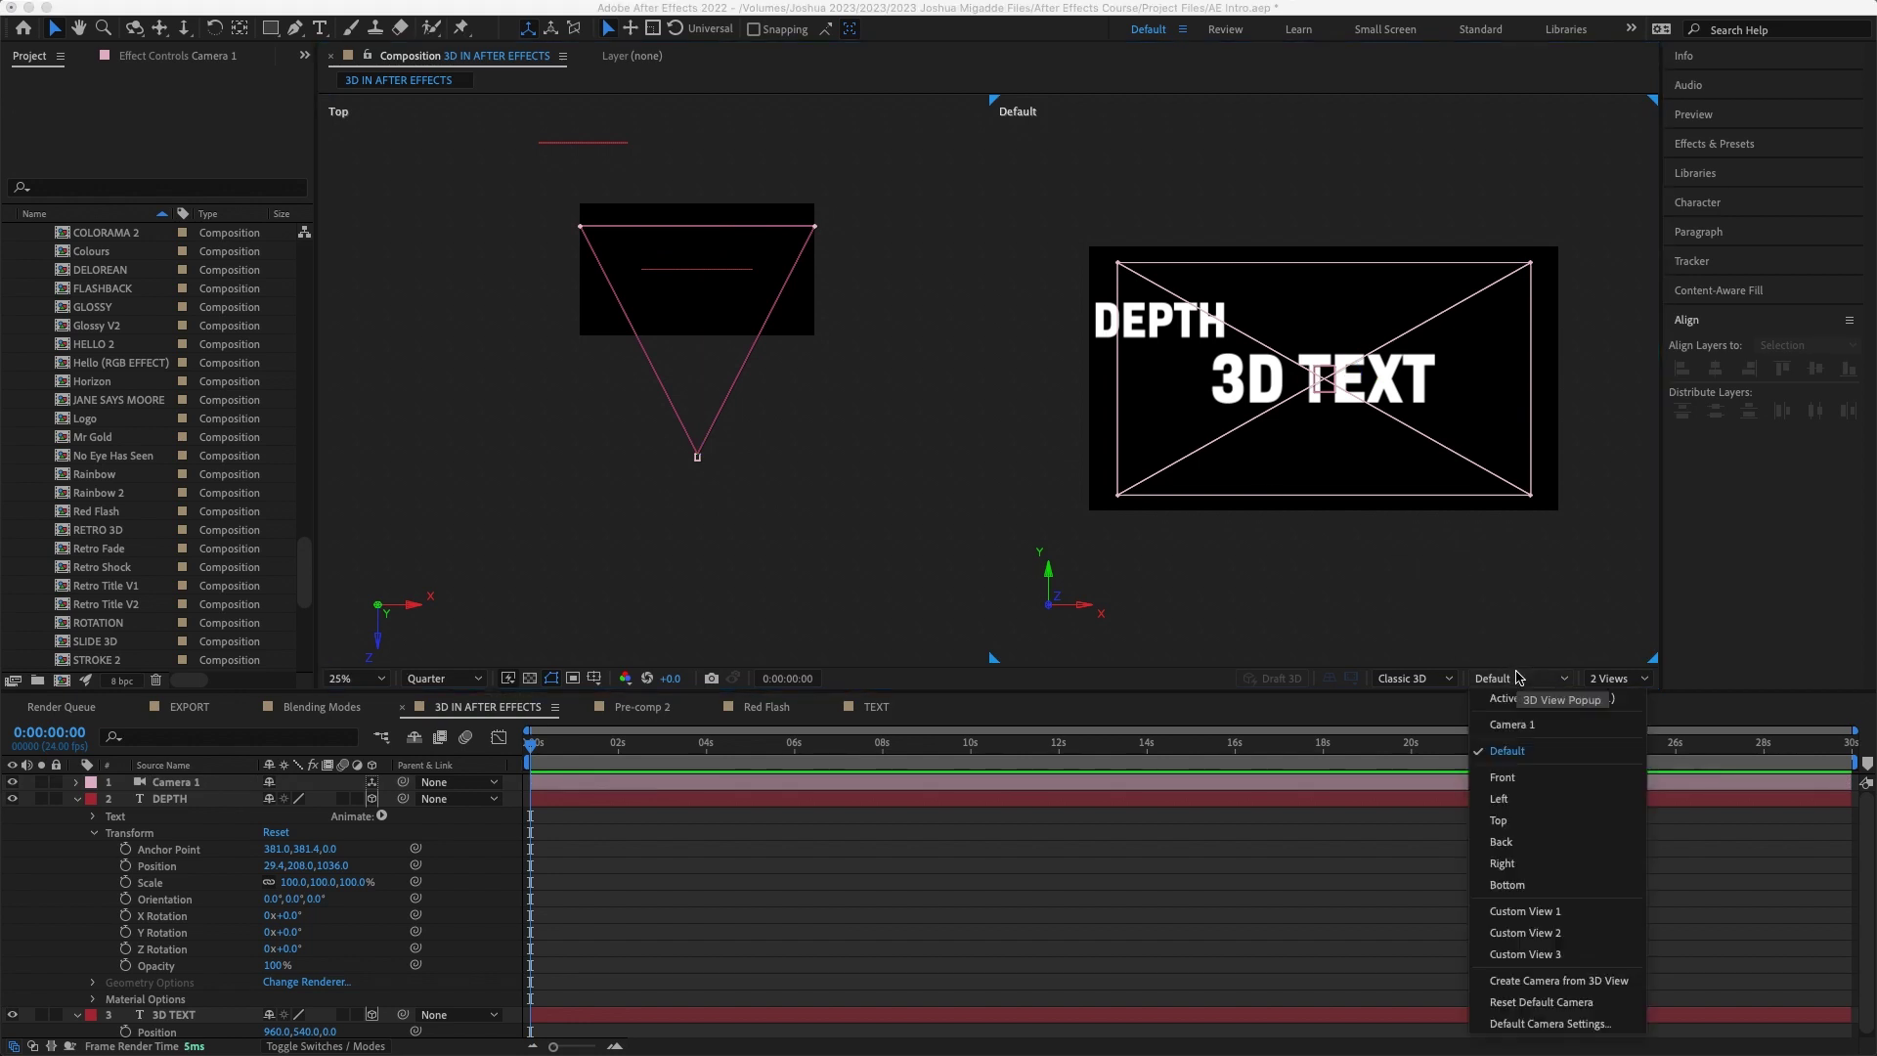
{"action": "left_click", "coordinate": [1567, 699]}
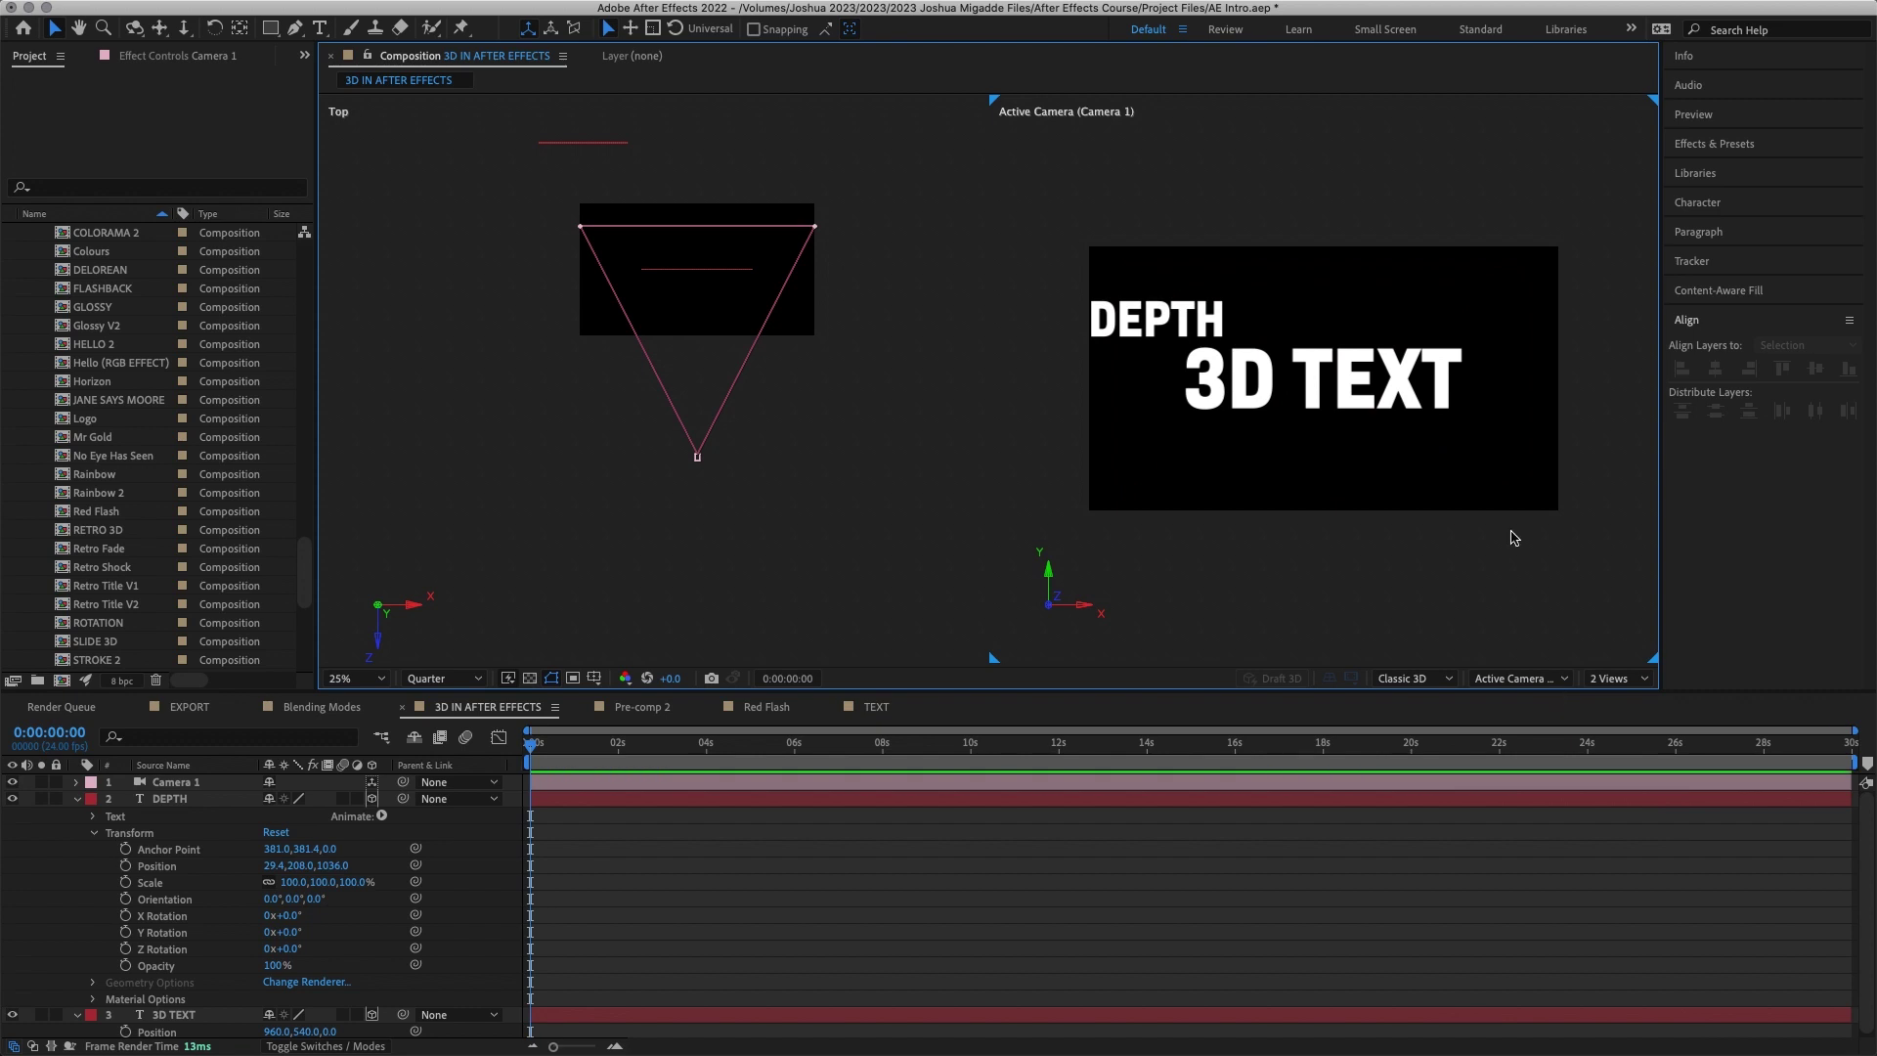
Step: Move Camera 1 back along Z to about -1858.7 and keyframe its Point of Interest and Position at 0 seconds
{"action": "left_click", "coordinate": [699, 457]}
{"action": "left_click_drag", "start_coordinate": [695, 433], "coordinate": [698, 498]}
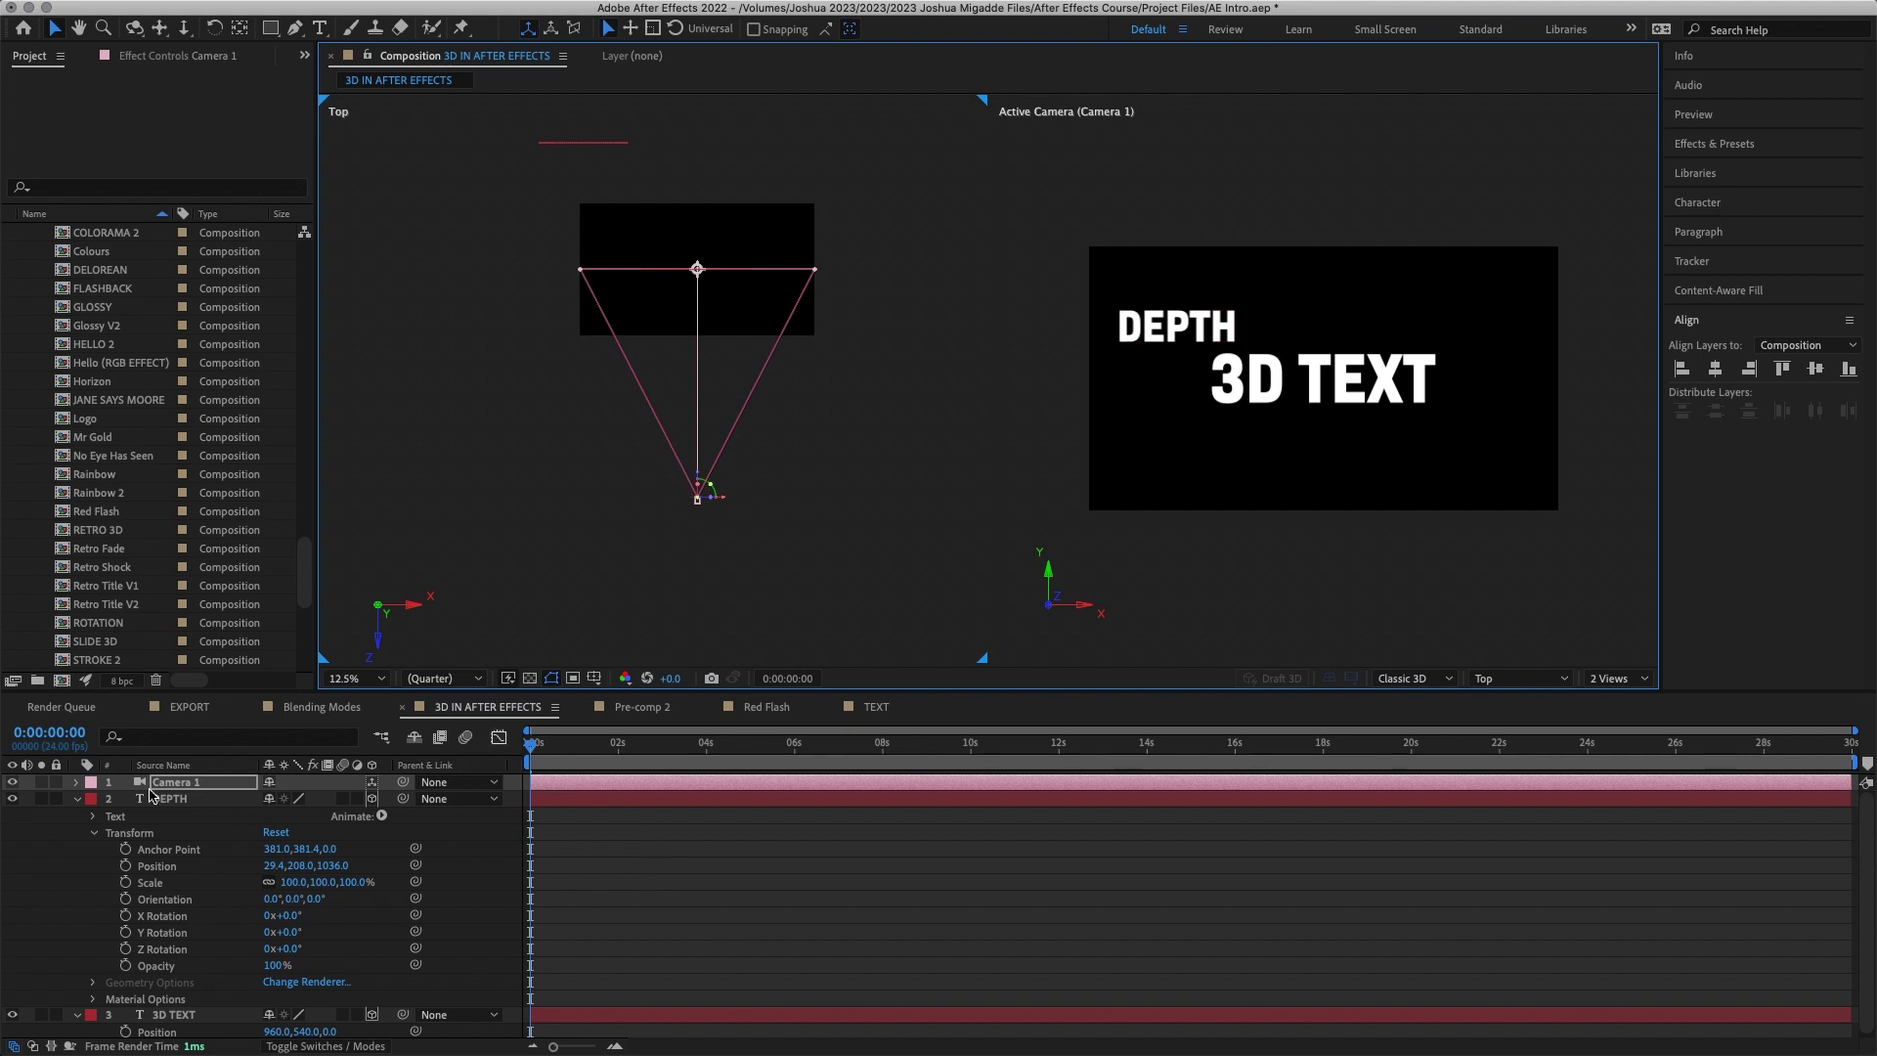
{"action": "left_click", "coordinate": [77, 783]}
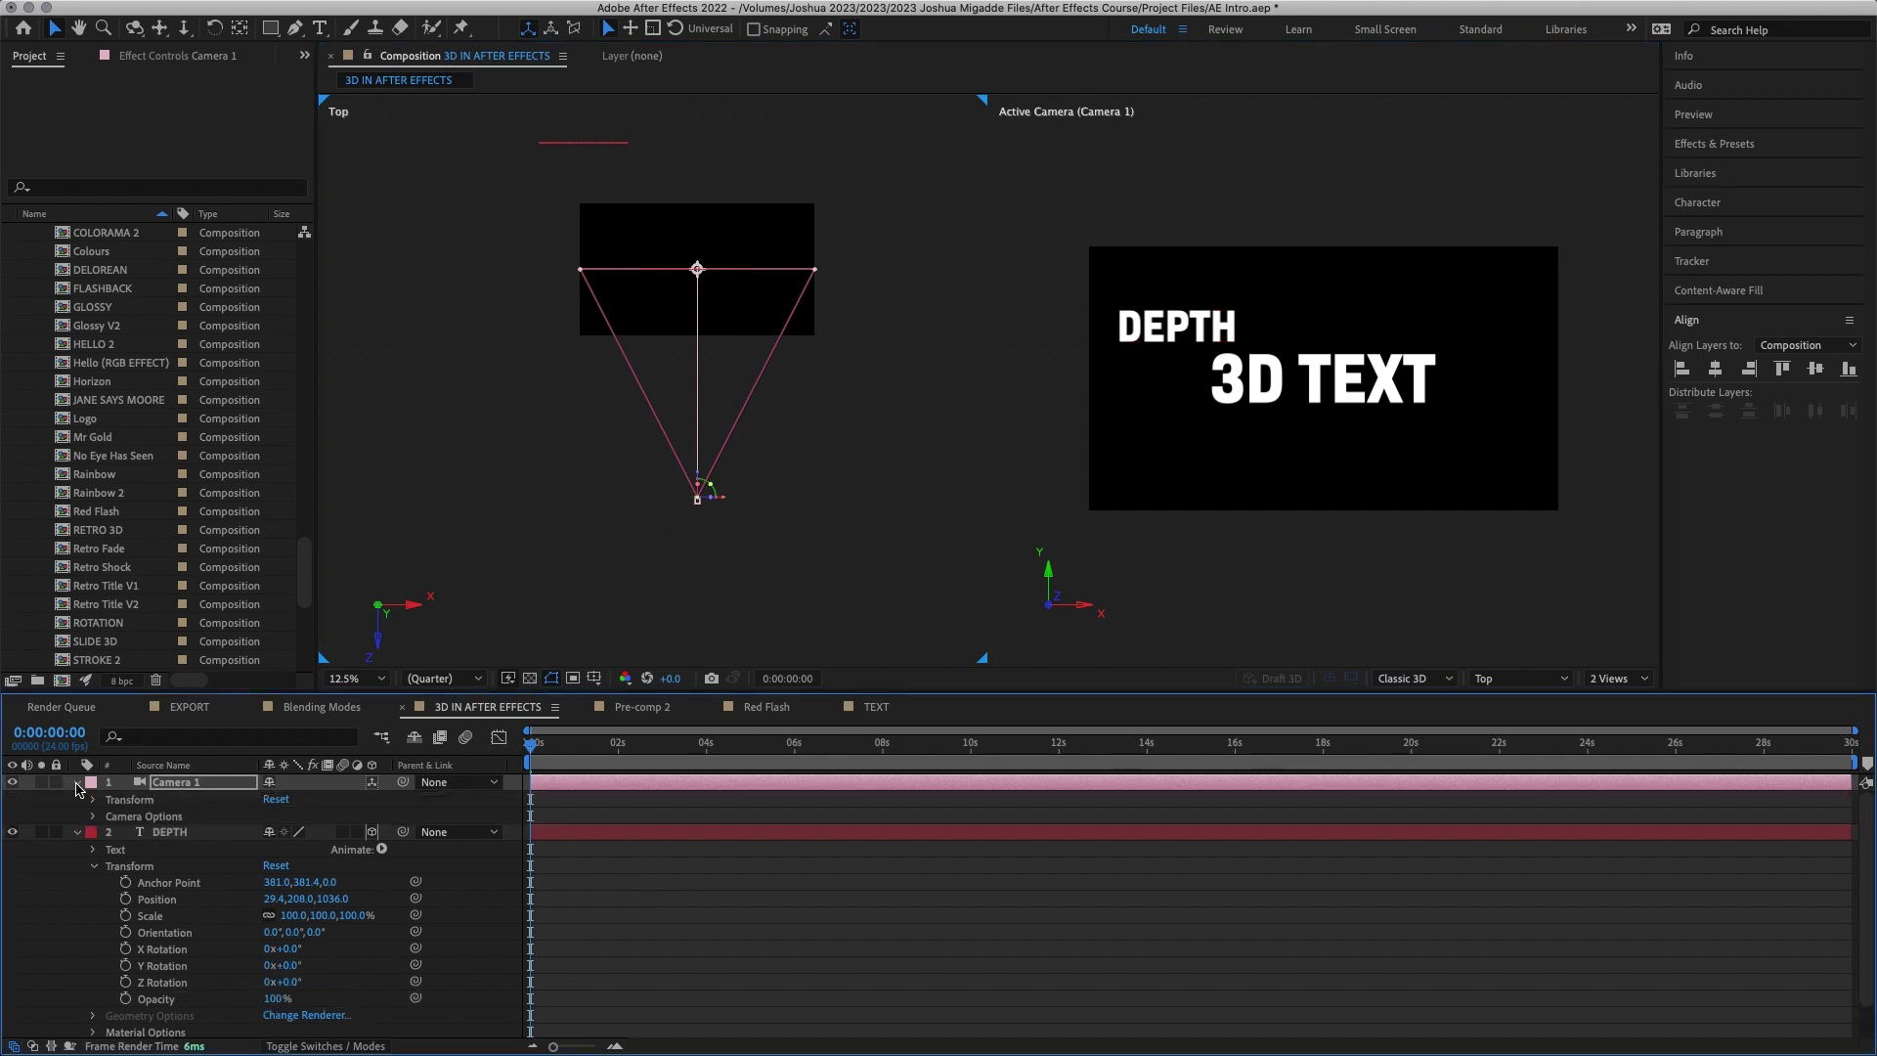
{"action": "left_click", "coordinate": [91, 800]}
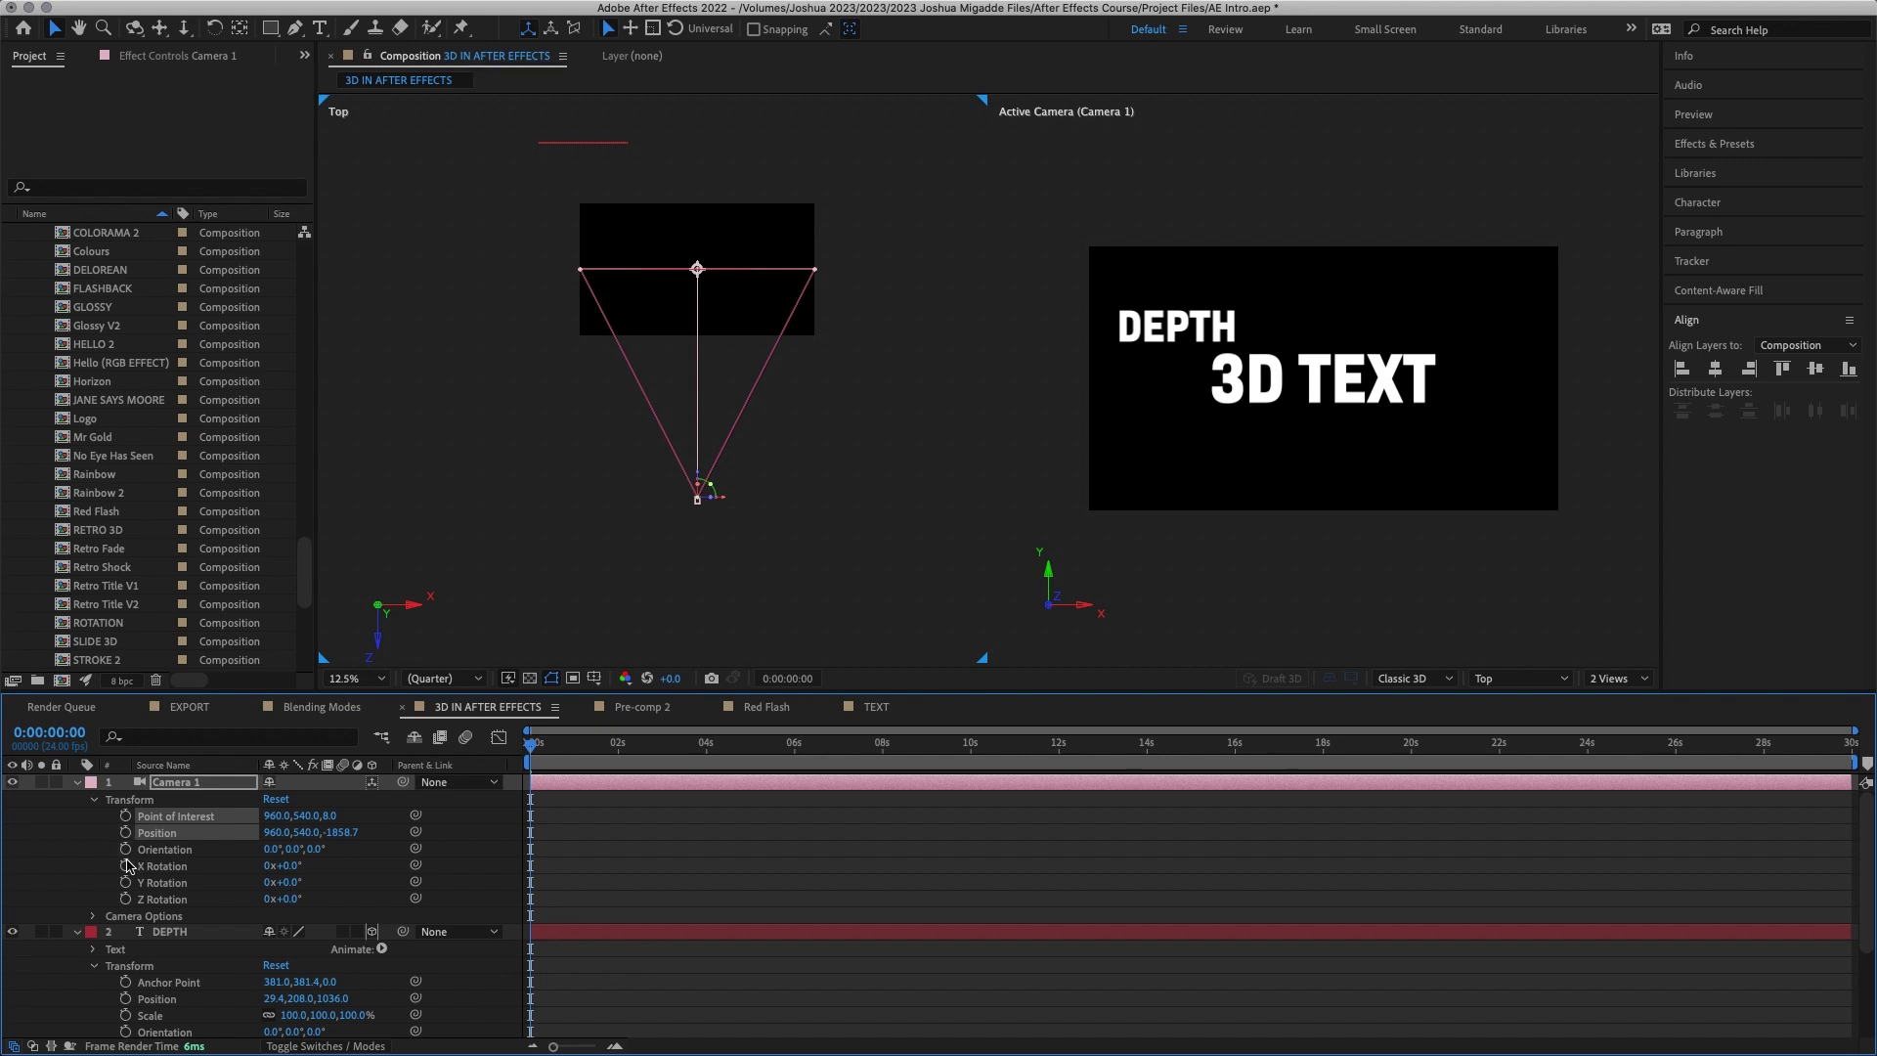
{"action": "left_click", "coordinate": [125, 832]}
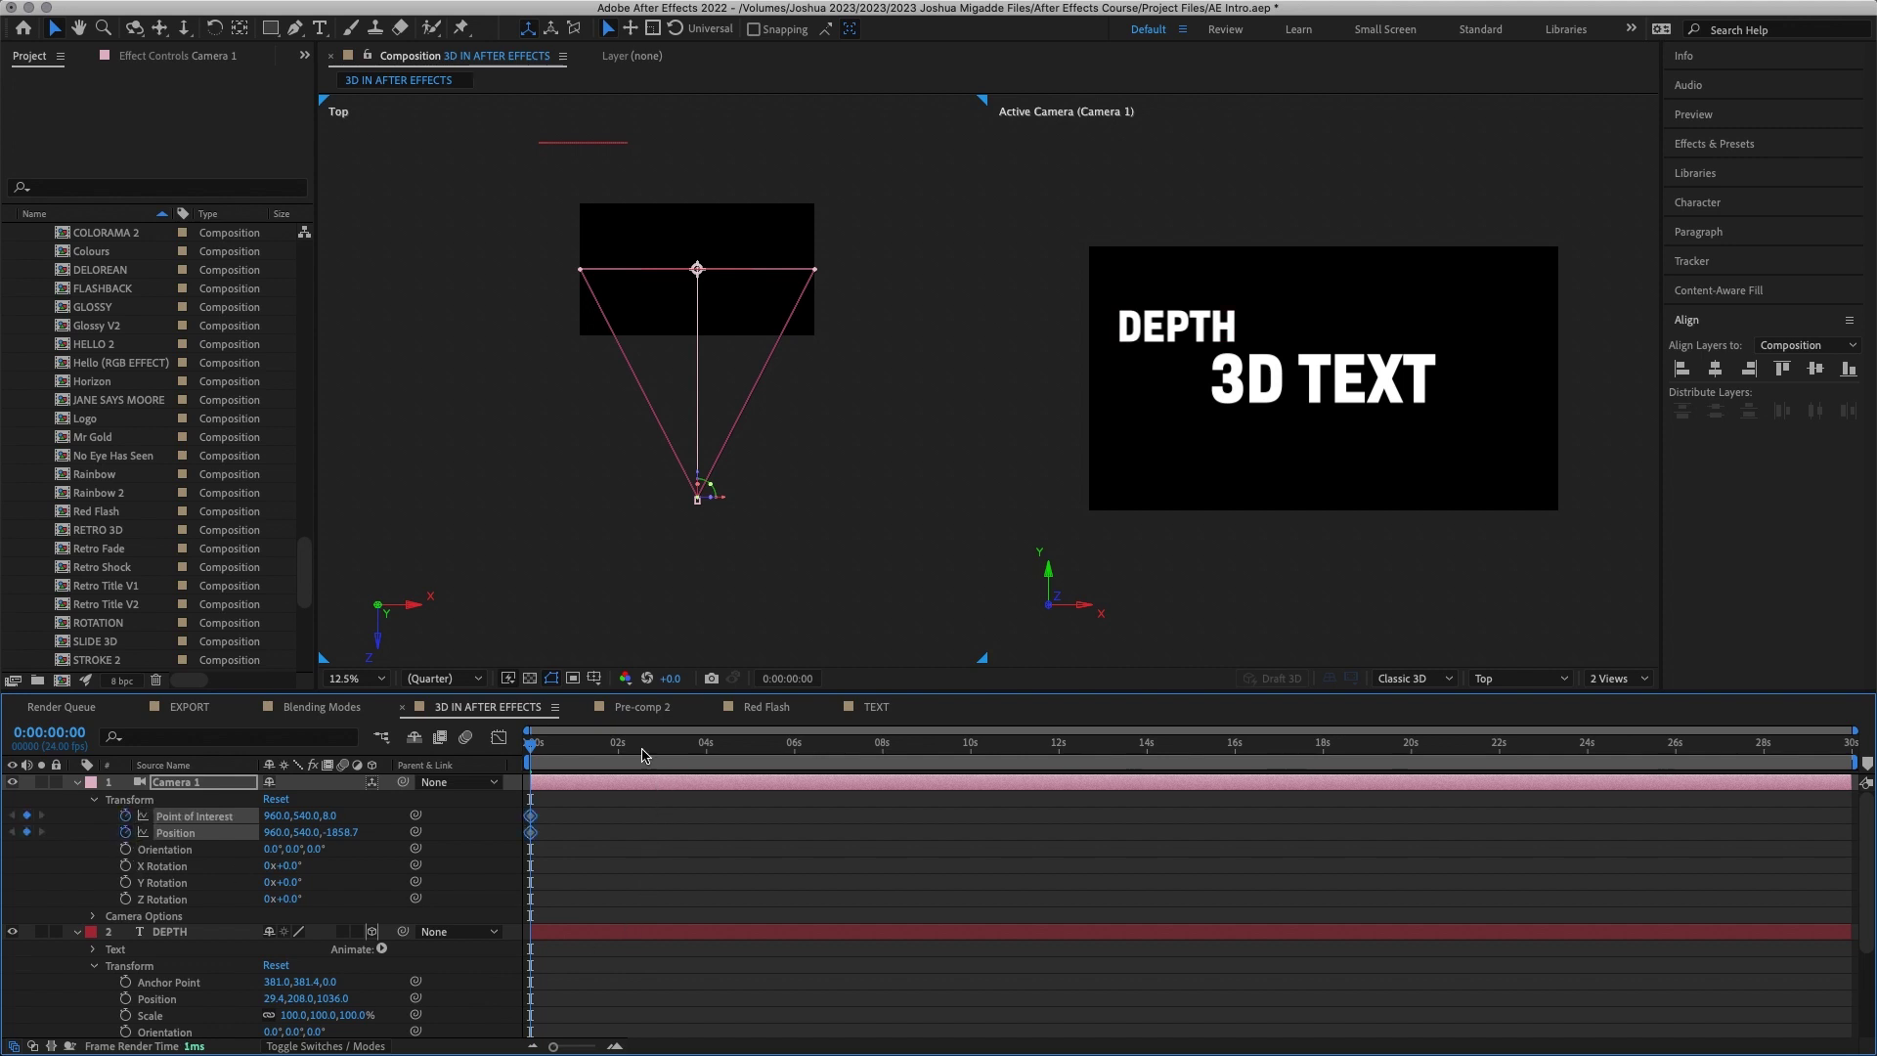
Step: At 4 seconds, move Camera 1 forward along Z to about -26.7, and preview the move from the start
{"action": "left_click_drag", "start_coordinate": [702, 747], "coordinate": [705, 748]}
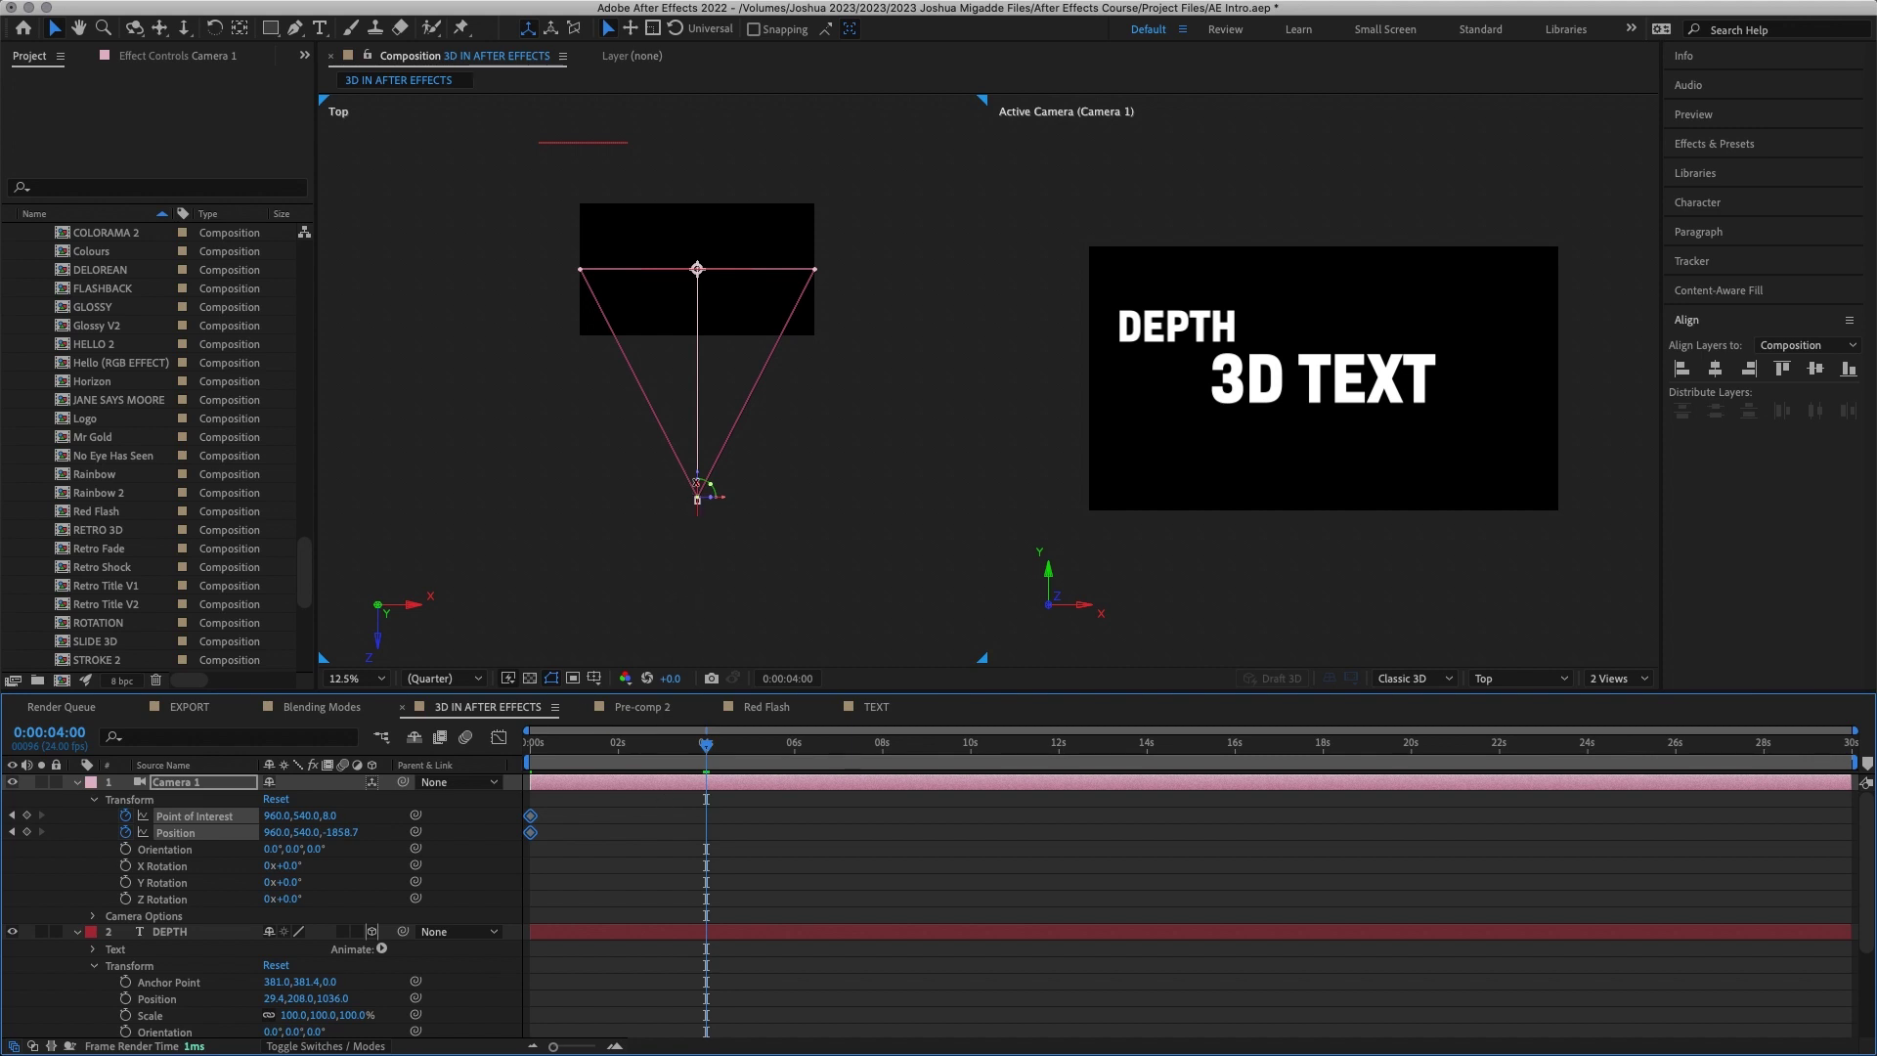
{"action": "left_click_drag", "start_coordinate": [697, 479], "coordinate": [699, 245]}
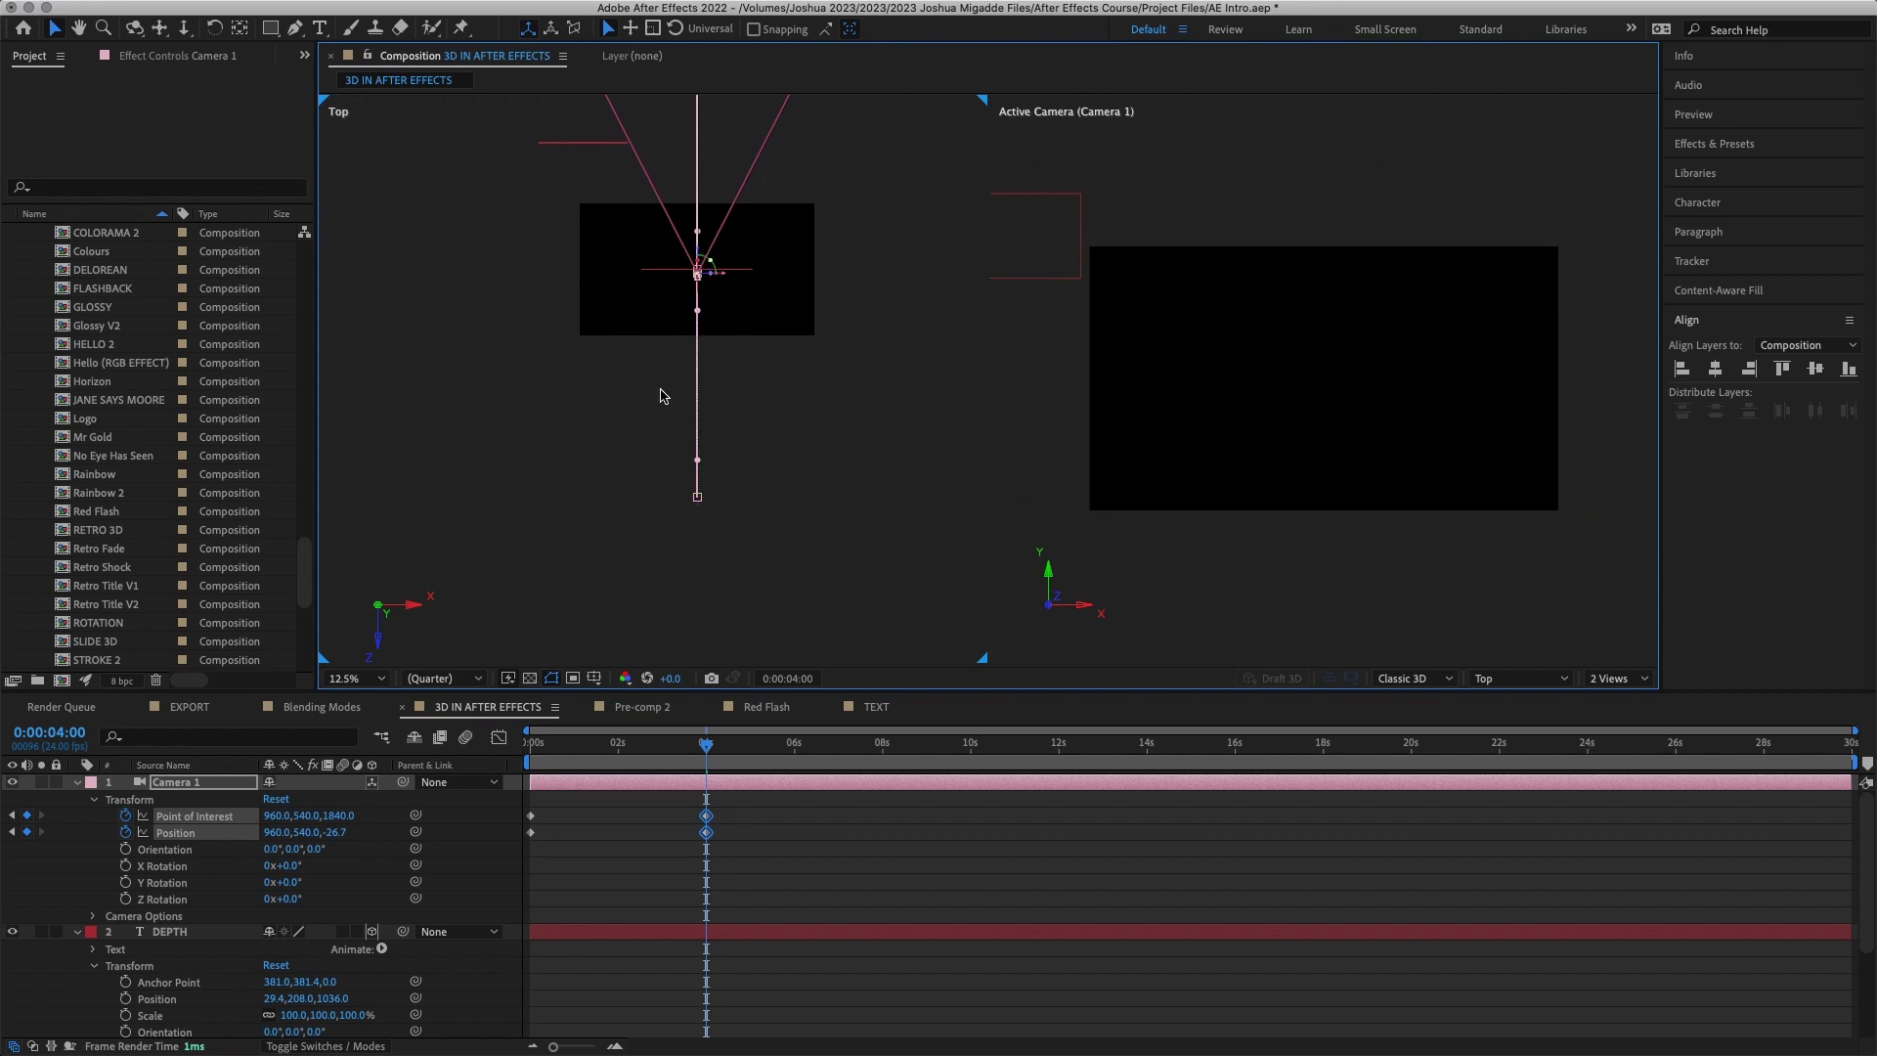
{"action": "left_click", "coordinate": [613, 777]}
{"action": "key", "text": "Home"}
{"action": "key", "text": "space"}
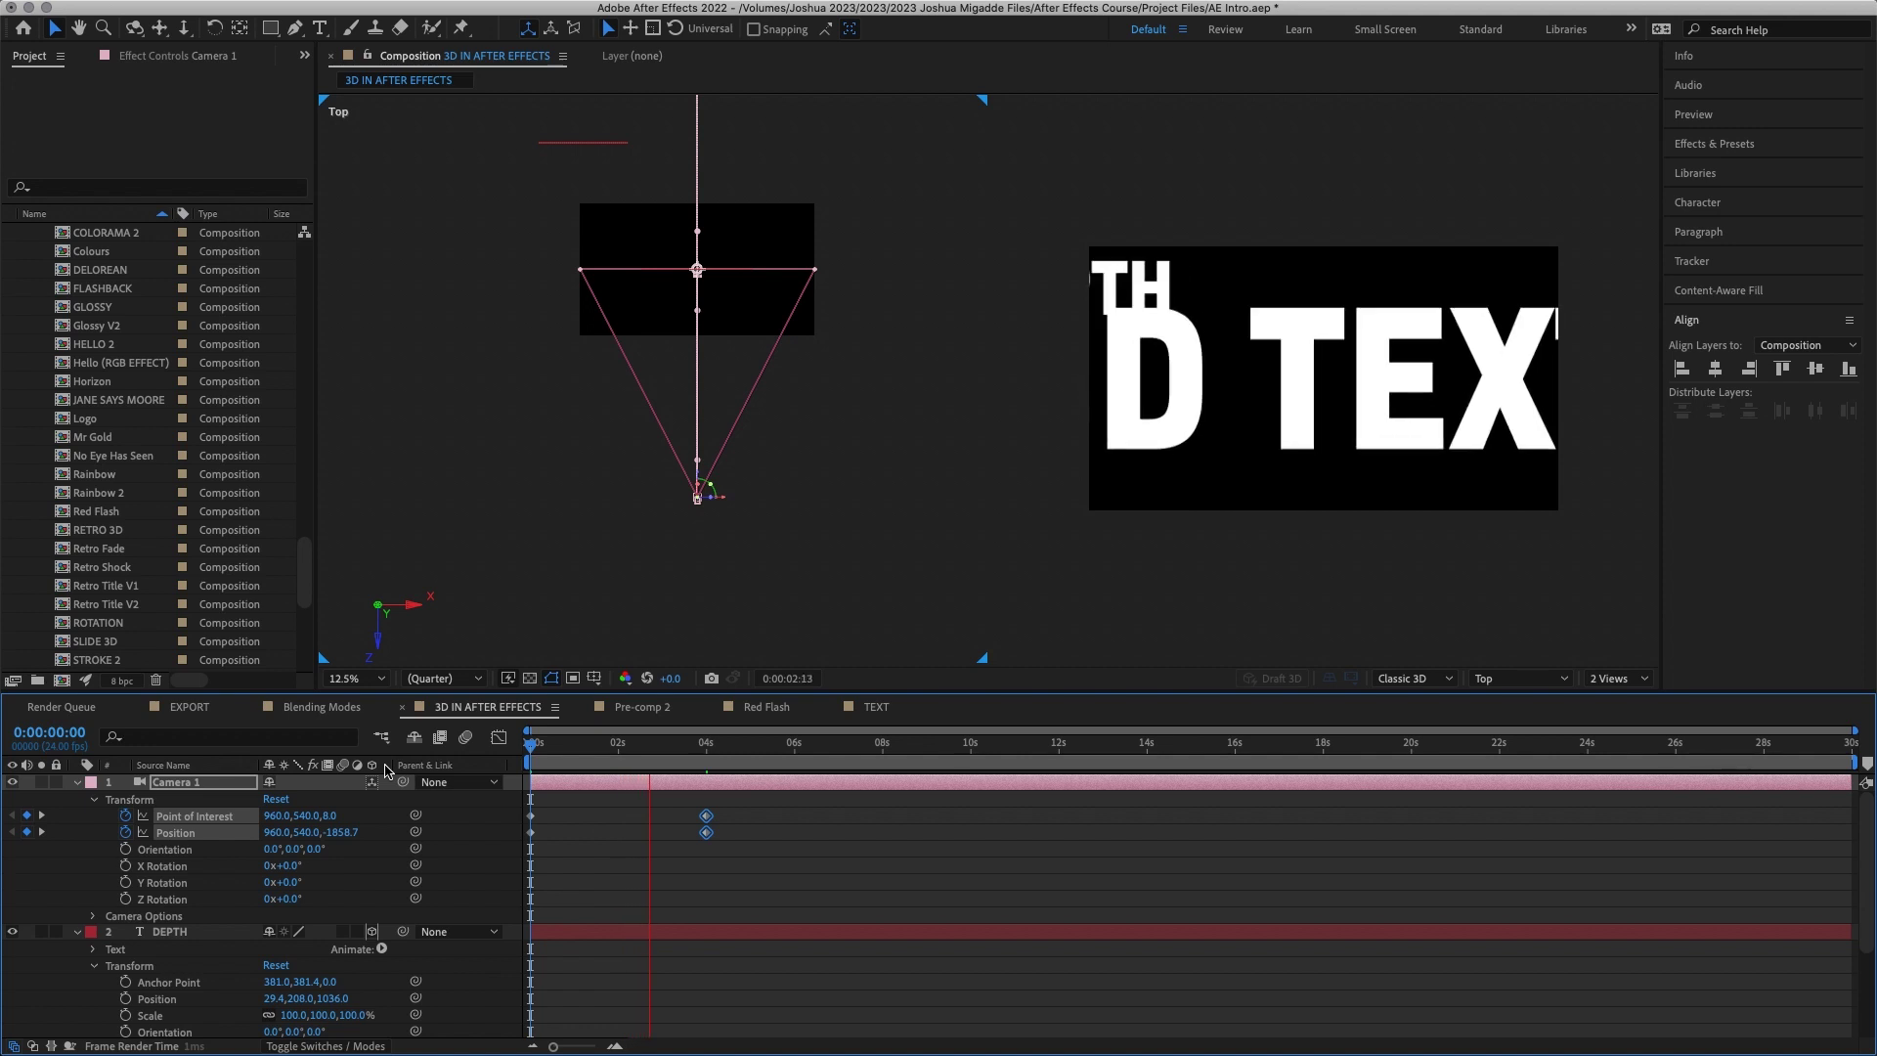
{"action": "key", "text": "space"}
Step: Duplicate the DEPTH layer into four copies and spread them at different depths and horizontal positions in the Top view
{"action": "key", "text": "comma"}
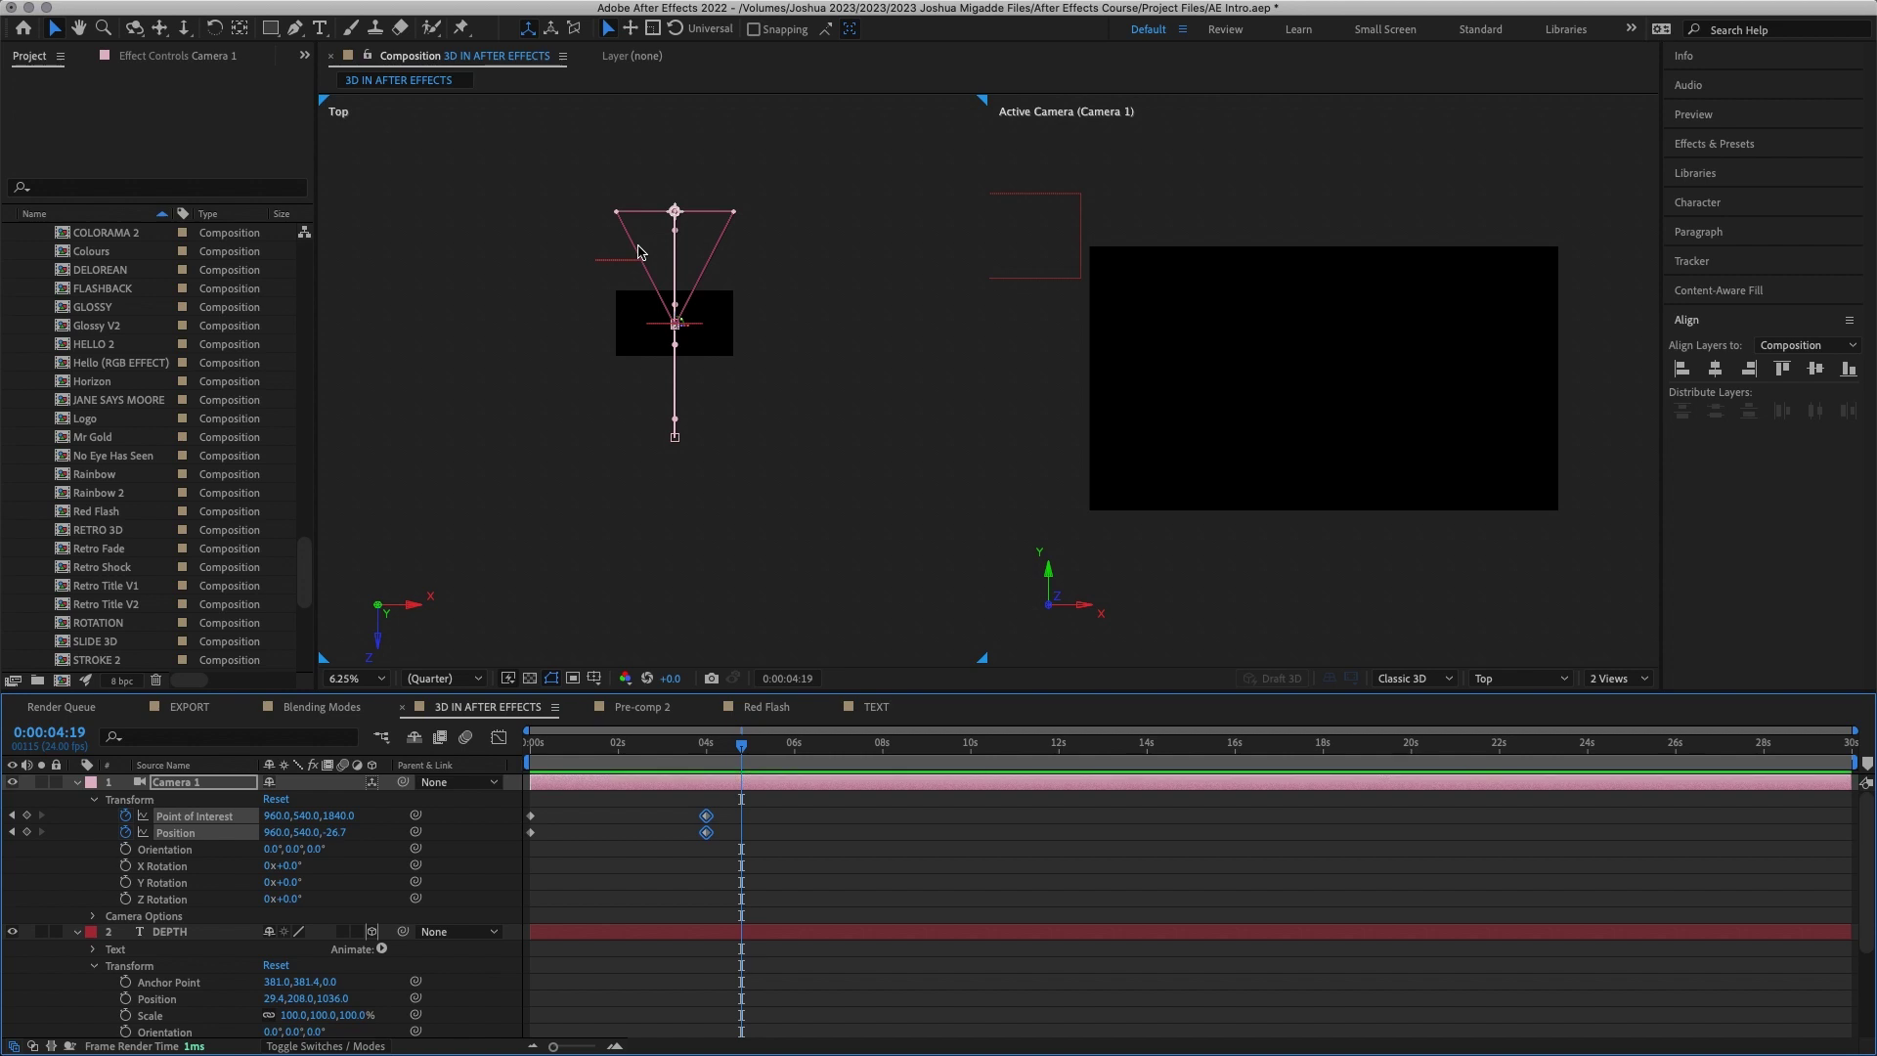
{"action": "left_click", "coordinate": [170, 931]}
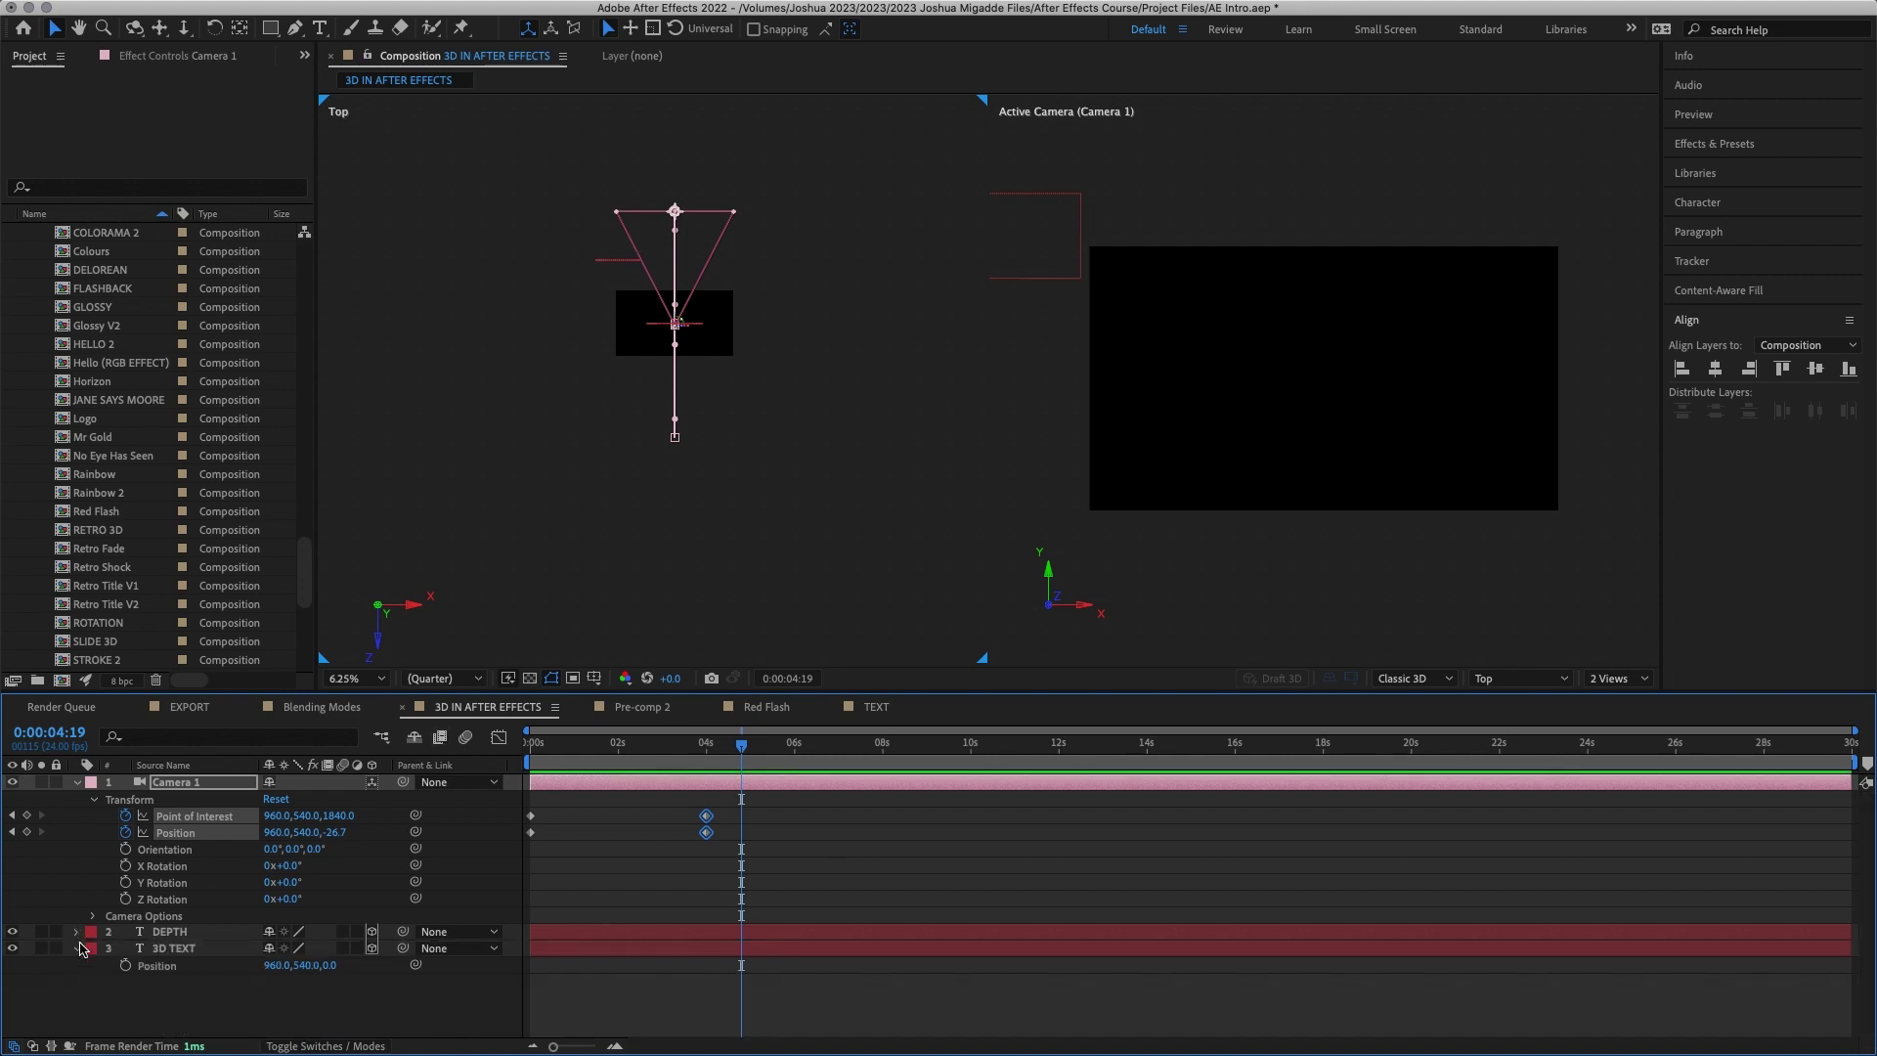
{"action": "key", "text": "super+d"}
{"action": "key", "text": "super+d"}
{"action": "scroll", "coordinate": [783, 260], "scroll_direction": "down", "scroll_amount": 2}
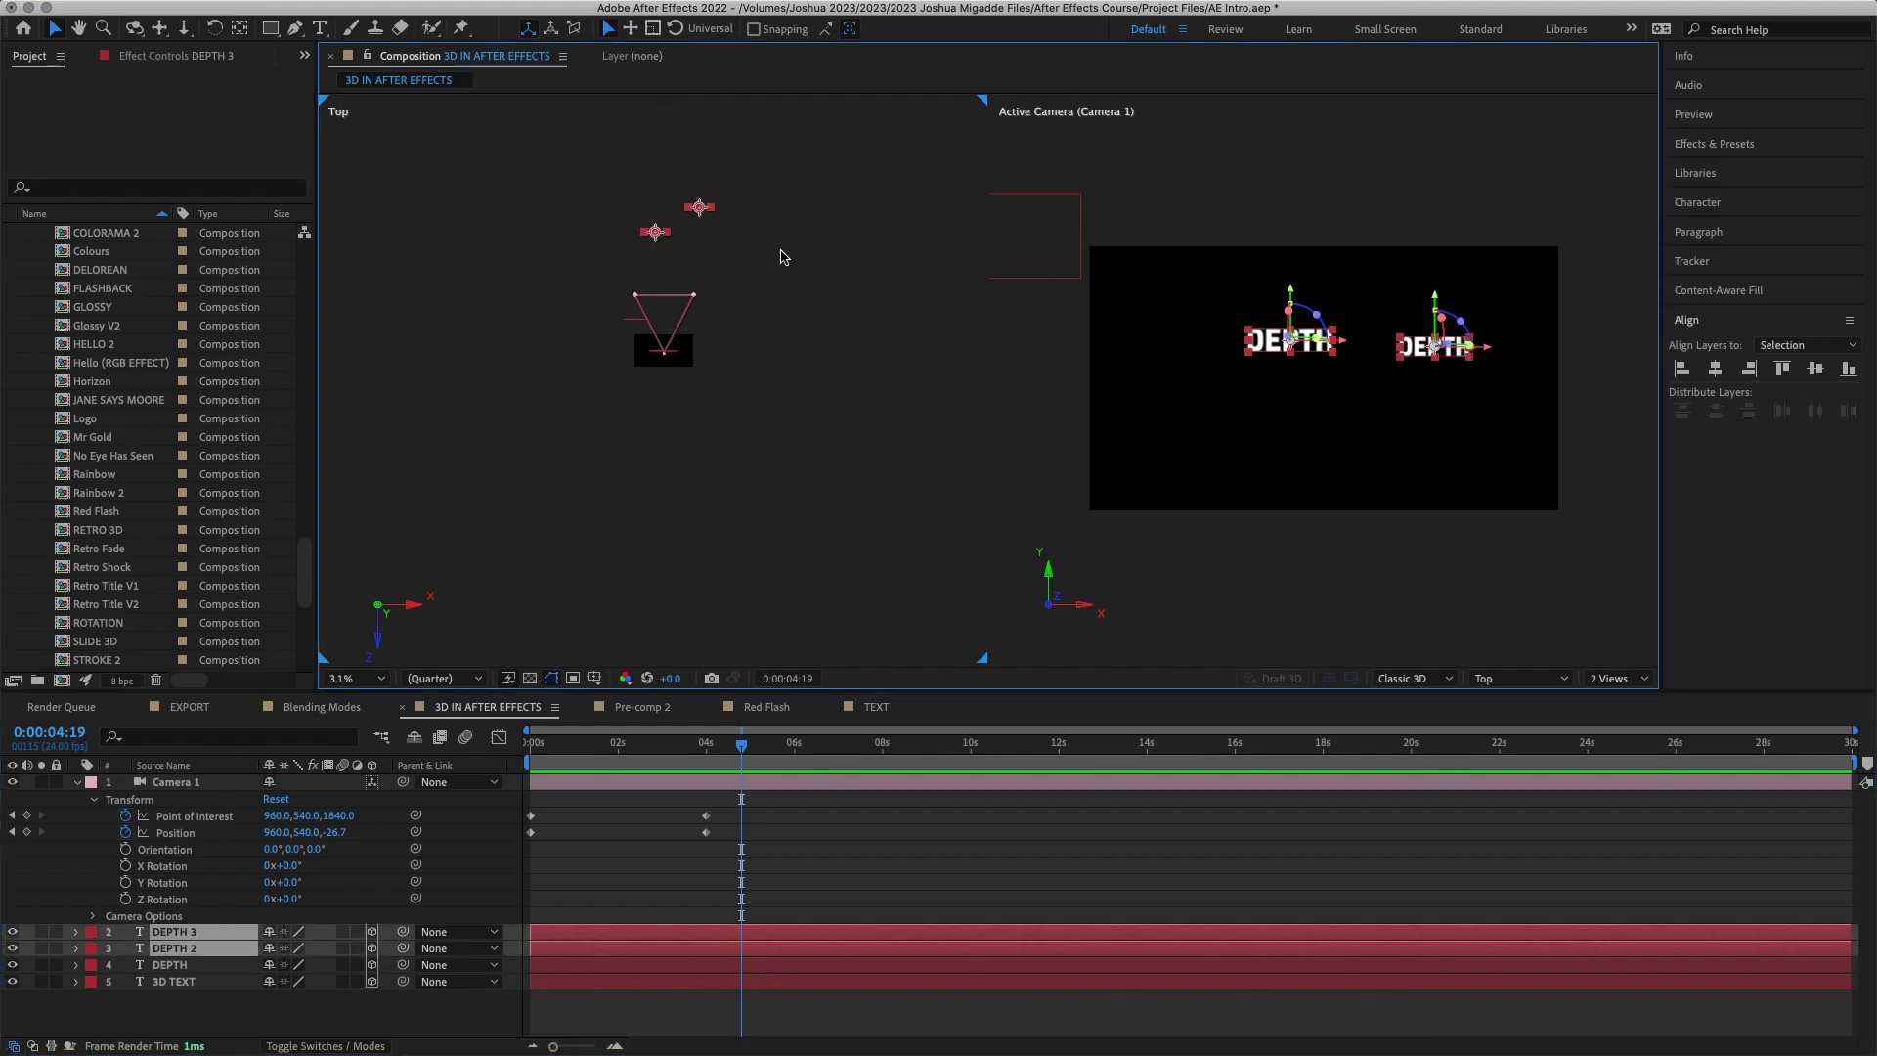
{"action": "key", "text": "super+d"}
{"action": "left_click_drag", "start_coordinate": [758, 285], "coordinate": [738, 265]}
{"action": "key", "text": "super+d"}
Step: In the Active Camera view, lower the DEPTH 3 copy and shift the DEPTH 2 copy toward the frame's centre
{"action": "left_click", "coordinate": [1327, 342]}
{"action": "left_click", "coordinate": [1290, 340]}
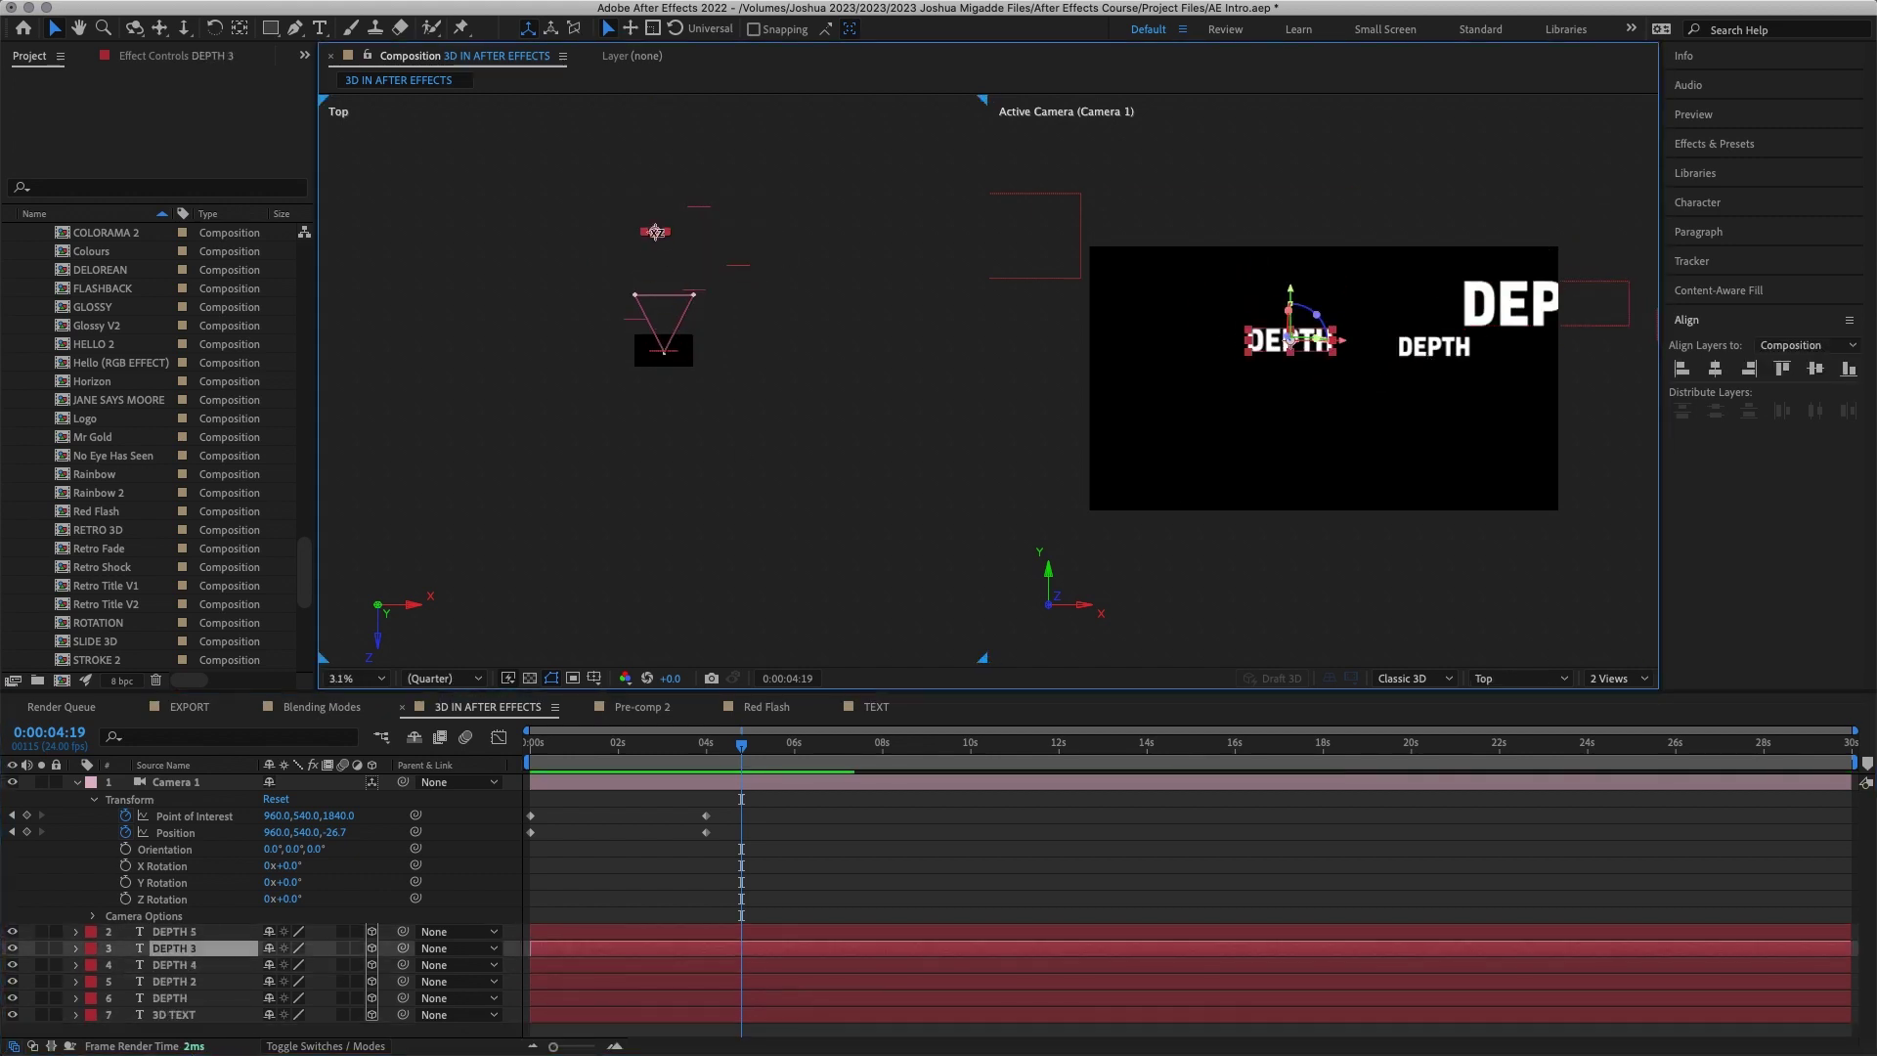
{"action": "left_click_drag", "start_coordinate": [1290, 340], "coordinate": [1287, 404]}
{"action": "left_click", "coordinate": [1434, 347]}
{"action": "left_click_drag", "start_coordinate": [1434, 347], "coordinate": [1359, 347]}
Step: Change the DEPTH 2 layer's text to "Enter 2" and the DEPTH 5 layer's text to "More"
{"action": "left_click", "coordinate": [172, 981]}
{"action": "type", "text": "Enter 2"}
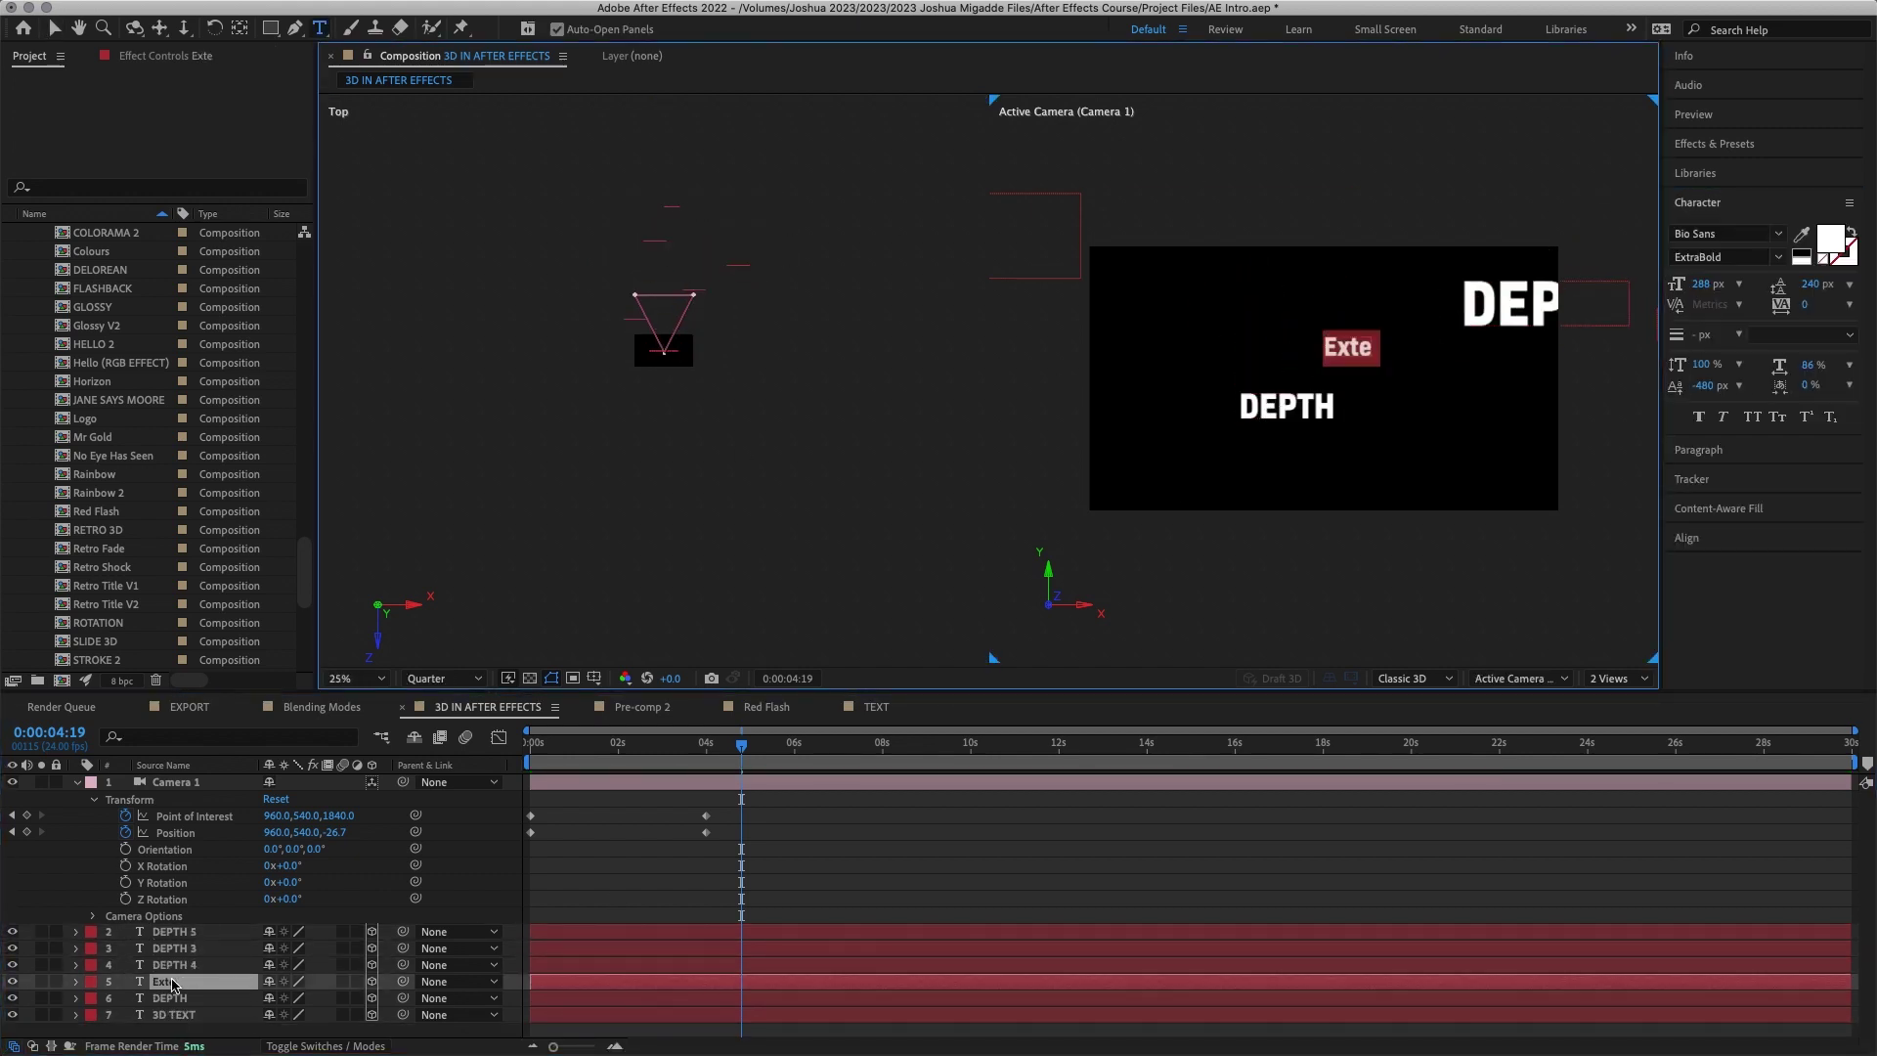
{"action": "double_click", "coordinate": [166, 931]}
{"action": "type", "text": "More"}
{"action": "left_click", "coordinate": [673, 919]}
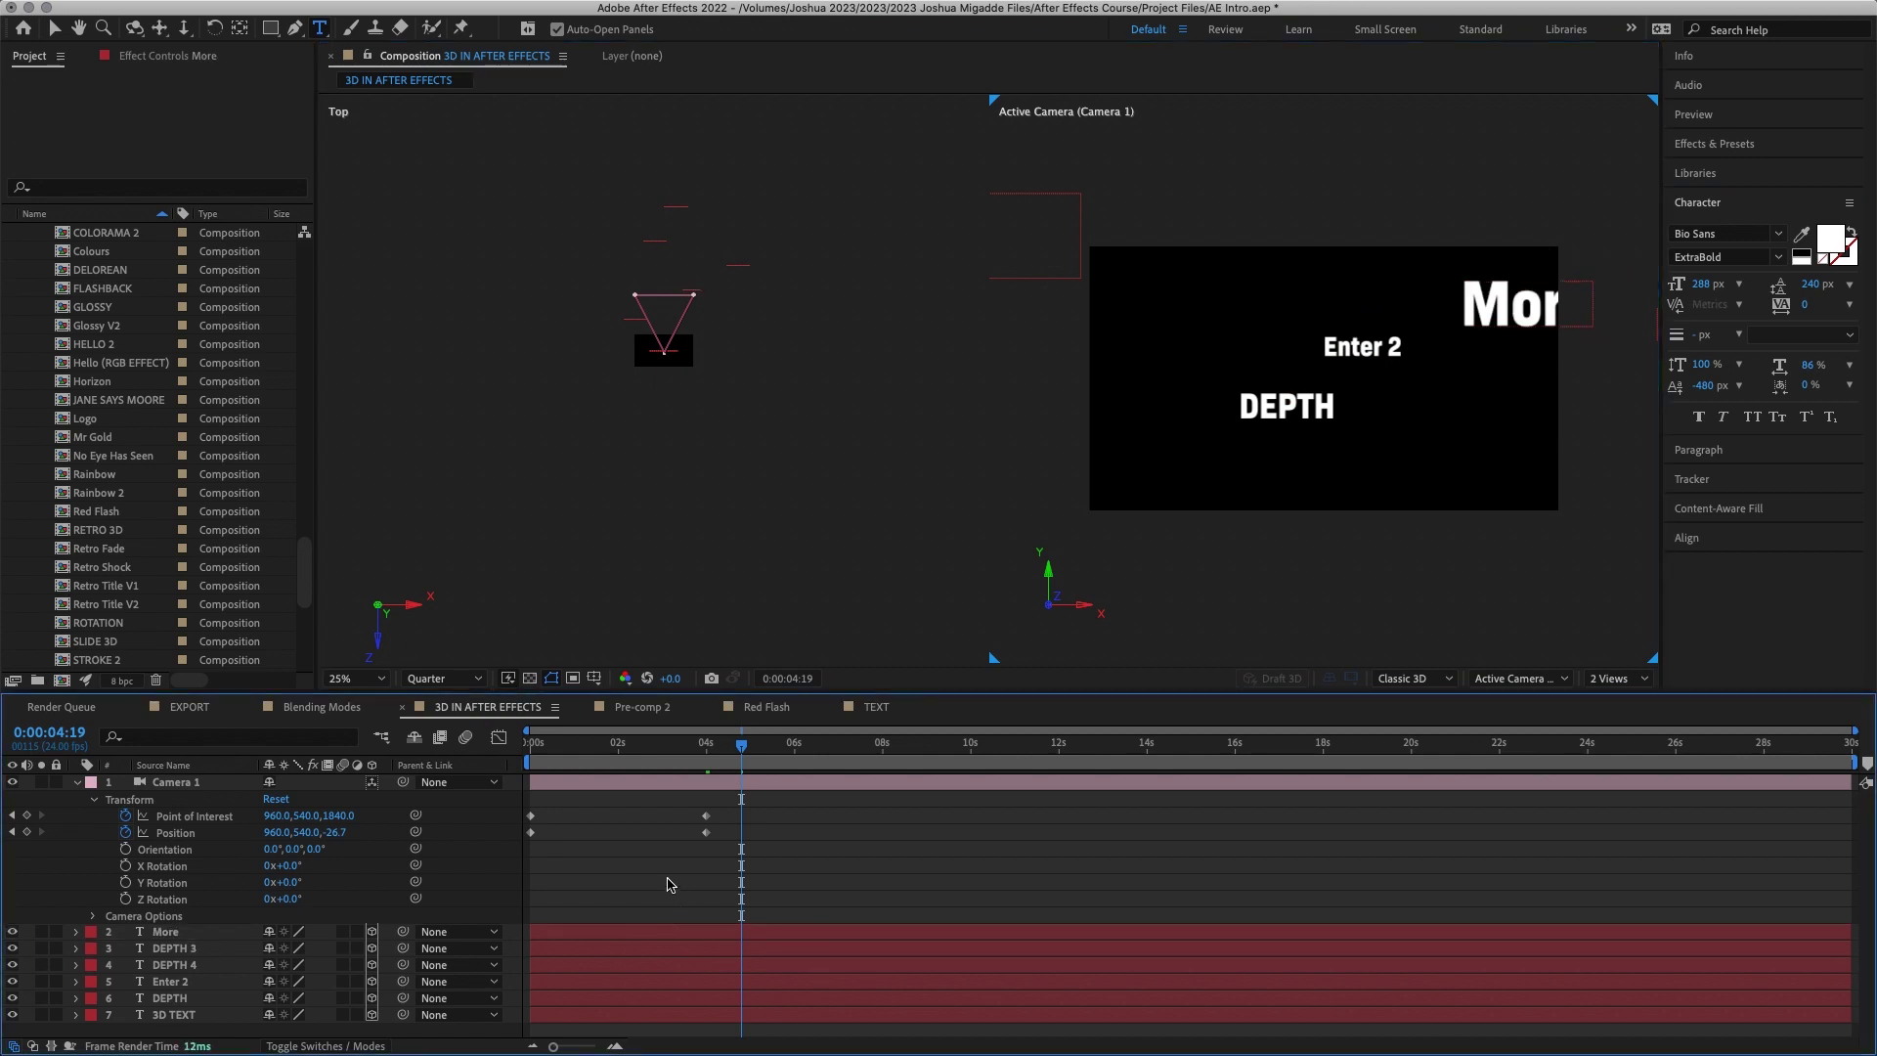
Step: Preview the camera moving through the text layers from the start of the composition
{"action": "key", "text": "Home"}
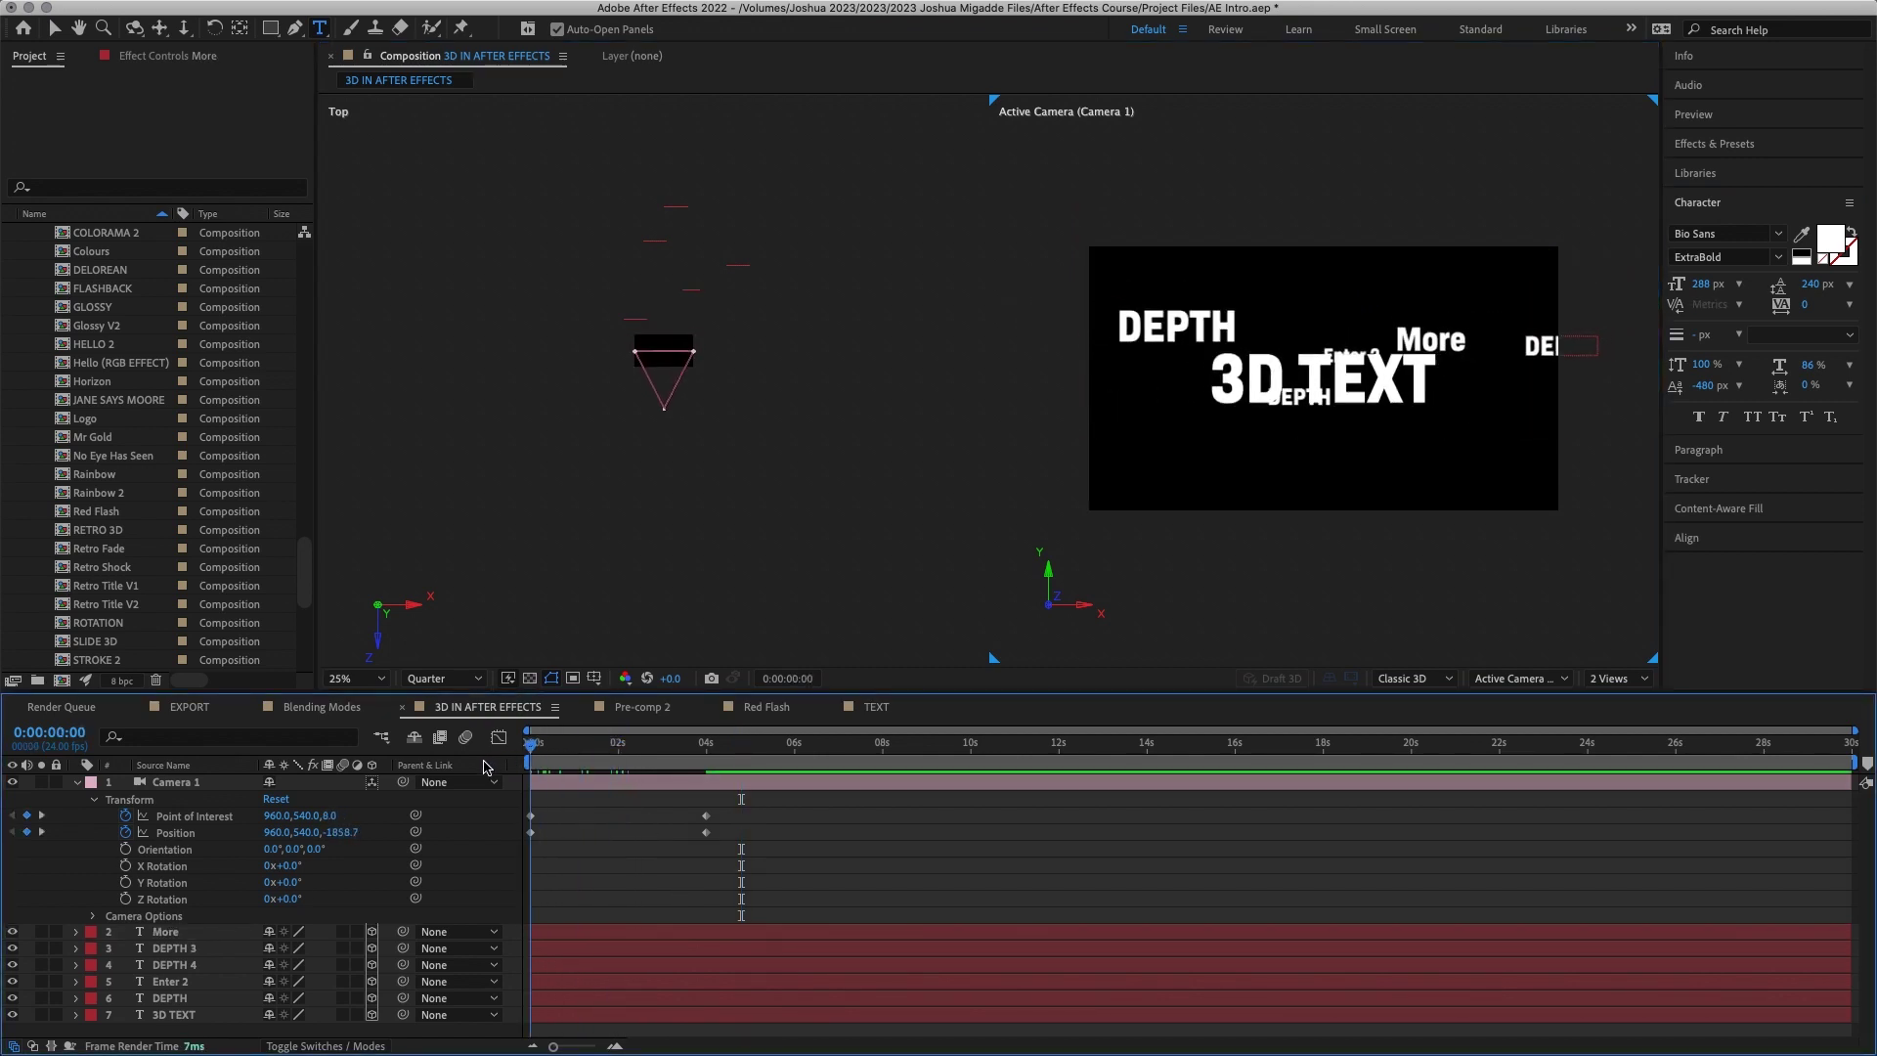
{"action": "left_click_drag", "start_coordinate": [537, 765], "coordinate": [694, 770]}
{"action": "key", "text": "space"}
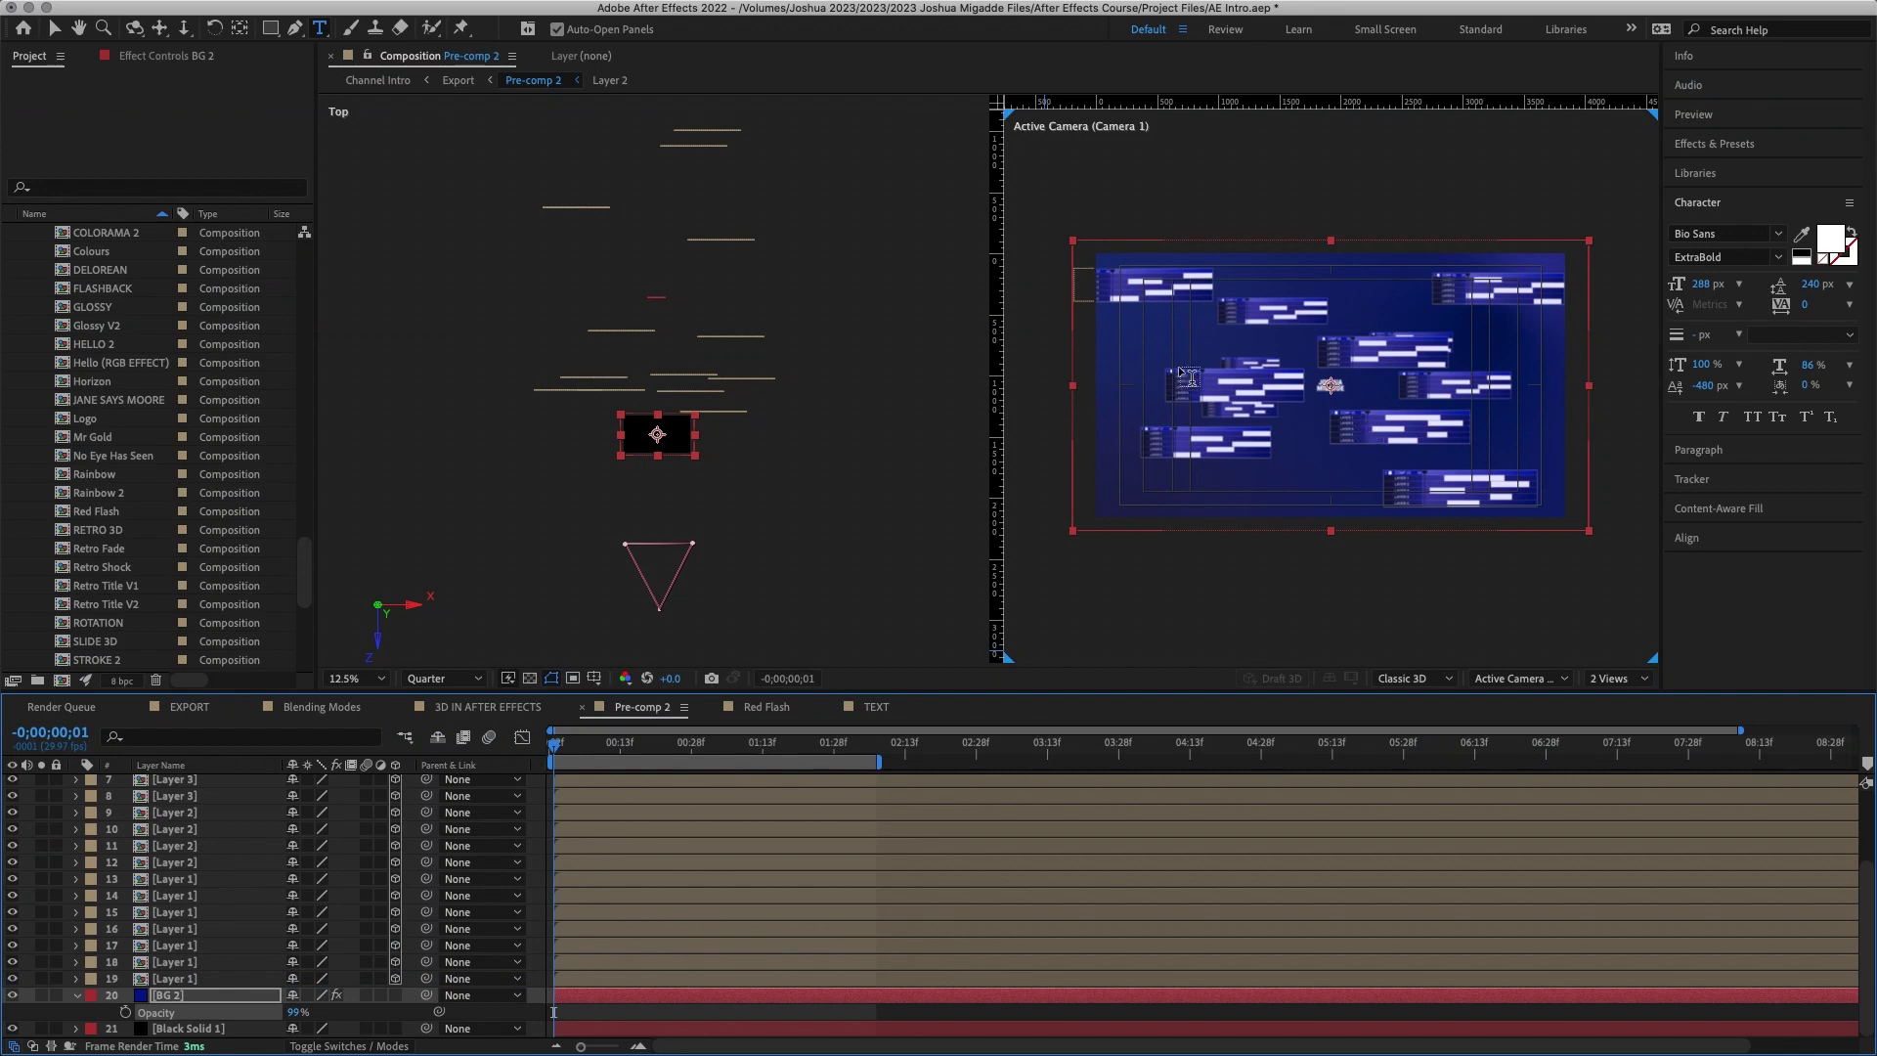
Step: Scrub through the first 2 seconds of Pre-comp 2 to examine its camera move through the layers
{"action": "left_click_drag", "start_coordinate": [592, 745], "coordinate": [847, 738]}
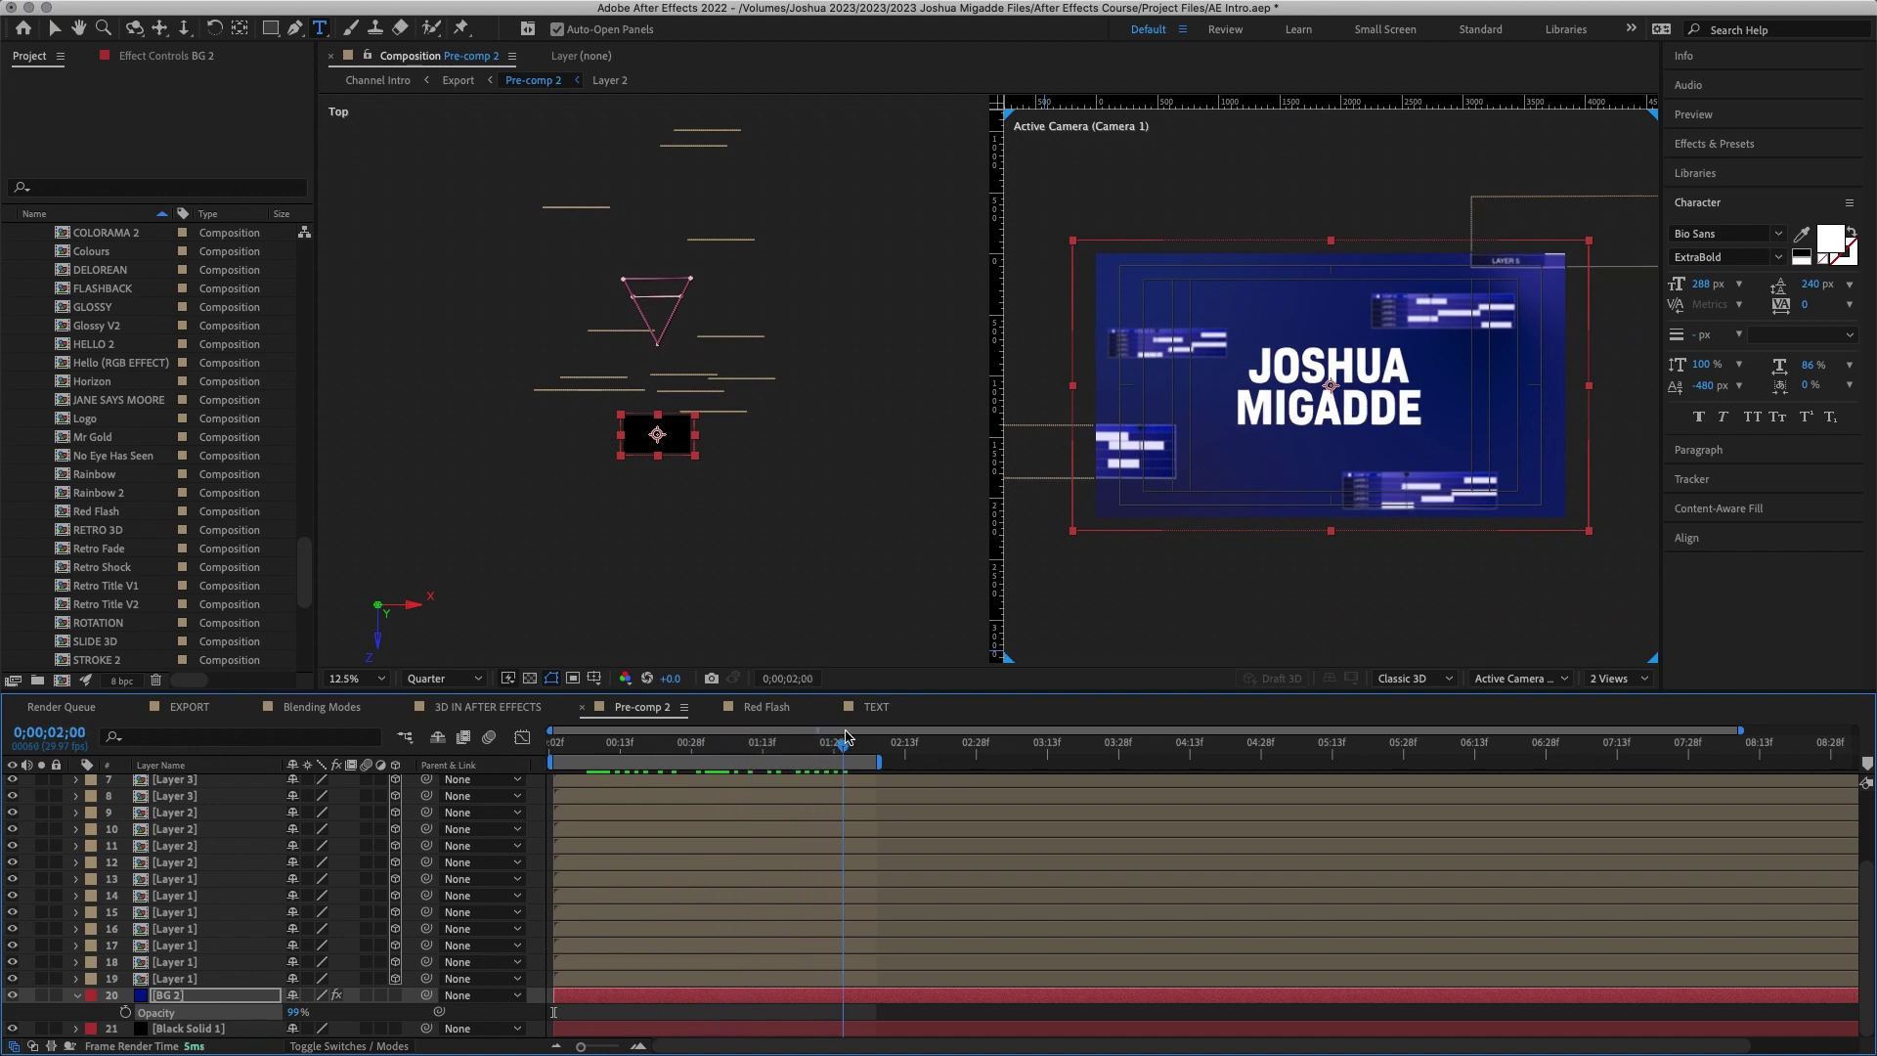
{"action": "key", "text": "Home"}
{"action": "left_click_drag", "start_coordinate": [553, 746], "coordinate": [635, 747]}
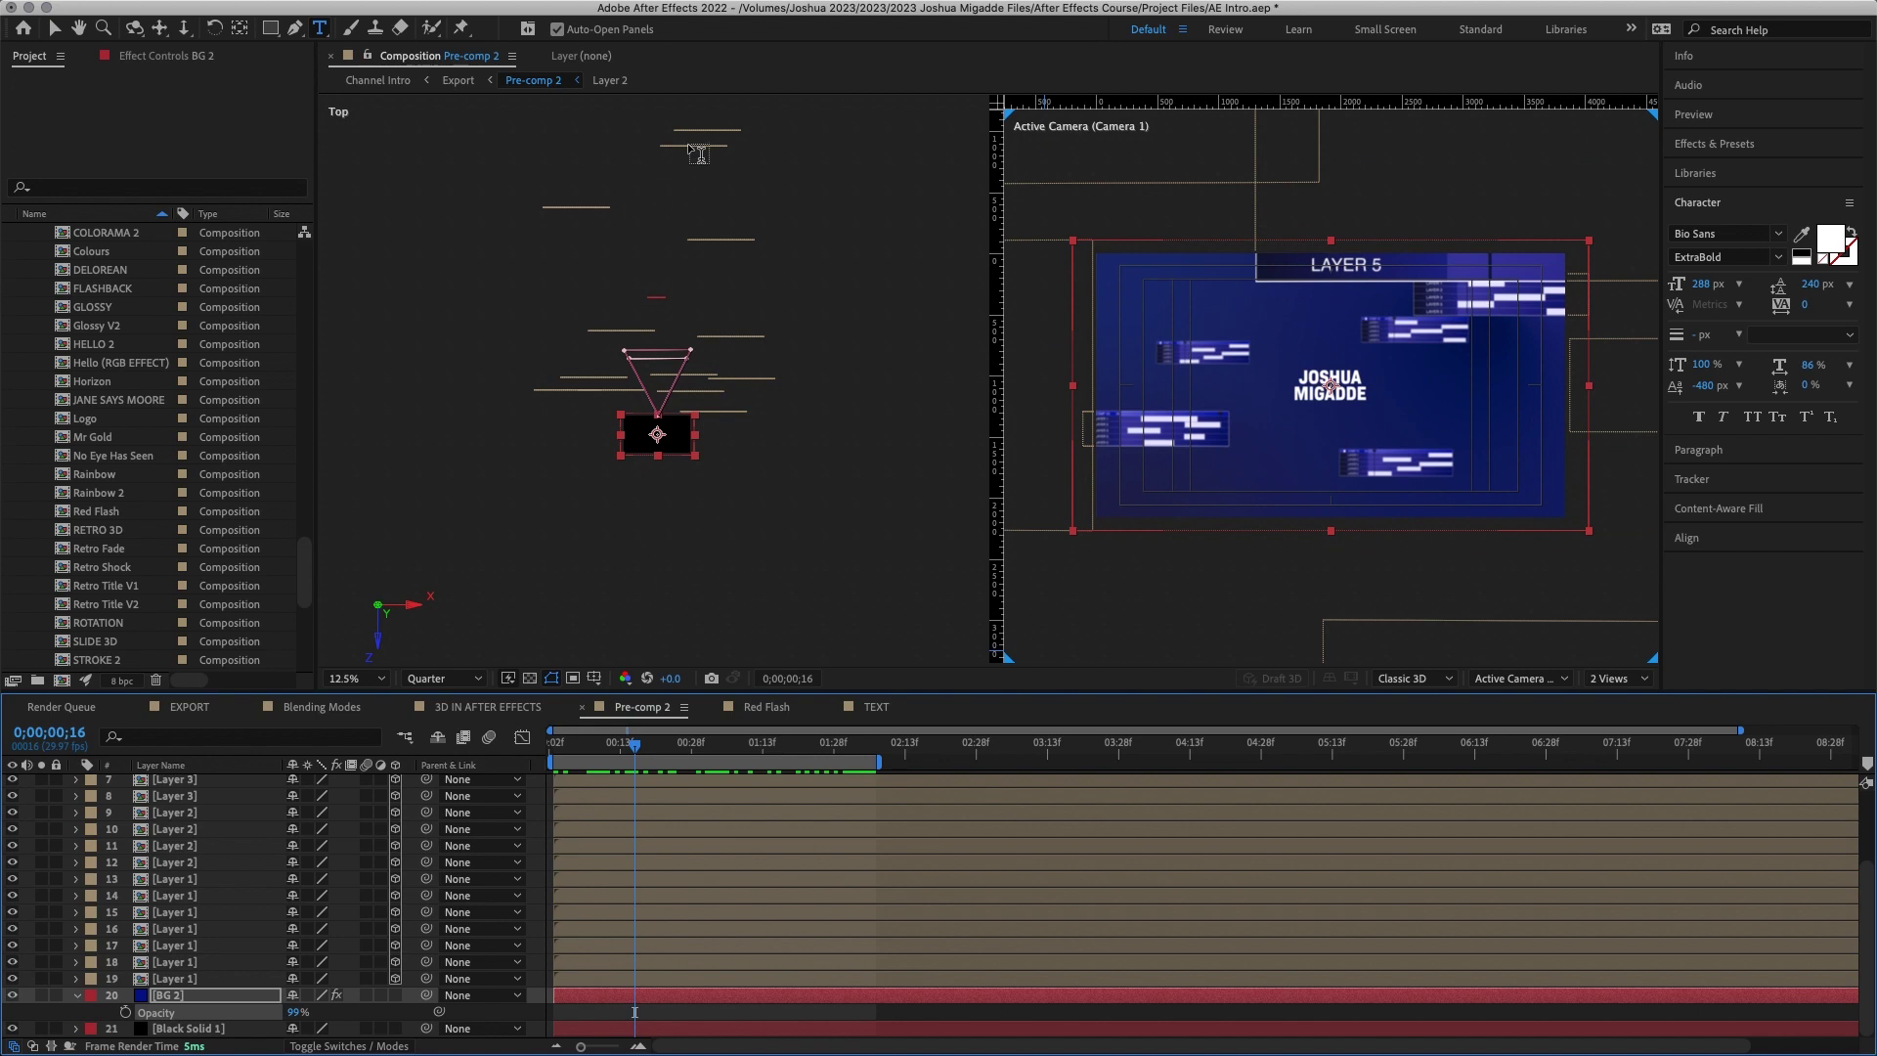
Step: Open the Layer 1 composition nested just above BG 2 in Pre-comp 2 and fit it in view
{"action": "left_click", "coordinate": [54, 27]}
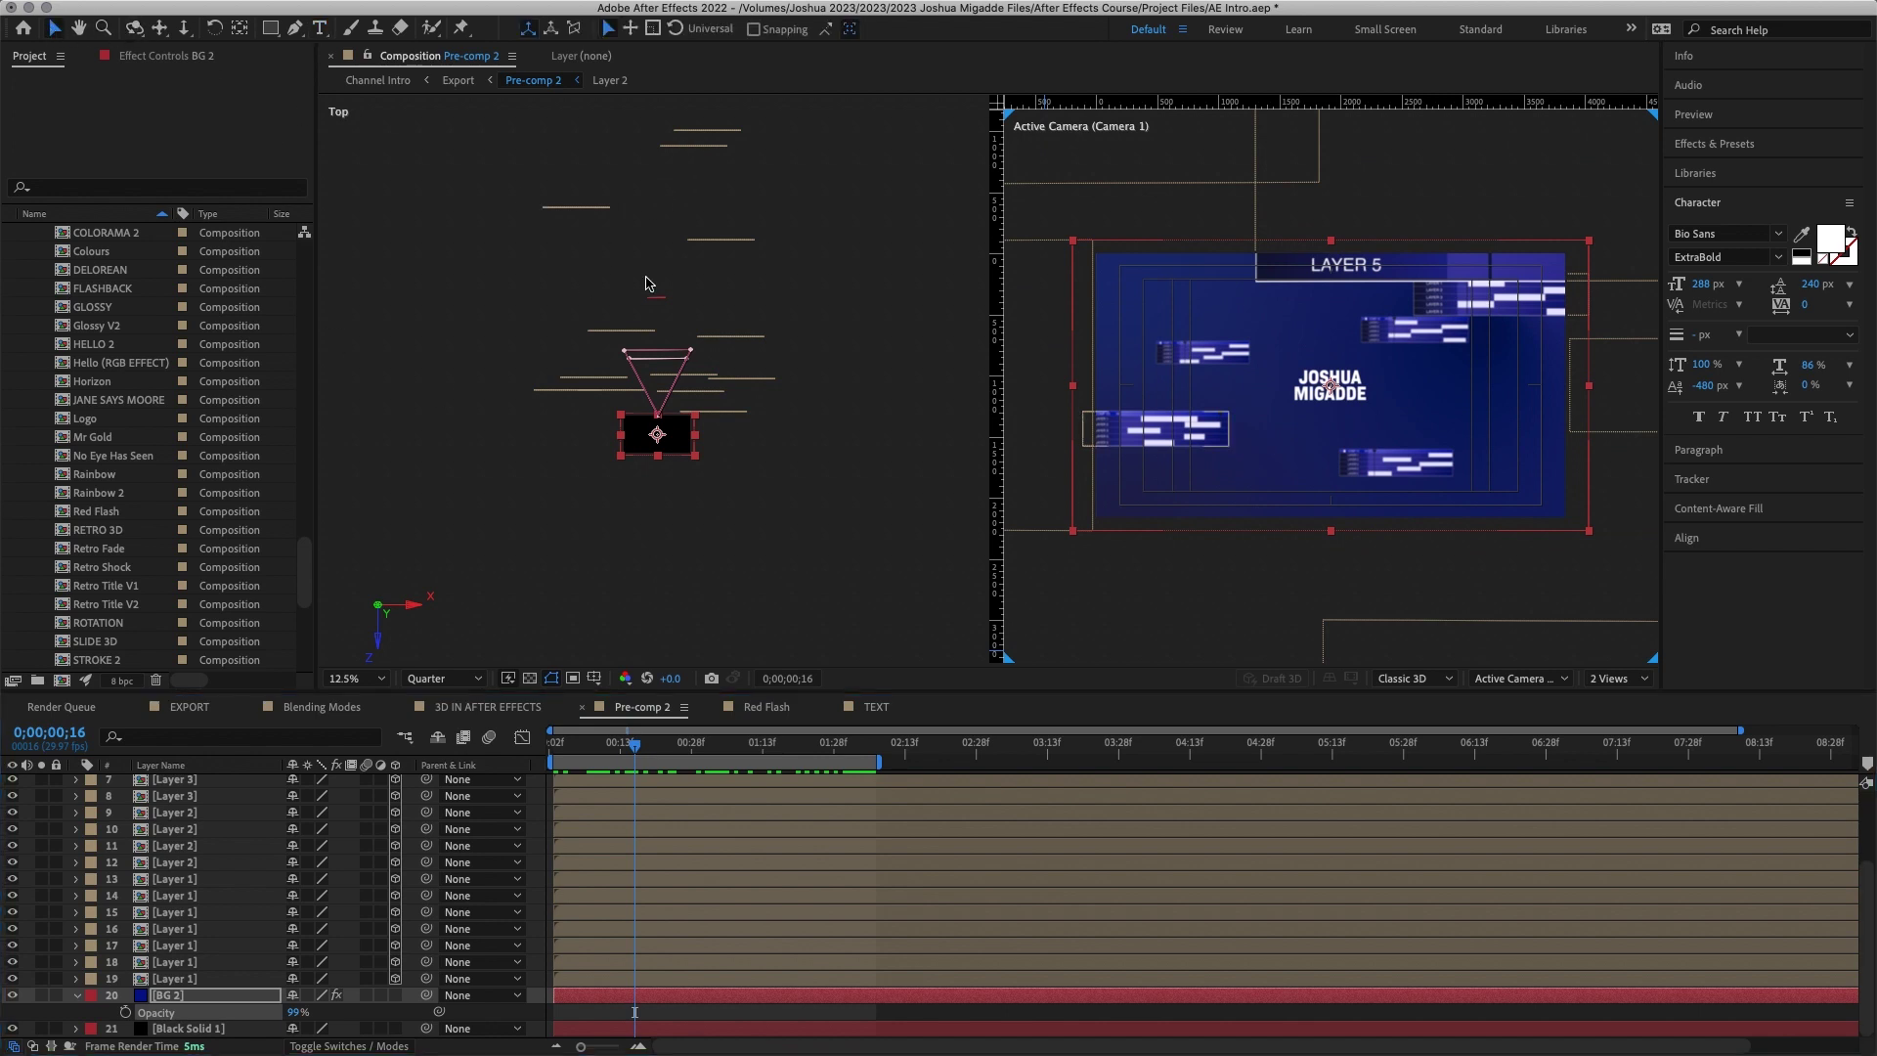
{"action": "left_click", "coordinate": [215, 979]}
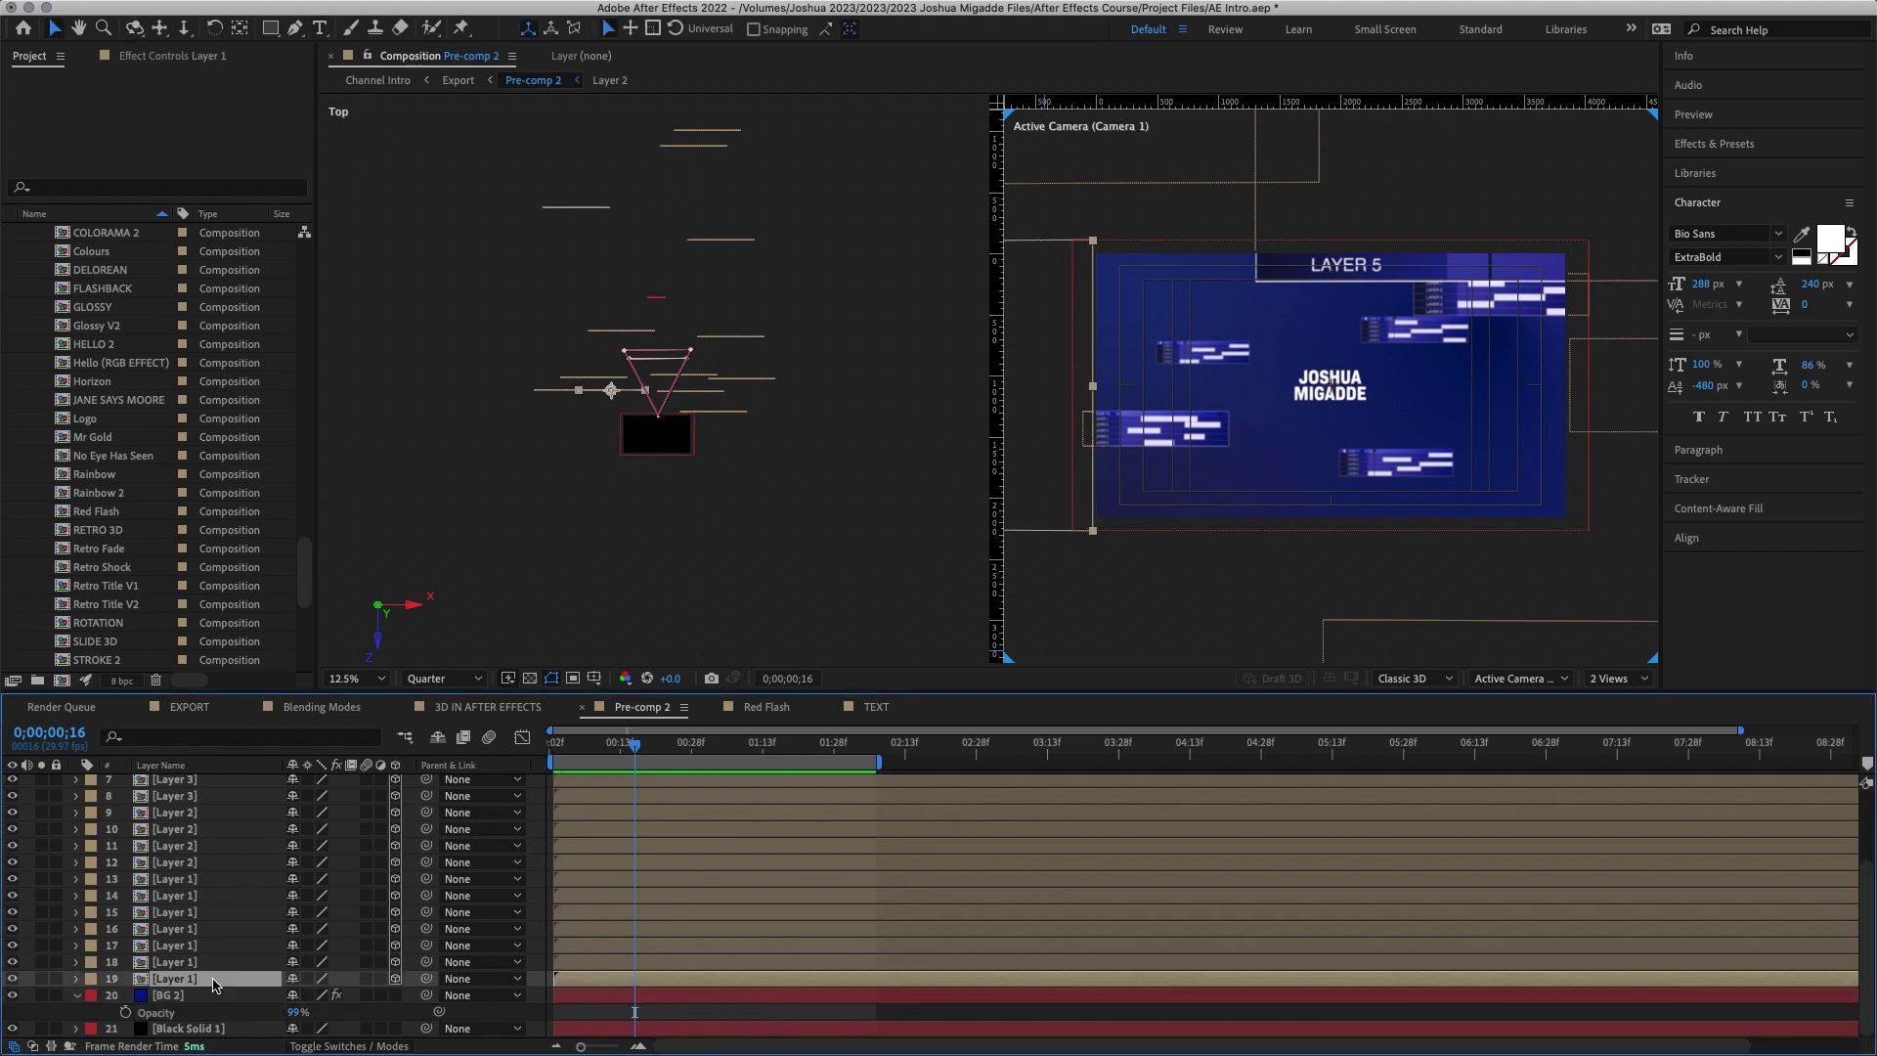
{"action": "double_click", "coordinate": [215, 980]}
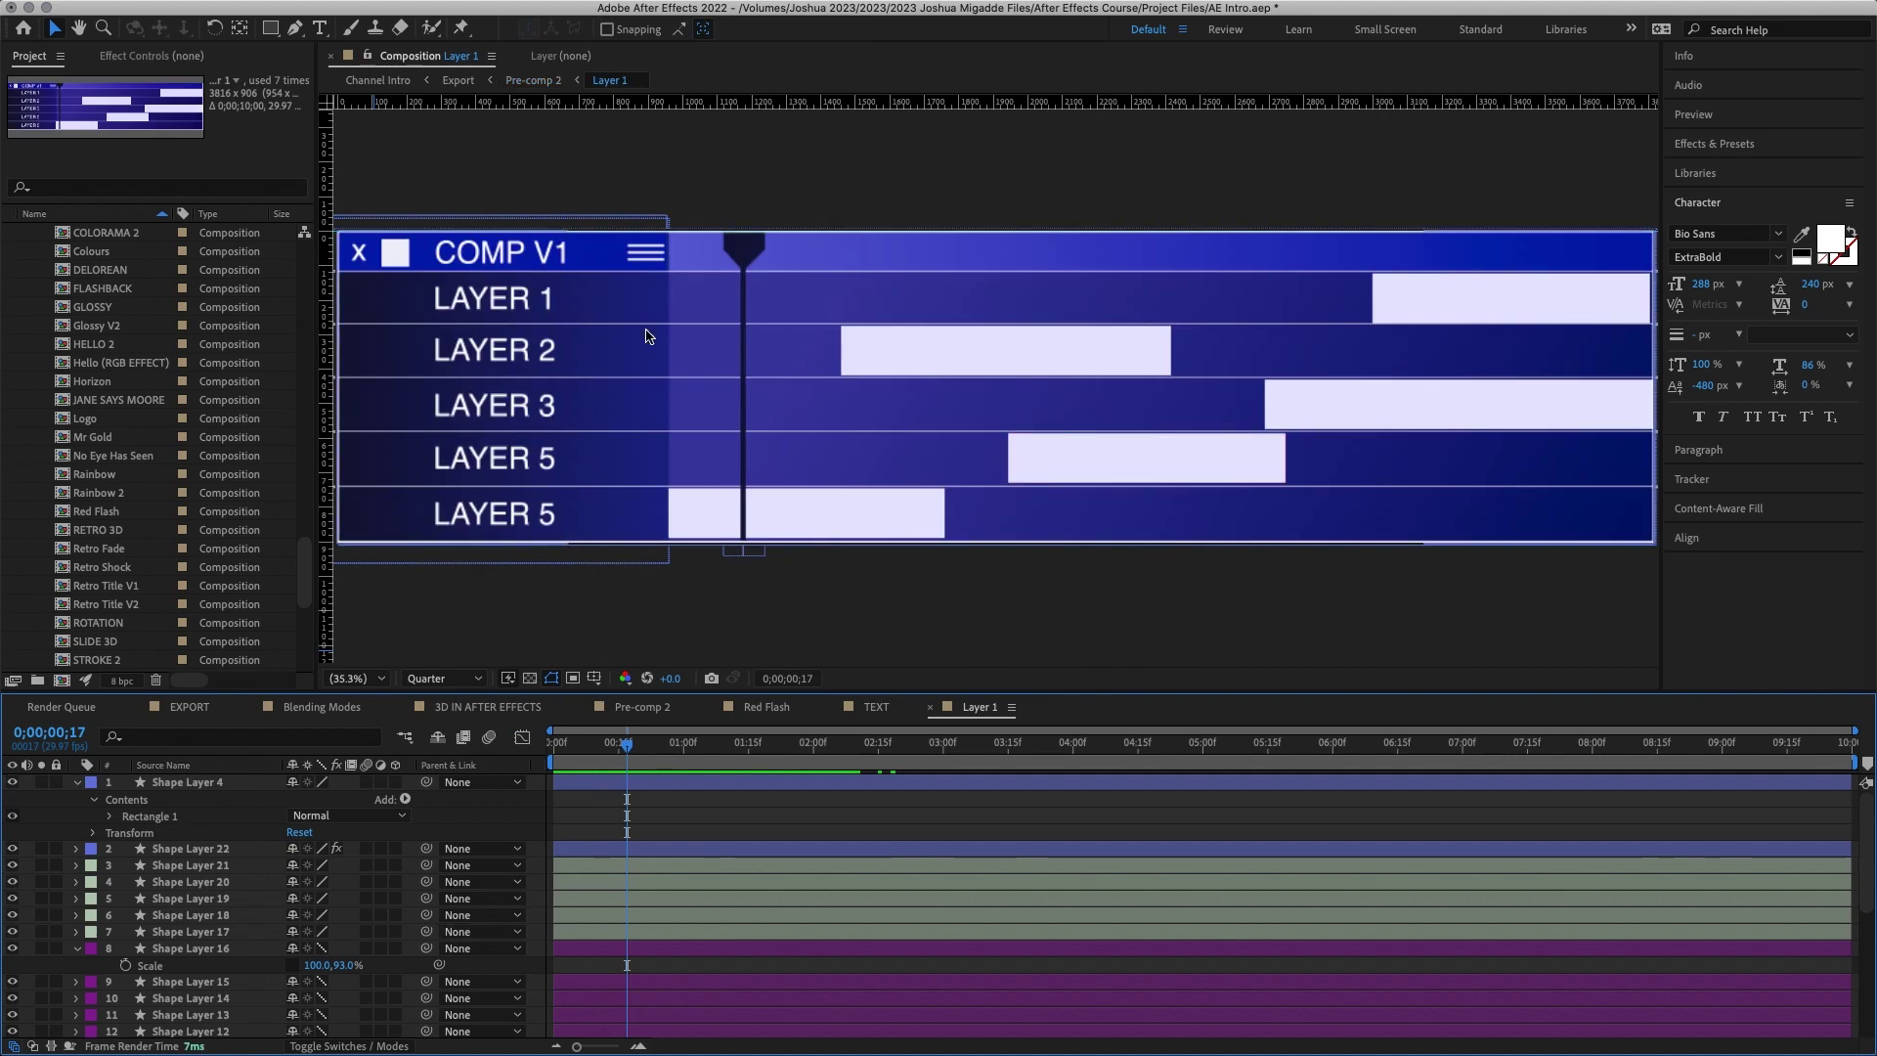
{"action": "key", "text": "comma"}
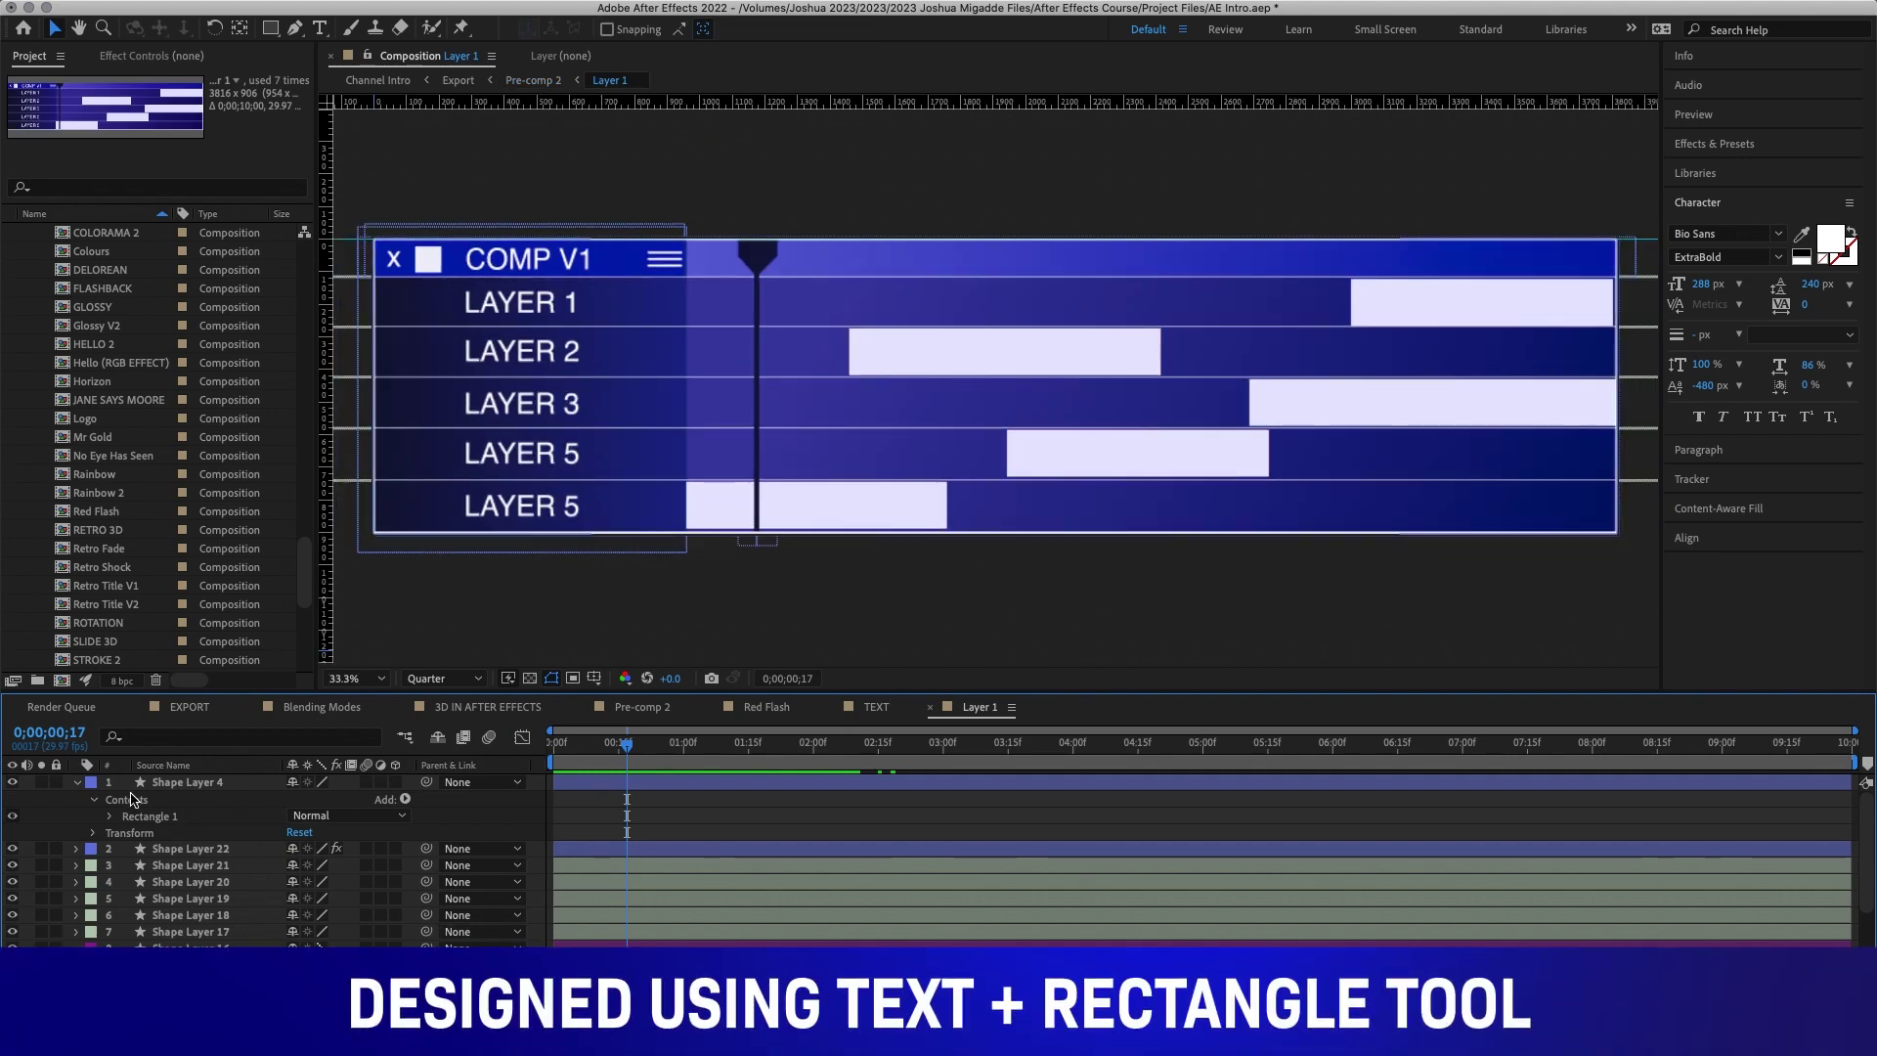
Step: Collapse the expanded layers in the Layer 1 composition and examine its shape and text layers and playhead animation
{"action": "left_click", "coordinate": [77, 782]}
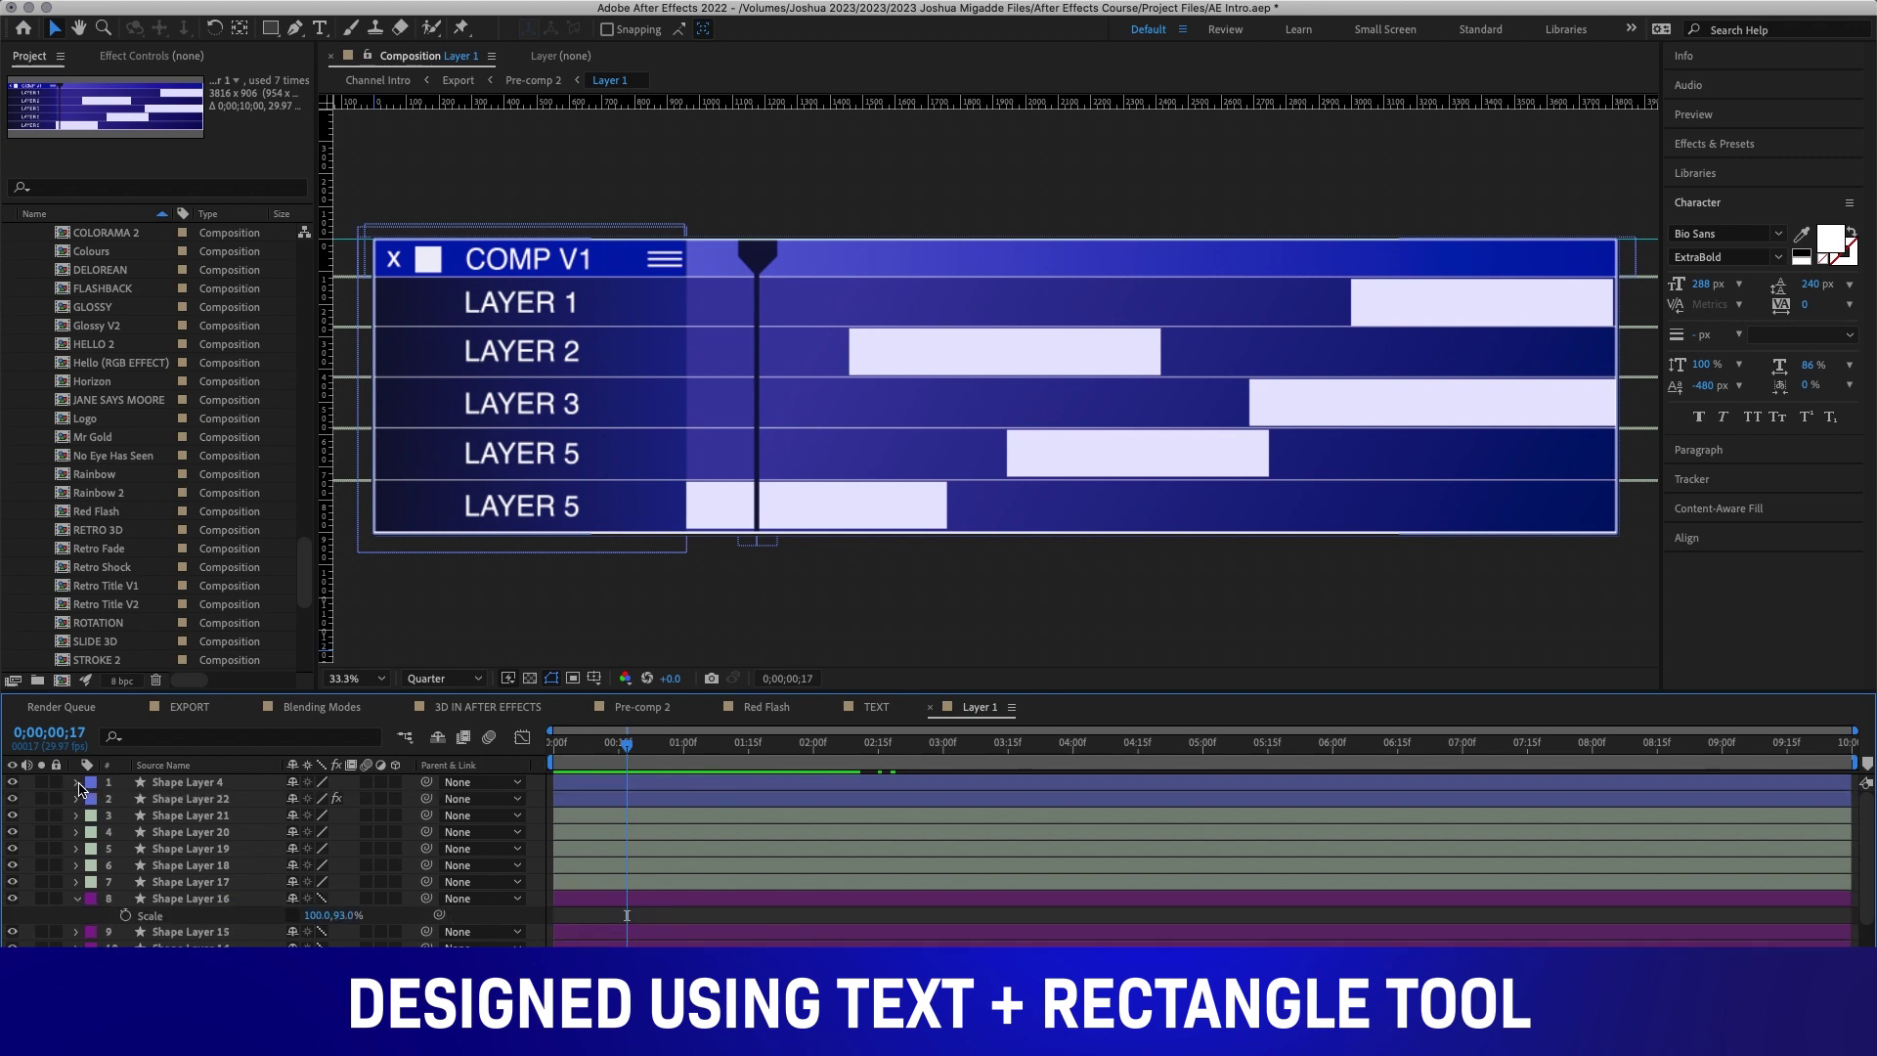
{"action": "left_click", "coordinate": [75, 899]}
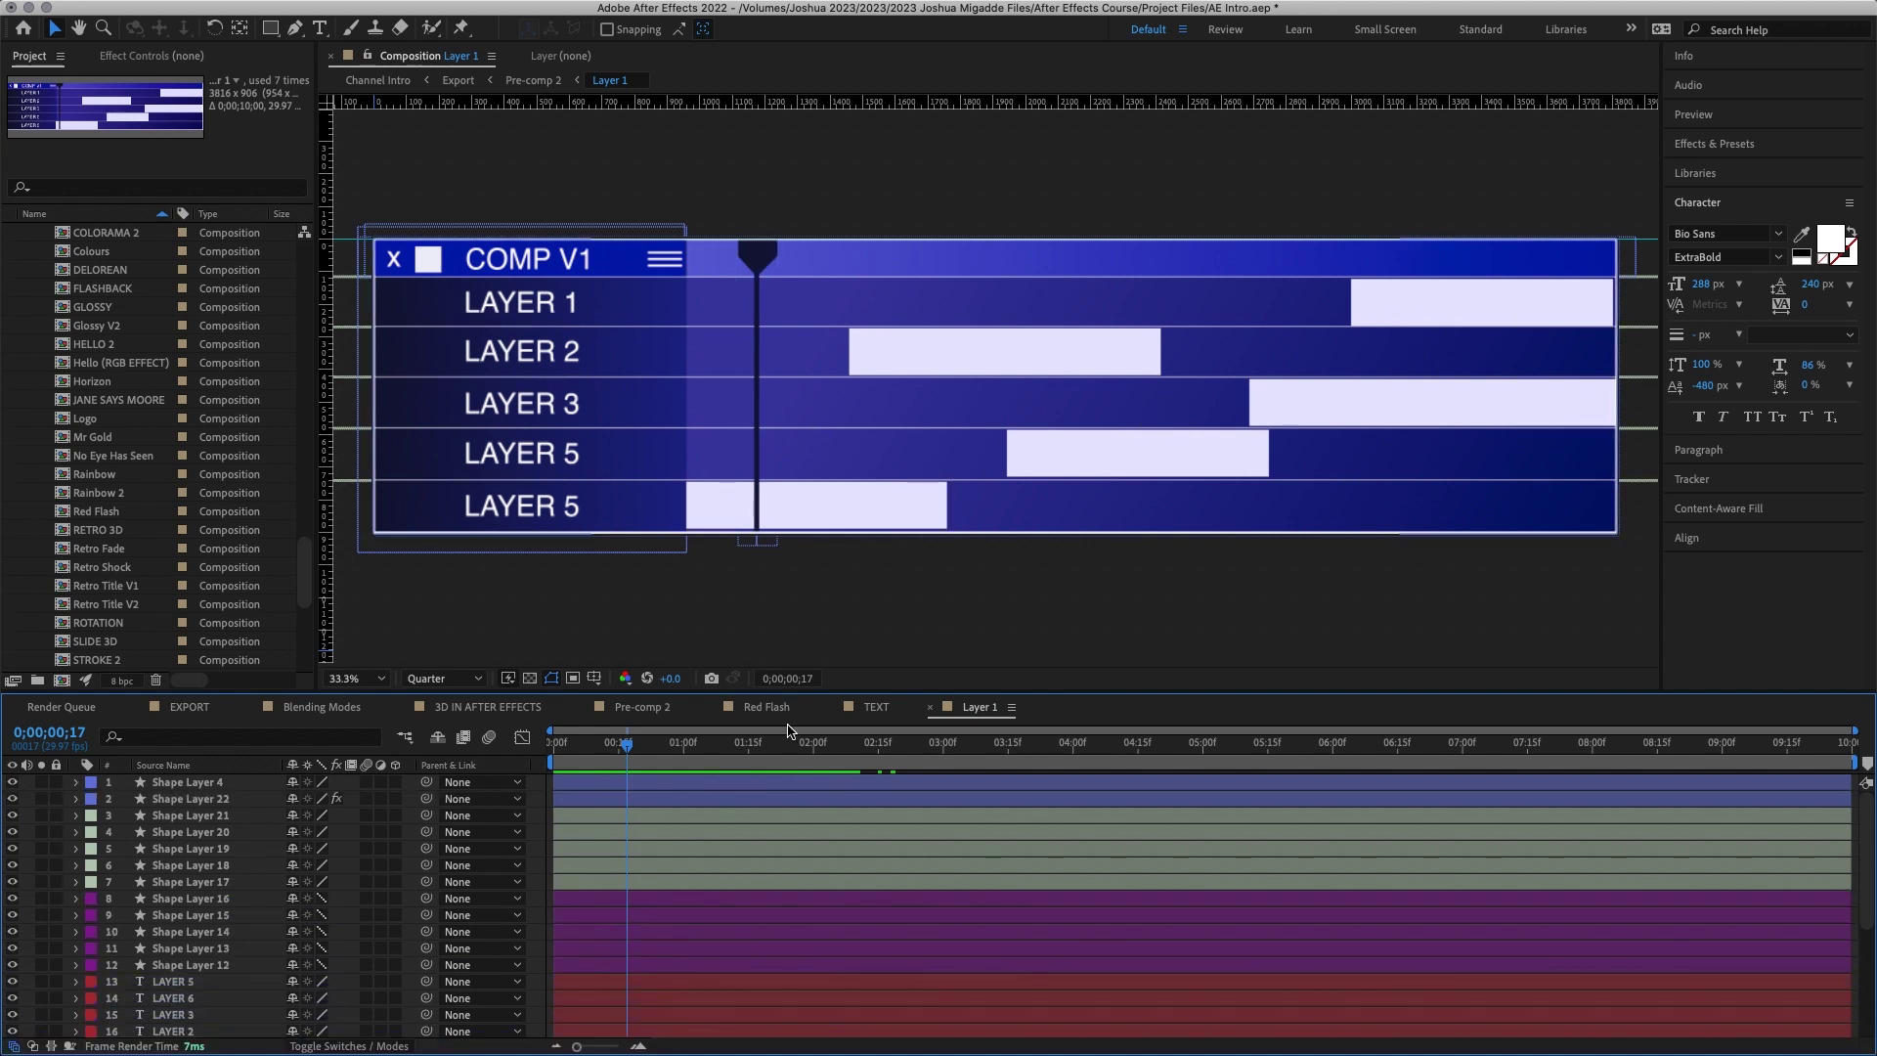
{"action": "scroll", "coordinate": [196, 928], "scroll_direction": "down", "scroll_amount": 6}
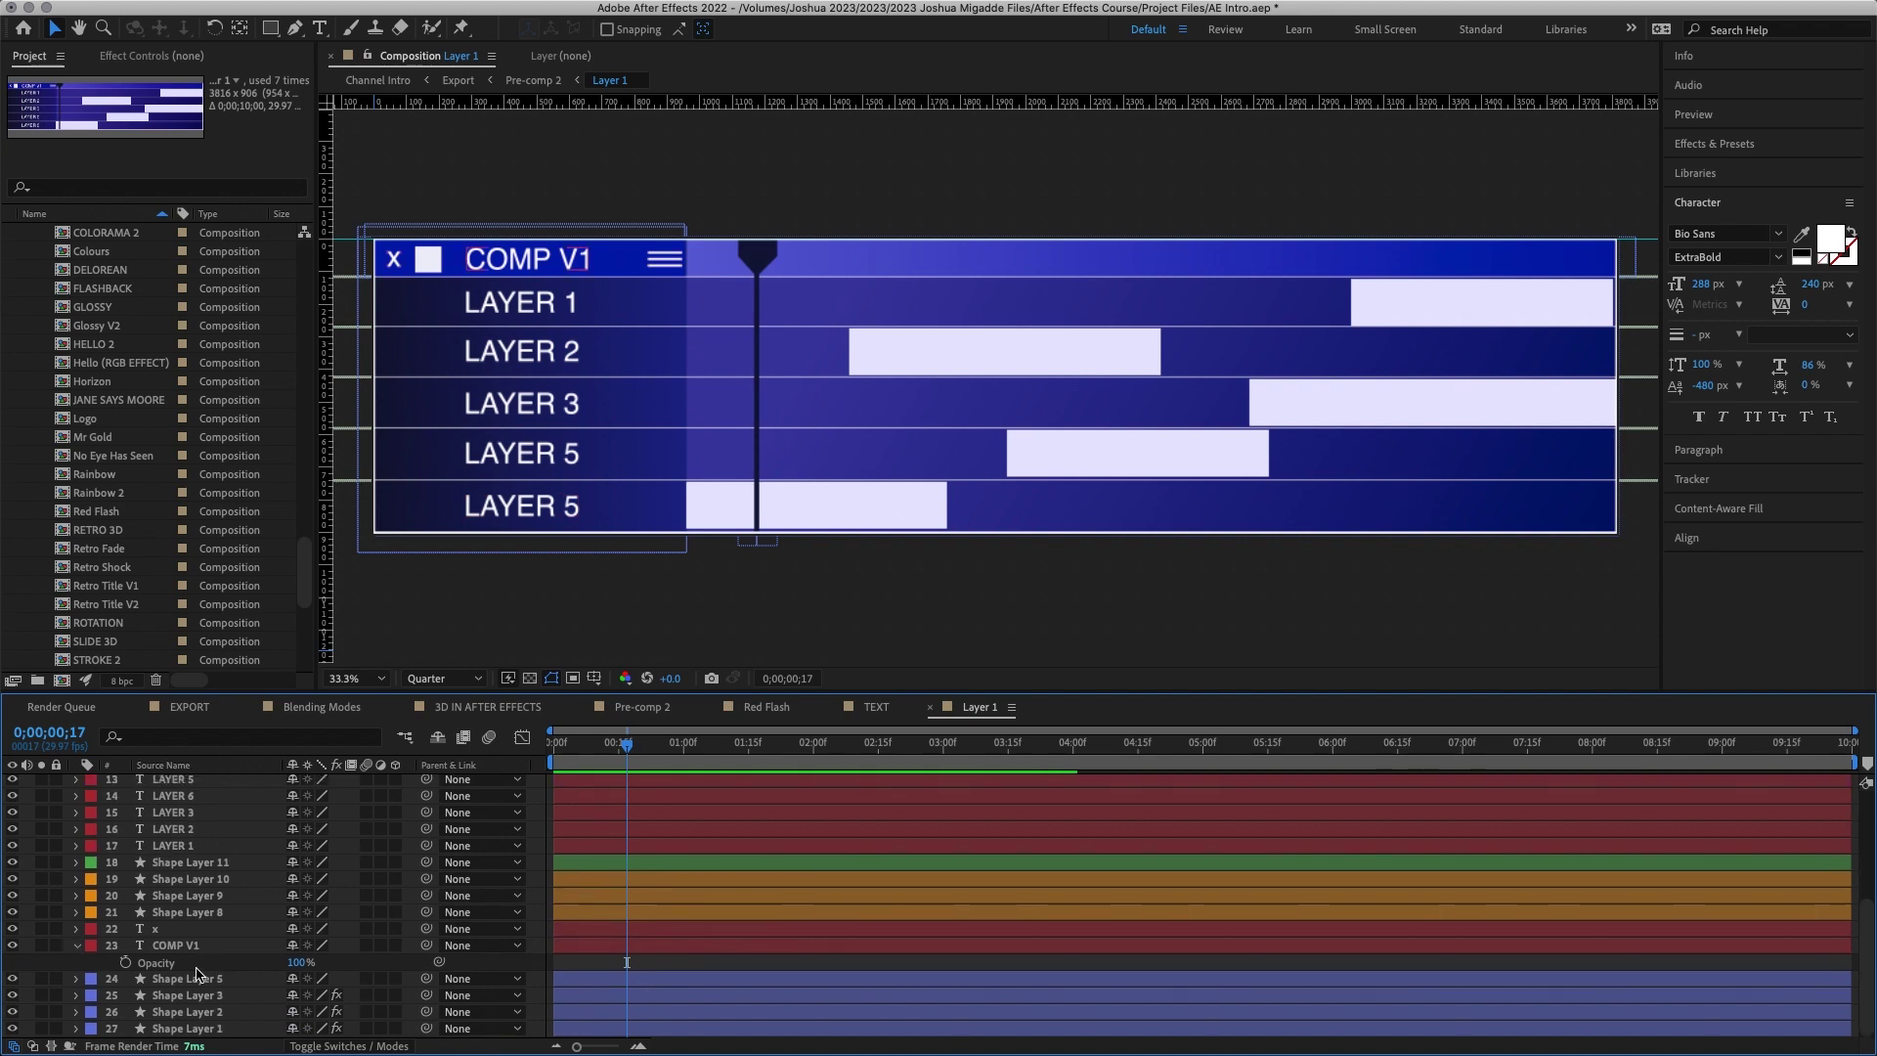
{"action": "left_click", "coordinate": [78, 946]}
{"action": "key", "text": "space"}
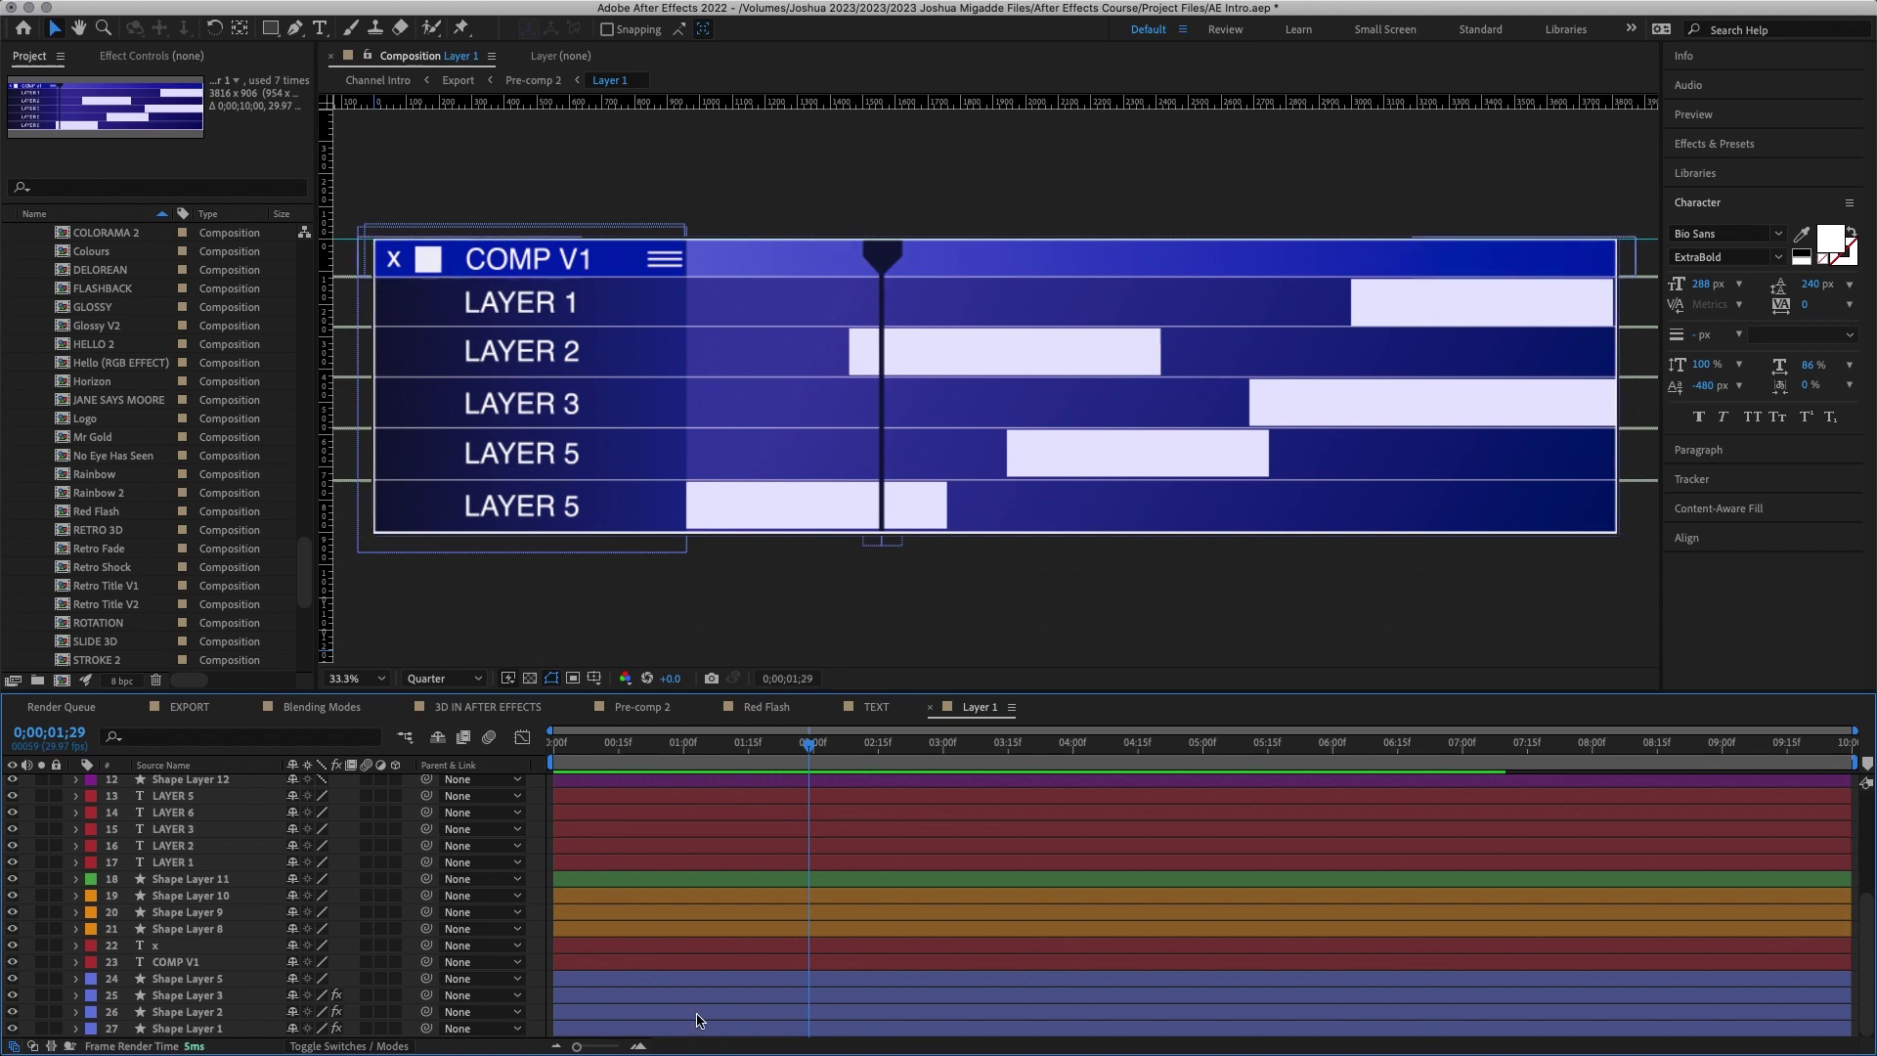
{"action": "scroll", "coordinate": [712, 939], "scroll_direction": "up", "scroll_amount": 5}
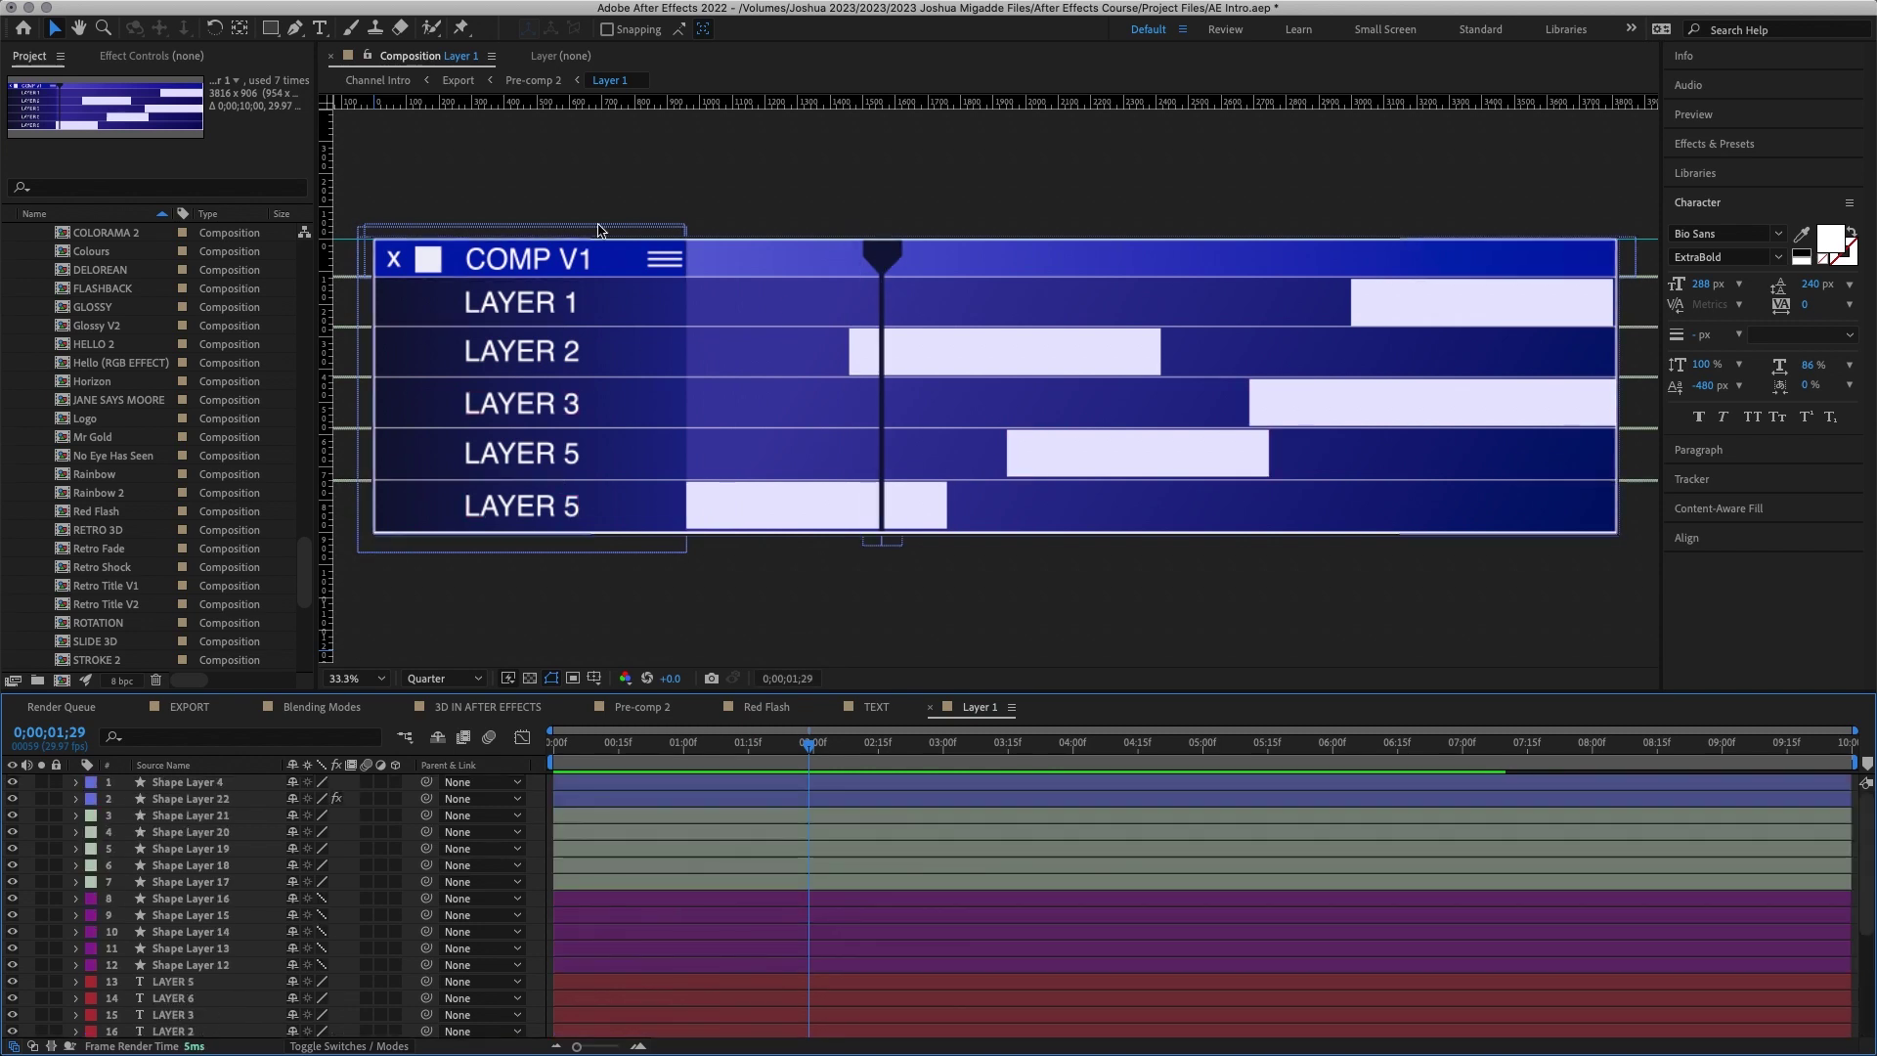
{"action": "left_click", "coordinate": [460, 269]}
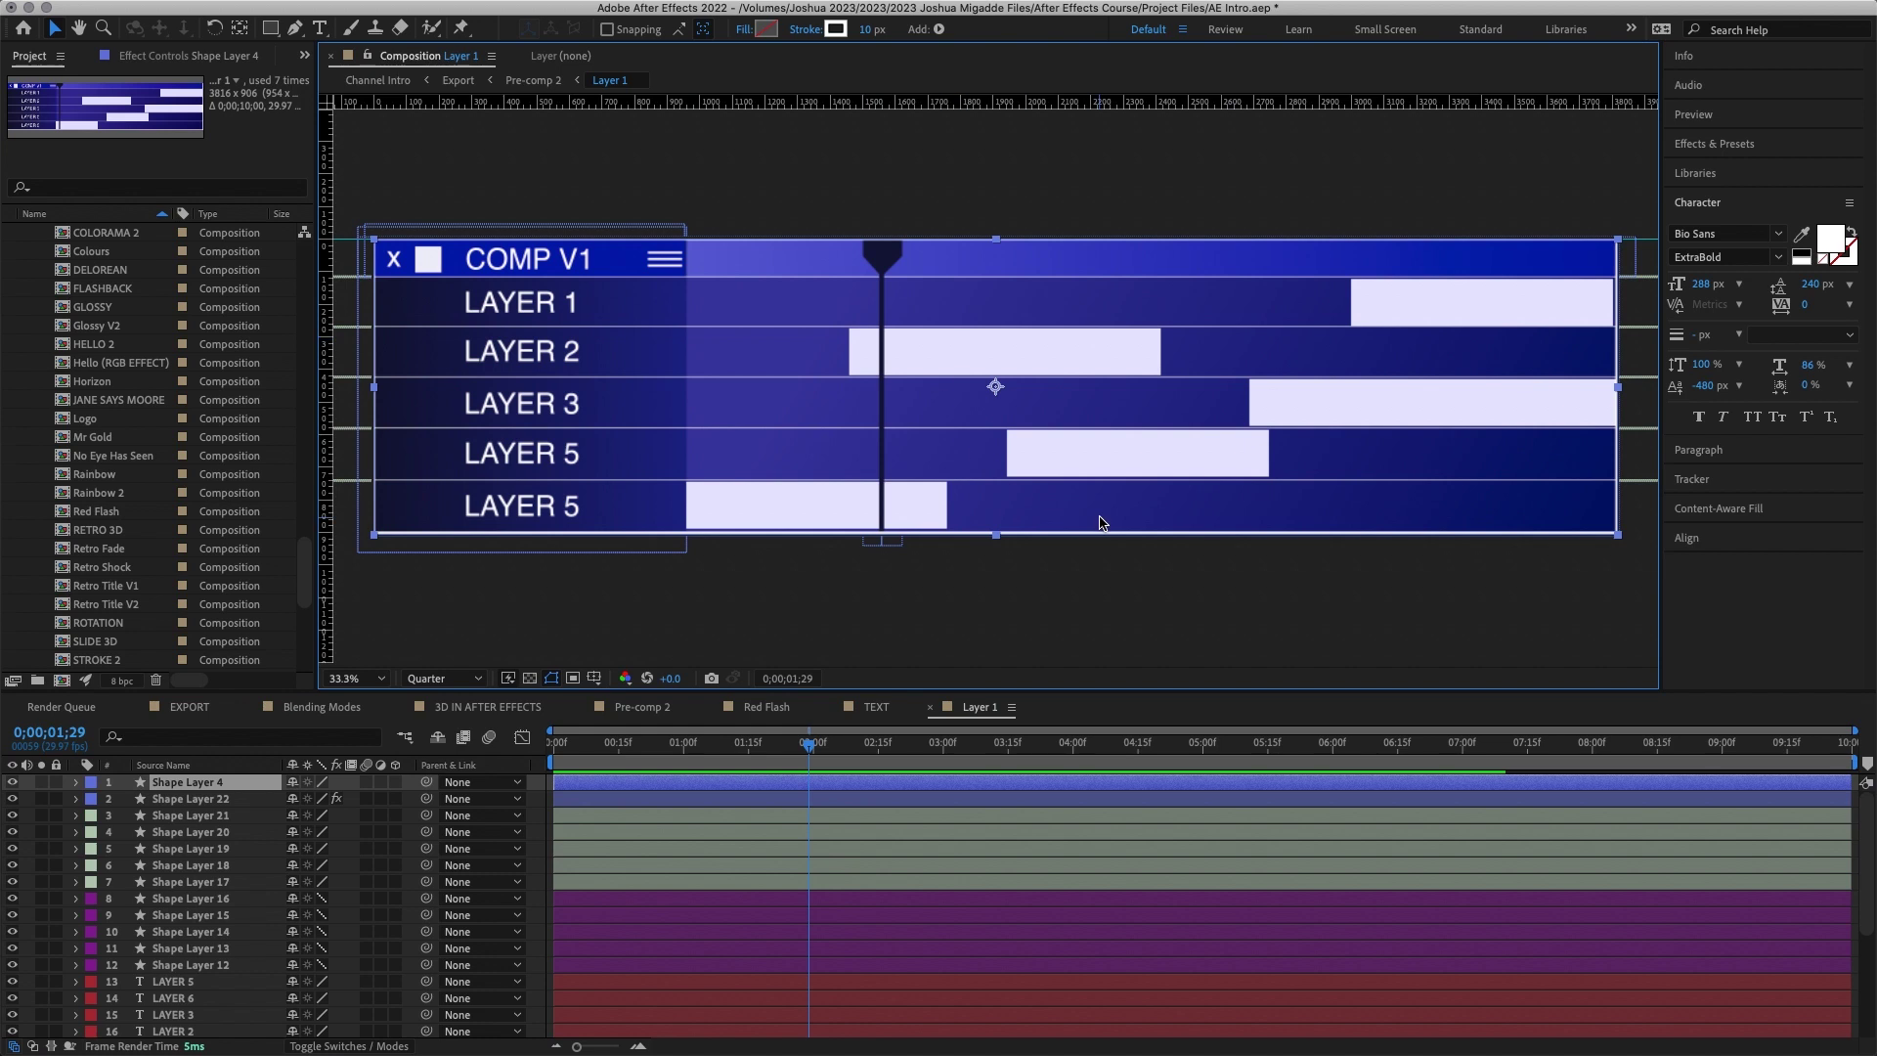
Step: Return to Pre-comp 2, show the top of its layer stack and go to the start of the timeline
{"action": "left_click", "coordinate": [635, 706]}
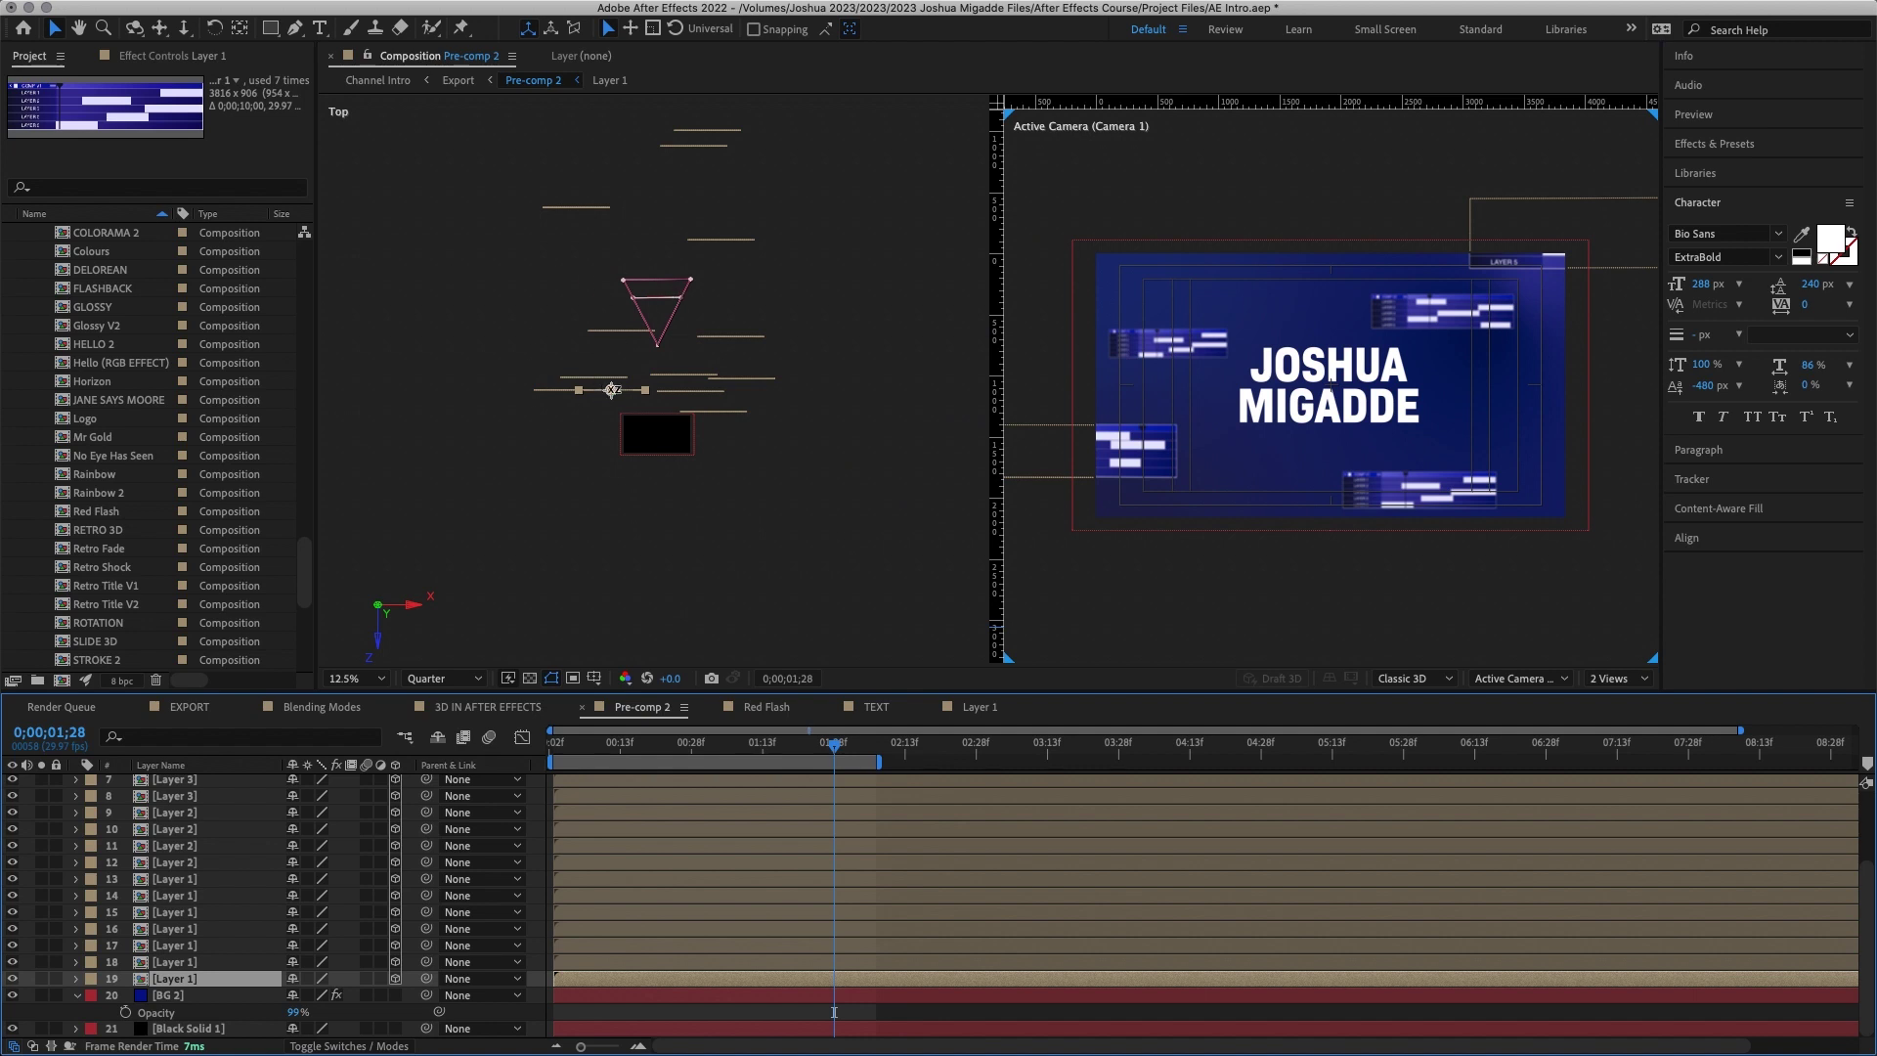
{"action": "scroll", "coordinate": [612, 390], "scroll_direction": "up", "scroll_amount": 2}
{"action": "scroll", "coordinate": [587, 860], "scroll_direction": "up", "scroll_amount": 2}
{"action": "key", "text": "Home"}
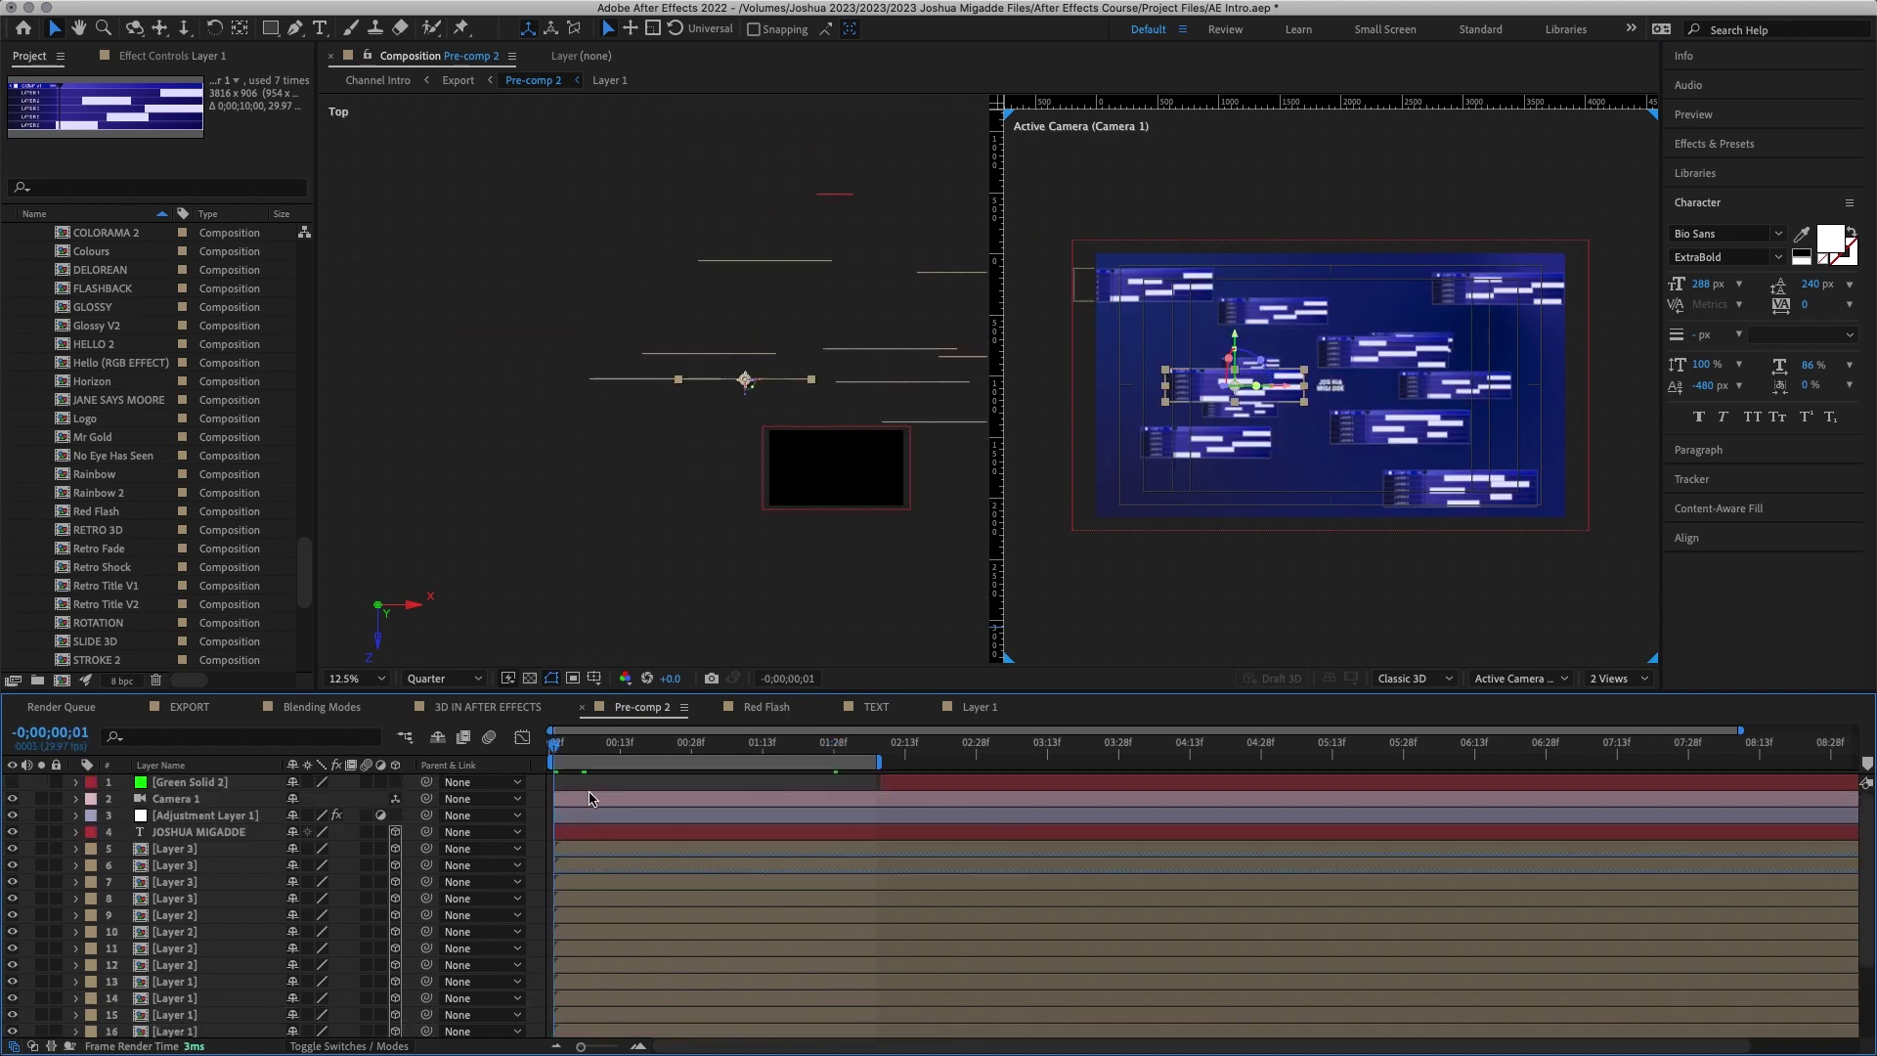
Step: Select Camera 1 and scrub Pre-comp 2 to 0;00;01;04 to examine the camera's travel in the Top view
{"action": "left_click", "coordinate": [587, 801]}
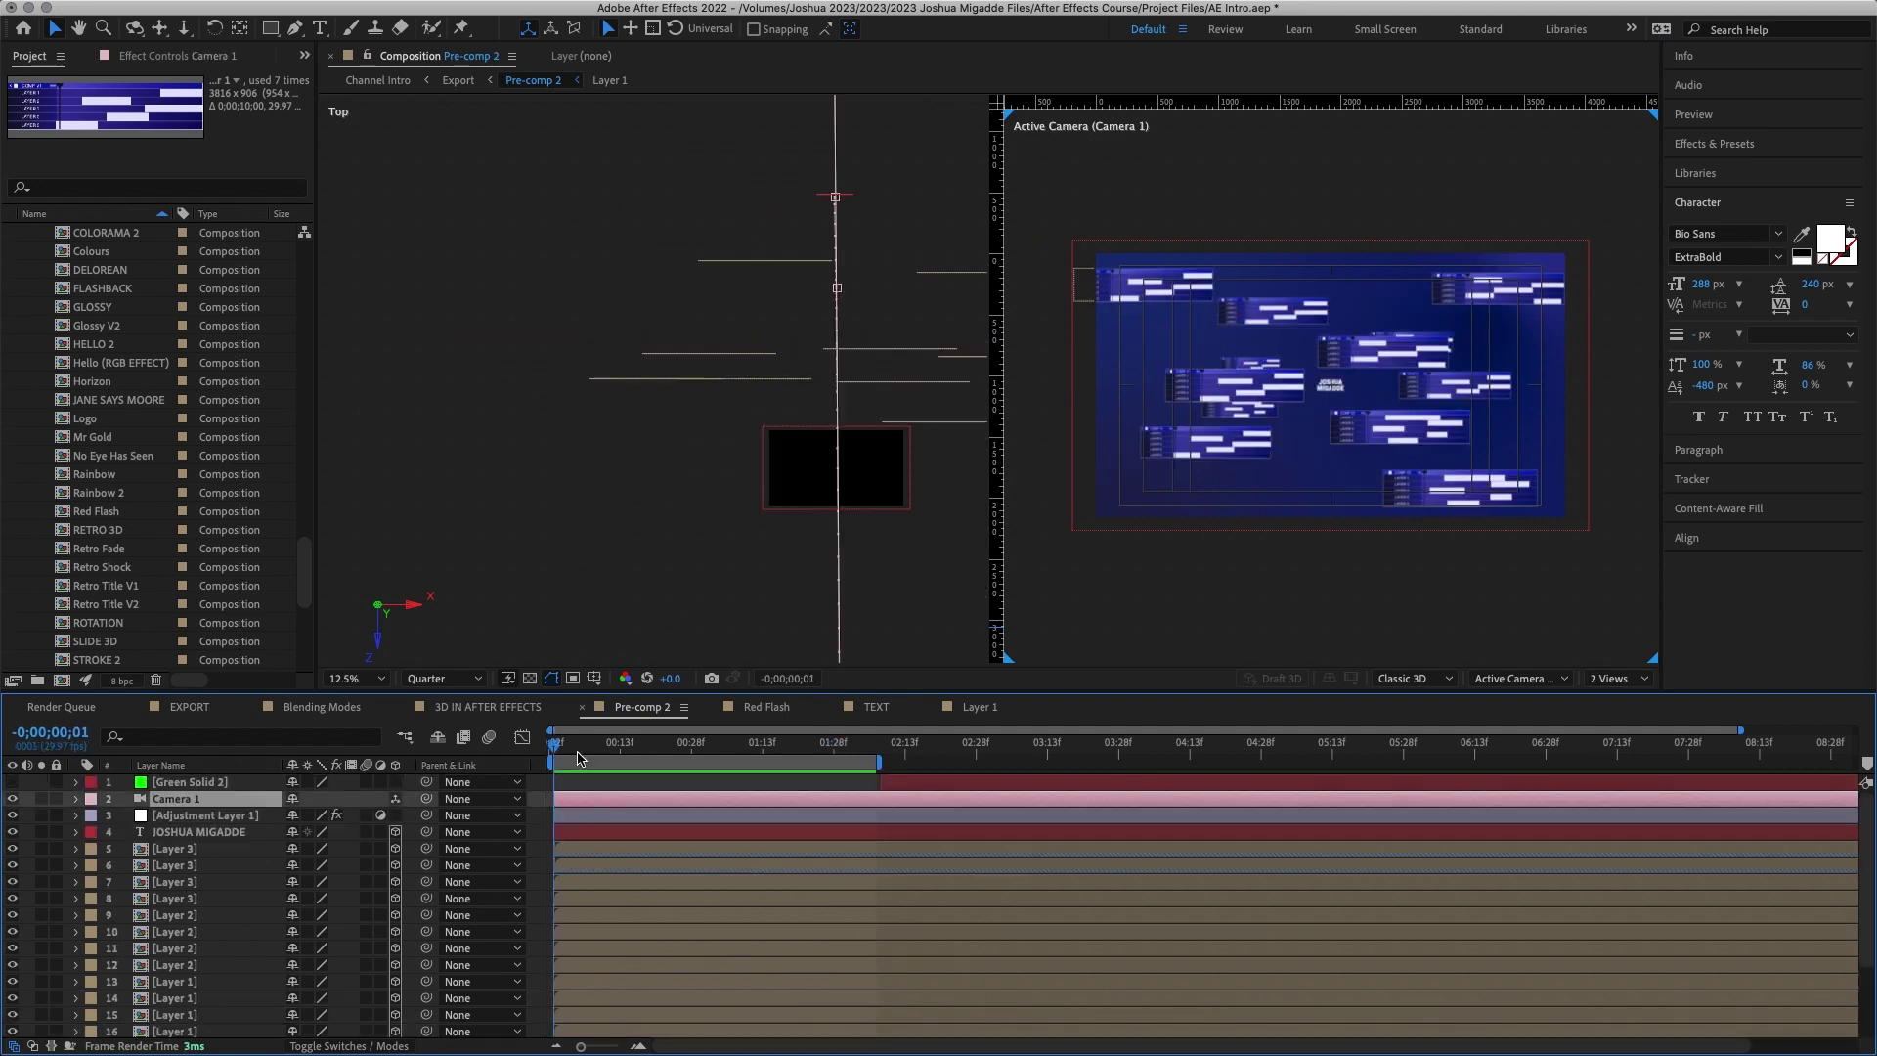
{"action": "left_click_drag", "start_coordinate": [567, 746], "coordinate": [578, 746]}
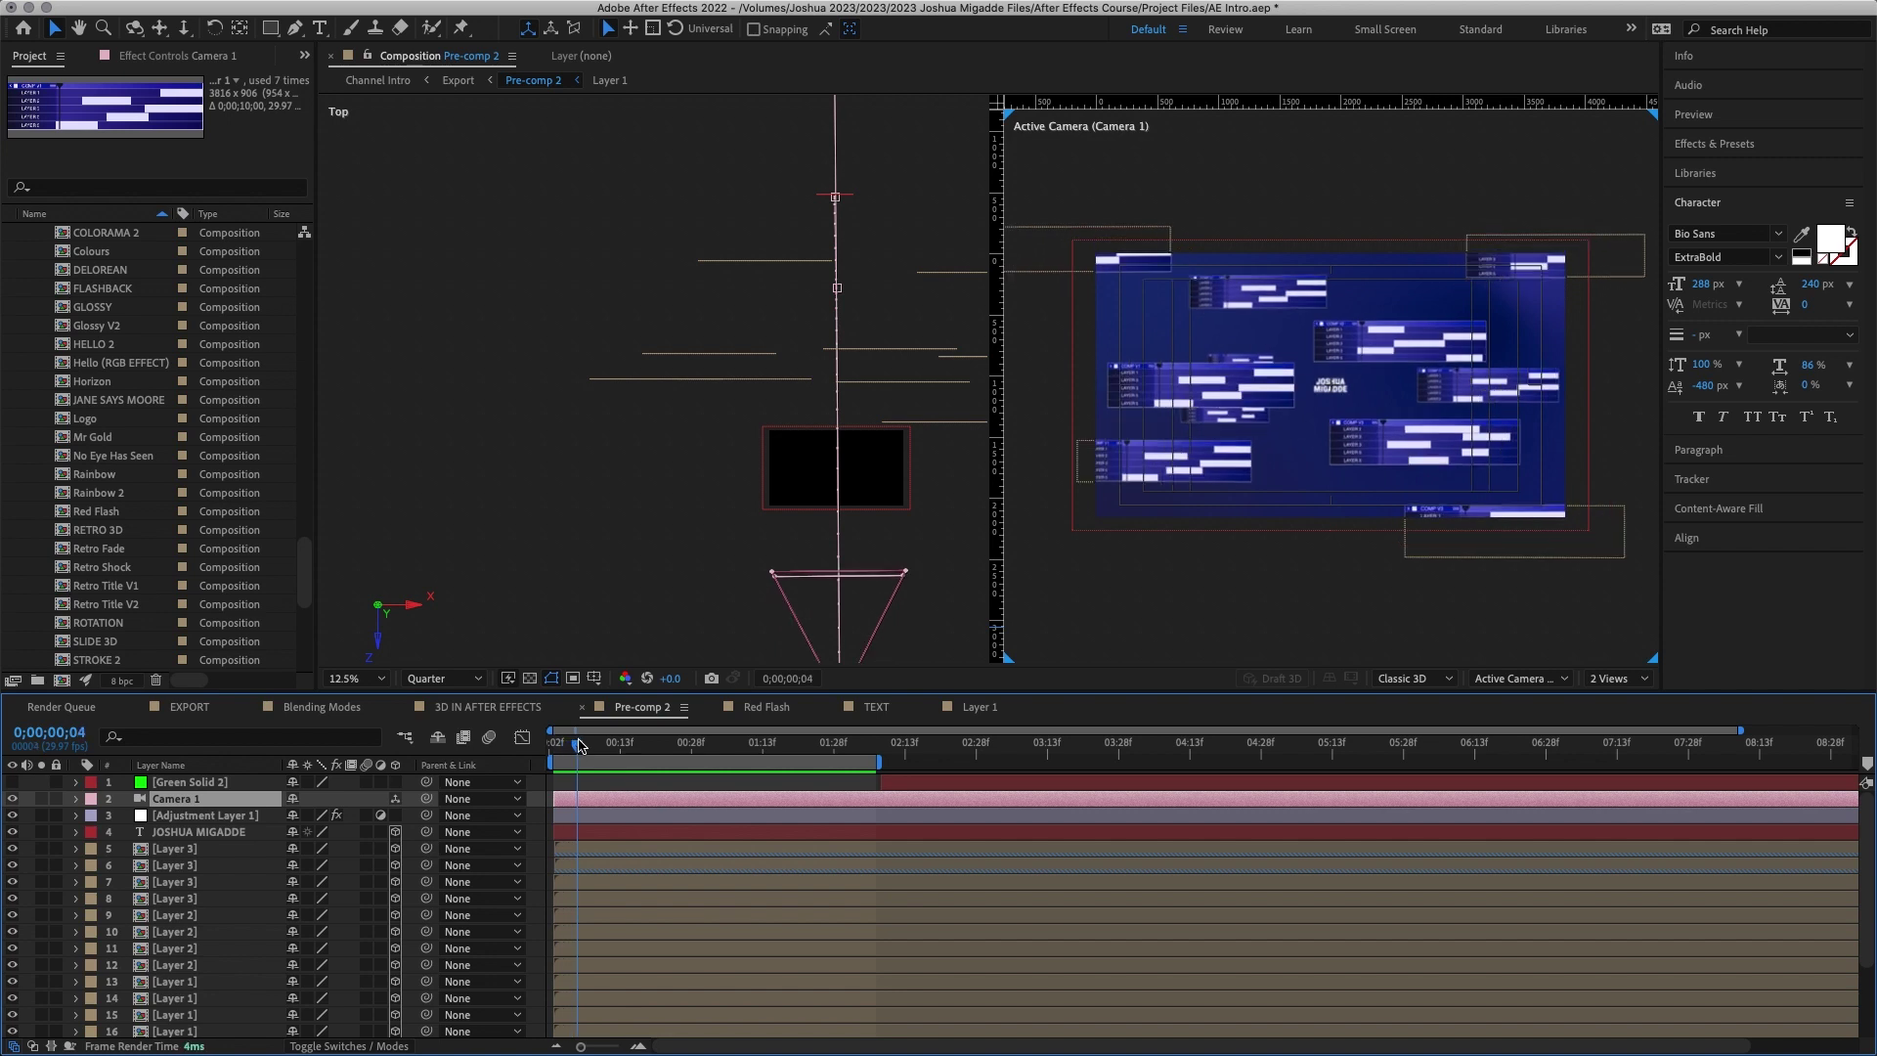
{"action": "scroll", "coordinate": [753, 243], "scroll_direction": "down", "scroll_amount": 5}
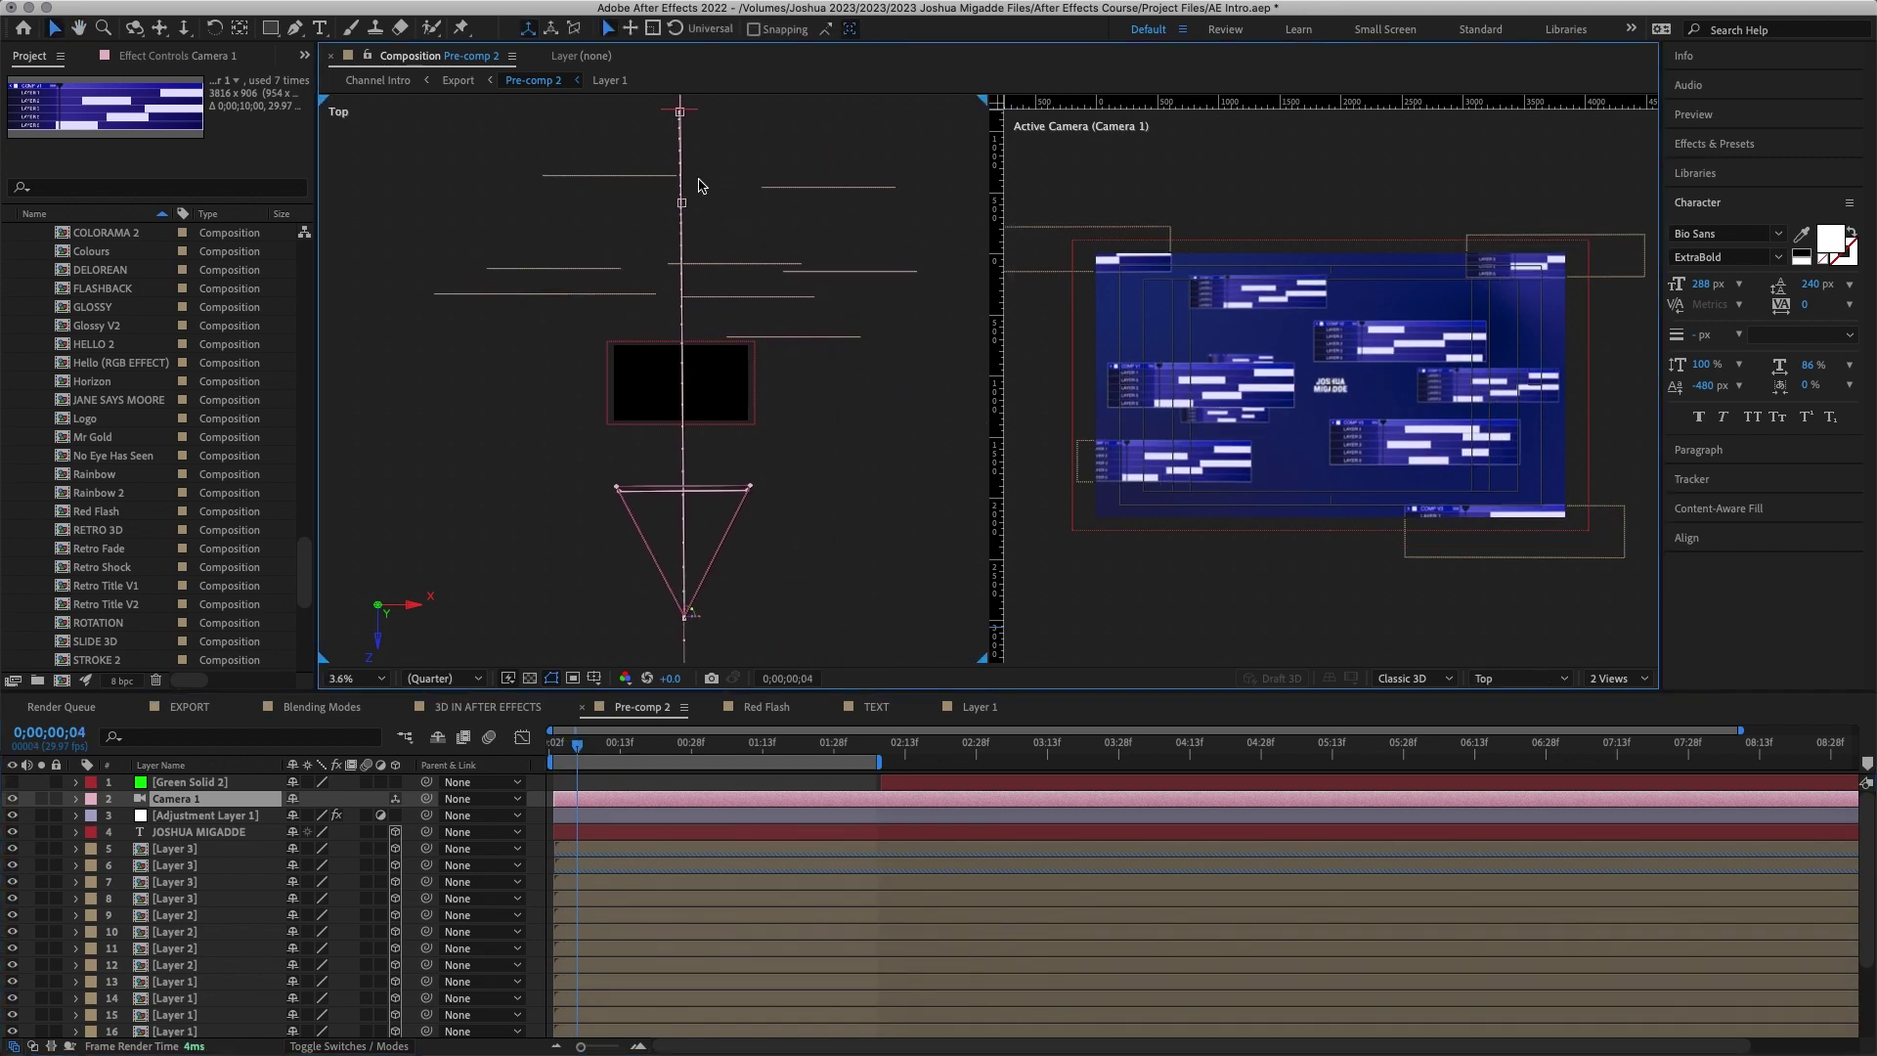
{"action": "left_click_drag", "start_coordinate": [606, 748], "coordinate": [719, 756]}
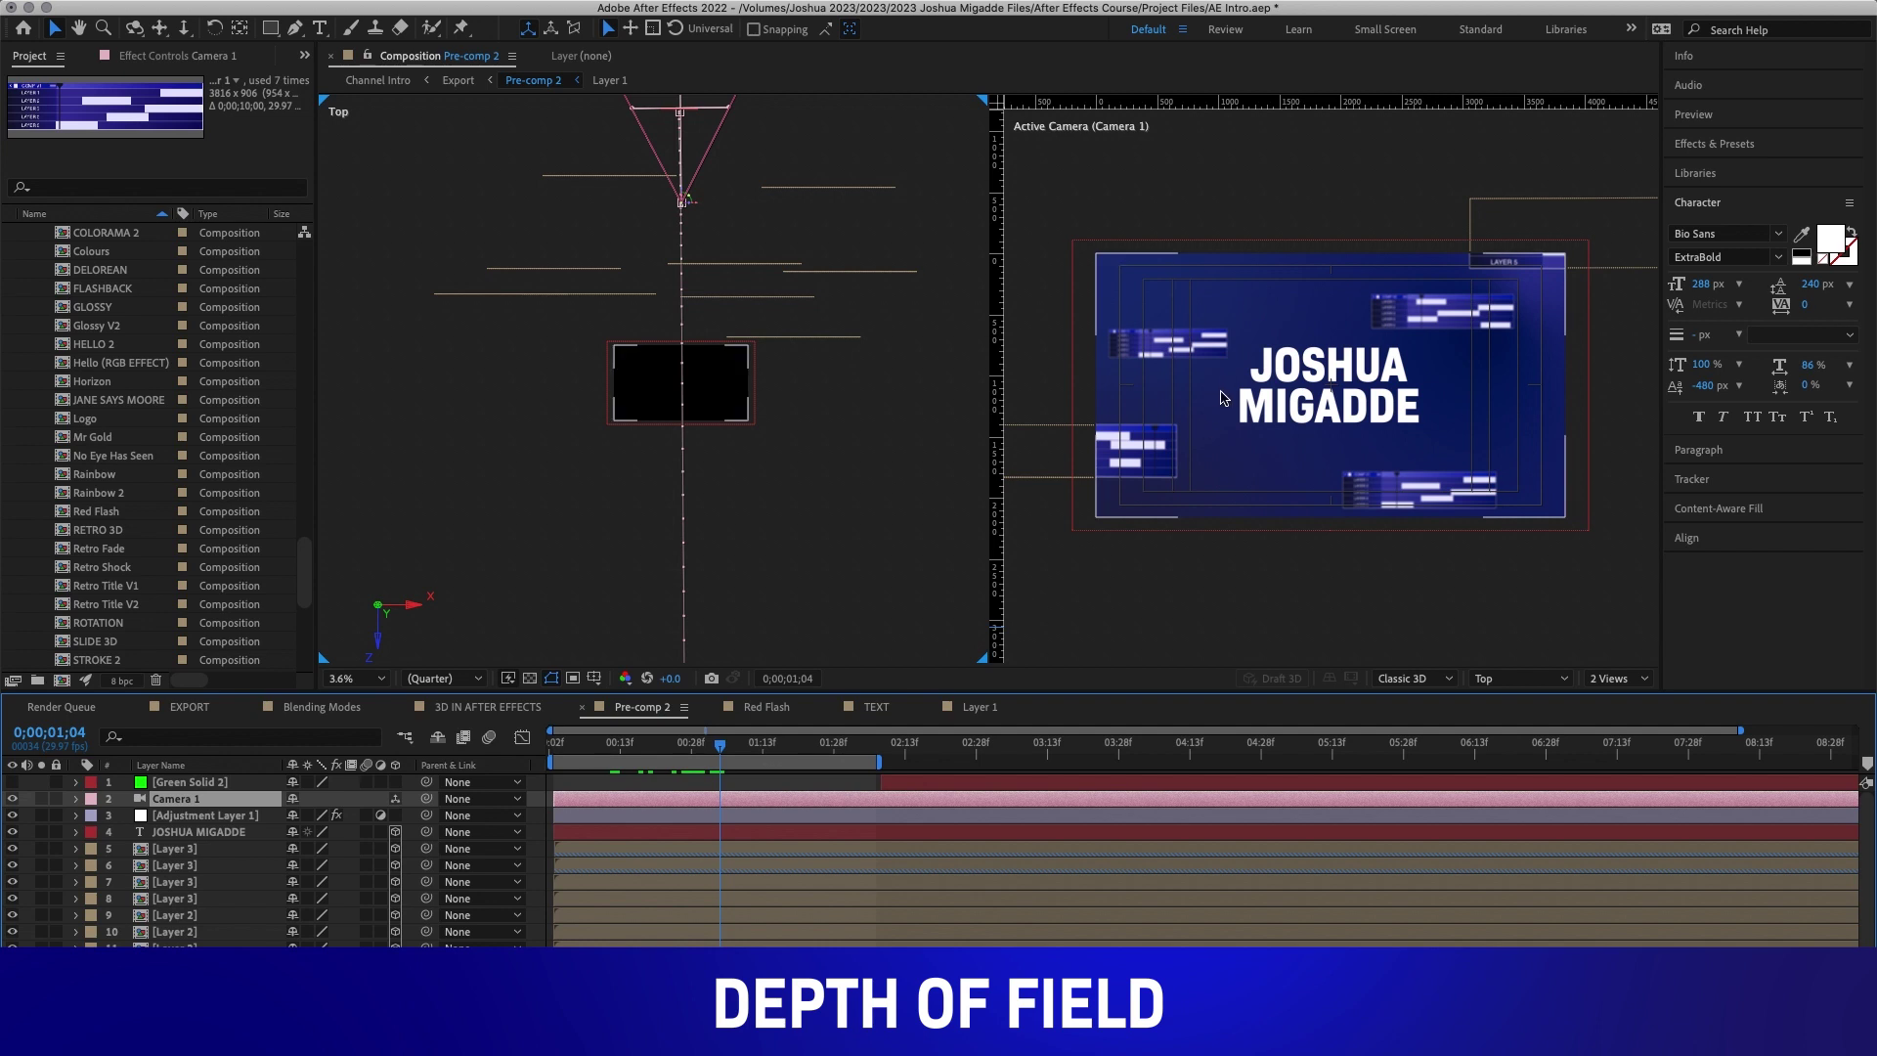
Step: Enlarge the composition views and examine the depth-of-field blur on the layers around the title text in the camera view
{"action": "key", "text": "grave"}
{"action": "scroll", "coordinate": [1200, 610], "scroll_direction": "up", "scroll_amount": 3}
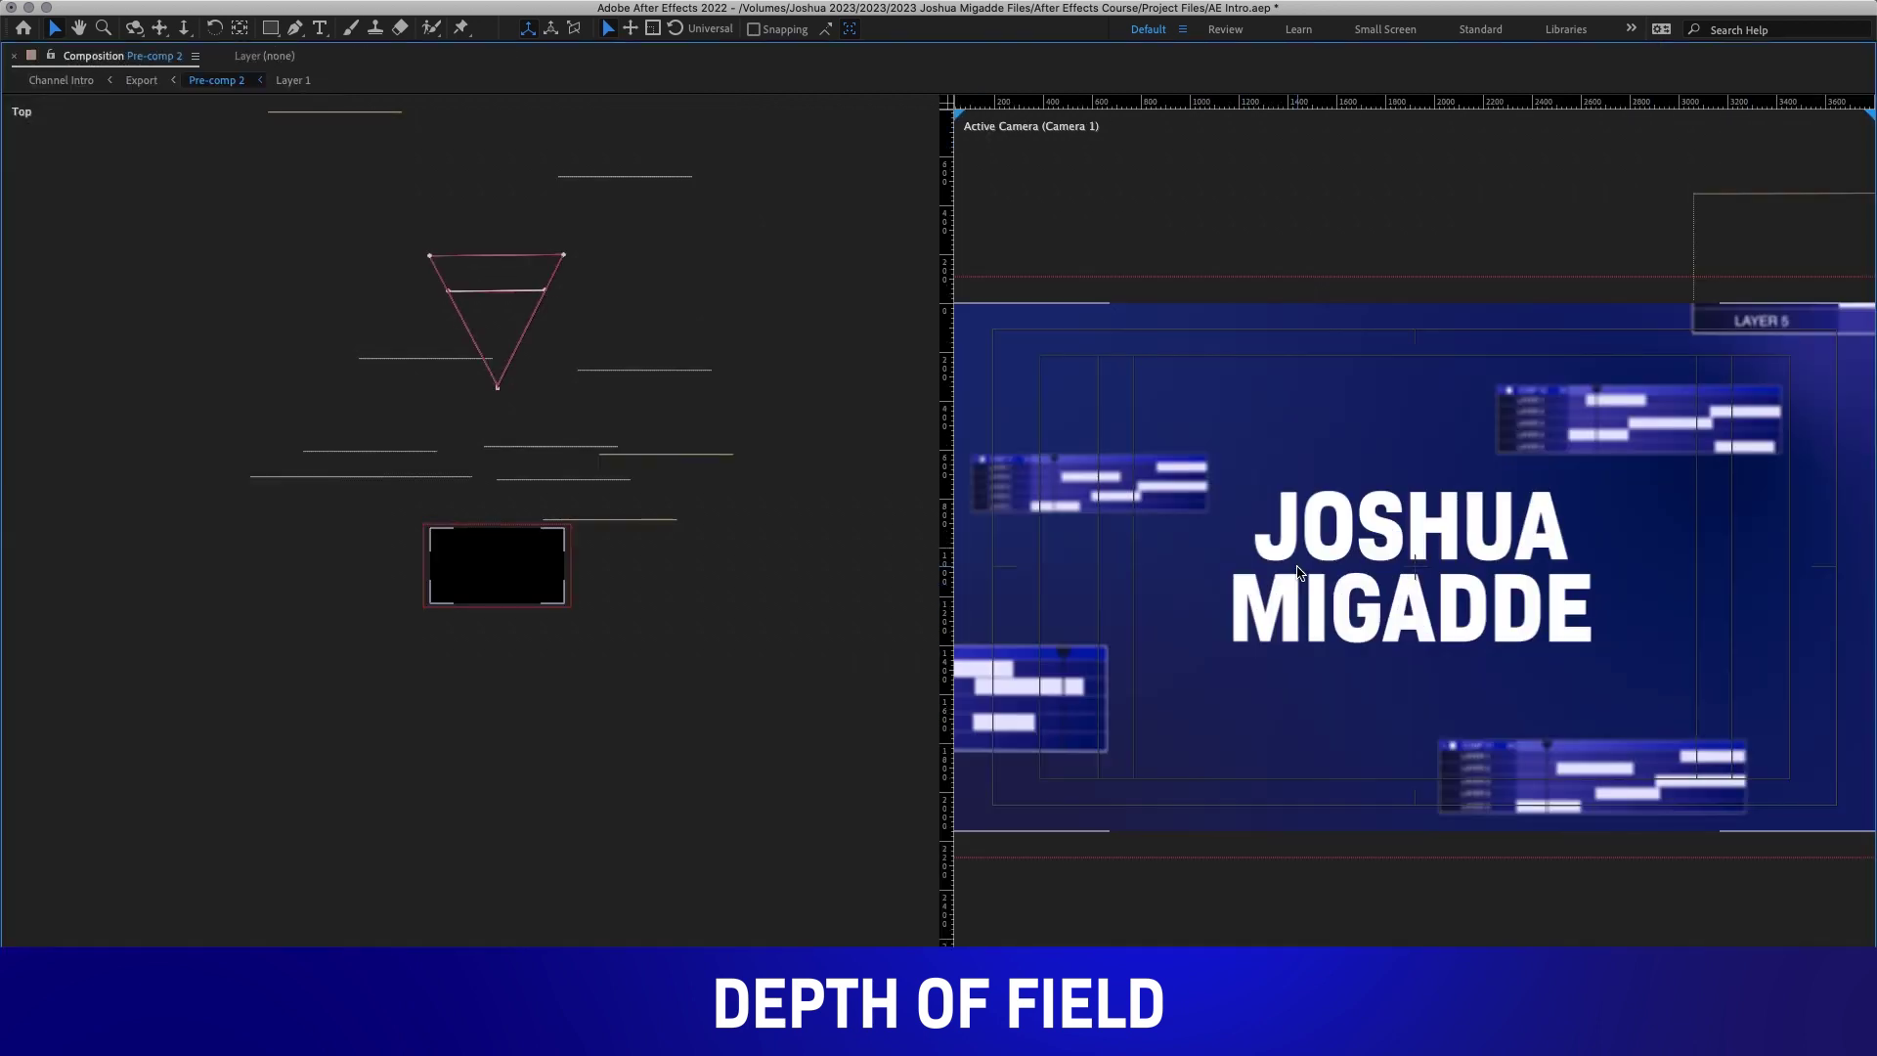
{"action": "left_click_drag", "start_coordinate": [1207, 579], "coordinate": [1397, 490]}
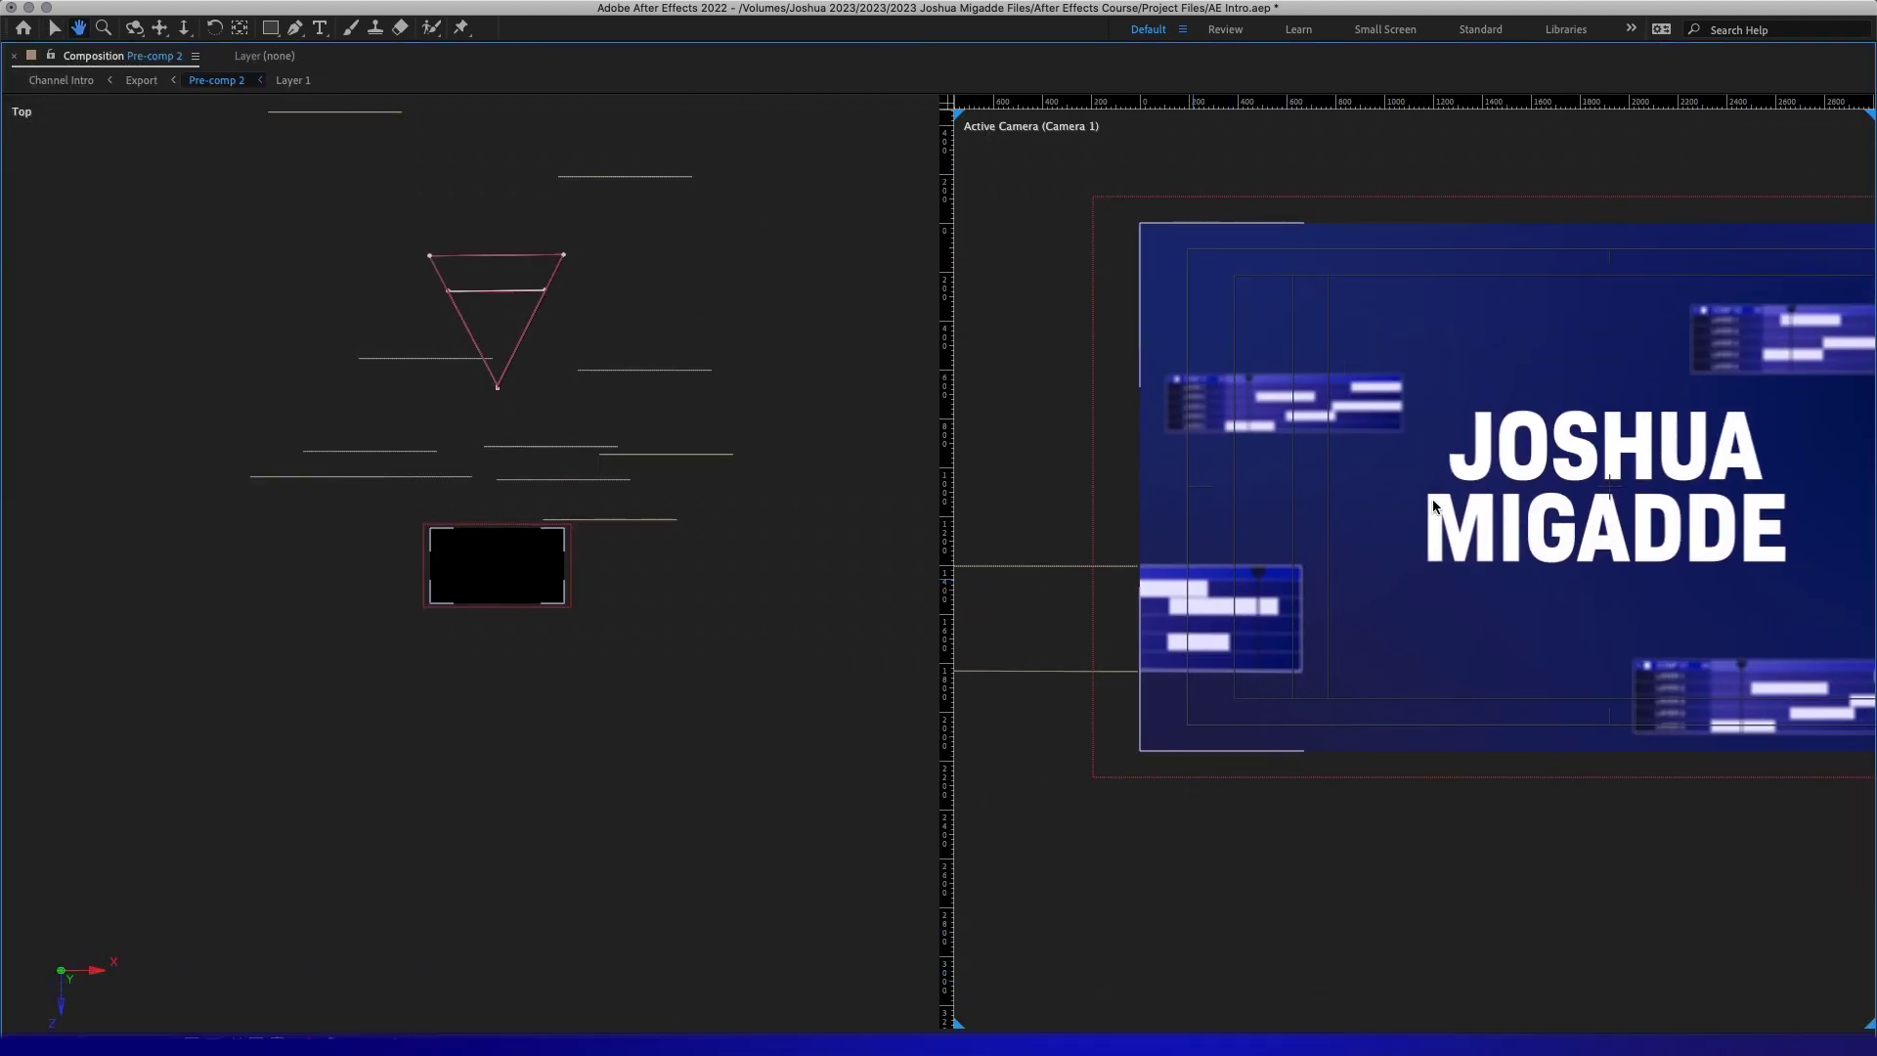
{"action": "key", "text": "v"}
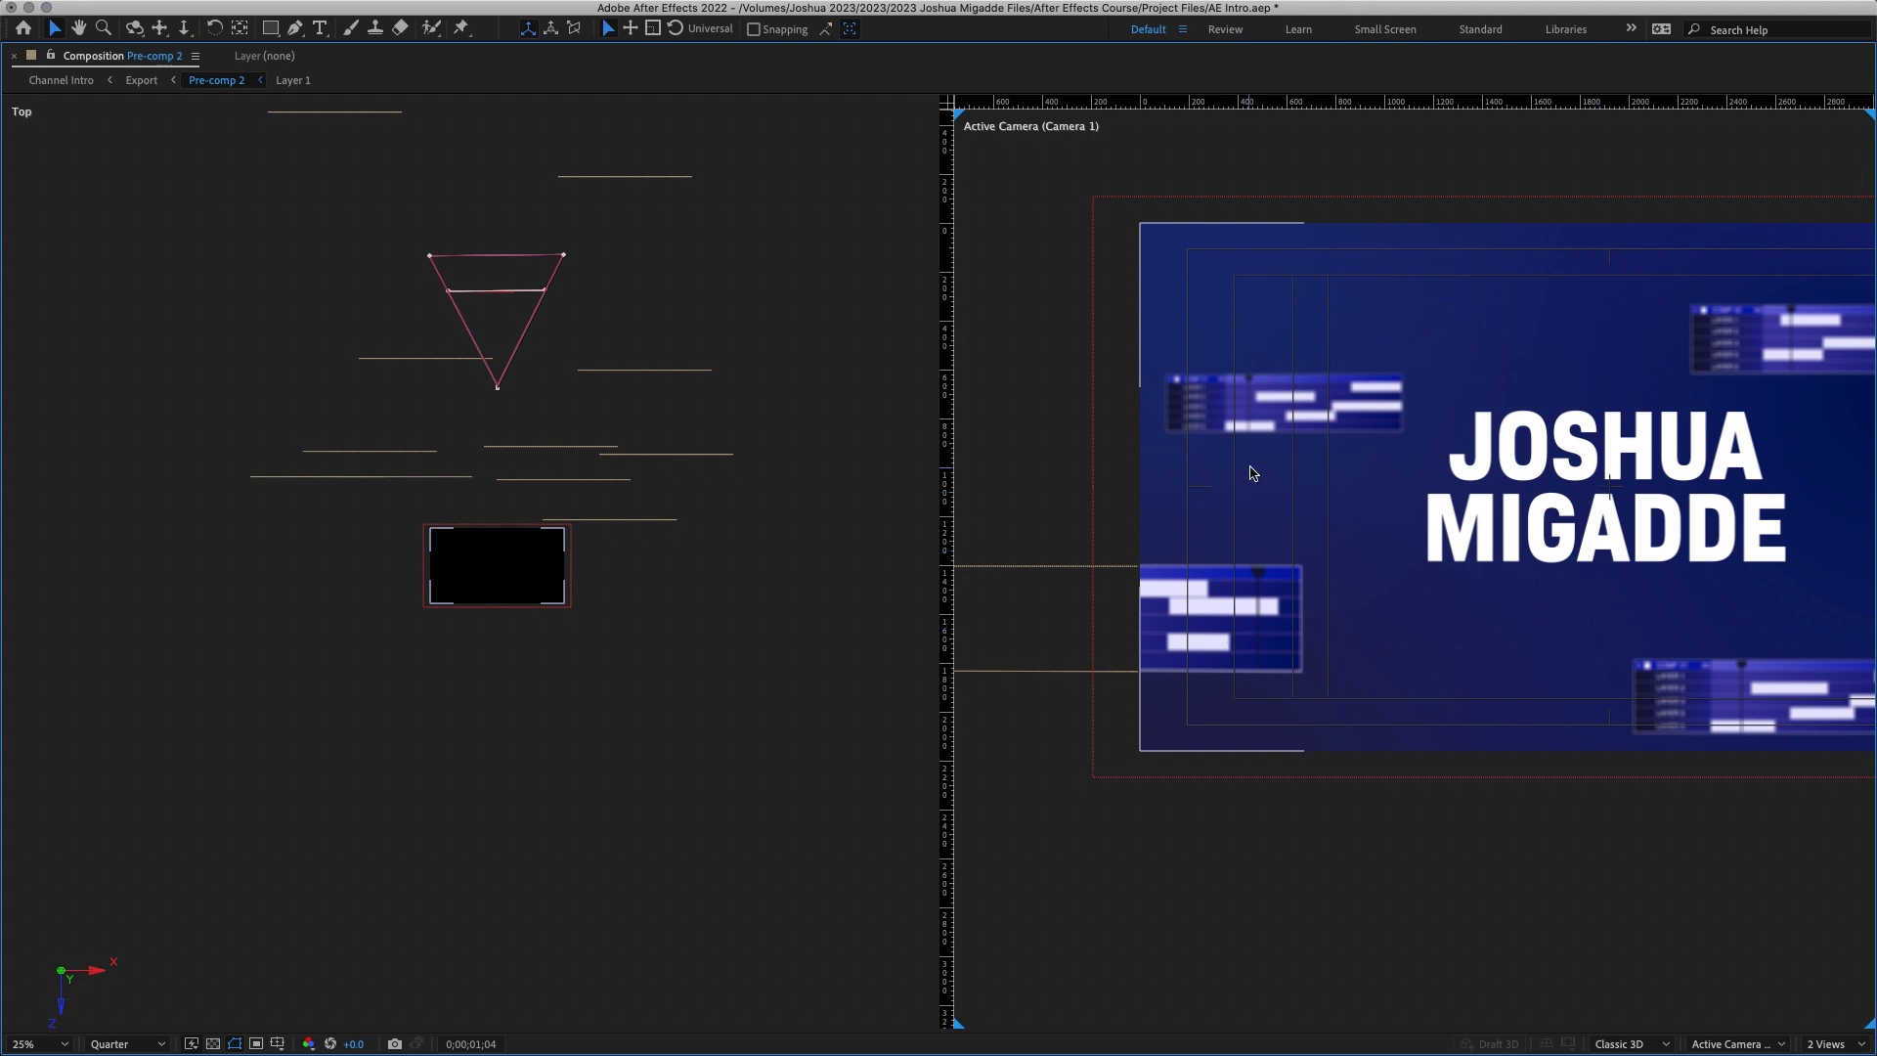
{"action": "key", "text": "grave"}
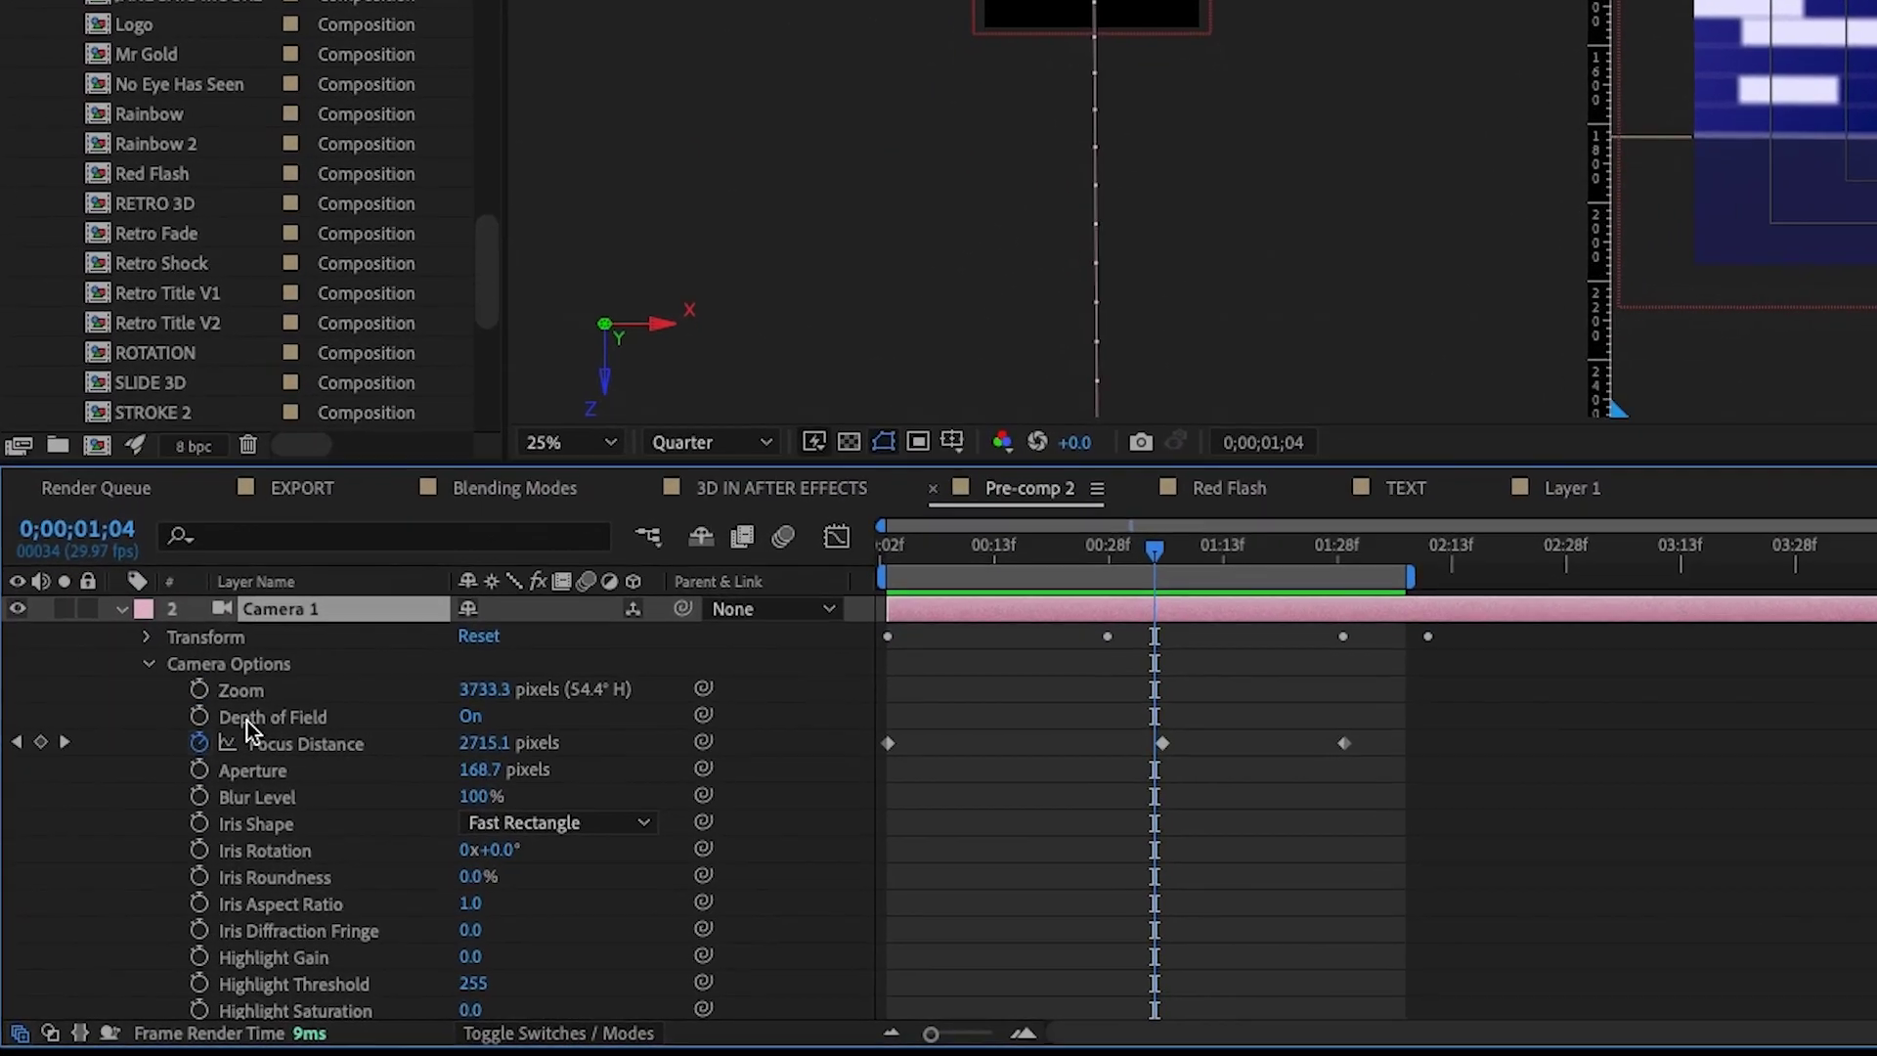
Step: Try raising Camera 1's Aperture to 346.7 pixels for stronger depth-of-field blur, and undo the change
{"action": "left_click", "coordinate": [244, 724]}
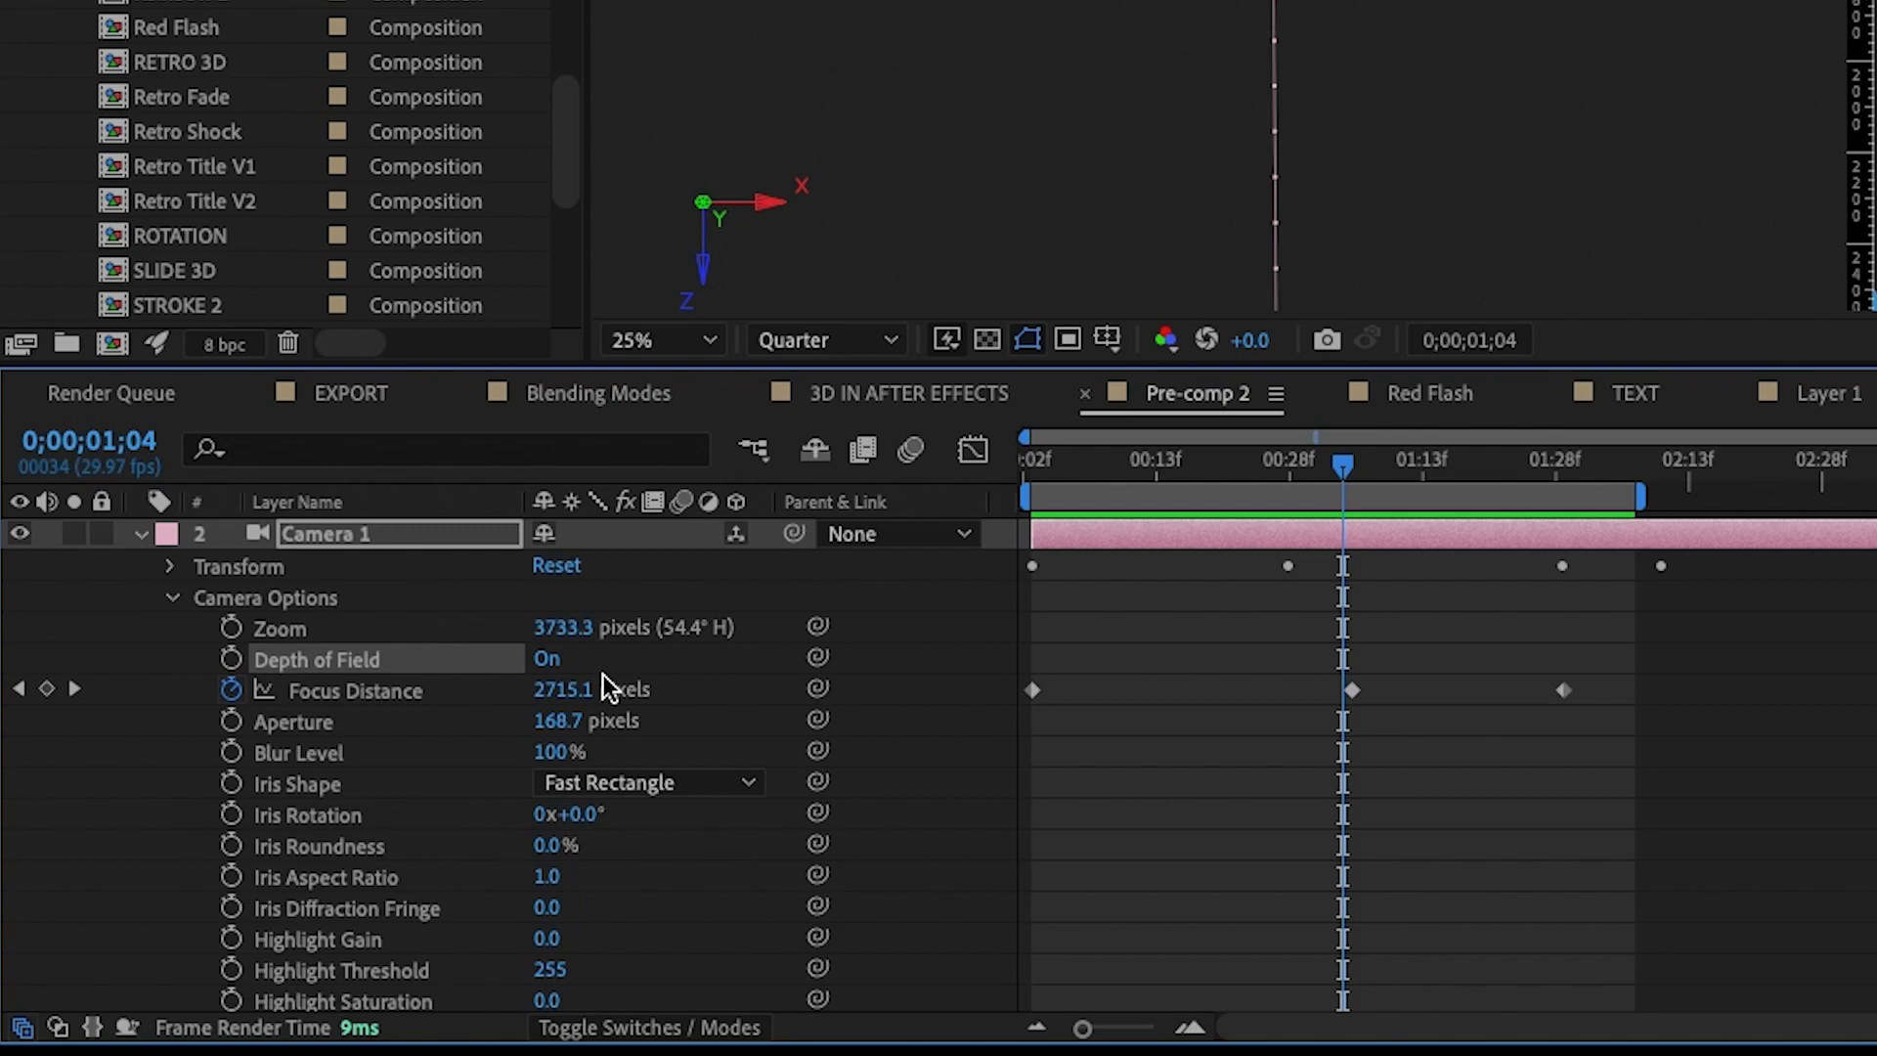
{"action": "left_click_drag", "start_coordinate": [565, 720], "coordinate": [623, 717]}
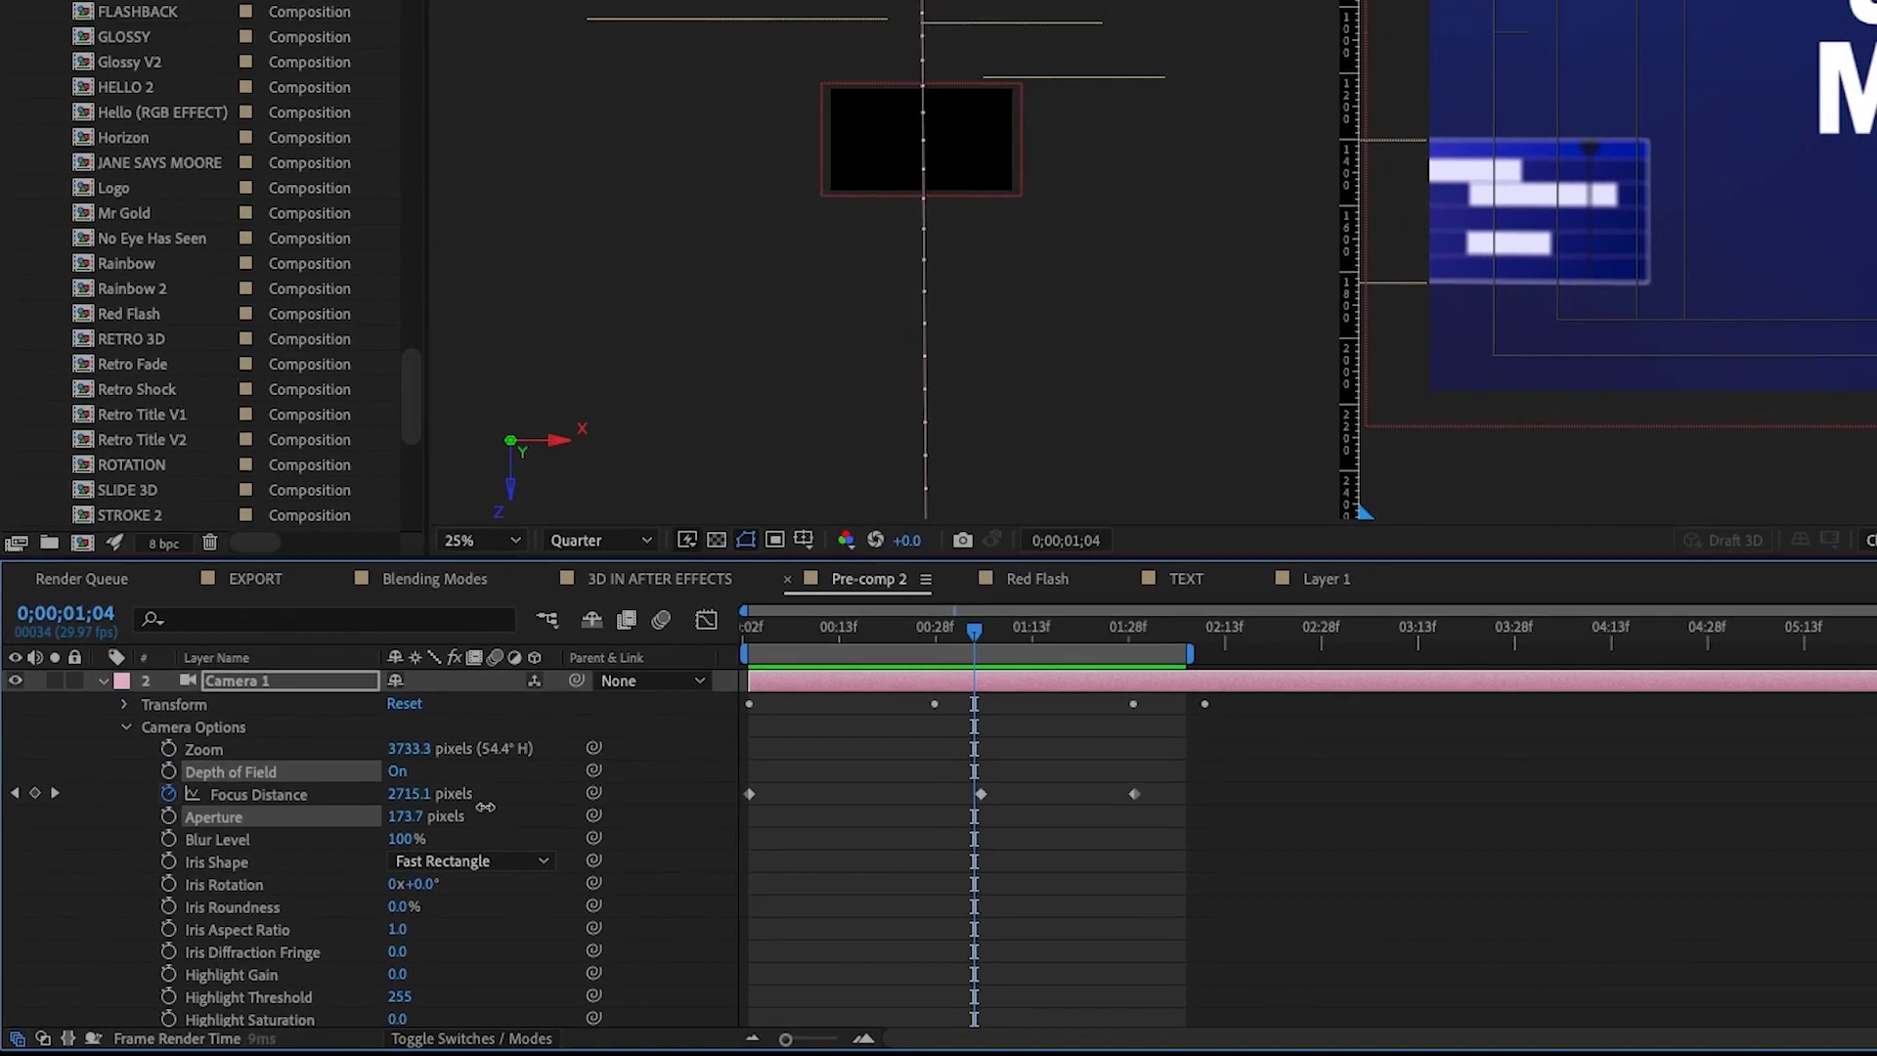
{"action": "left_click_drag", "start_coordinate": [461, 811], "coordinate": [636, 804]}
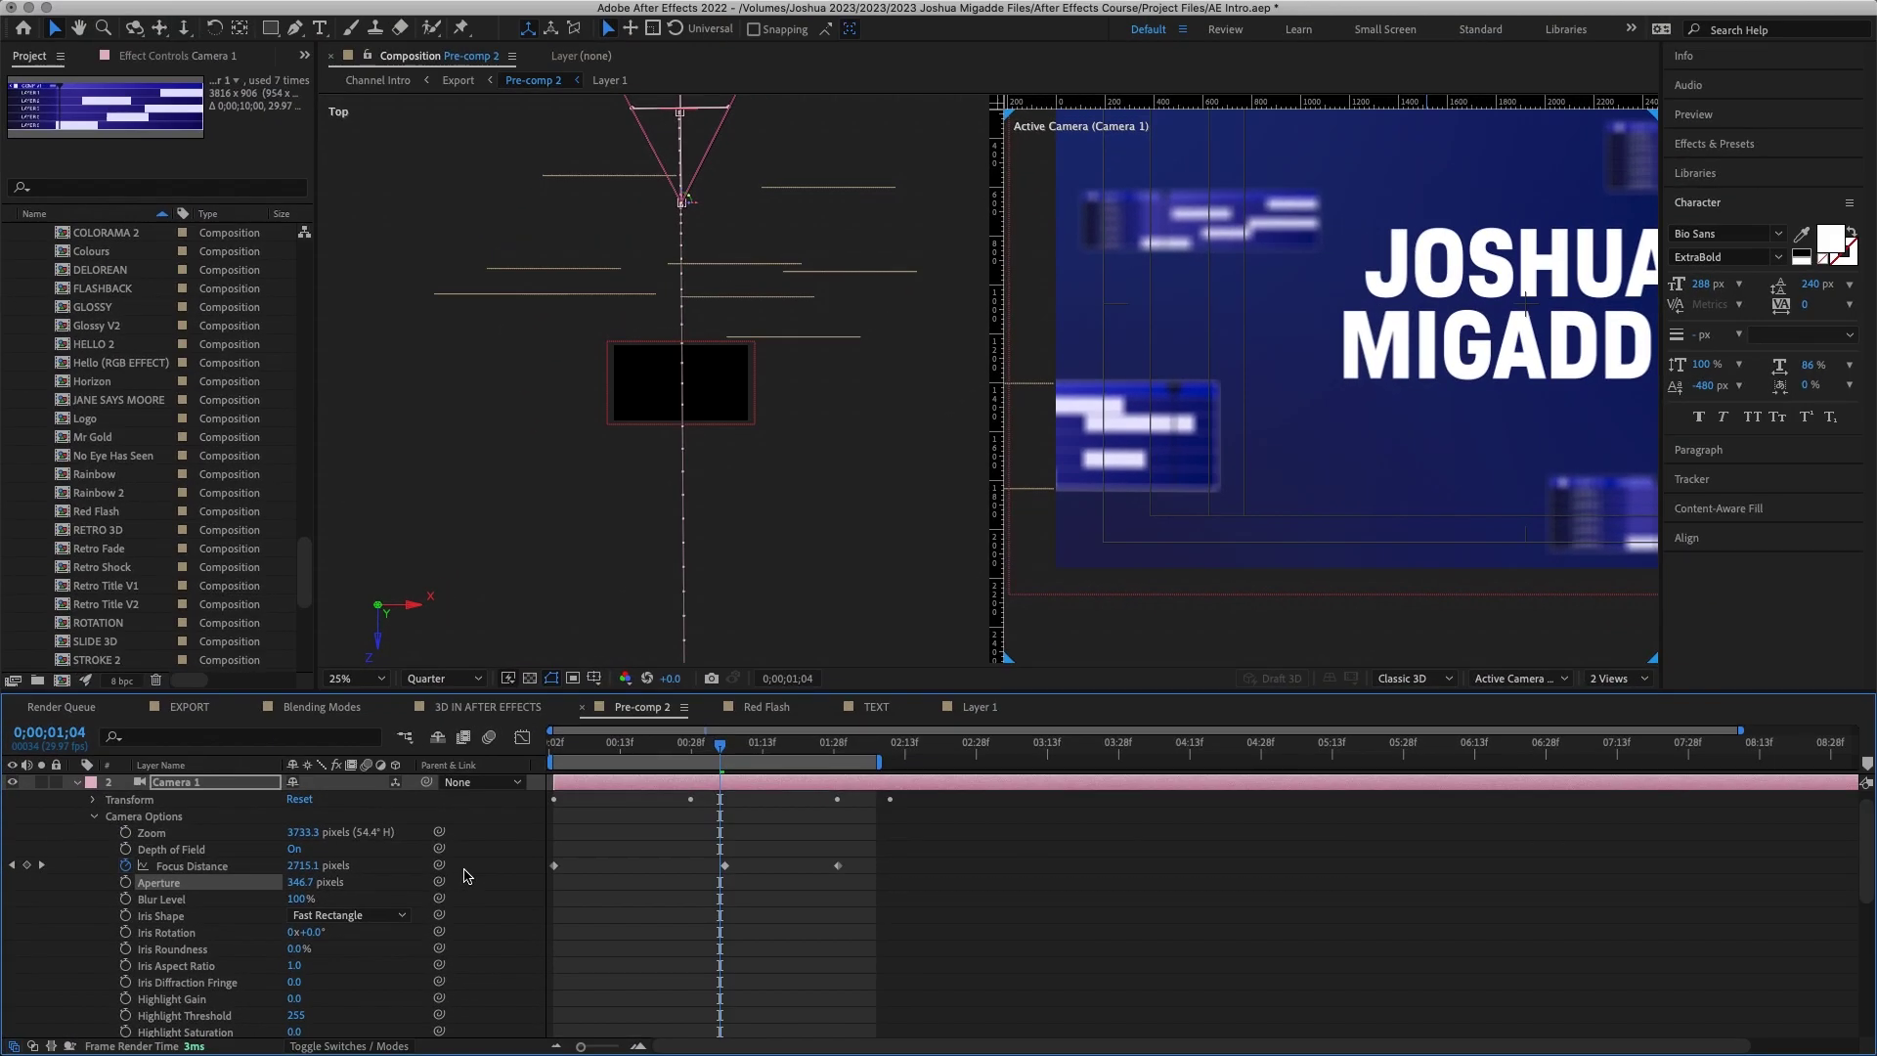
{"action": "key", "text": "super+z"}
{"action": "key", "text": "super+z"}
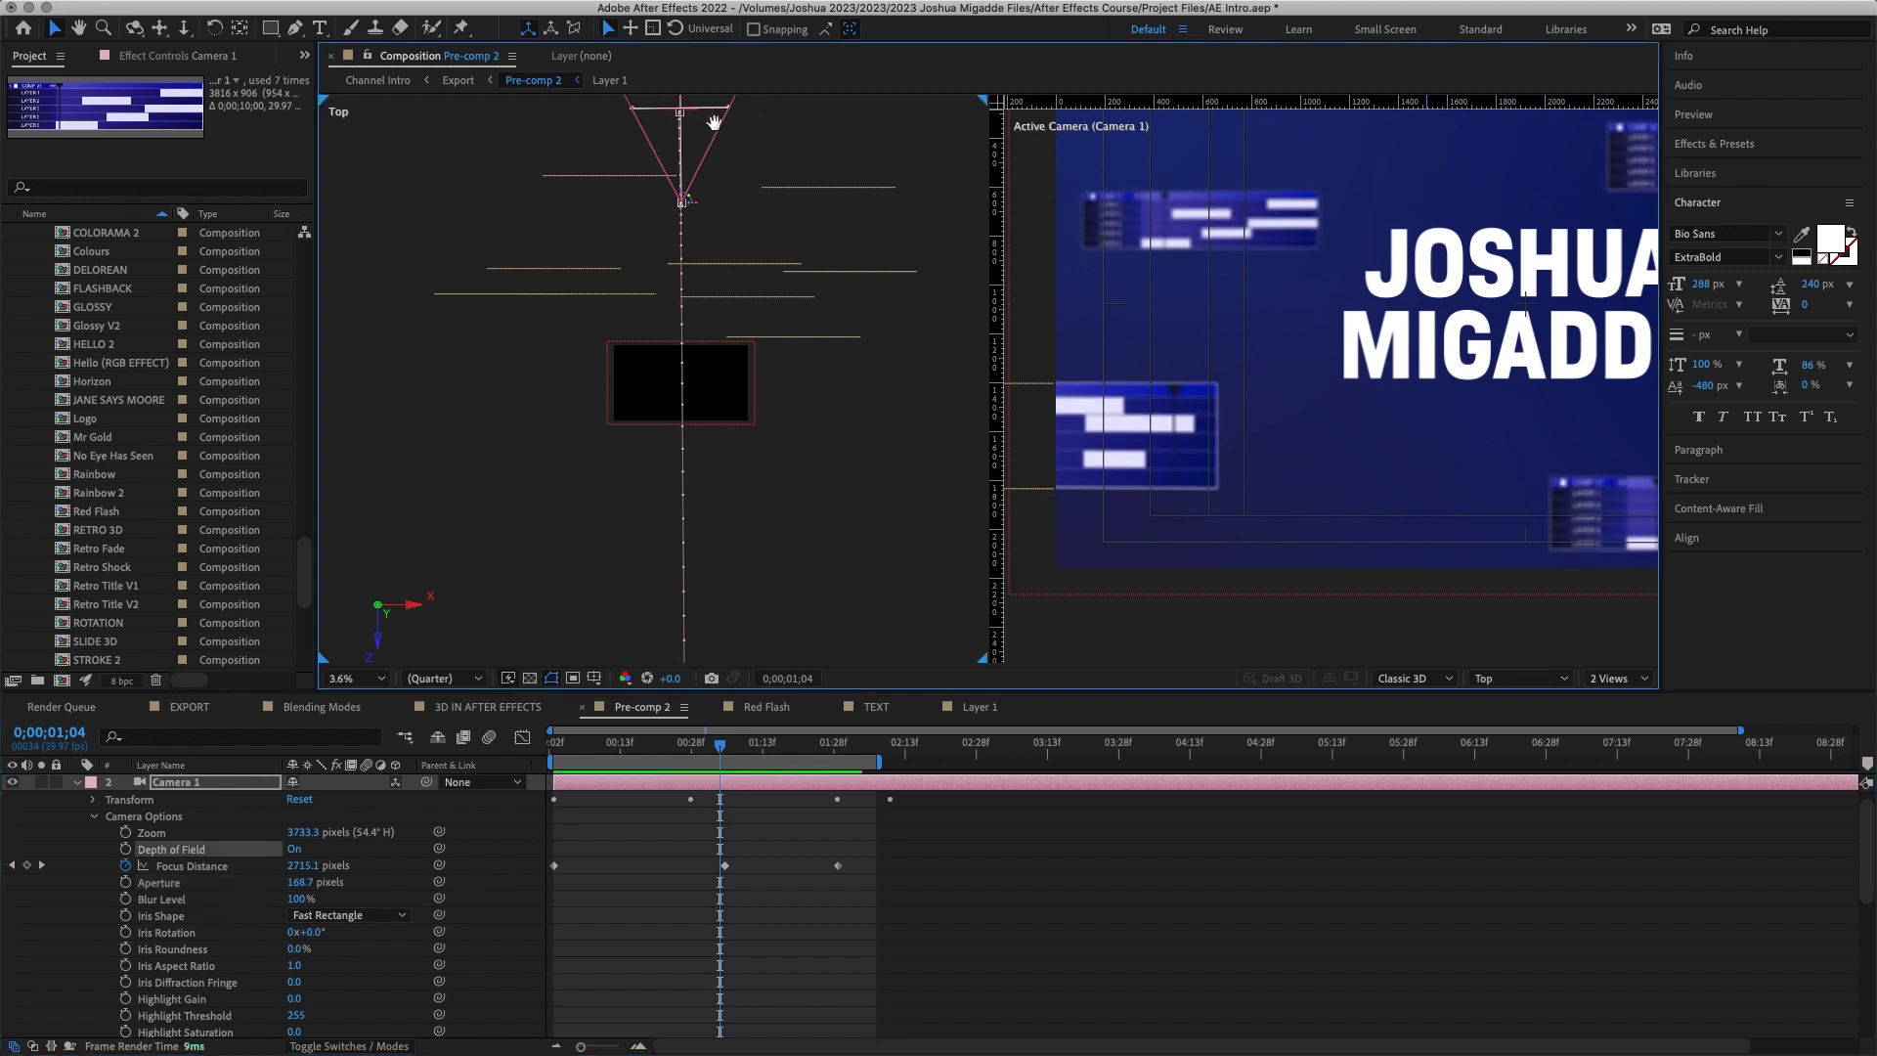
Step: Examine in the Top view where Camera 1's focus plane lies relative to the title text layer
{"action": "left_click_drag", "start_coordinate": [711, 117], "coordinate": [731, 311]}
{"action": "scroll", "coordinate": [706, 304], "scroll_direction": "up", "scroll_amount": 4}
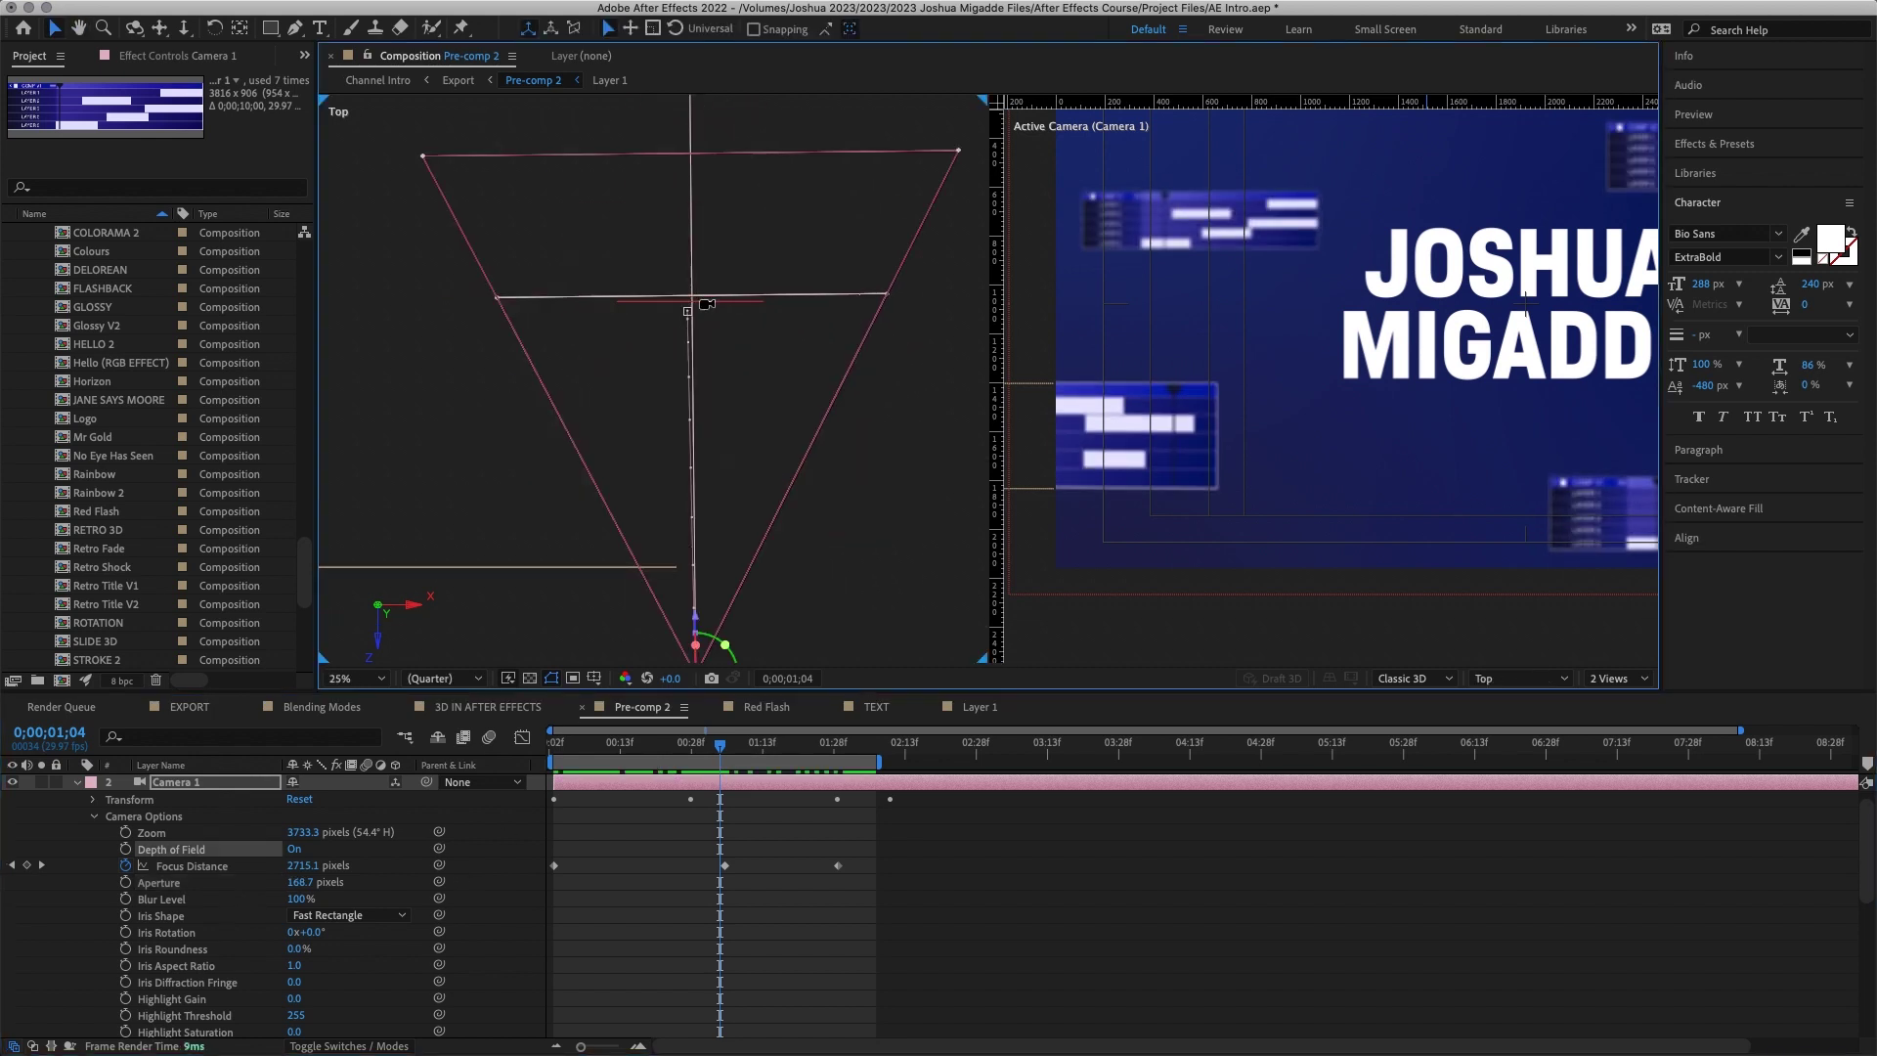
{"action": "scroll", "coordinate": [706, 304], "scroll_direction": "up", "scroll_amount": 3}
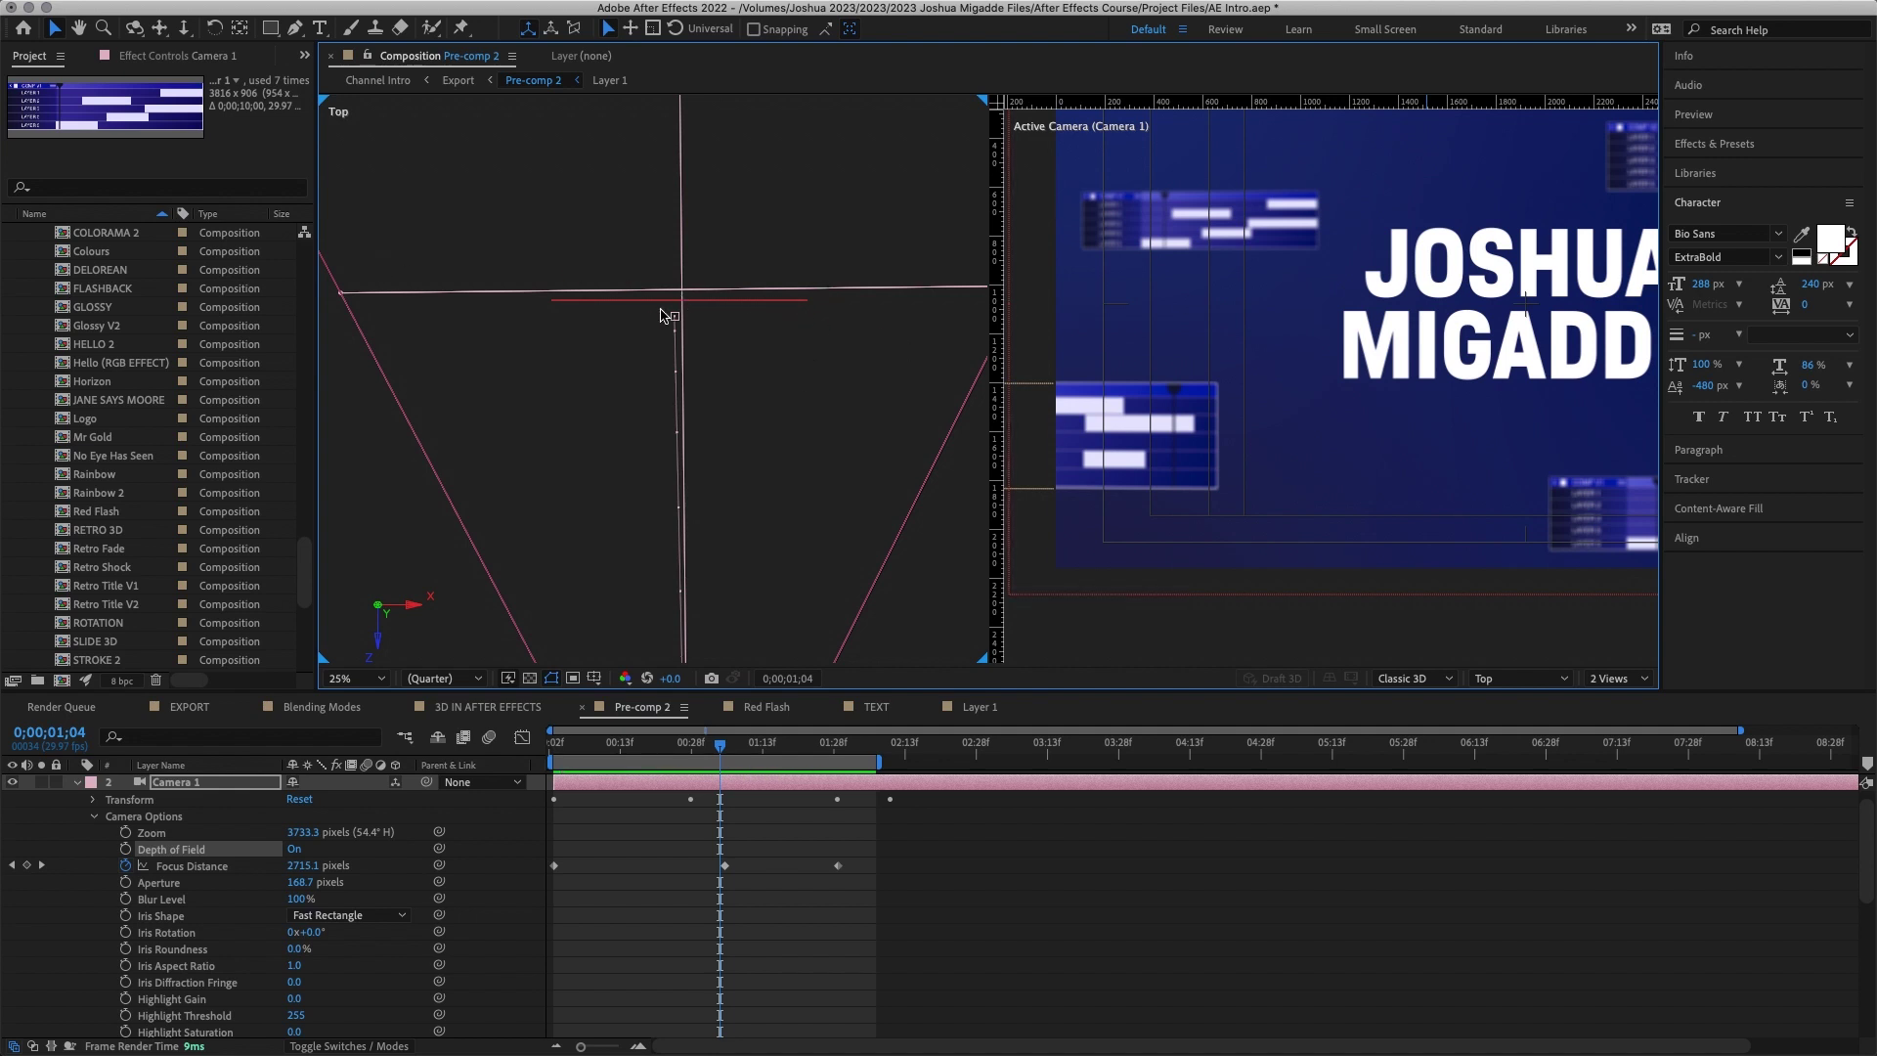
{"action": "scroll", "coordinate": [684, 587], "scroll_direction": "down", "scroll_amount": 2}
{"action": "left_click", "coordinate": [1373, 437]}
{"action": "scroll", "coordinate": [1373, 437], "scroll_direction": "down", "scroll_amount": 2}
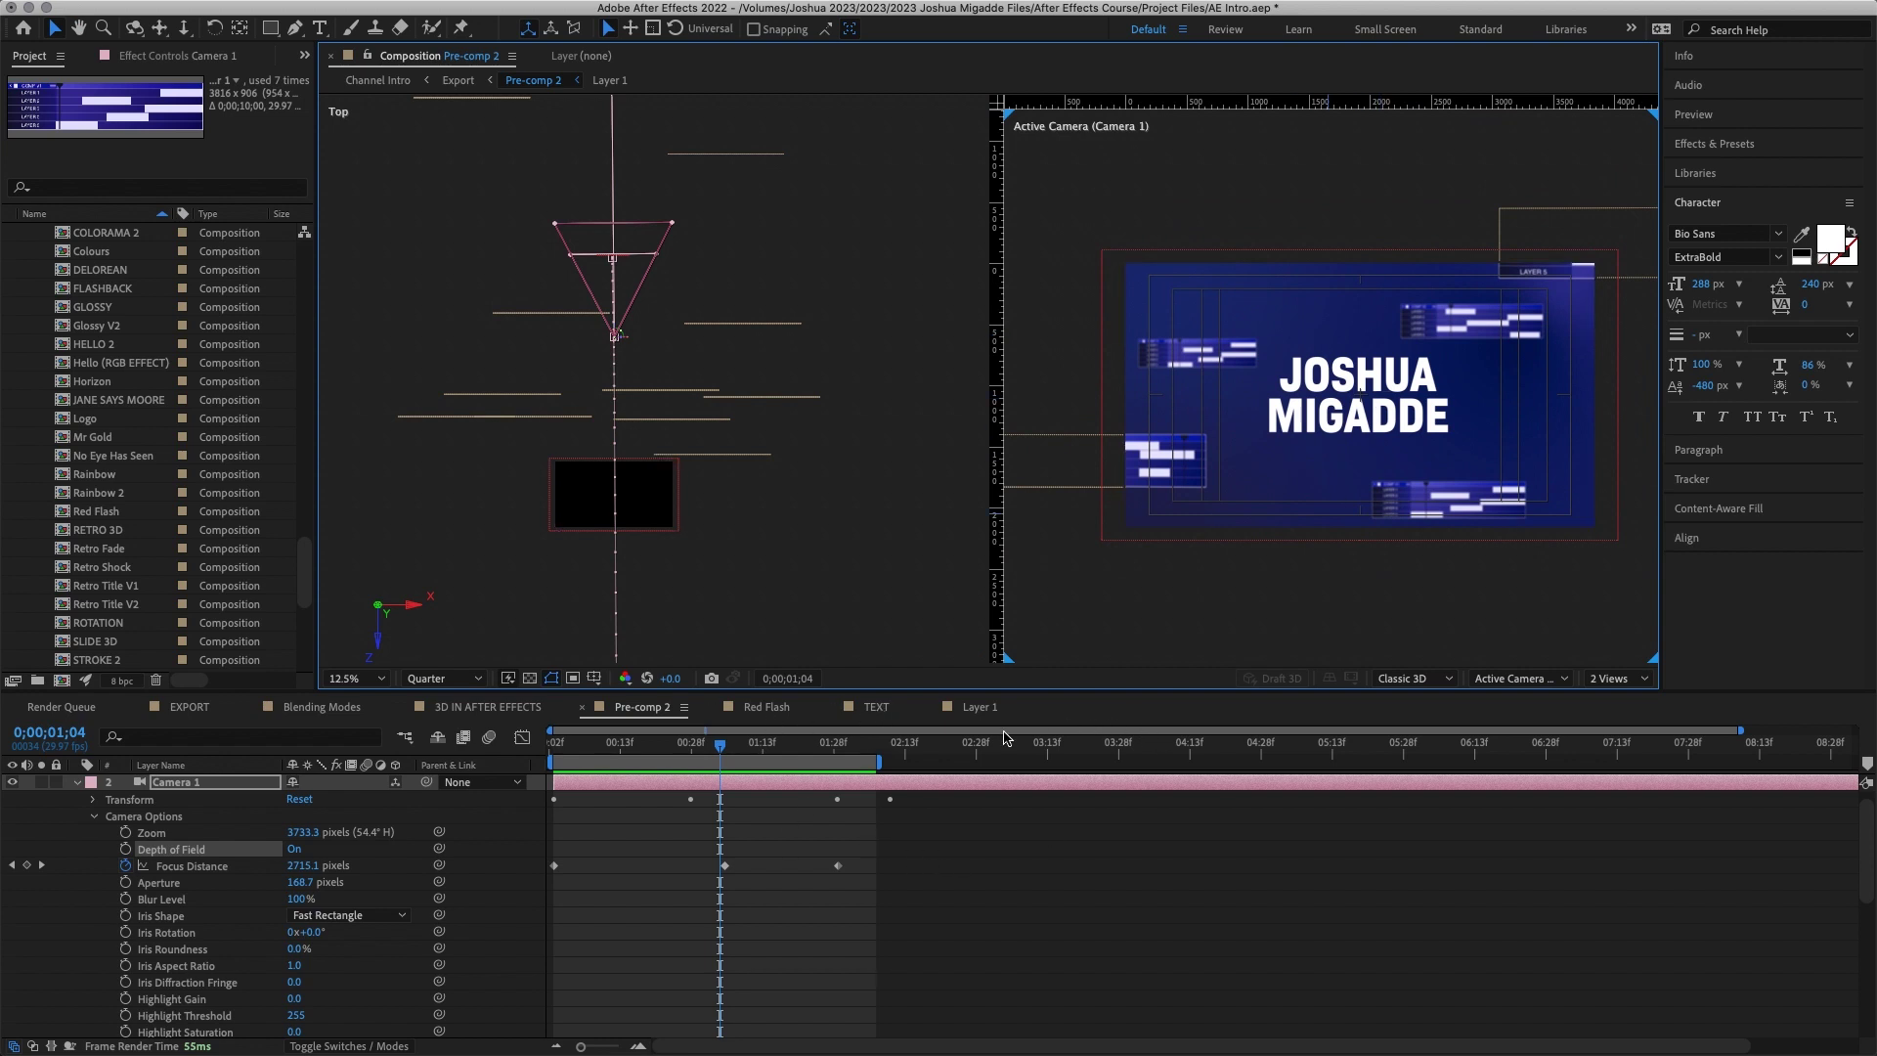
Step: Check the Layer 1 composition, return to Pre-comp 2 and scrub its camera move from the start to 0;00;01;28
{"action": "left_click", "coordinate": [980, 707]}
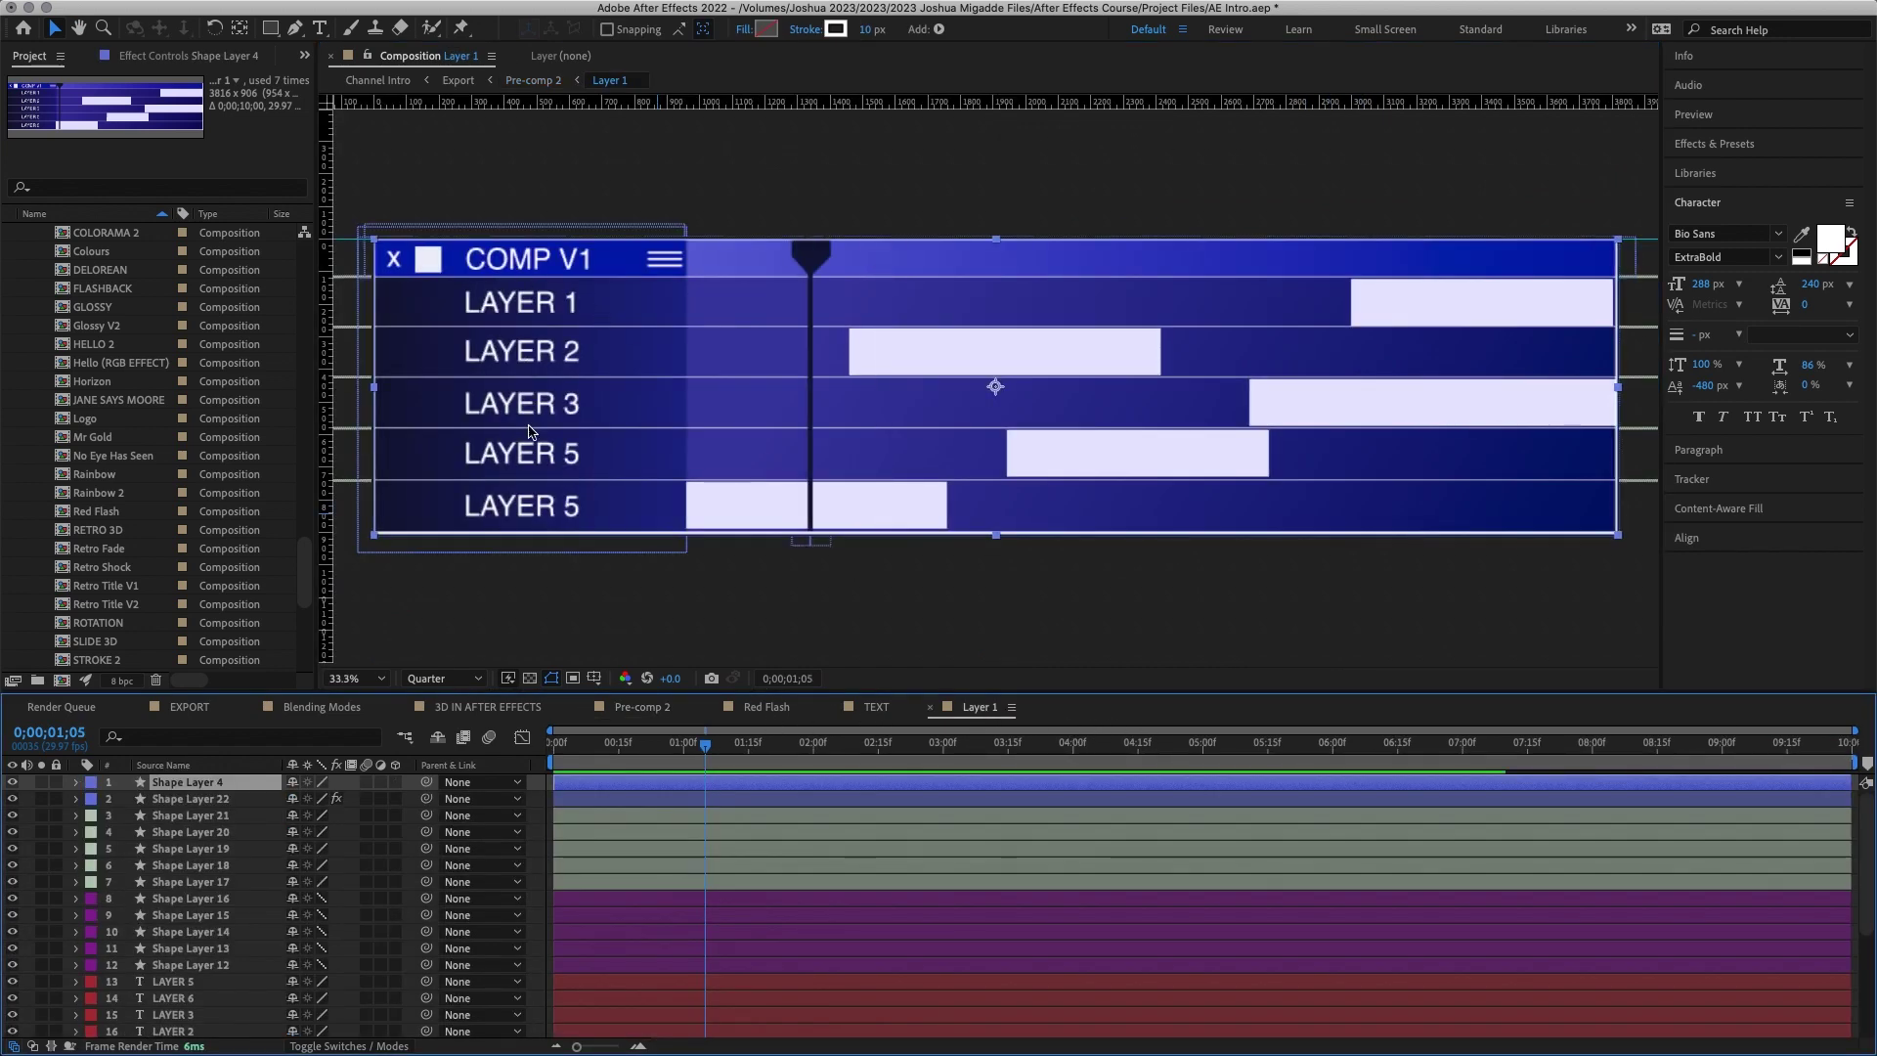
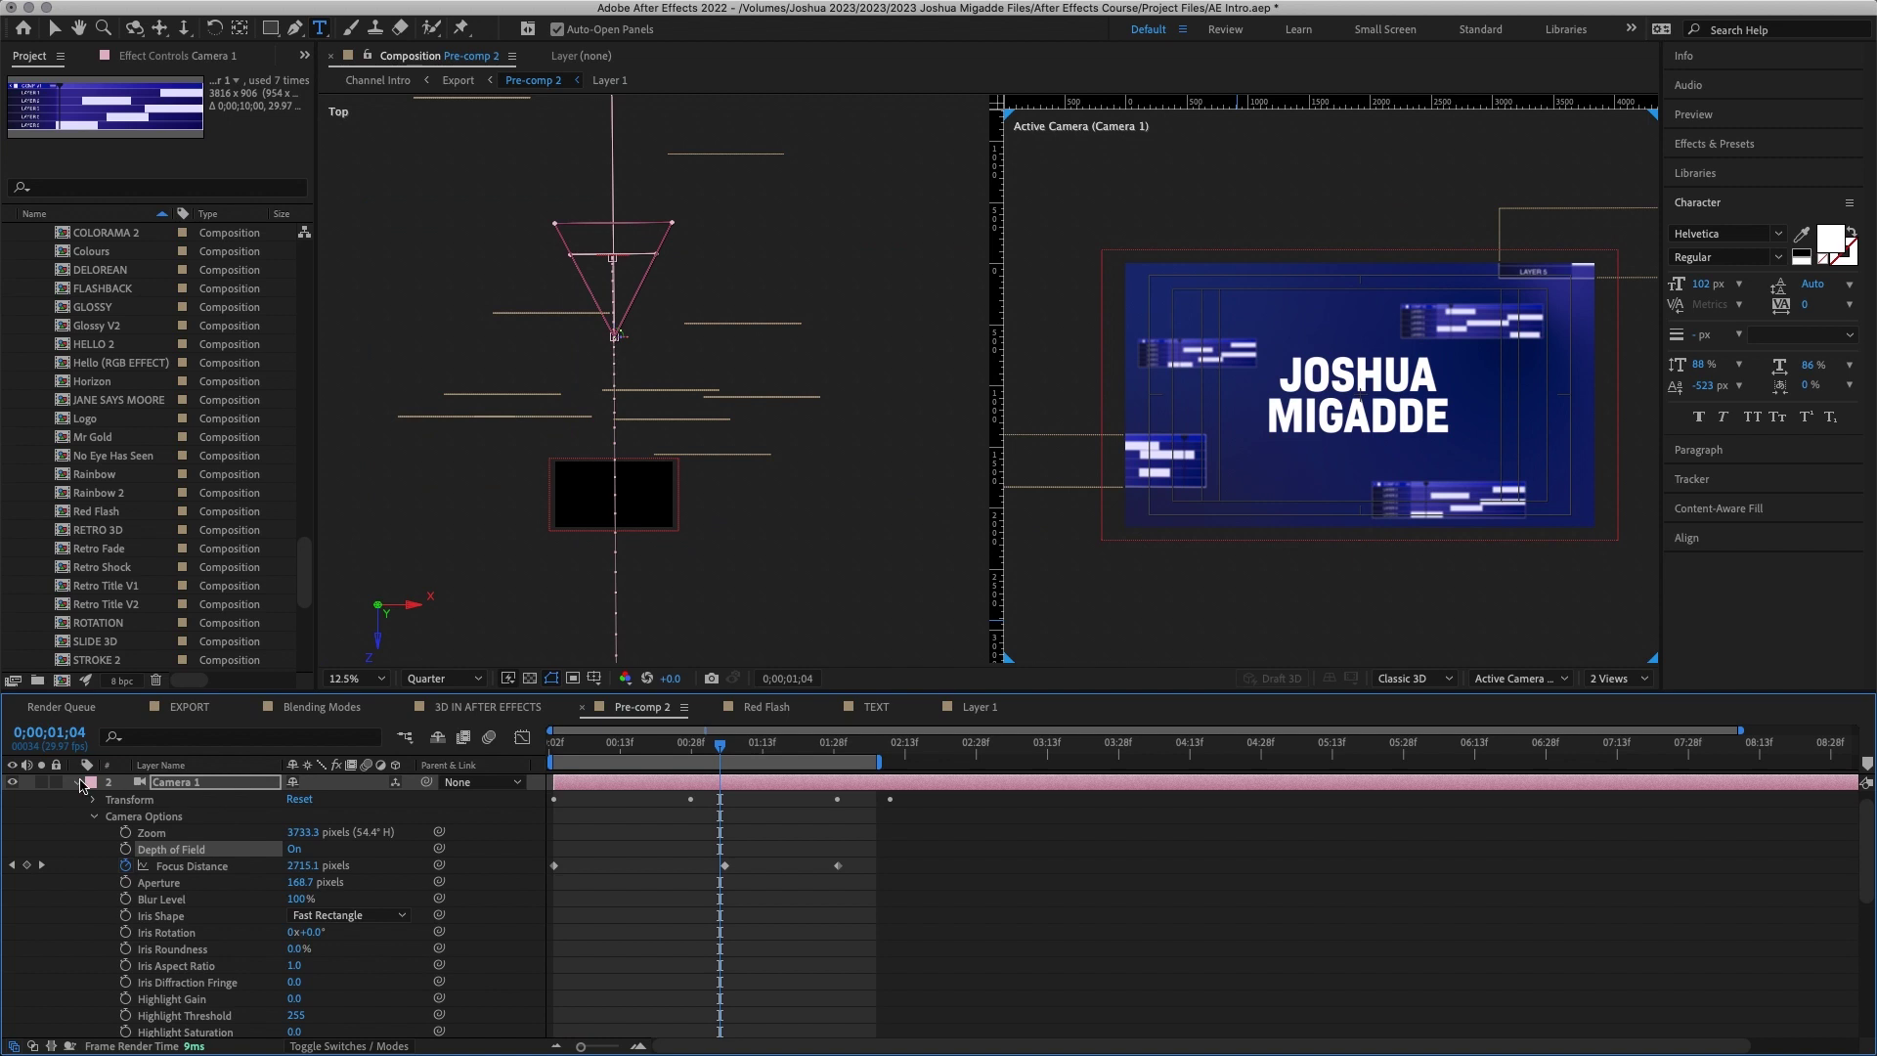
{"action": "left_click", "coordinate": [77, 782]}
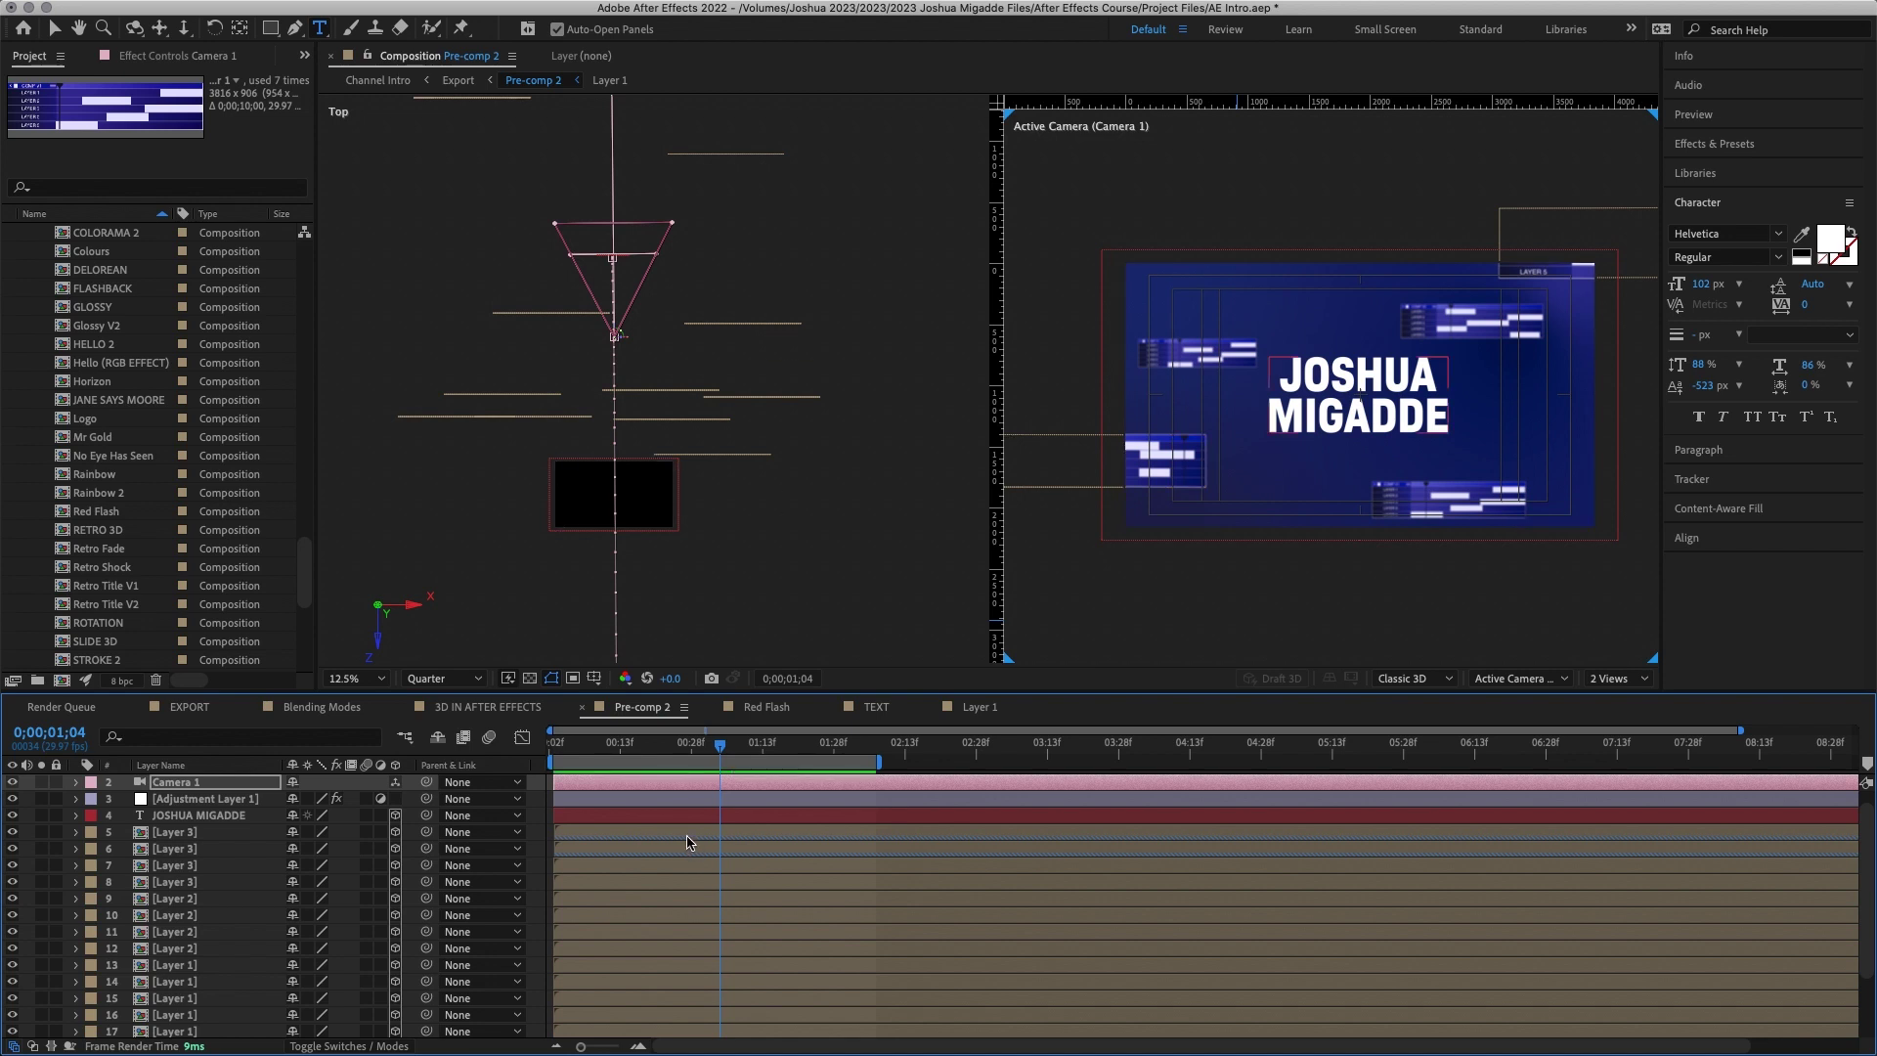
{"action": "left_click", "coordinate": [554, 746]}
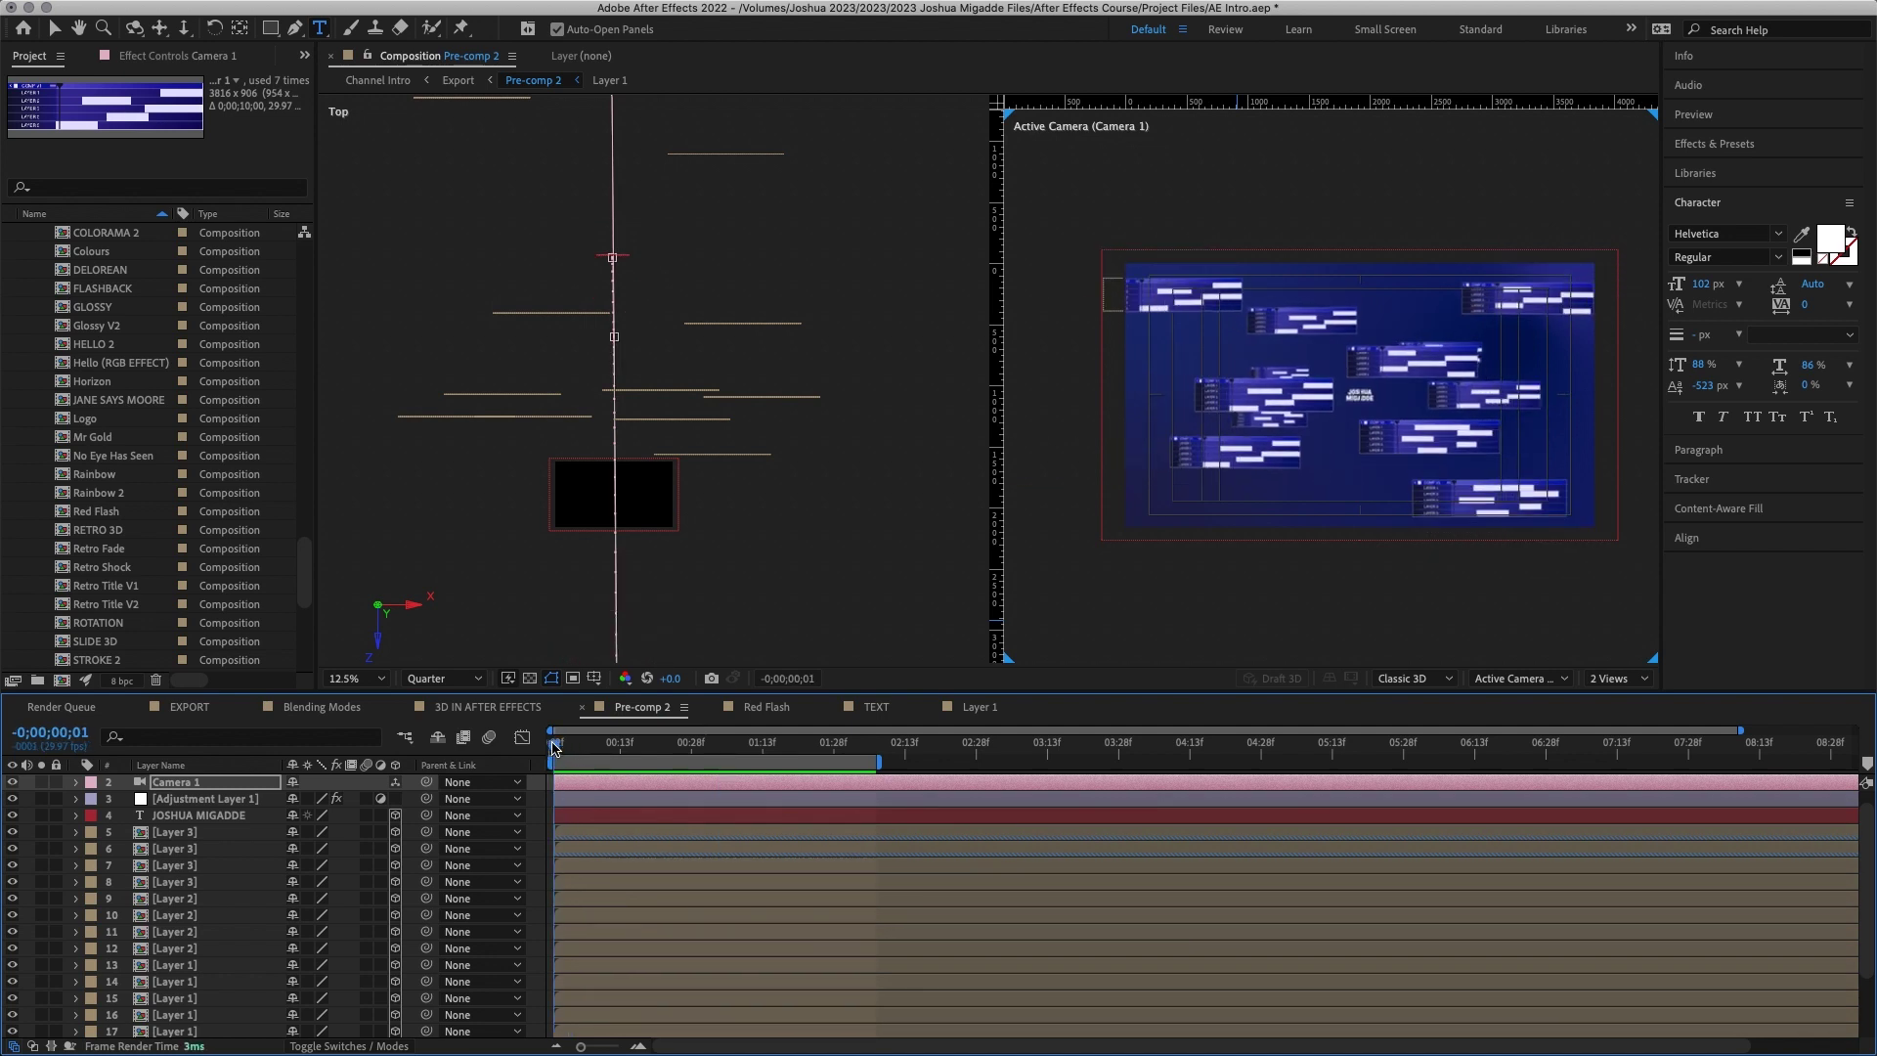
{"action": "left_click_drag", "start_coordinate": [553, 746], "coordinate": [834, 750]}
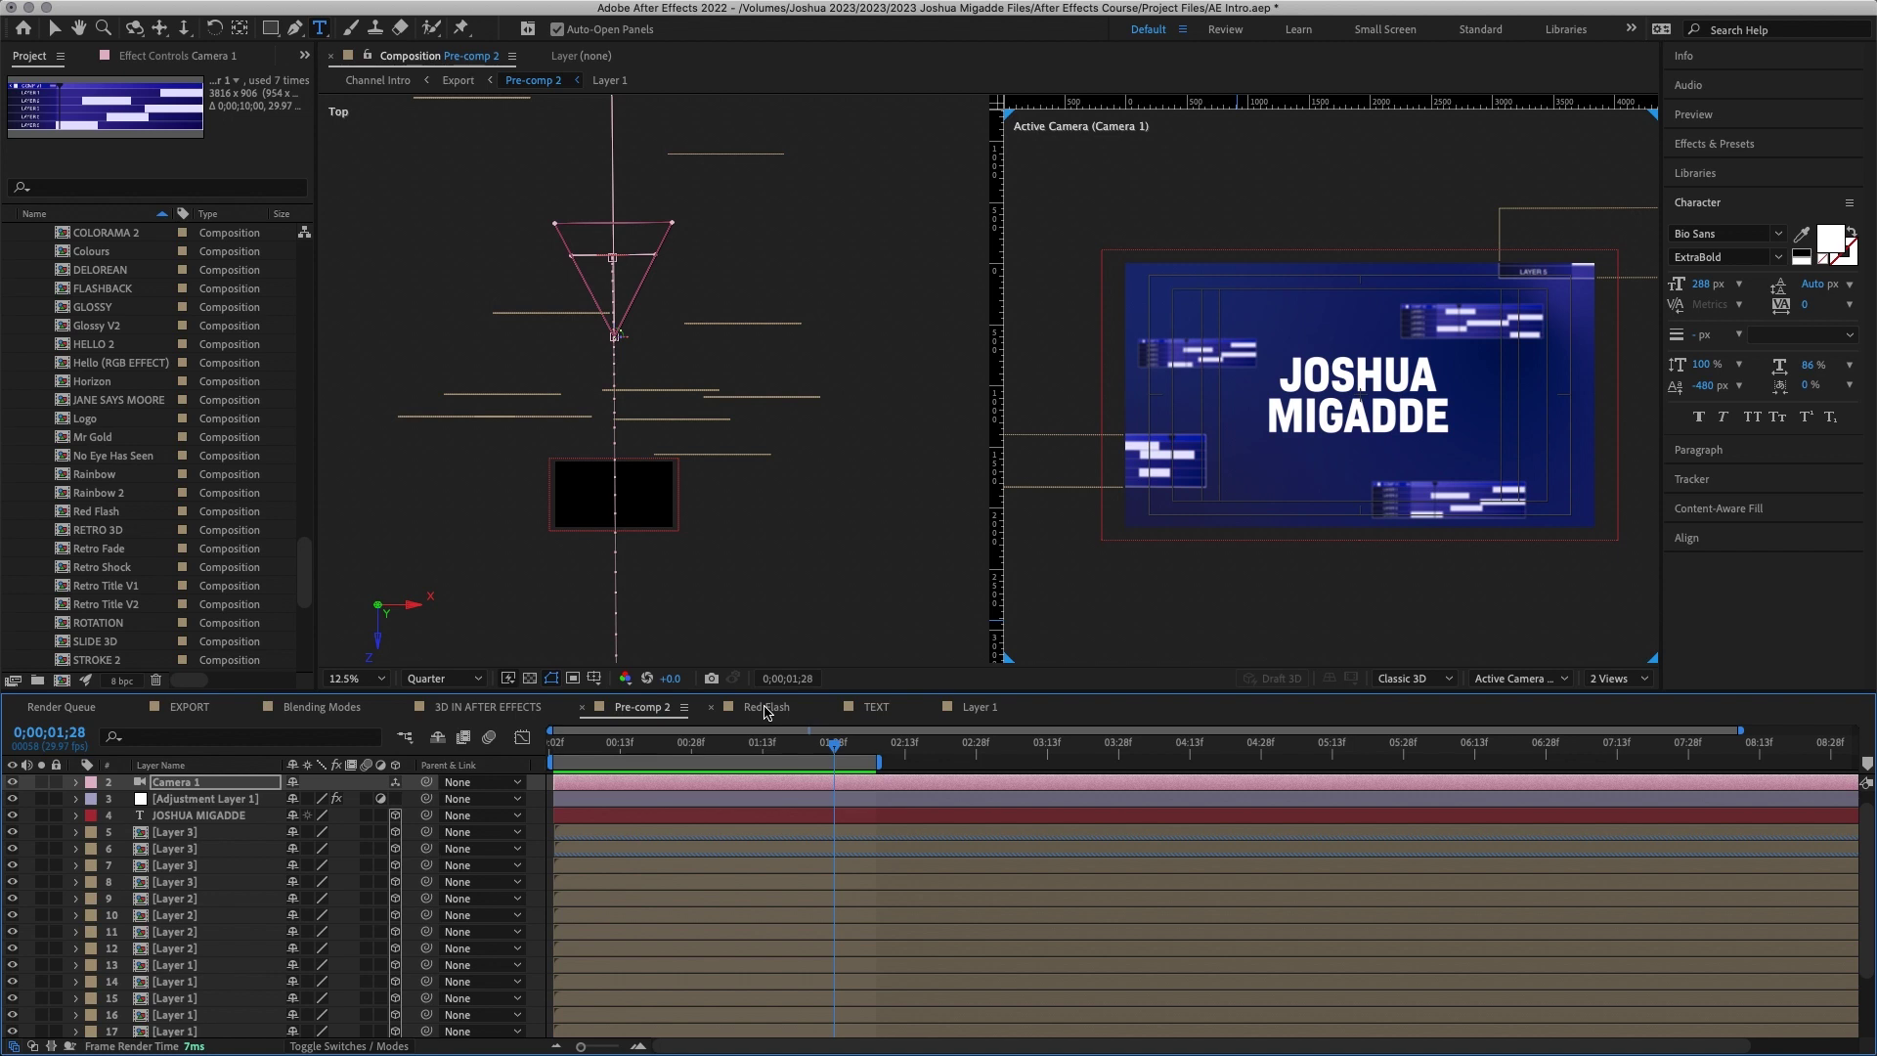
Step: Open Red Flash and its nested TEXT composition, and toggle the shy layers to examine the text, camera and light layers
{"action": "left_click", "coordinate": [765, 708]}
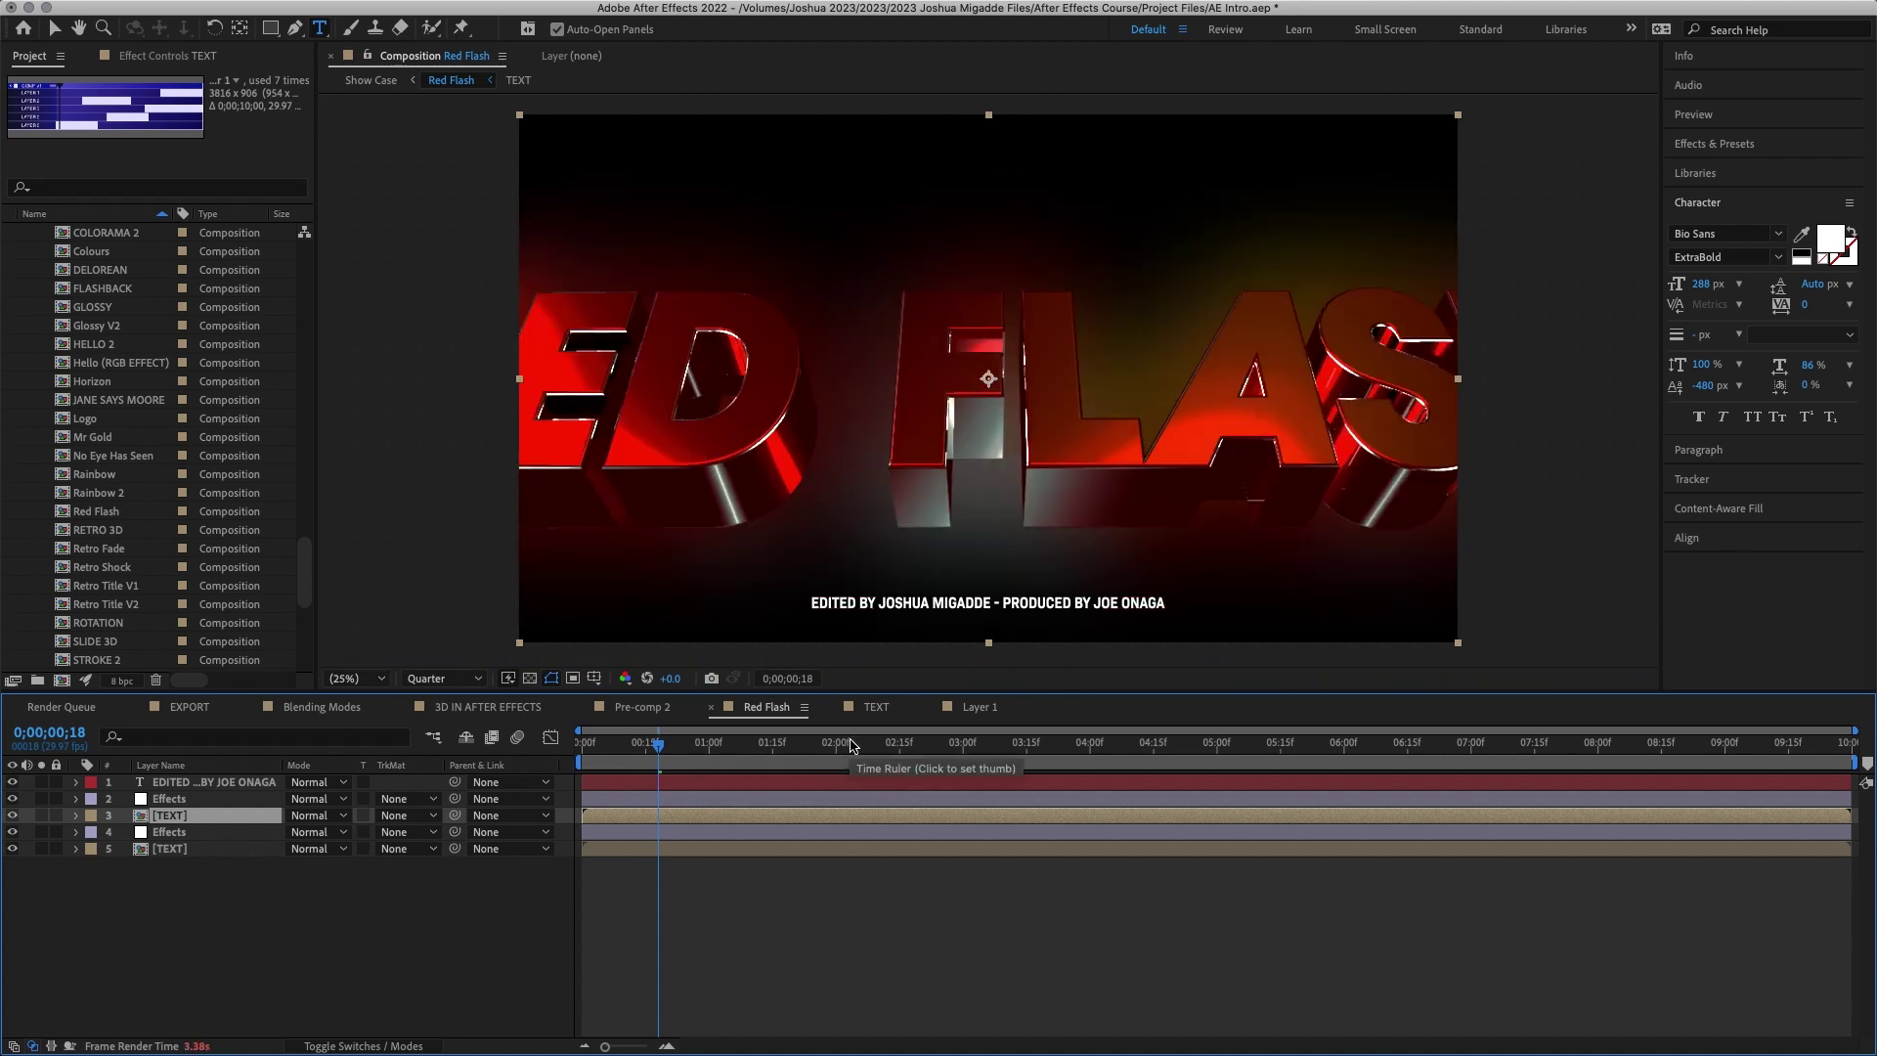
{"action": "left_click", "coordinate": [873, 710]}
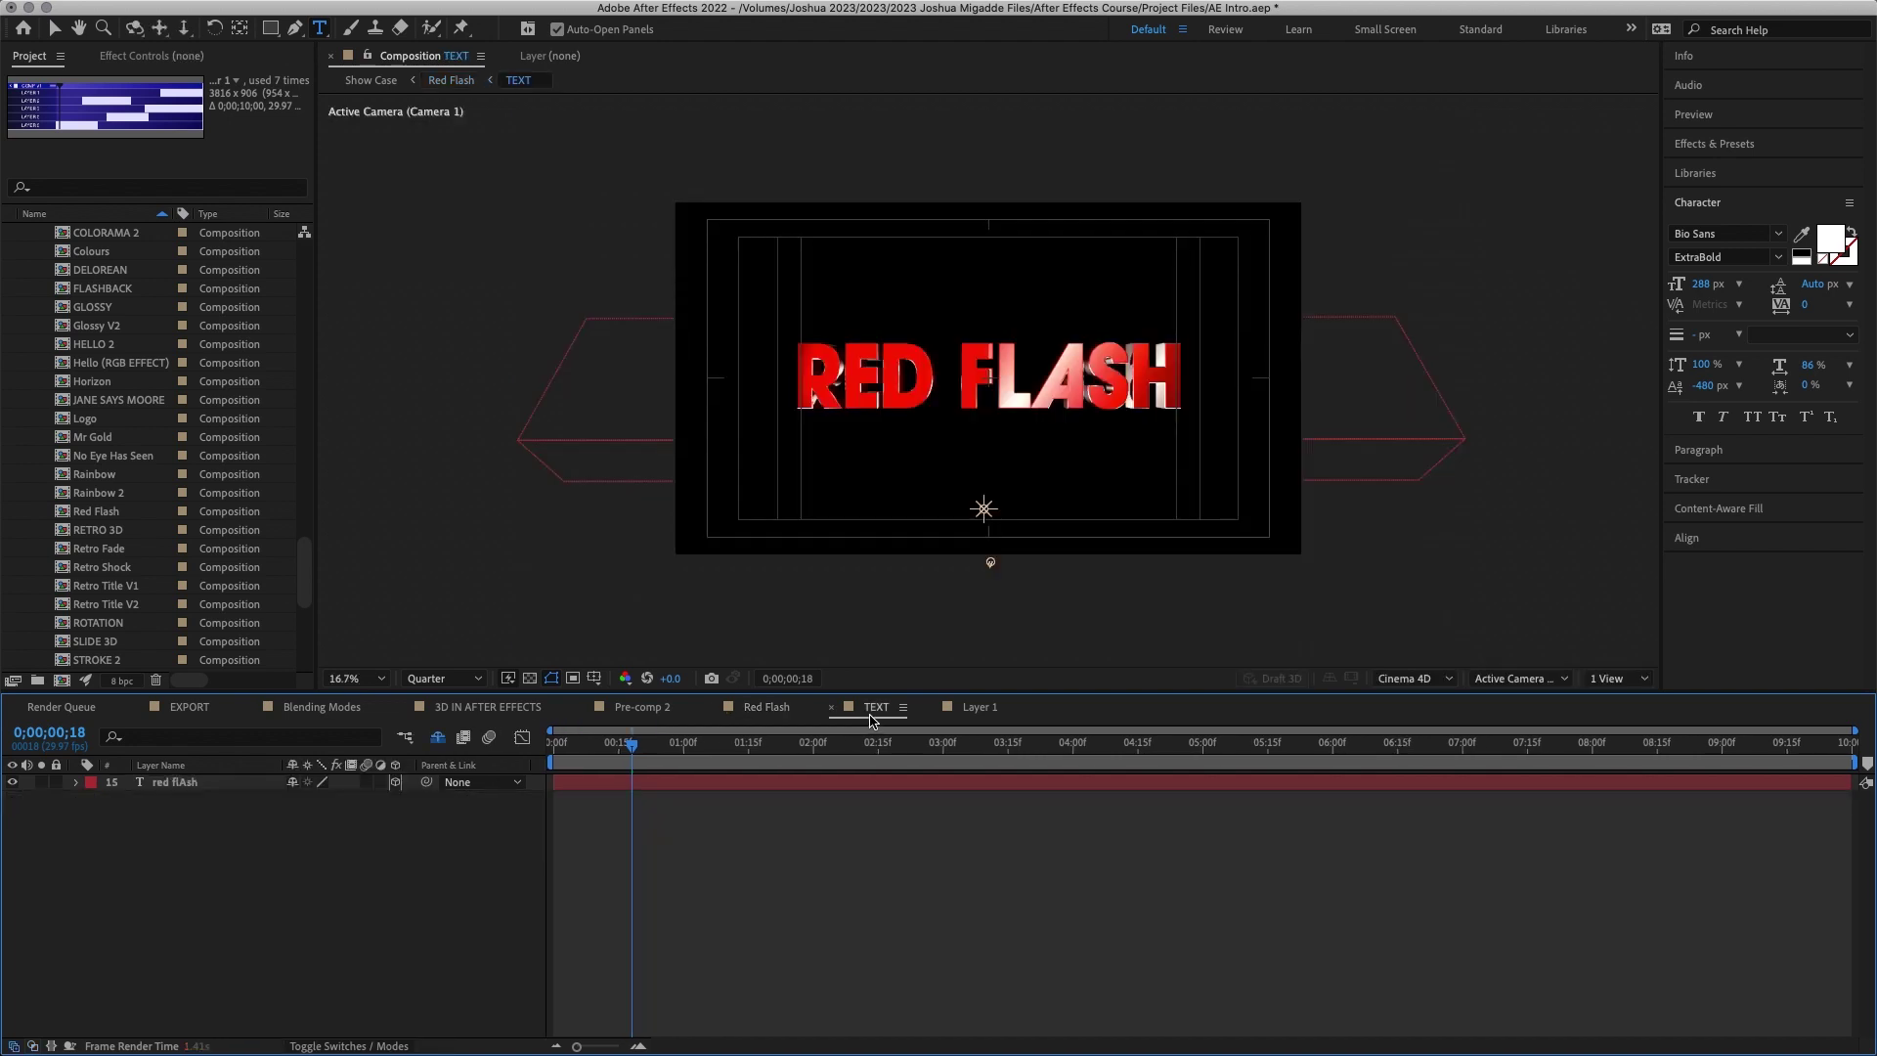
{"action": "left_click", "coordinate": [741, 782]}
{"action": "left_click", "coordinate": [437, 737]}
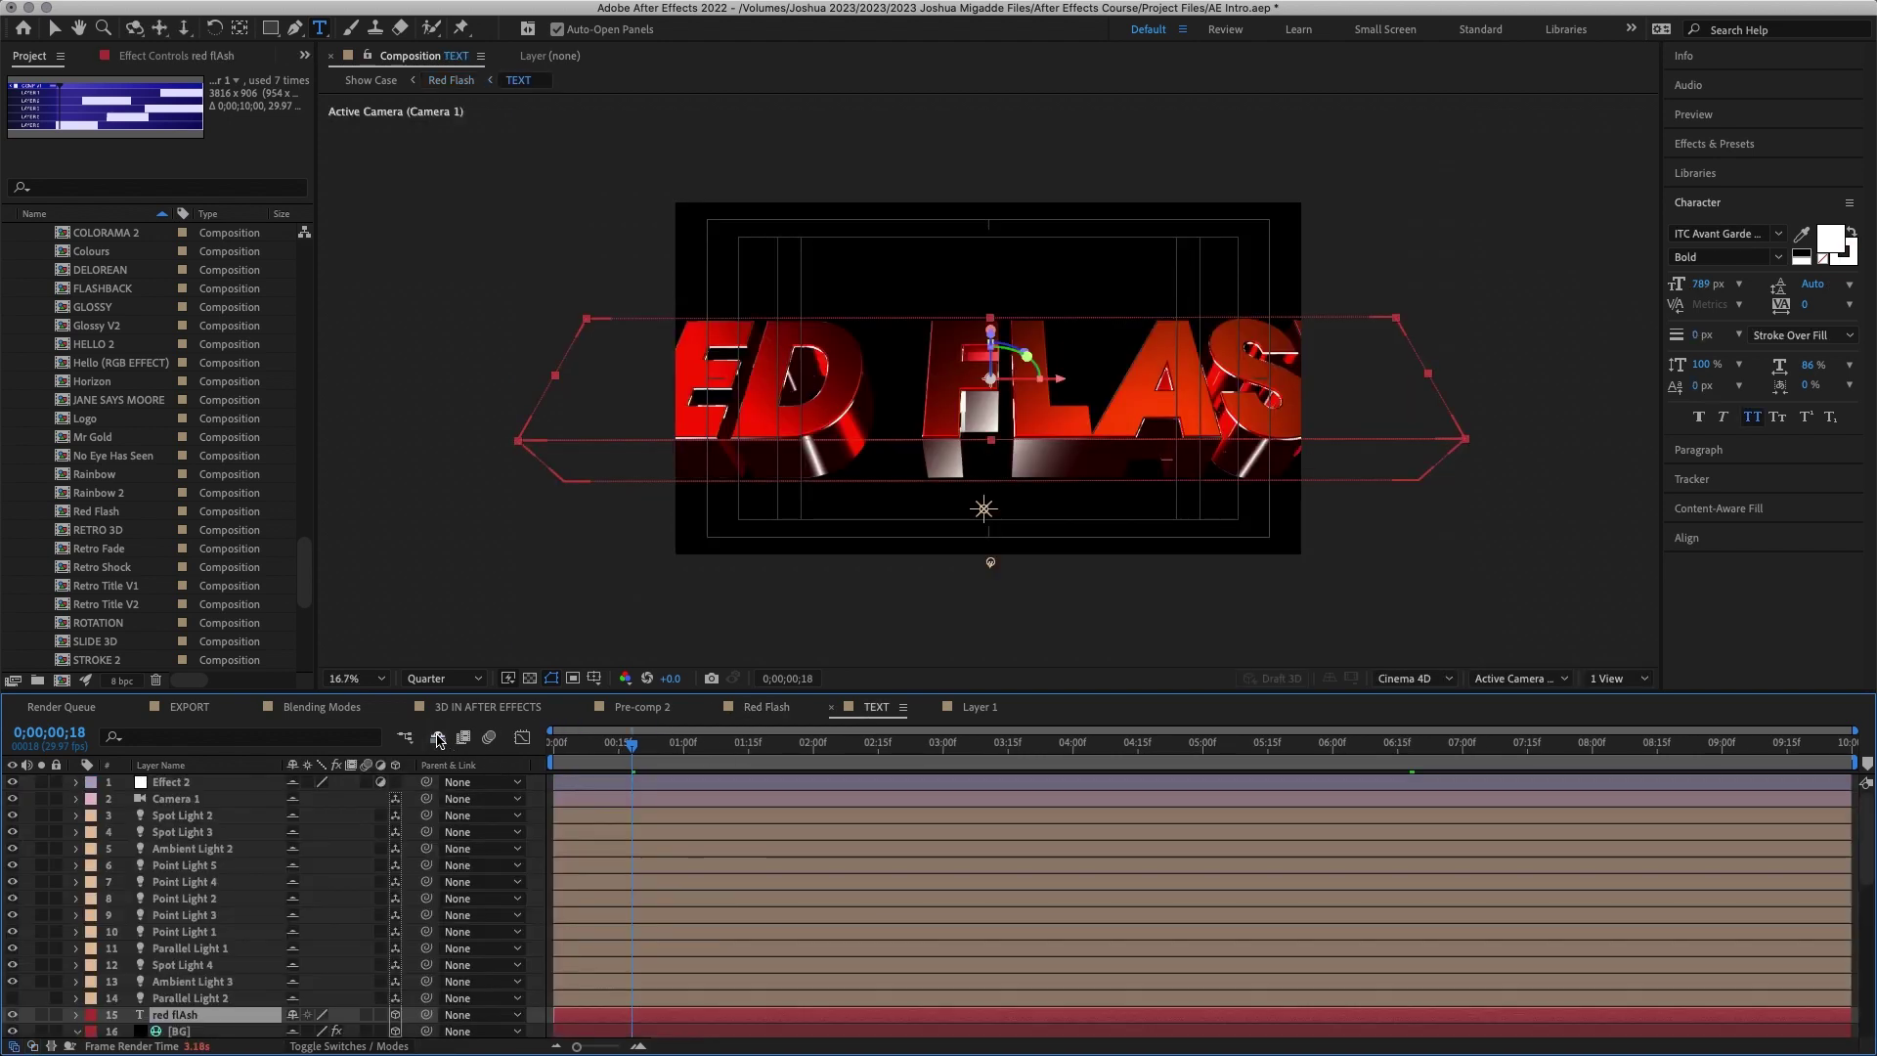
{"action": "left_click", "coordinate": [437, 736]}
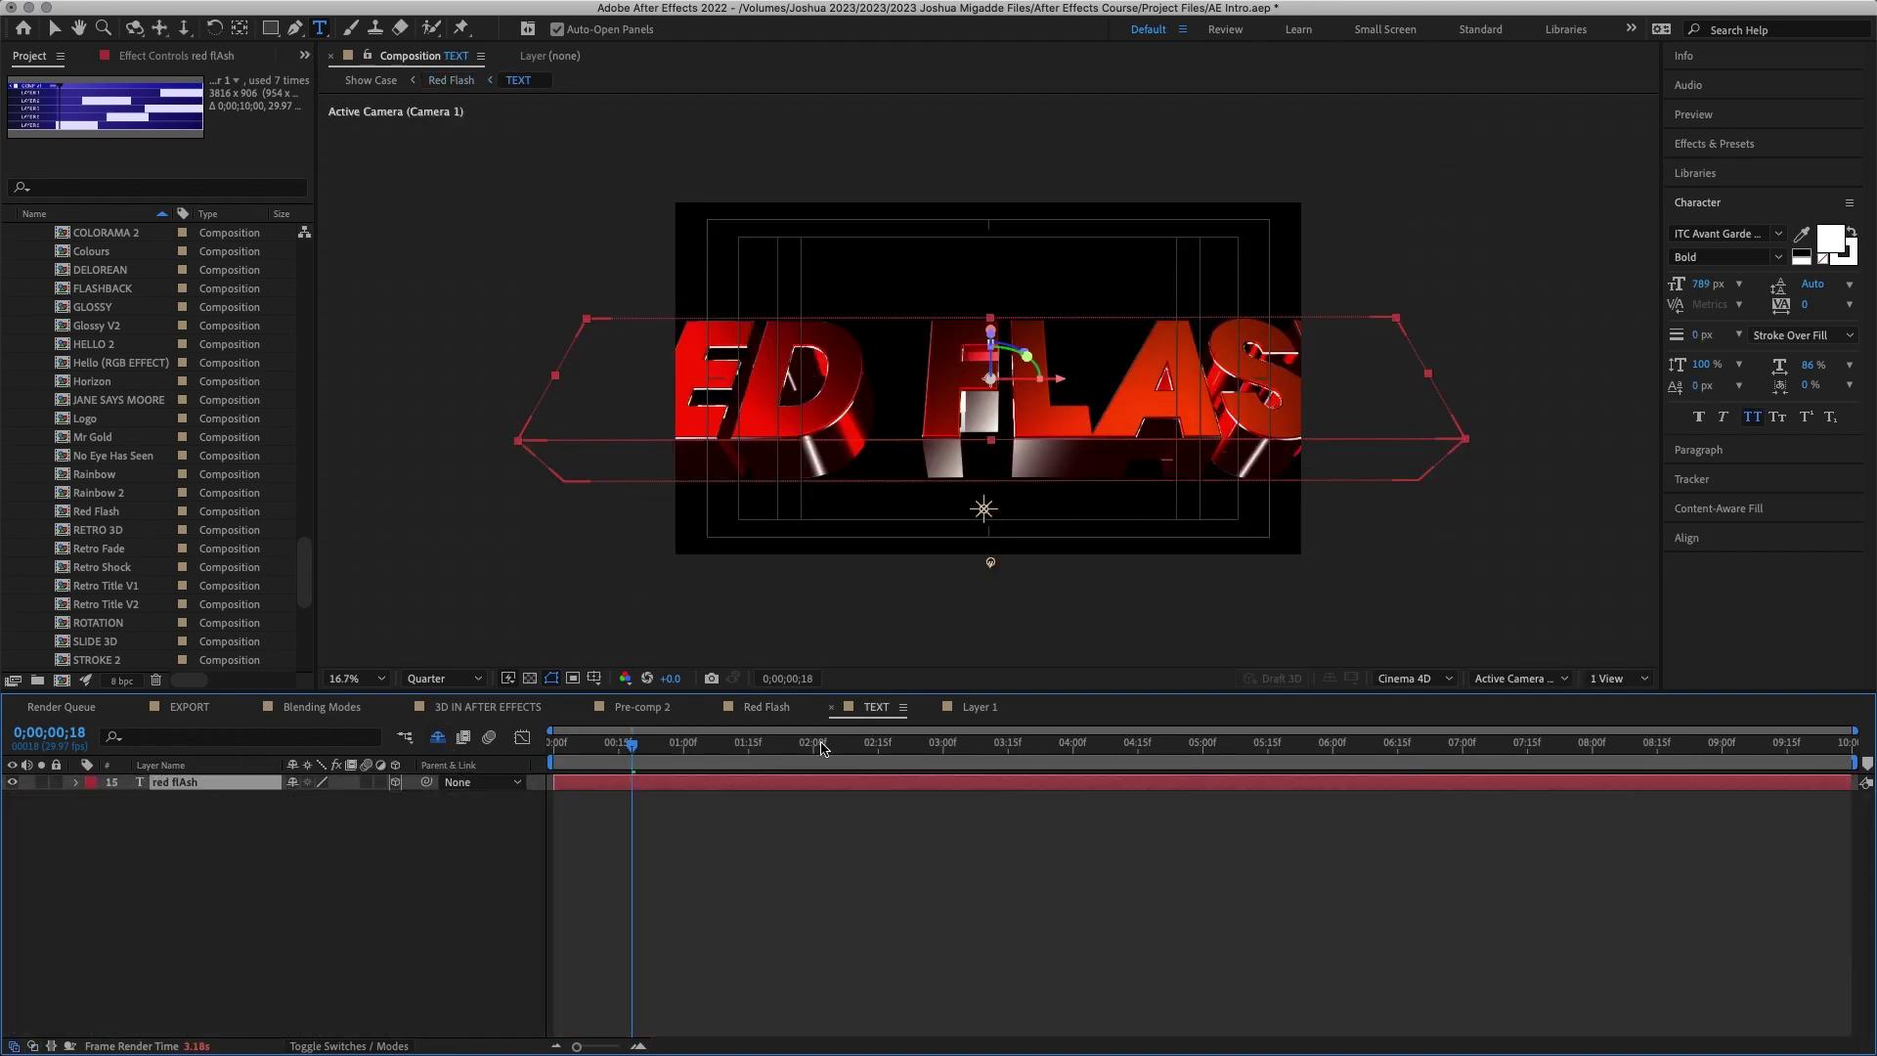
{"action": "left_click", "coordinate": [427, 738]}
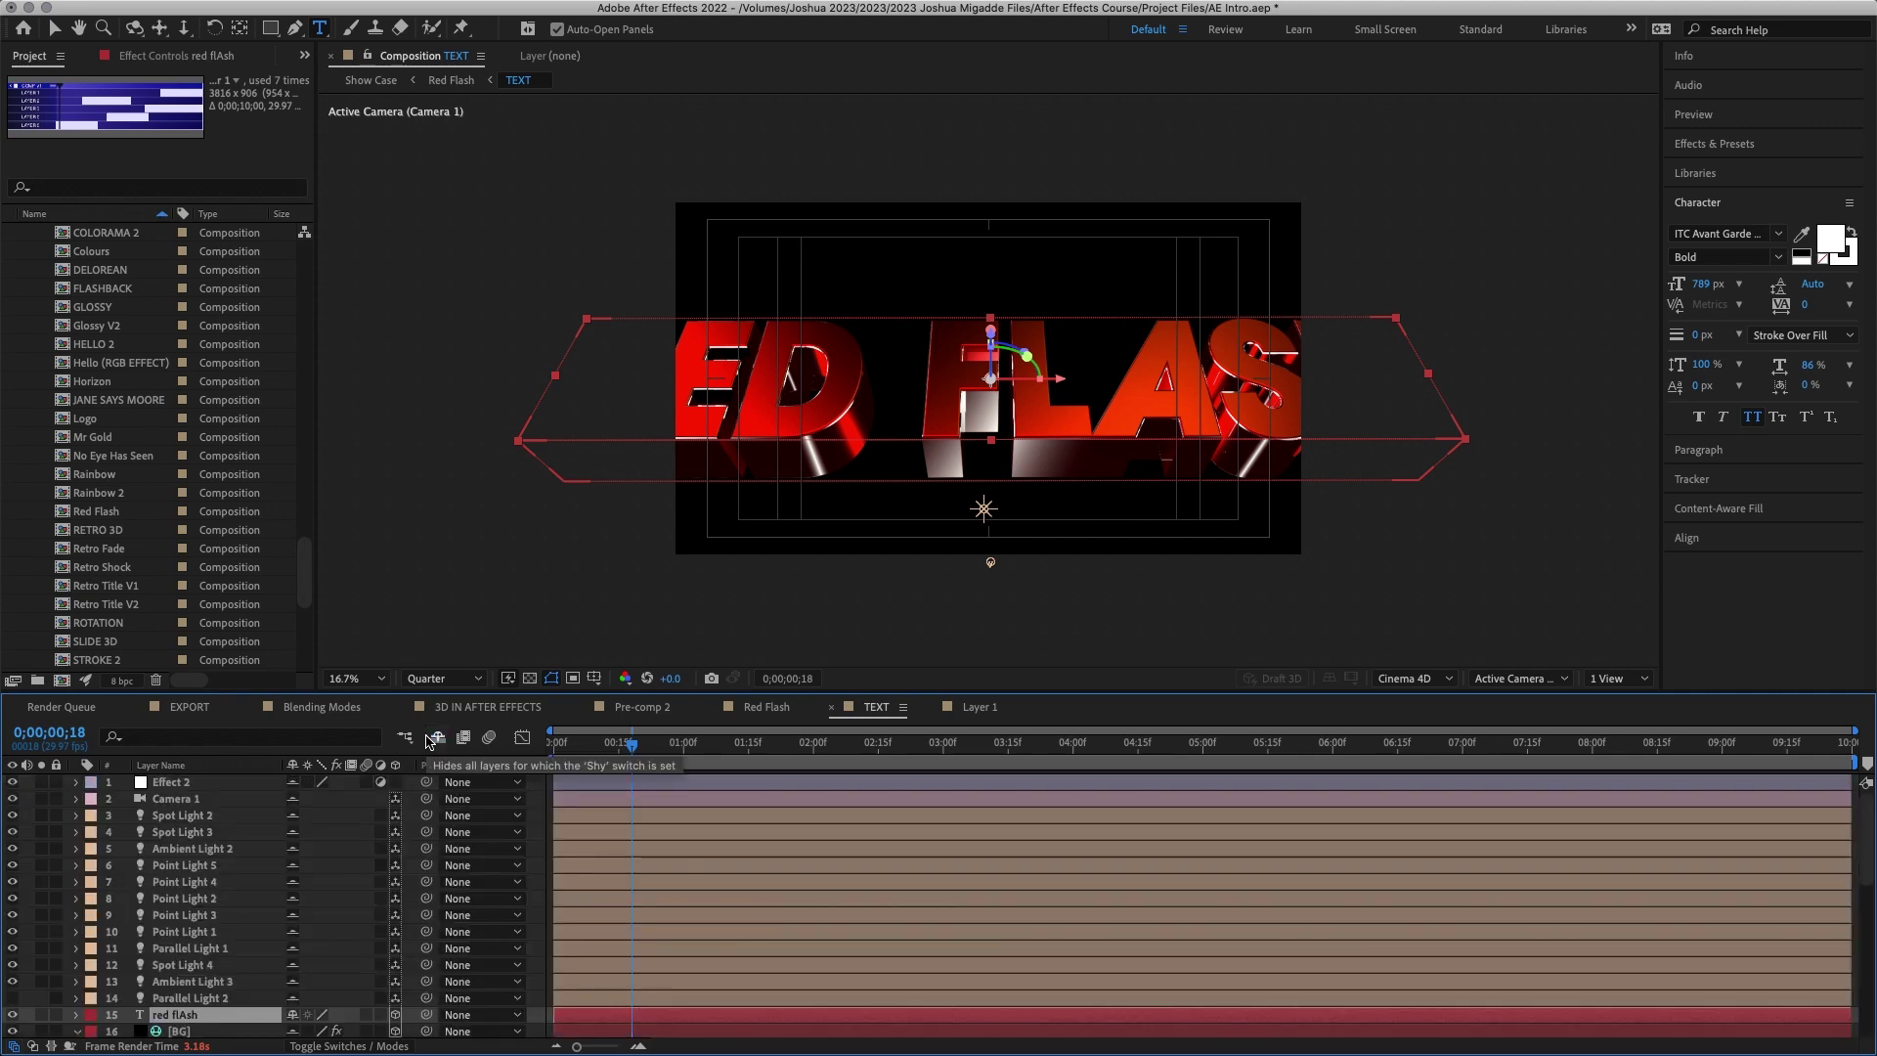
{"action": "left_click", "coordinate": [430, 740]}
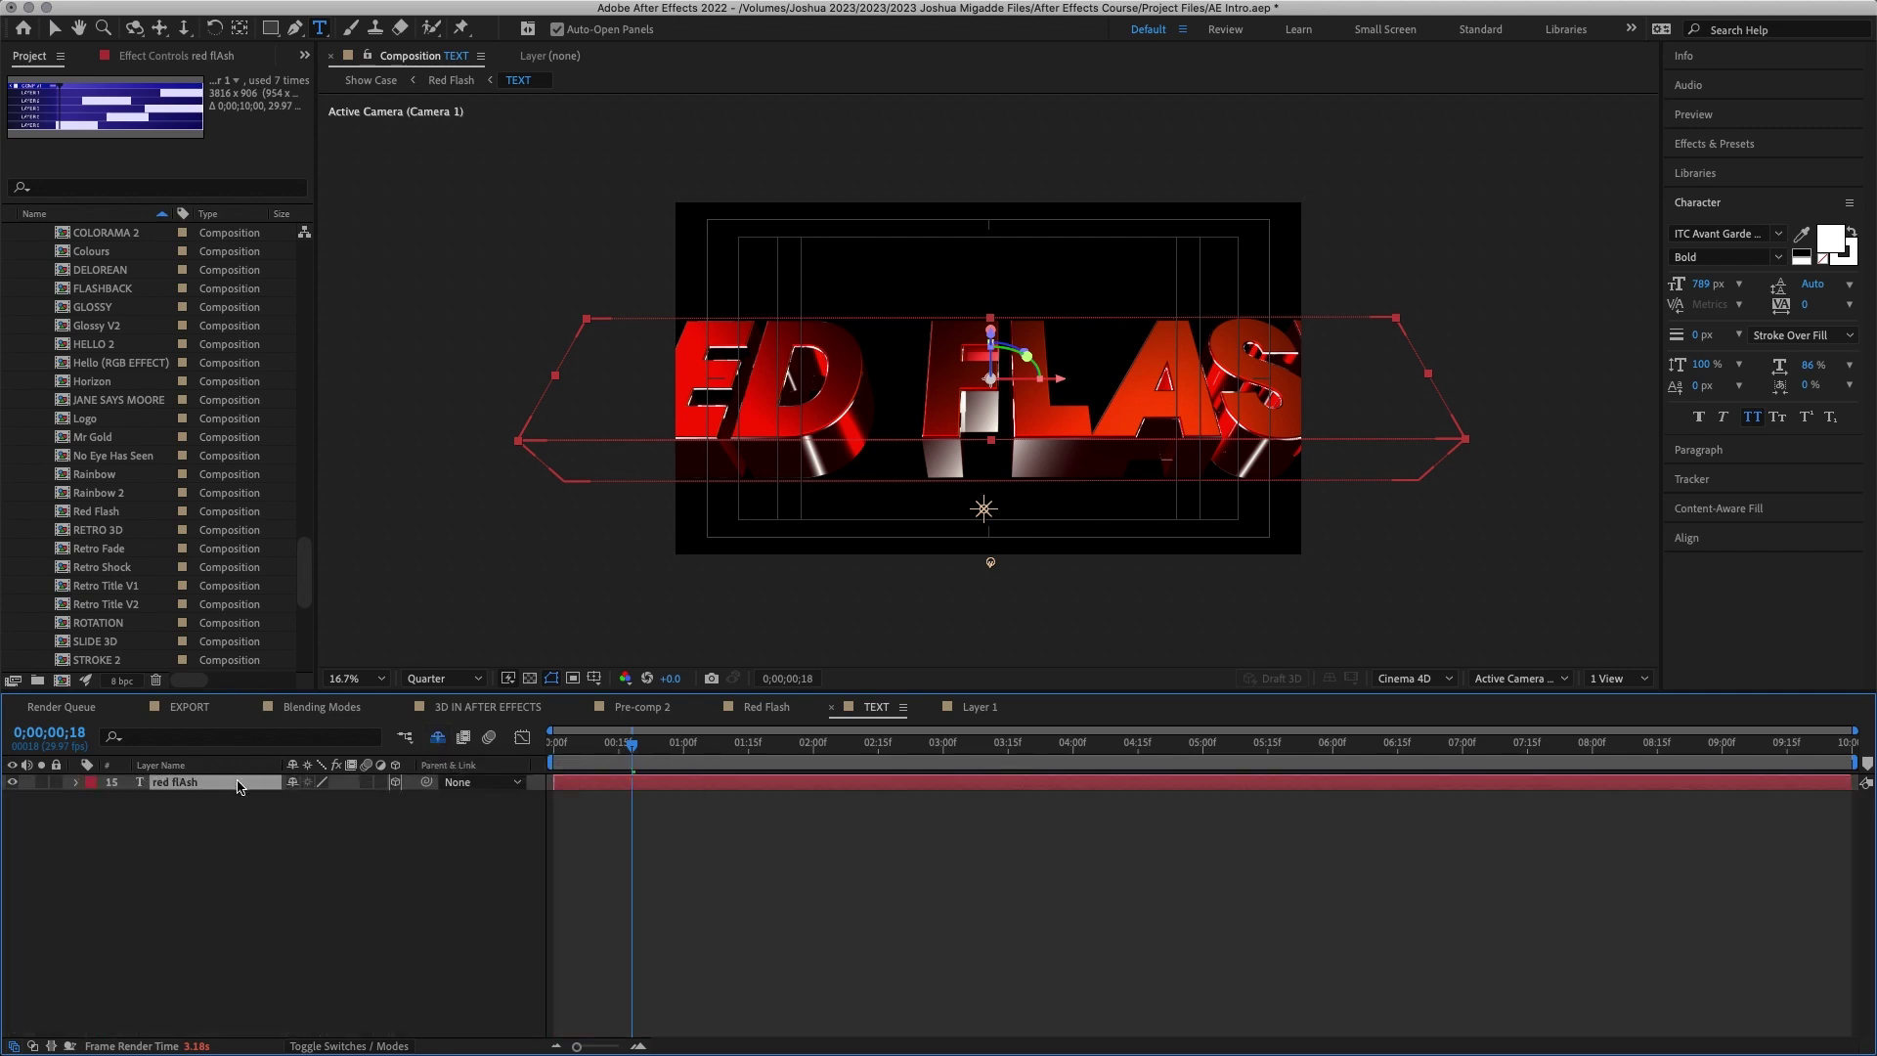
{"action": "left_click", "coordinate": [437, 738]}
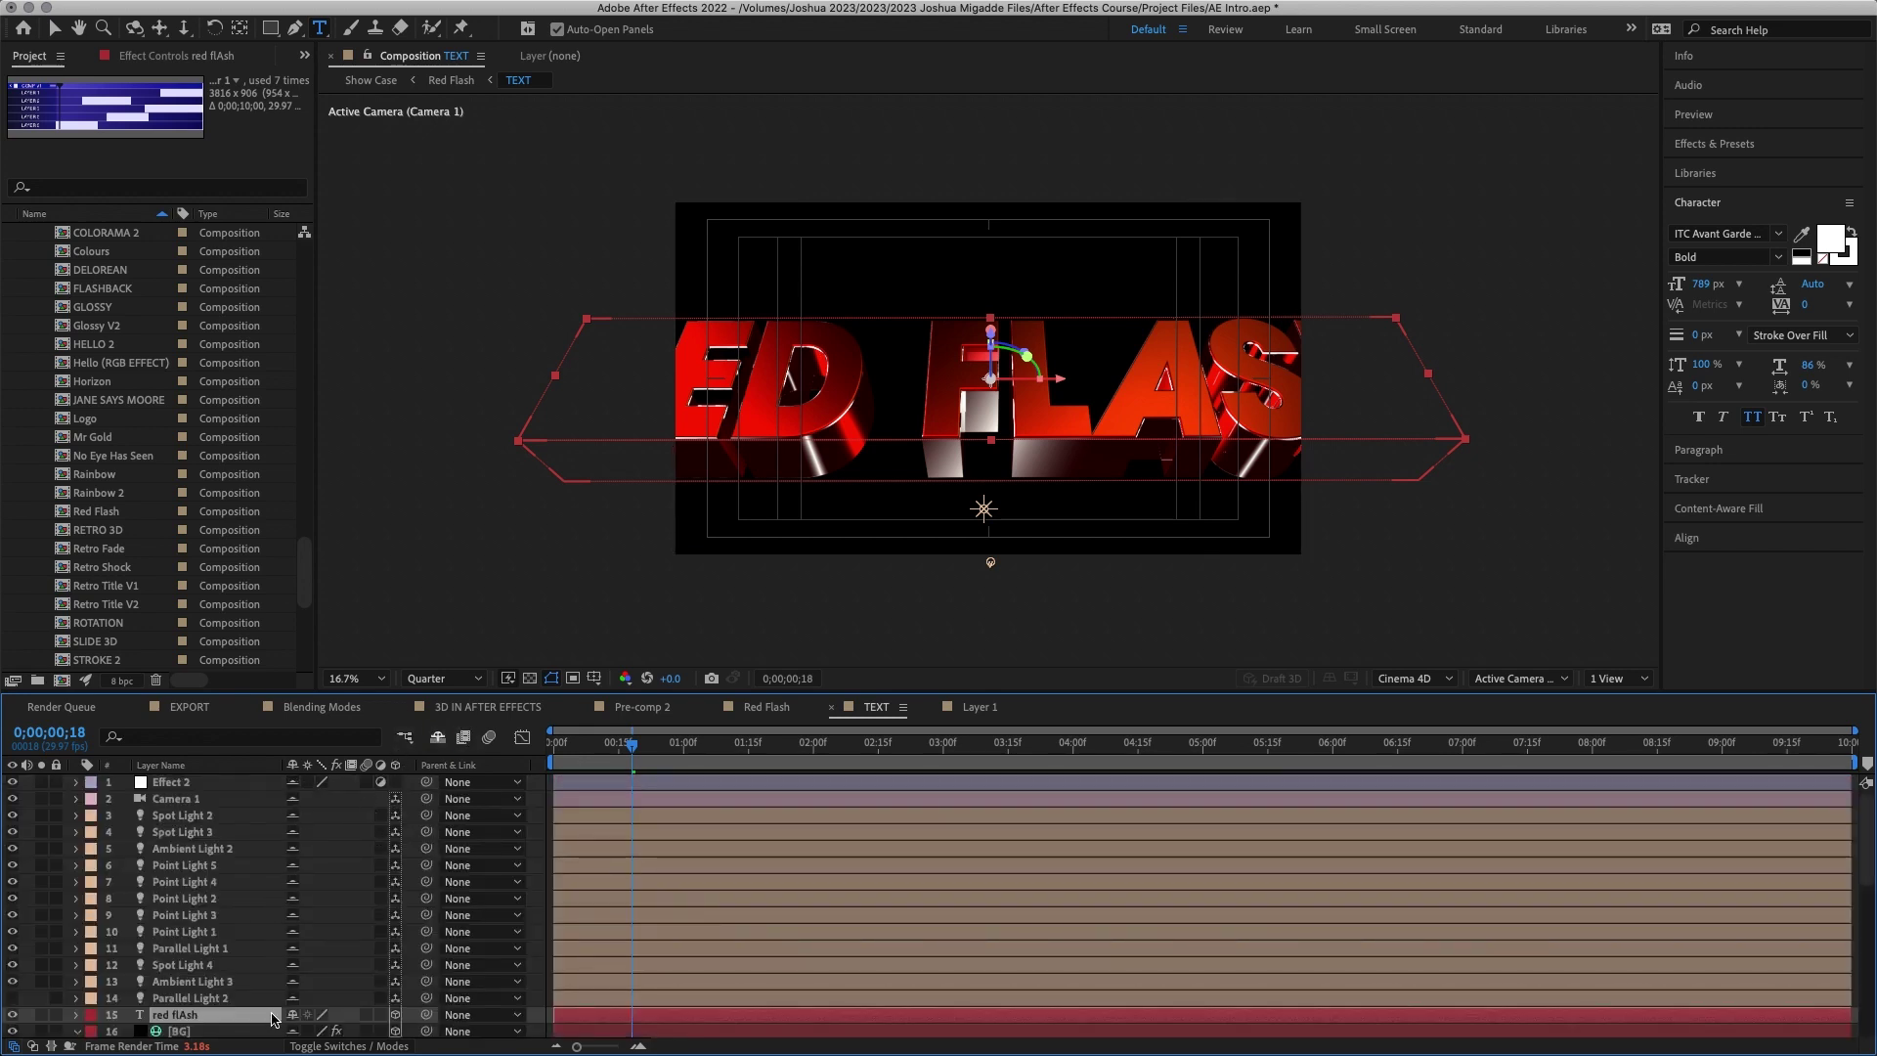
{"action": "left_click", "coordinate": [438, 740]}
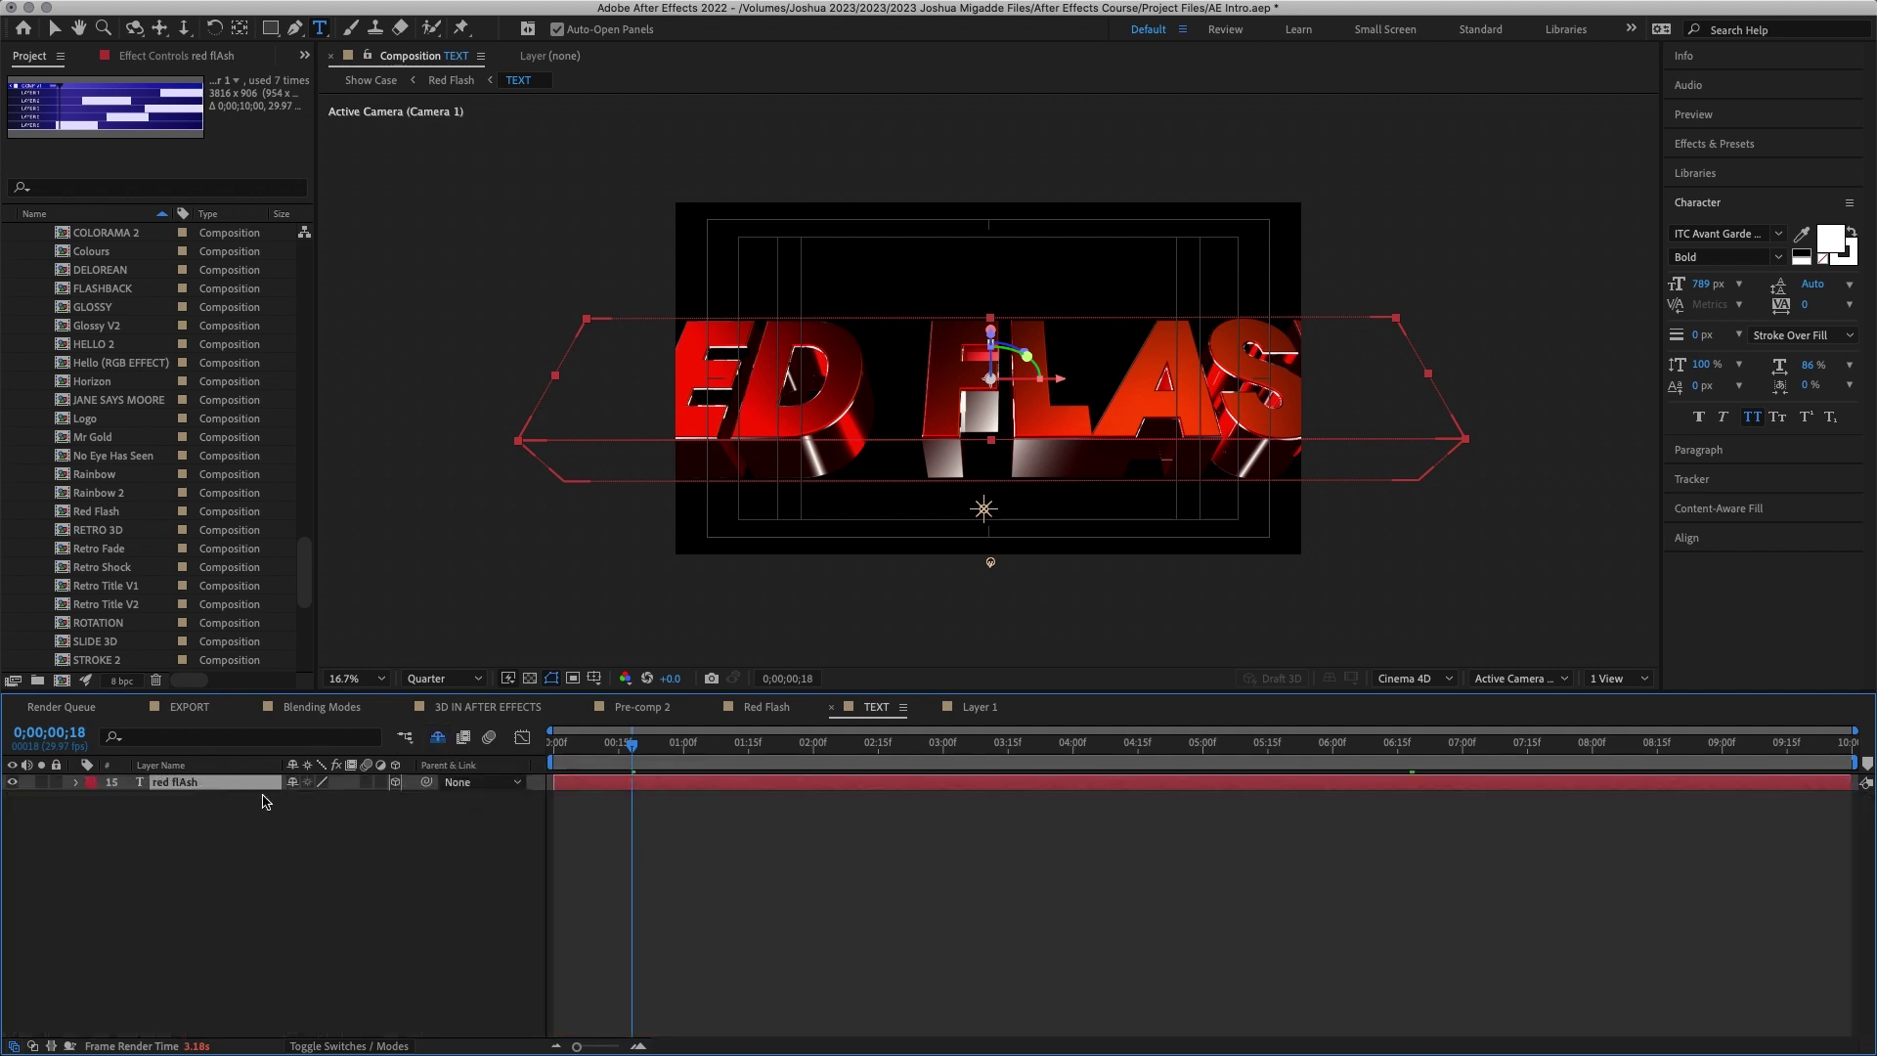
Step: Paste the red flAsh text layer into a new 1920 x 1080 composition and resize it to 355 px, centred in the frame
{"action": "key", "text": "super+n"}
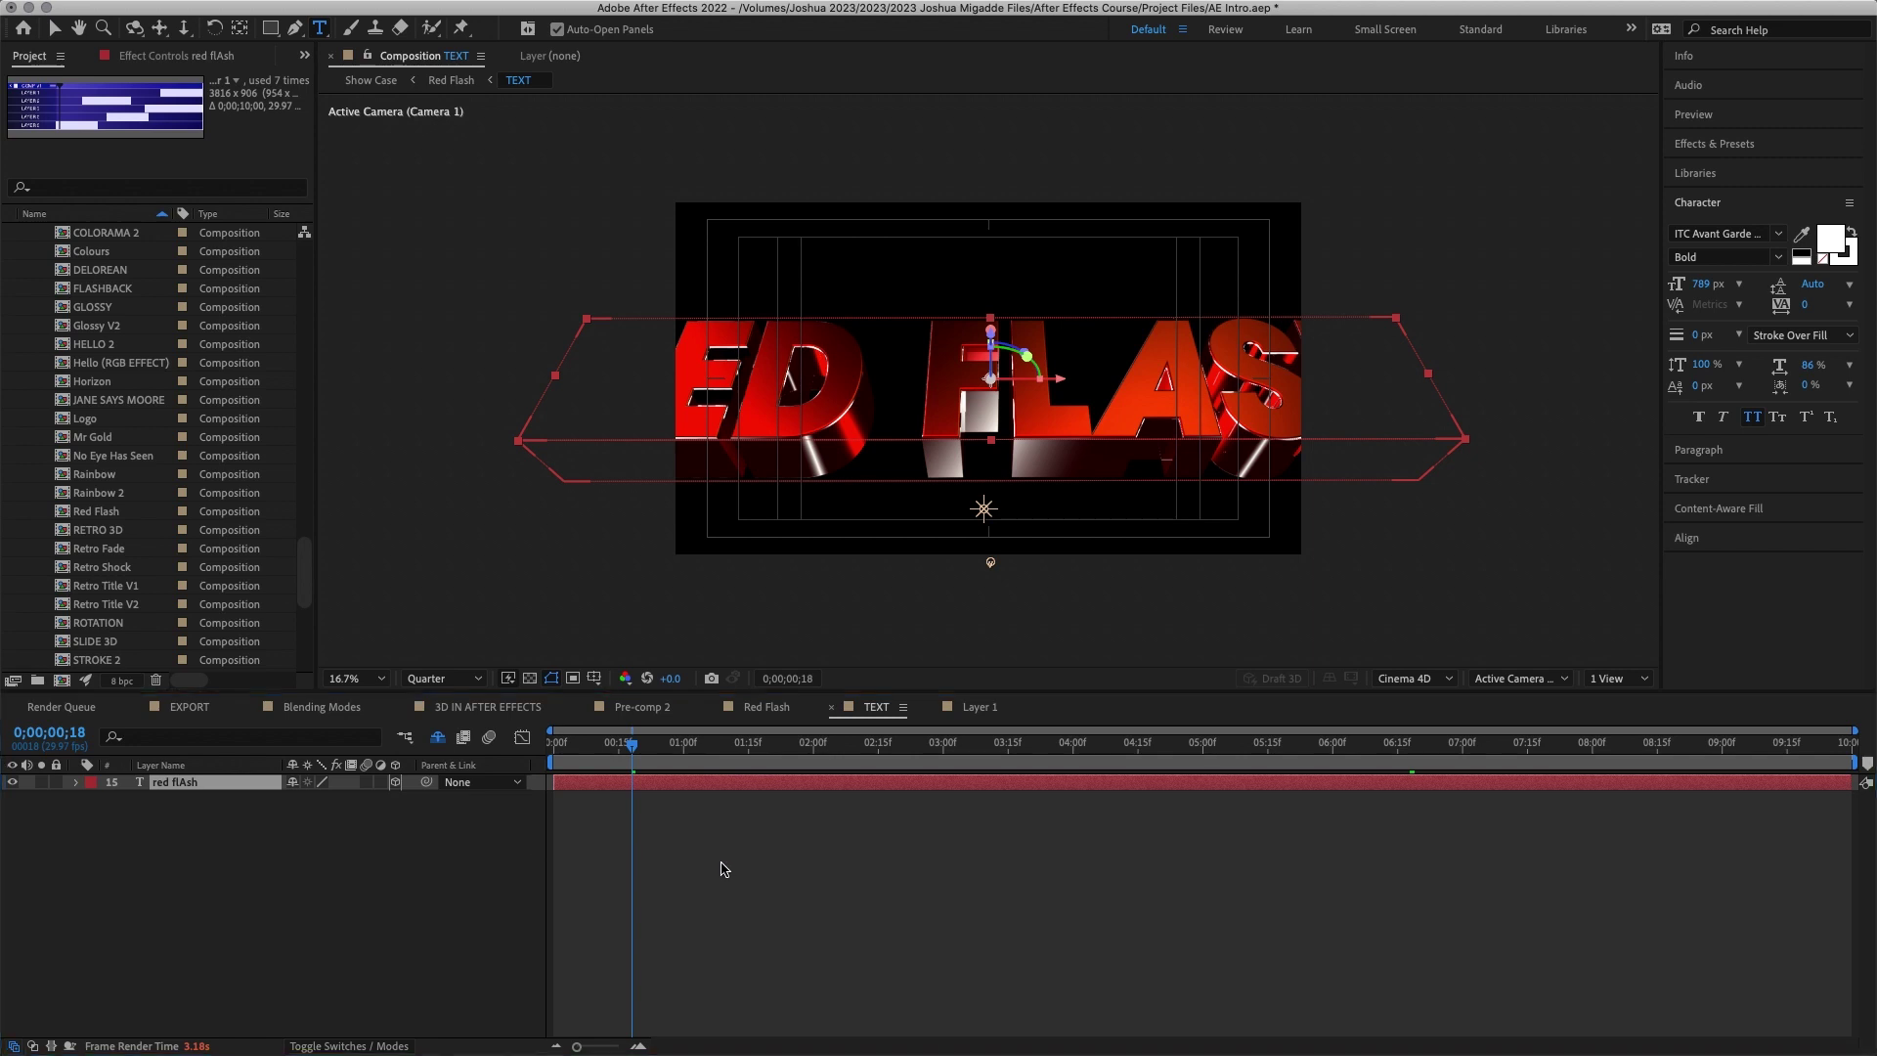
{"action": "key", "text": "super+v"}
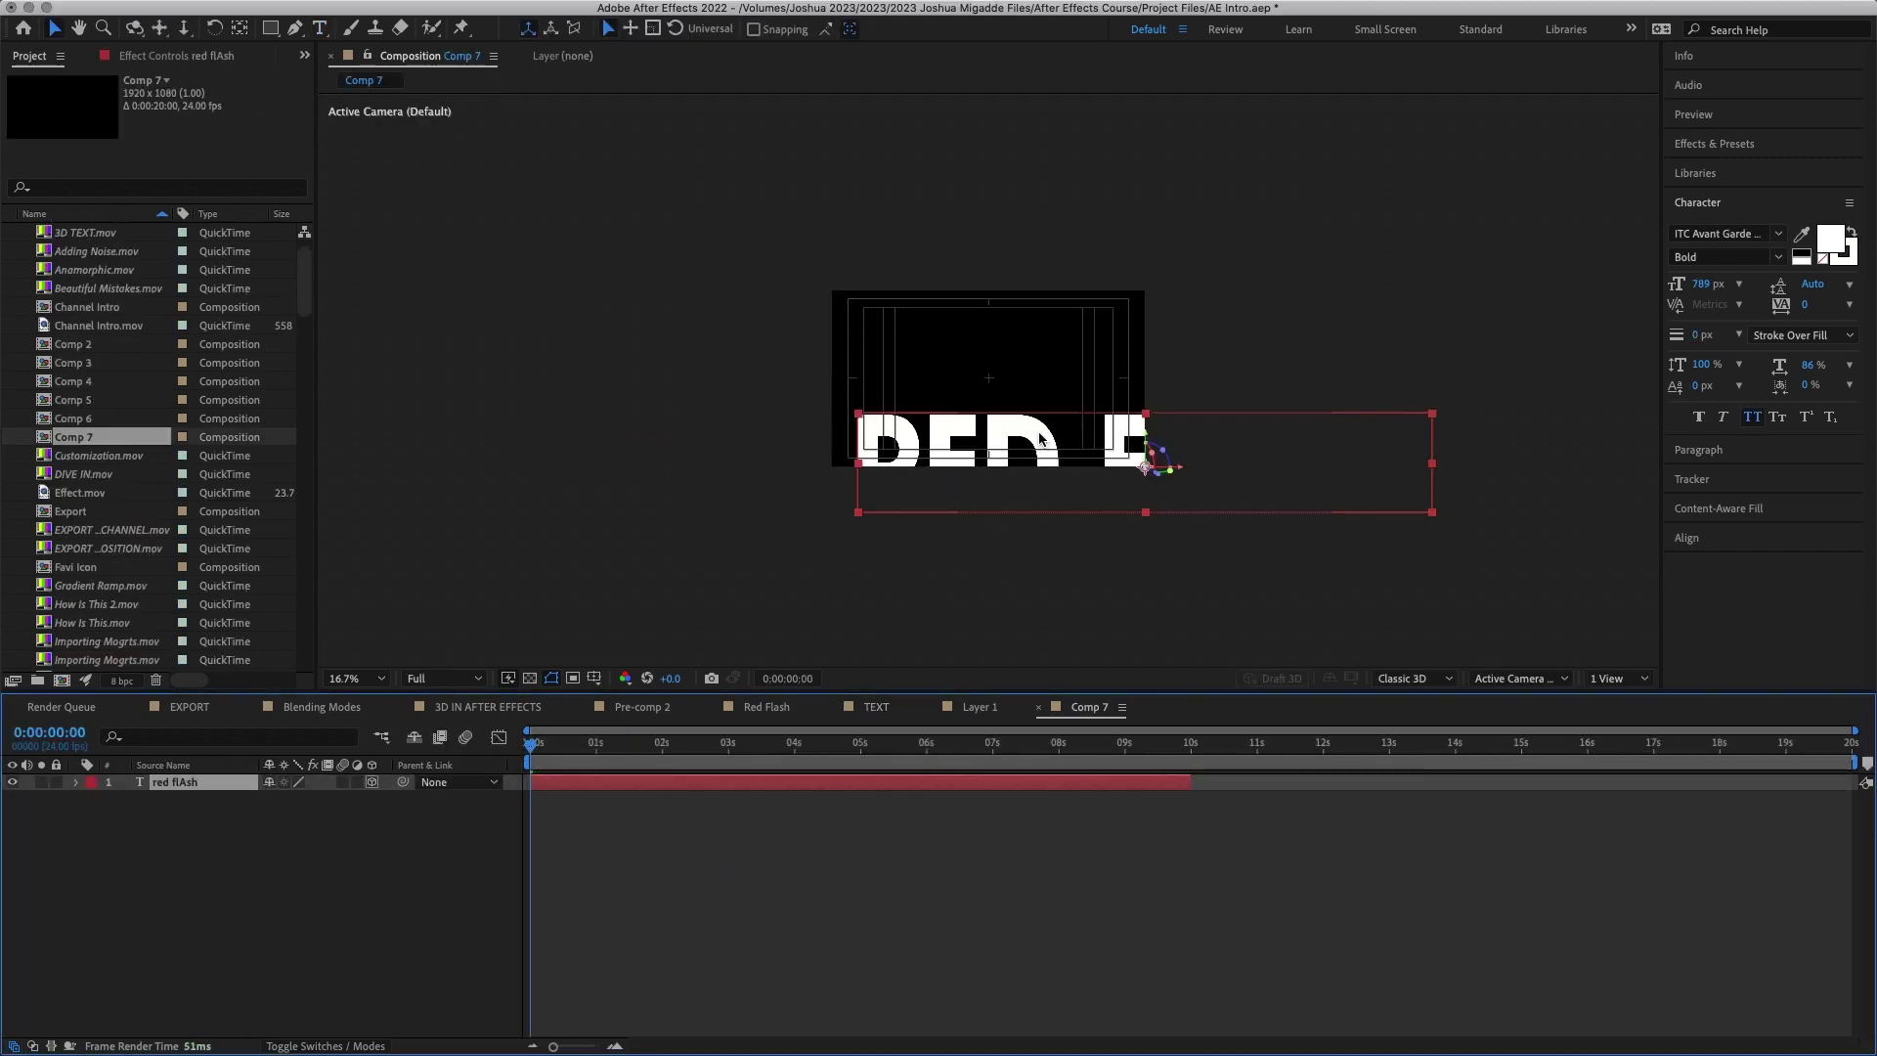
{"action": "left_click", "coordinate": [1156, 468]}
{"action": "key", "text": "super+a"}
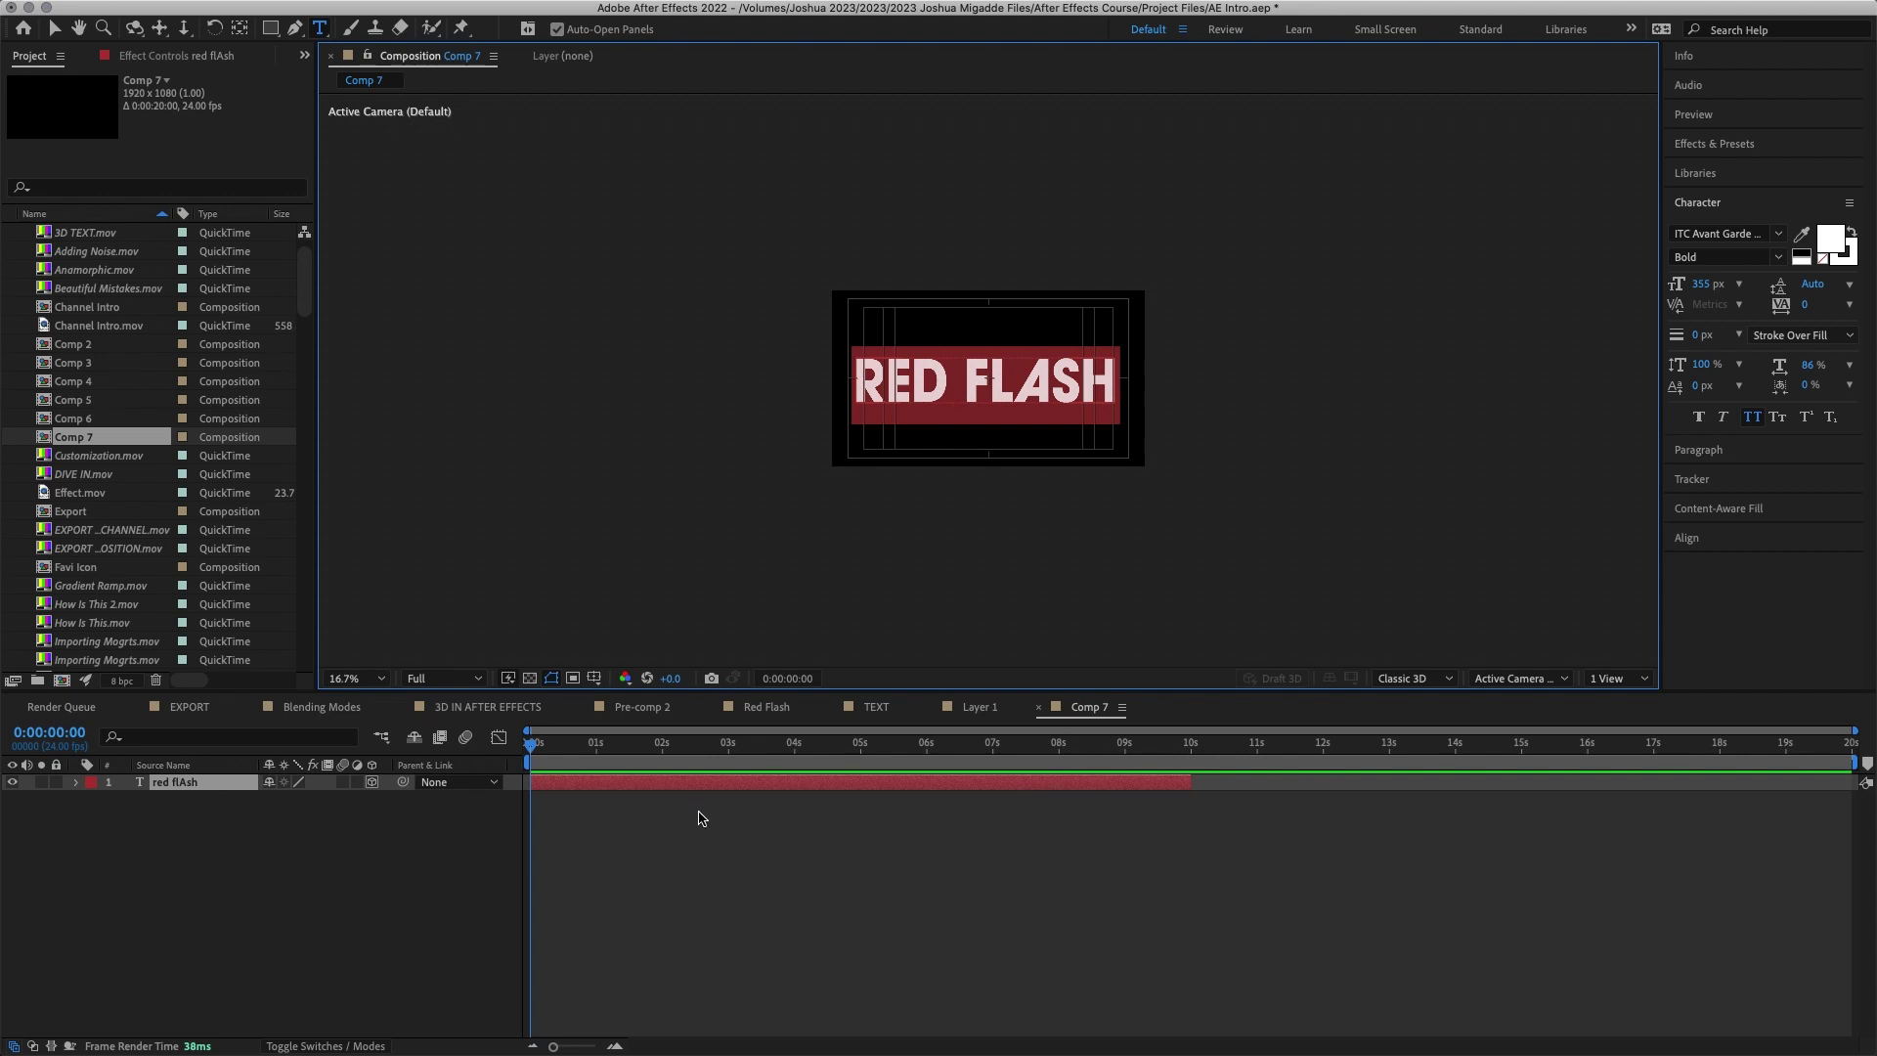
Step: Make the red flAsh text layer 3D and switch Comp 7's 3D renderer from Classic 3D to Cinema 4D
{"action": "left_click", "coordinate": [371, 781]}
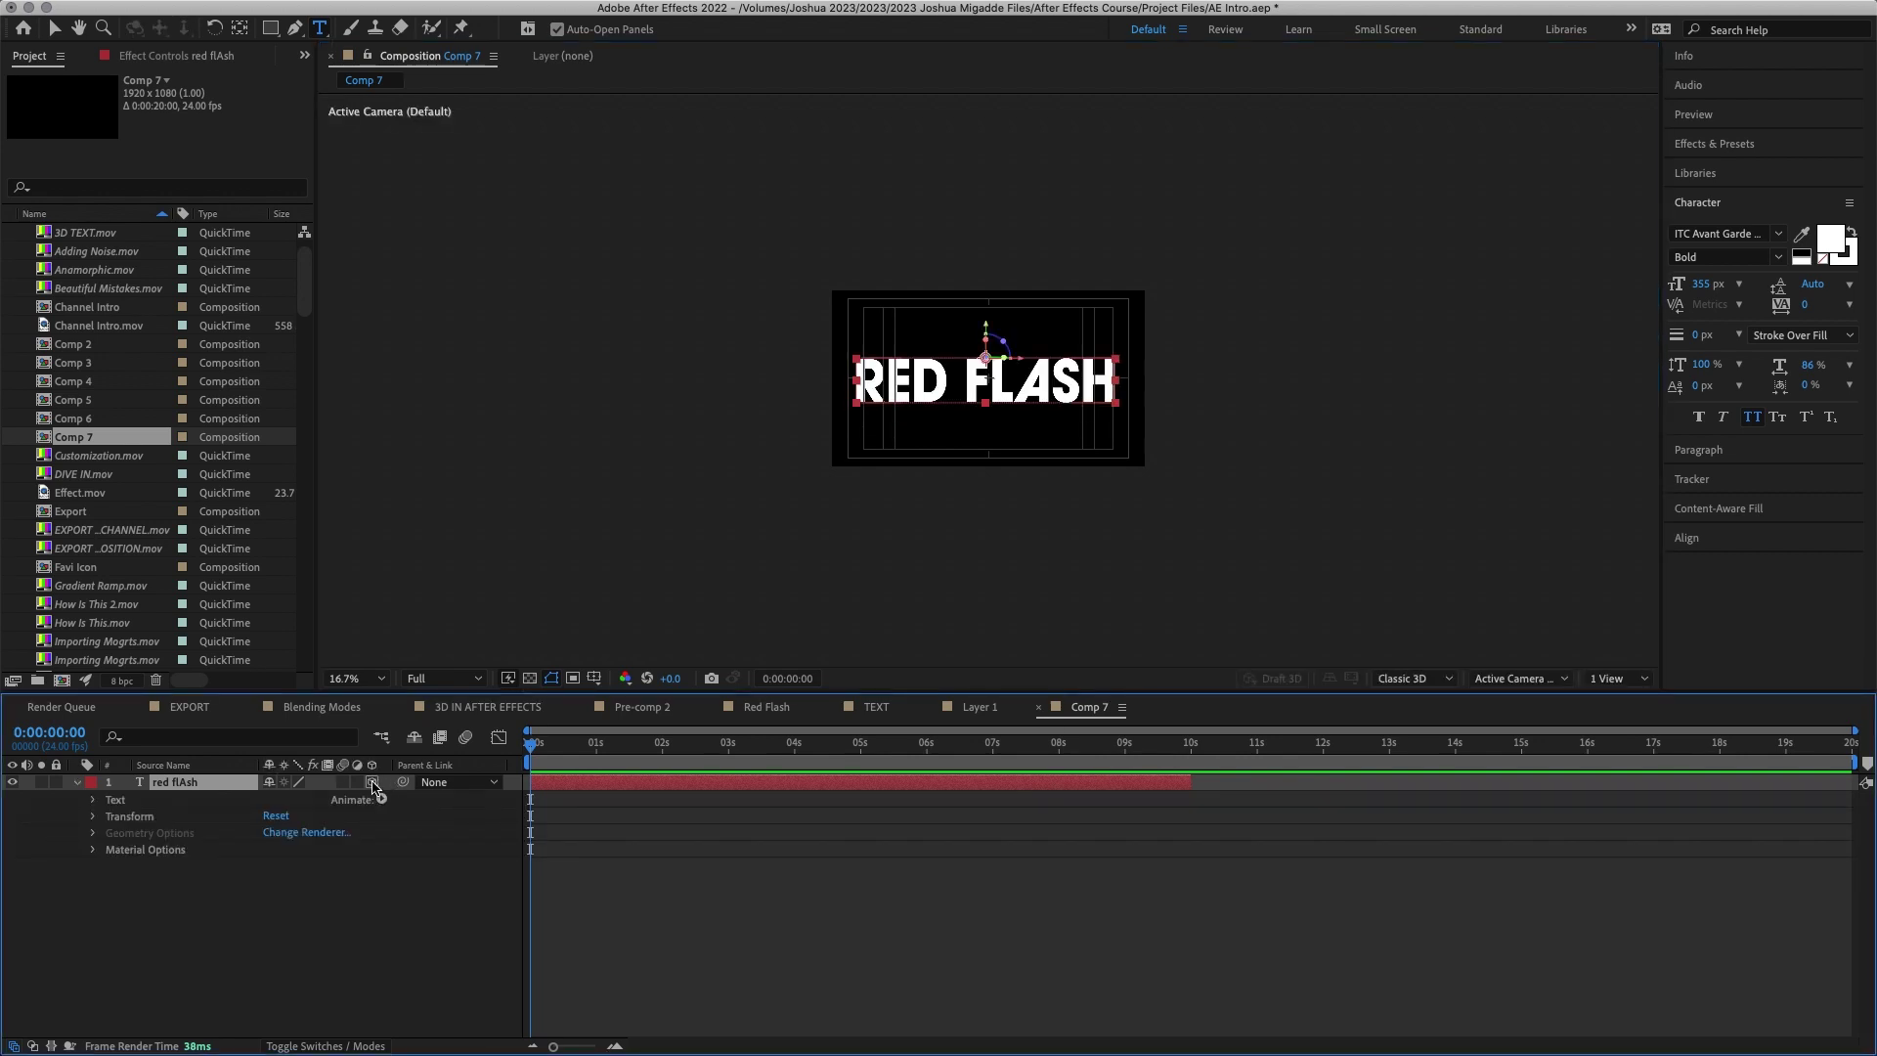
{"action": "key", "text": "shift+slash"}
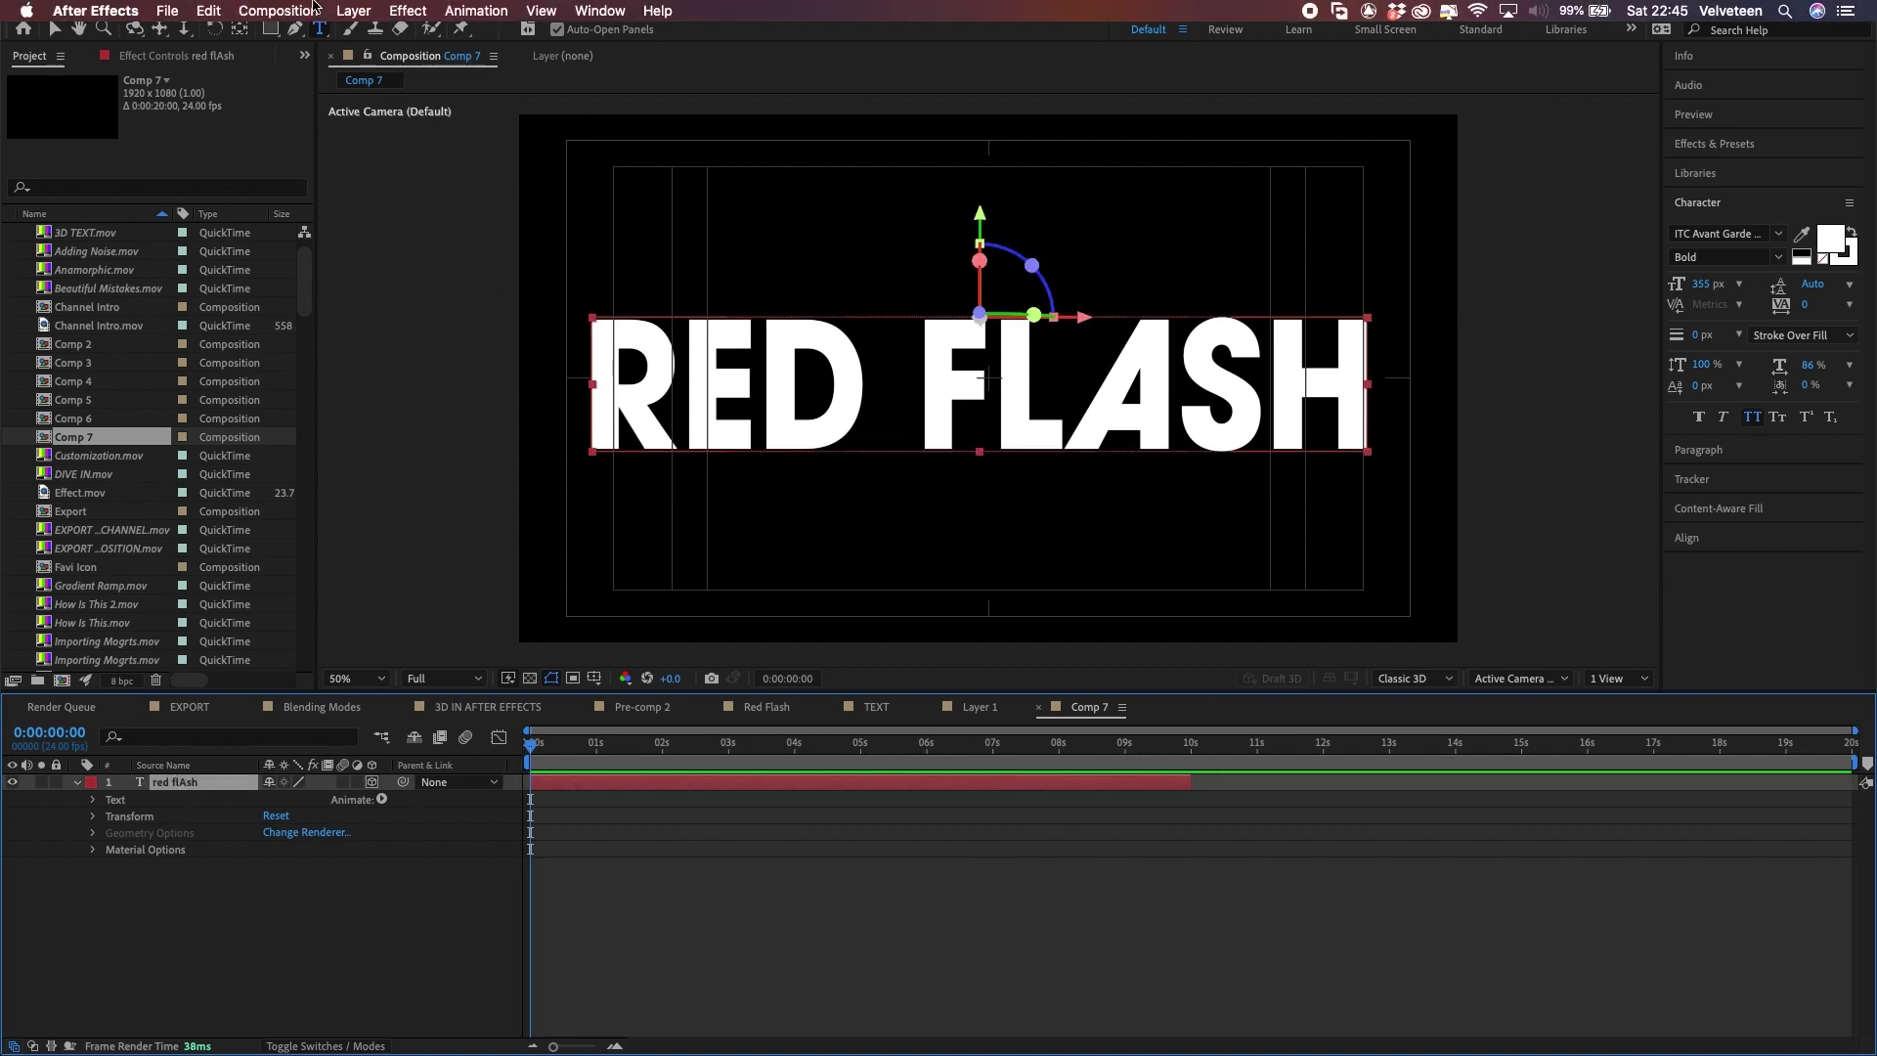
{"action": "left_click", "coordinate": [308, 10]}
{"action": "key", "text": "Escape"}
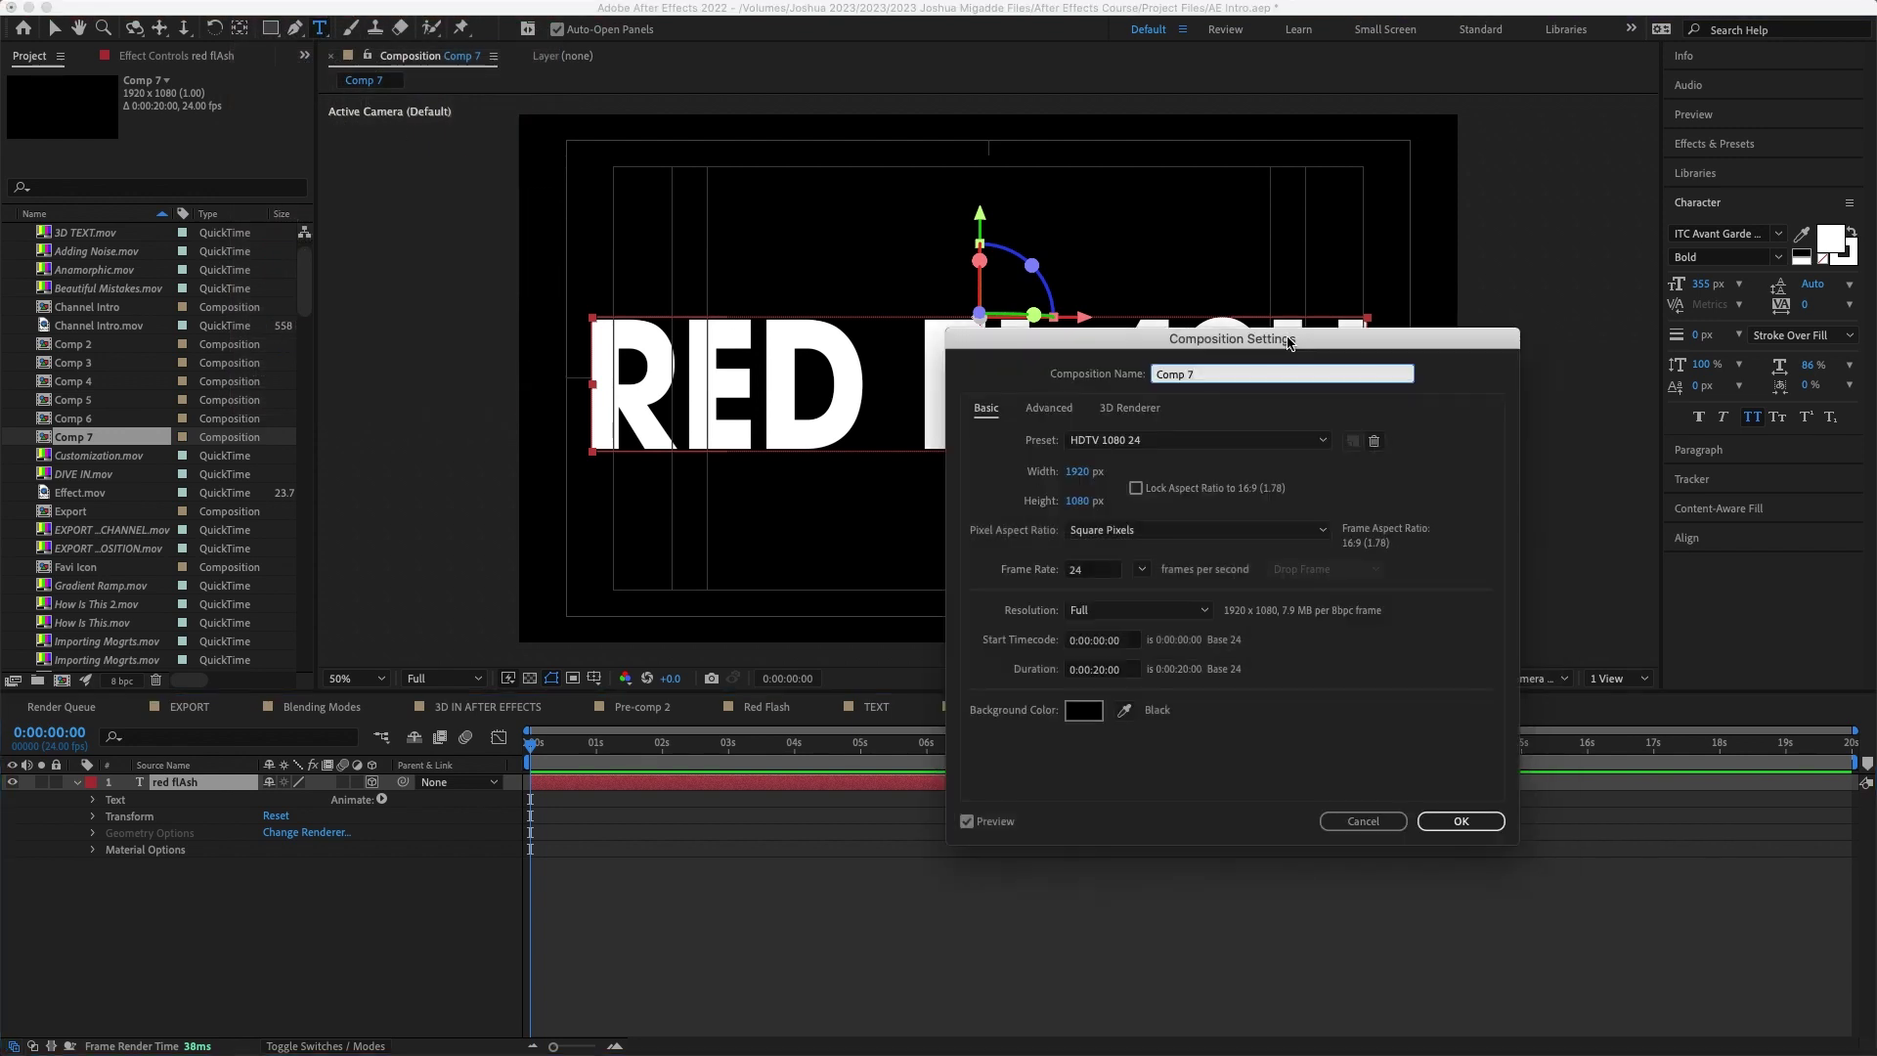
{"action": "left_click", "coordinate": [1132, 413]}
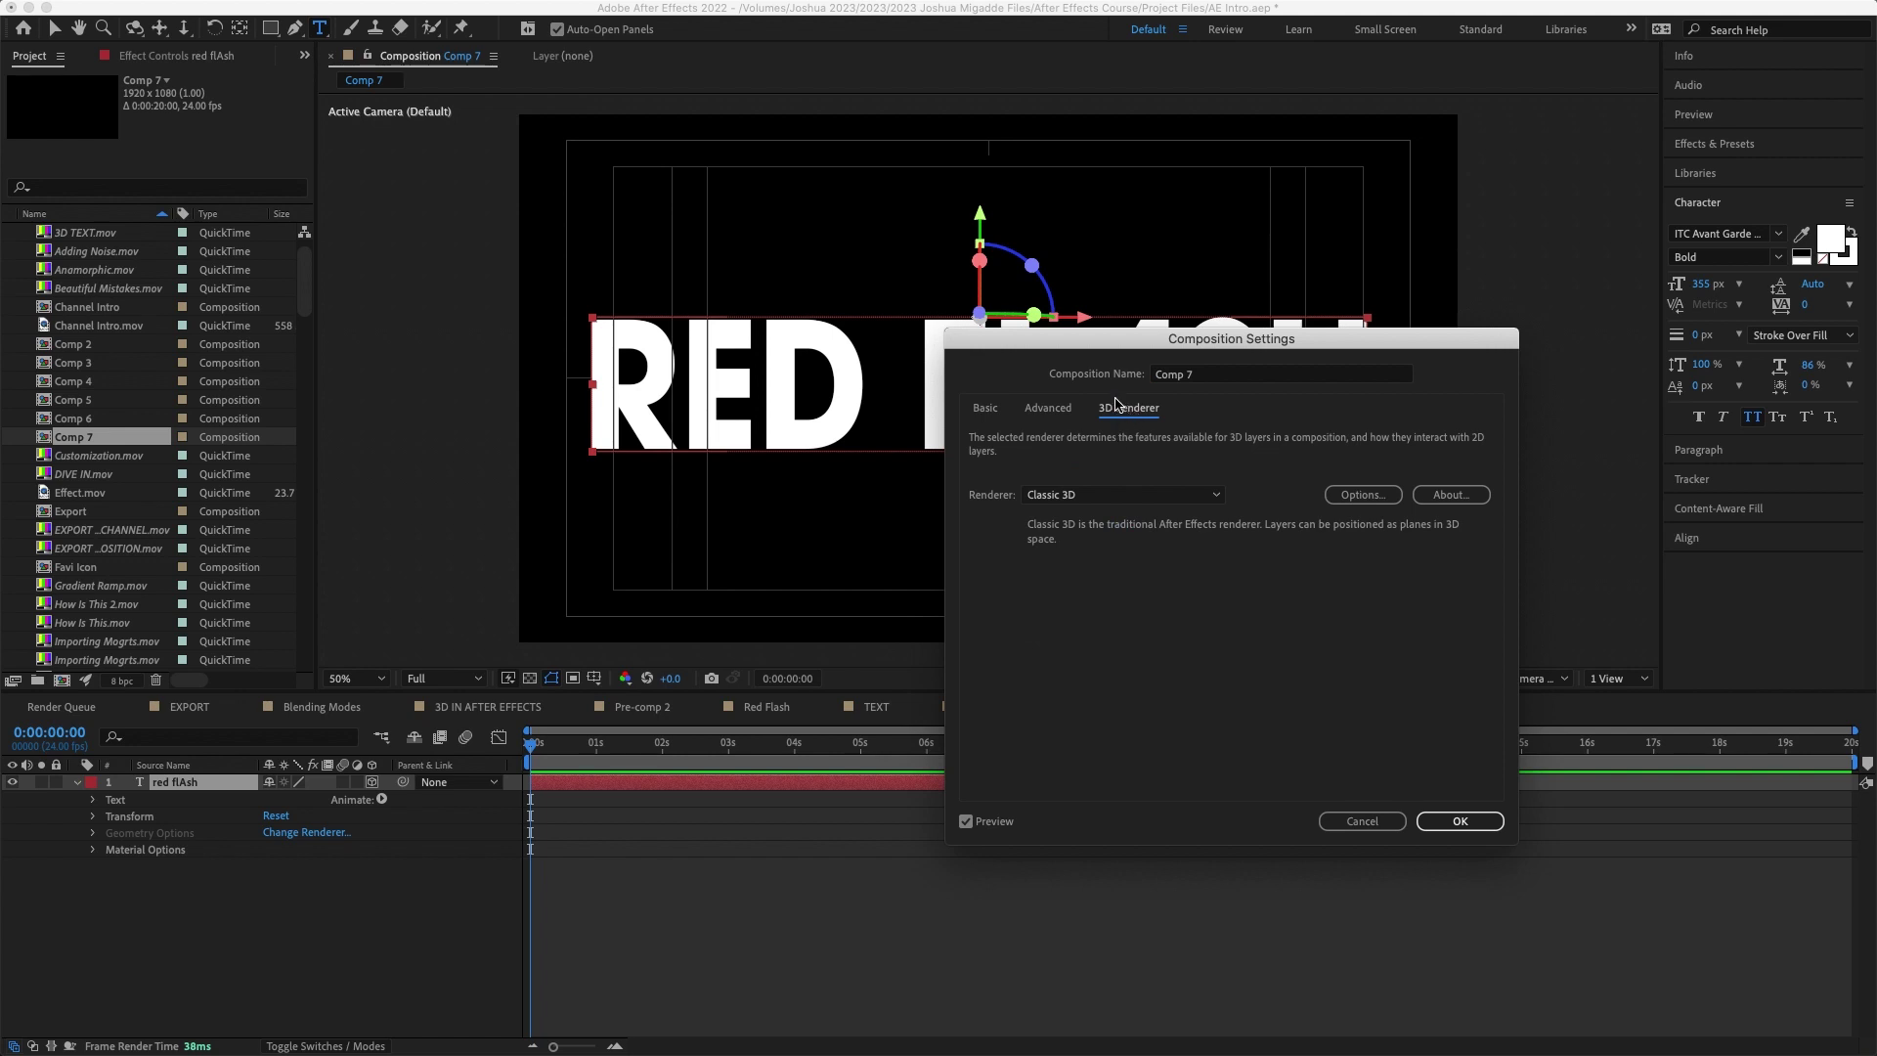
{"action": "left_click", "coordinate": [1095, 495]}
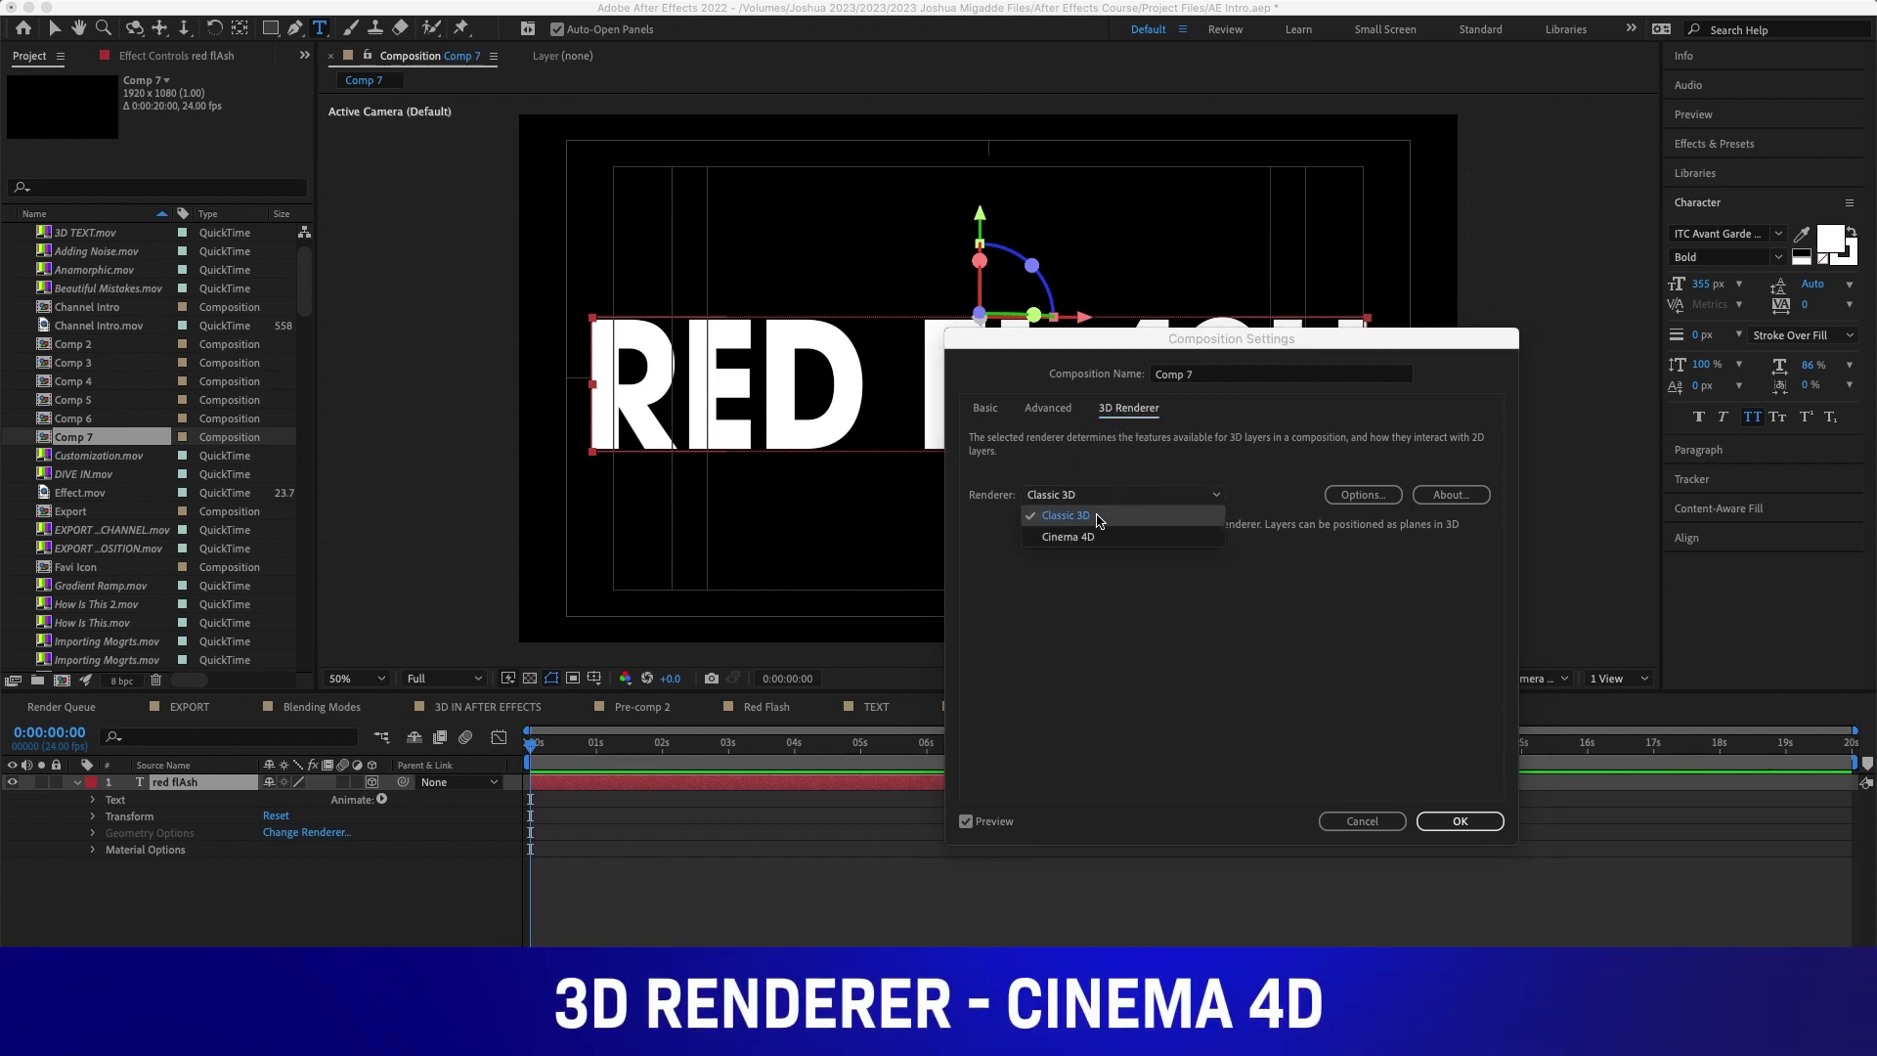
{"action": "left_click", "coordinate": [1068, 537]}
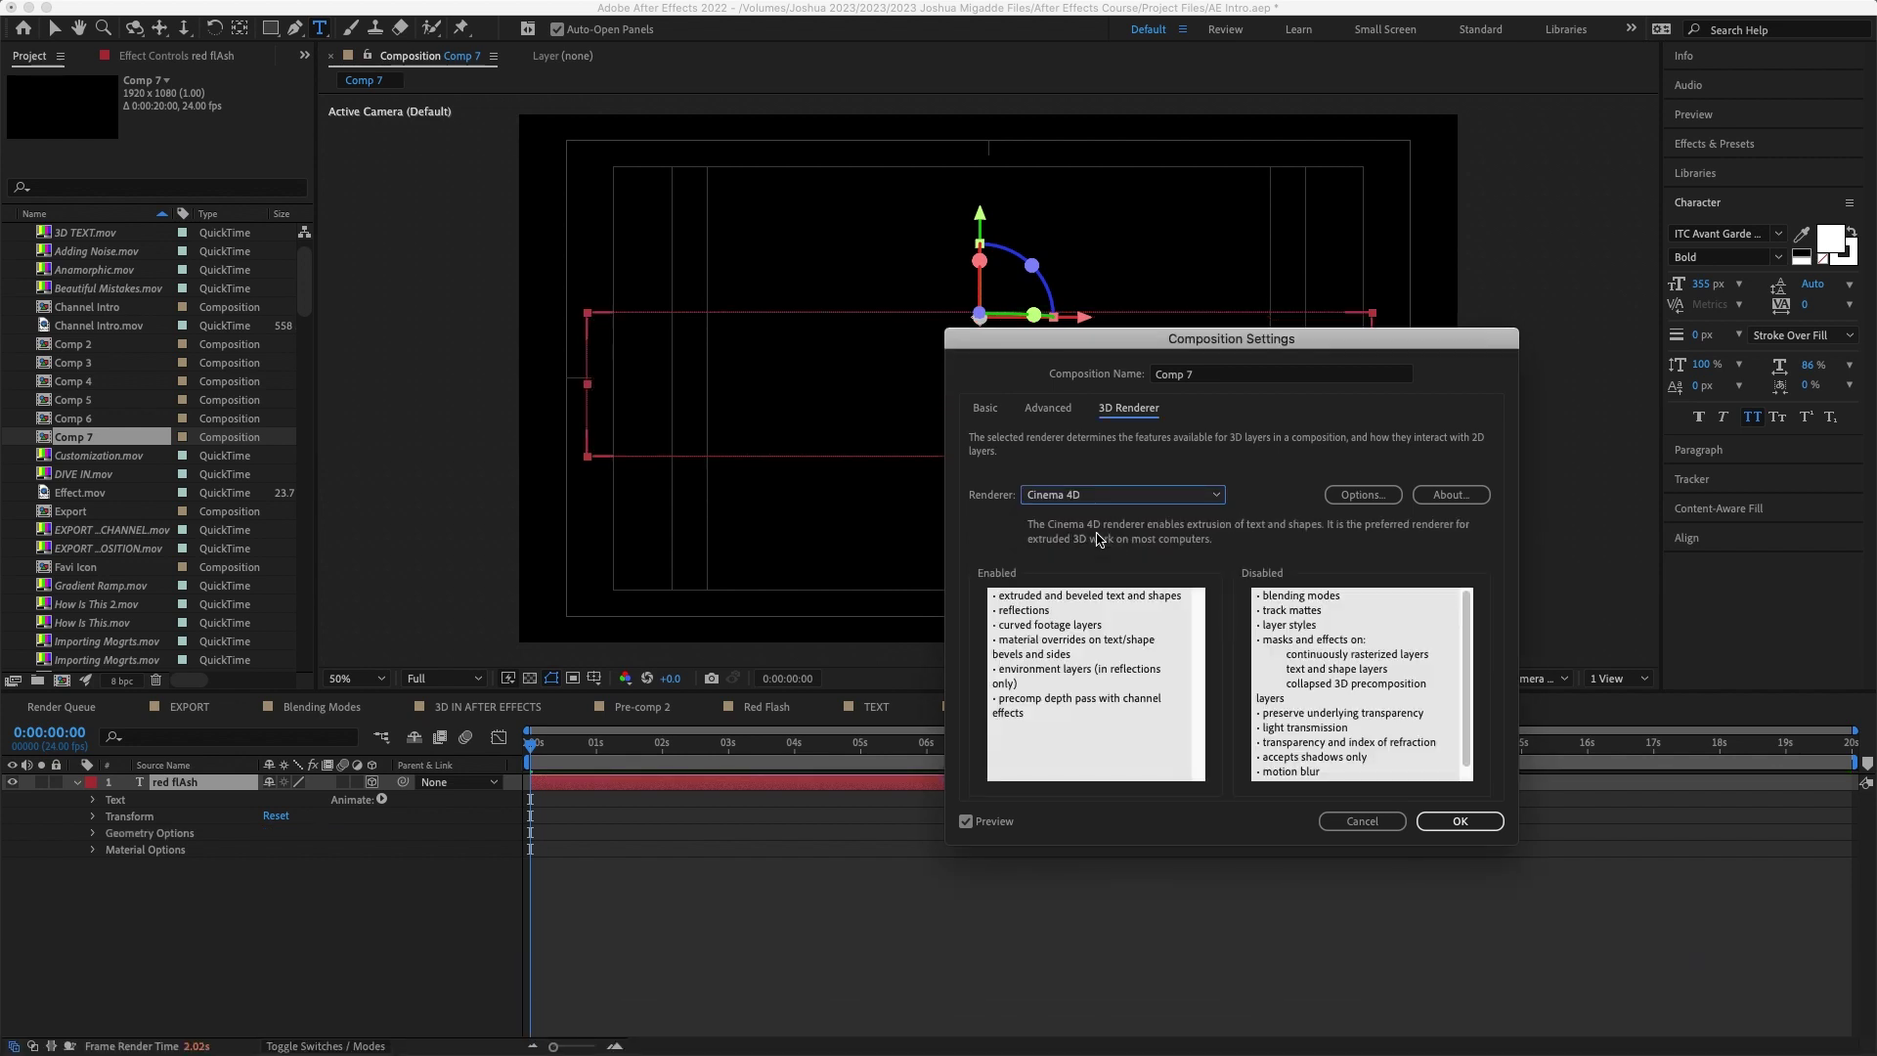
{"action": "left_click", "coordinate": [1442, 827]}
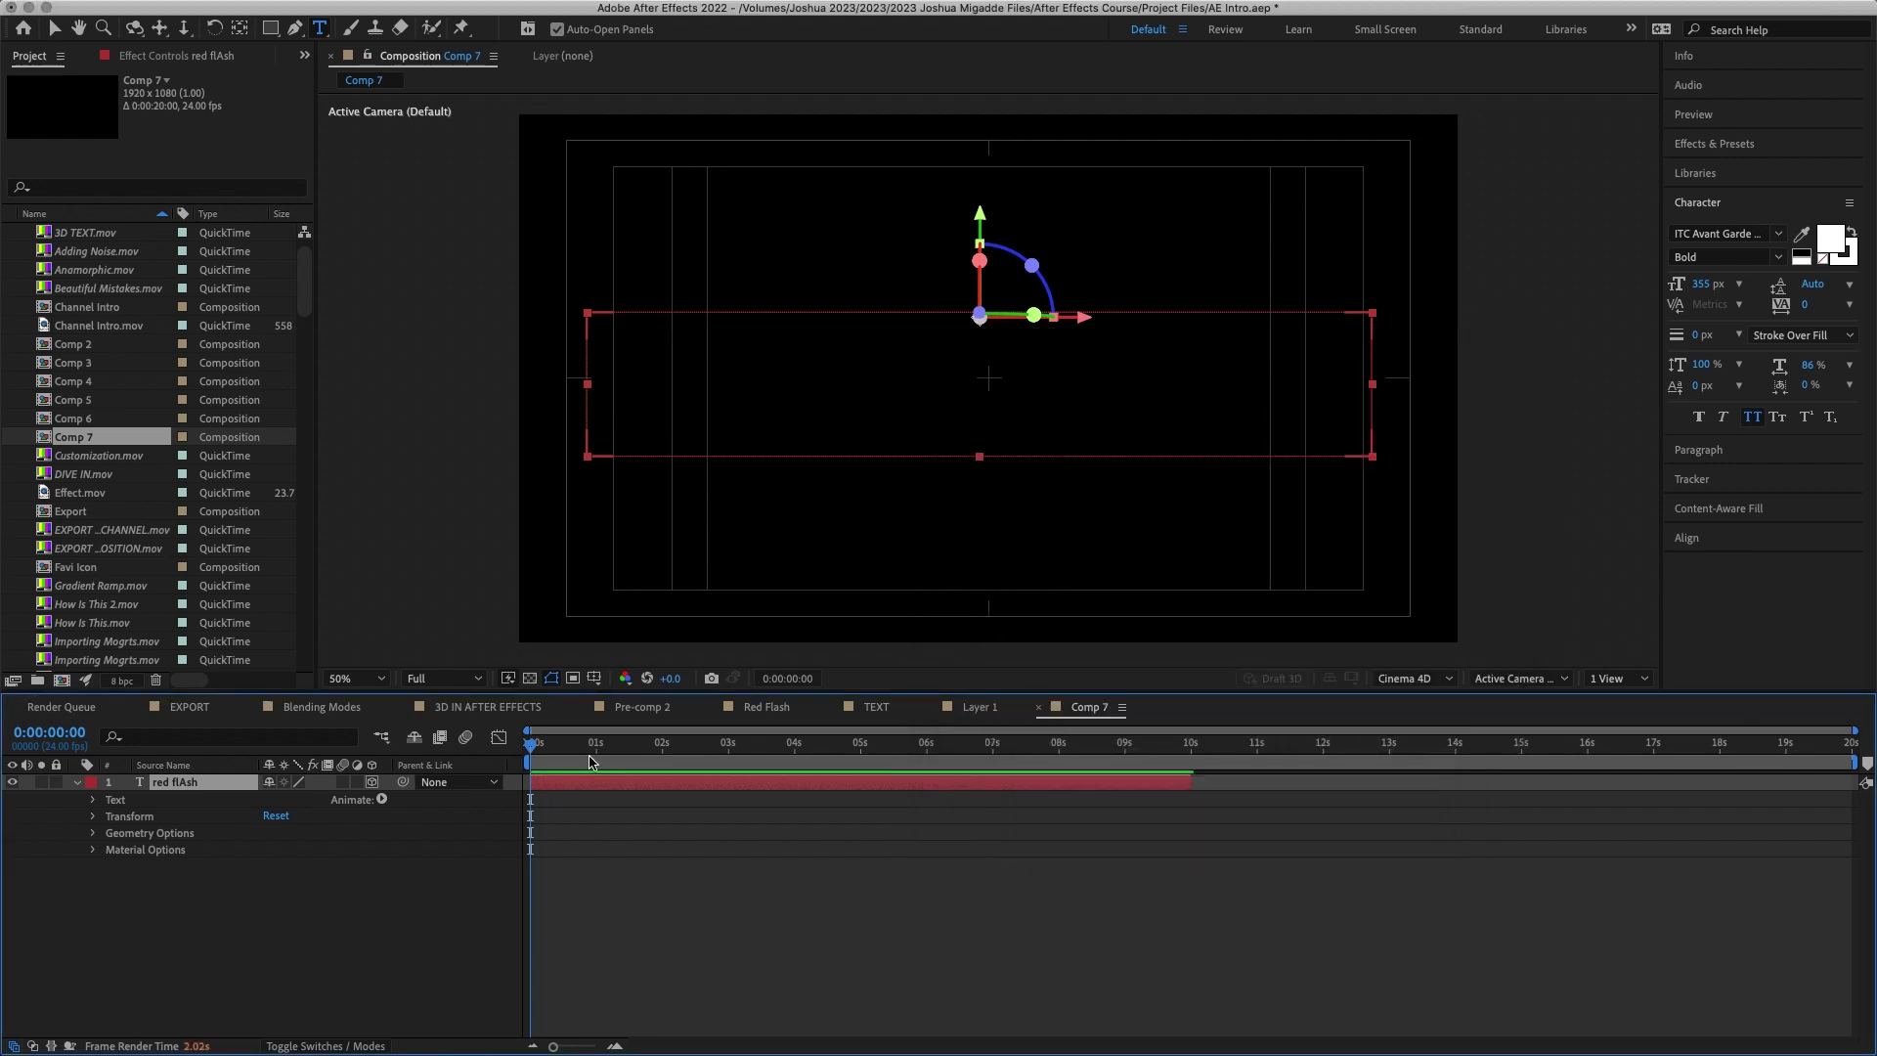
Step: Go to 0:00:02:11 and set the red flAsh text layer's extrusion depth to 296
{"action": "left_click_drag", "start_coordinate": [591, 764], "coordinate": [692, 770]}
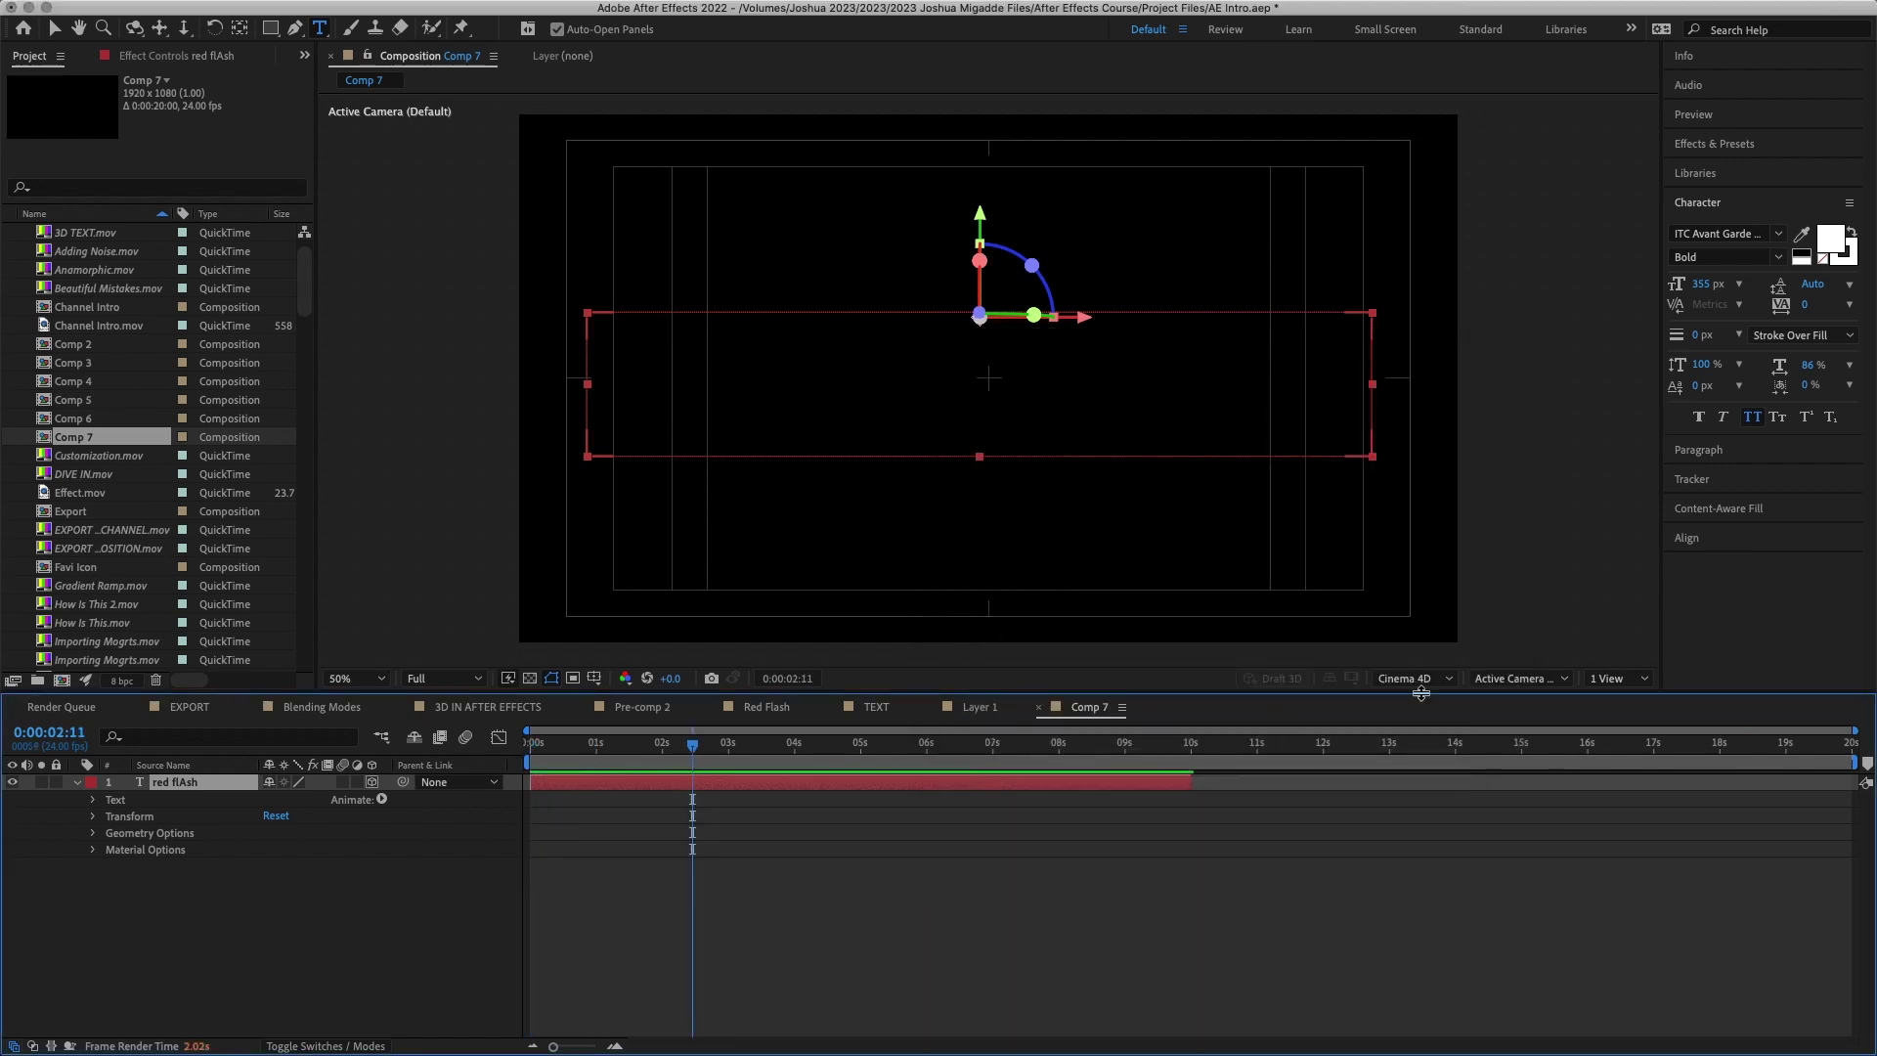
{"action": "left_click", "coordinate": [93, 833]}
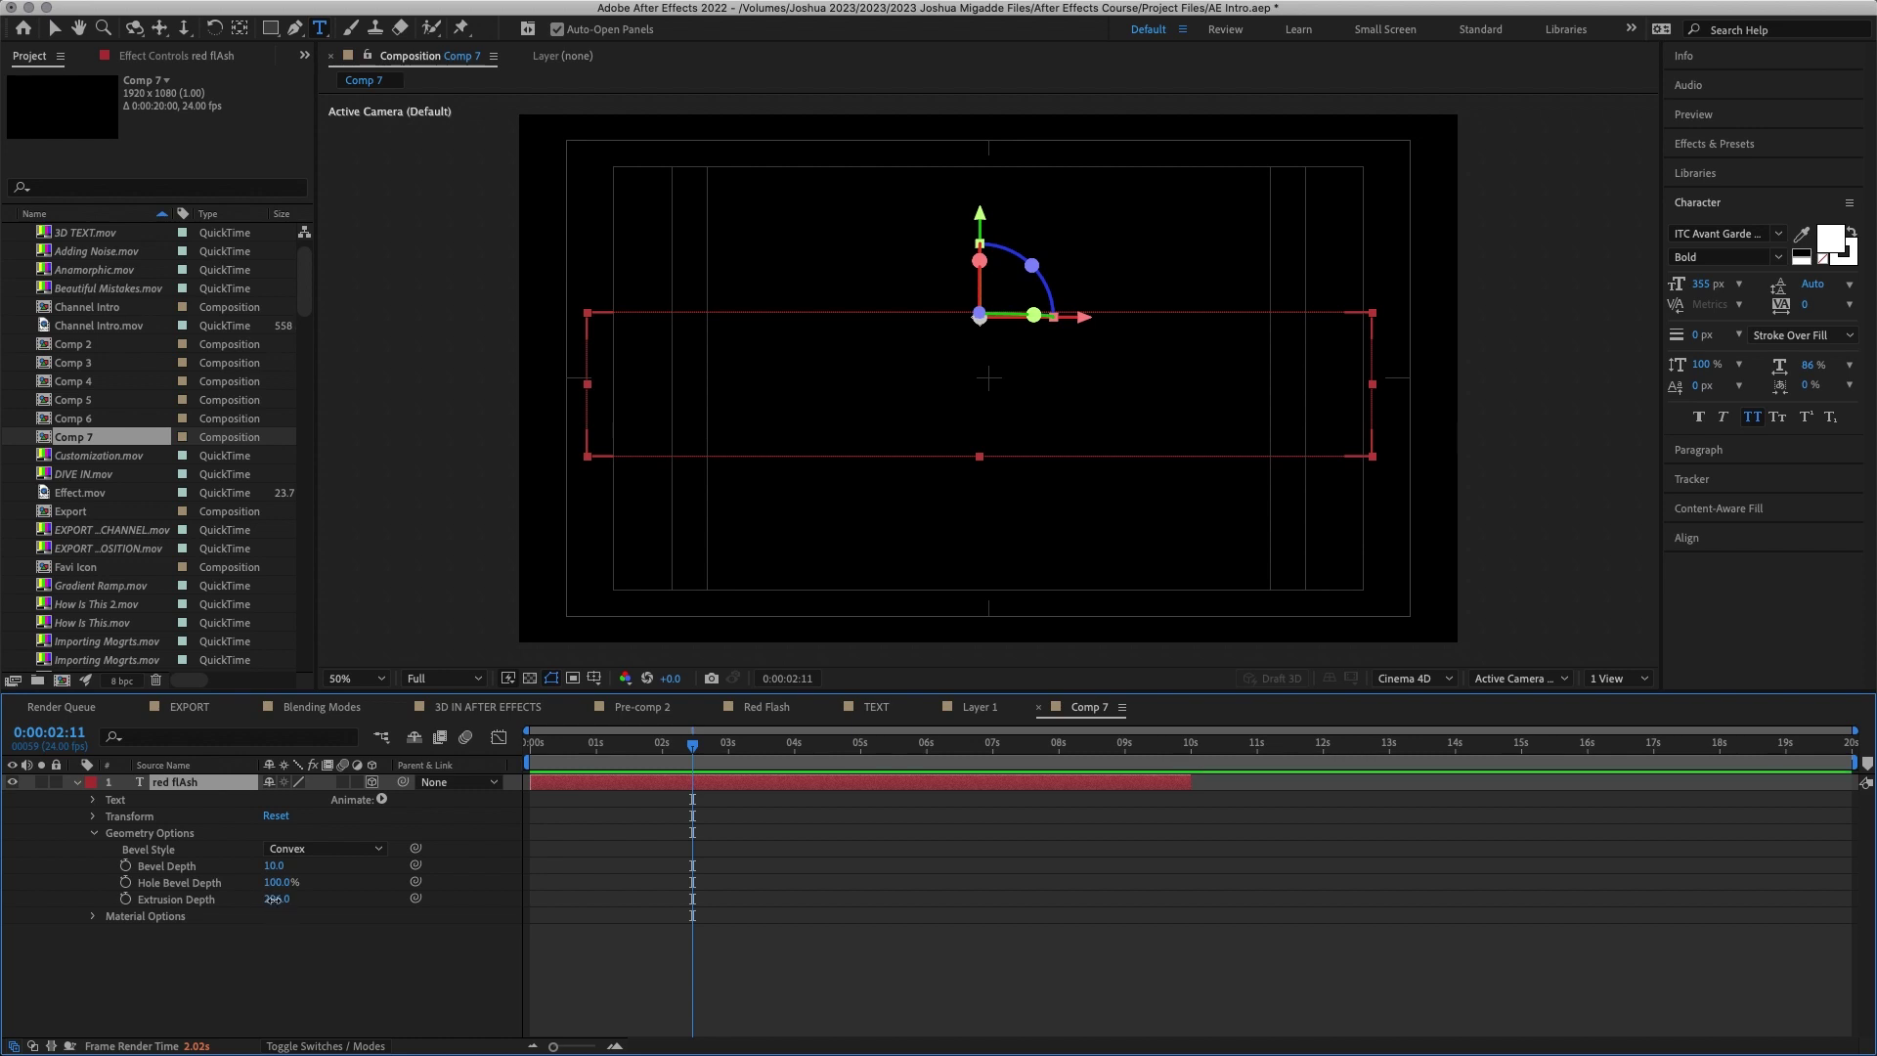
{"action": "left_click", "coordinate": [274, 898]}
{"action": "left_click", "coordinate": [553, 912]}
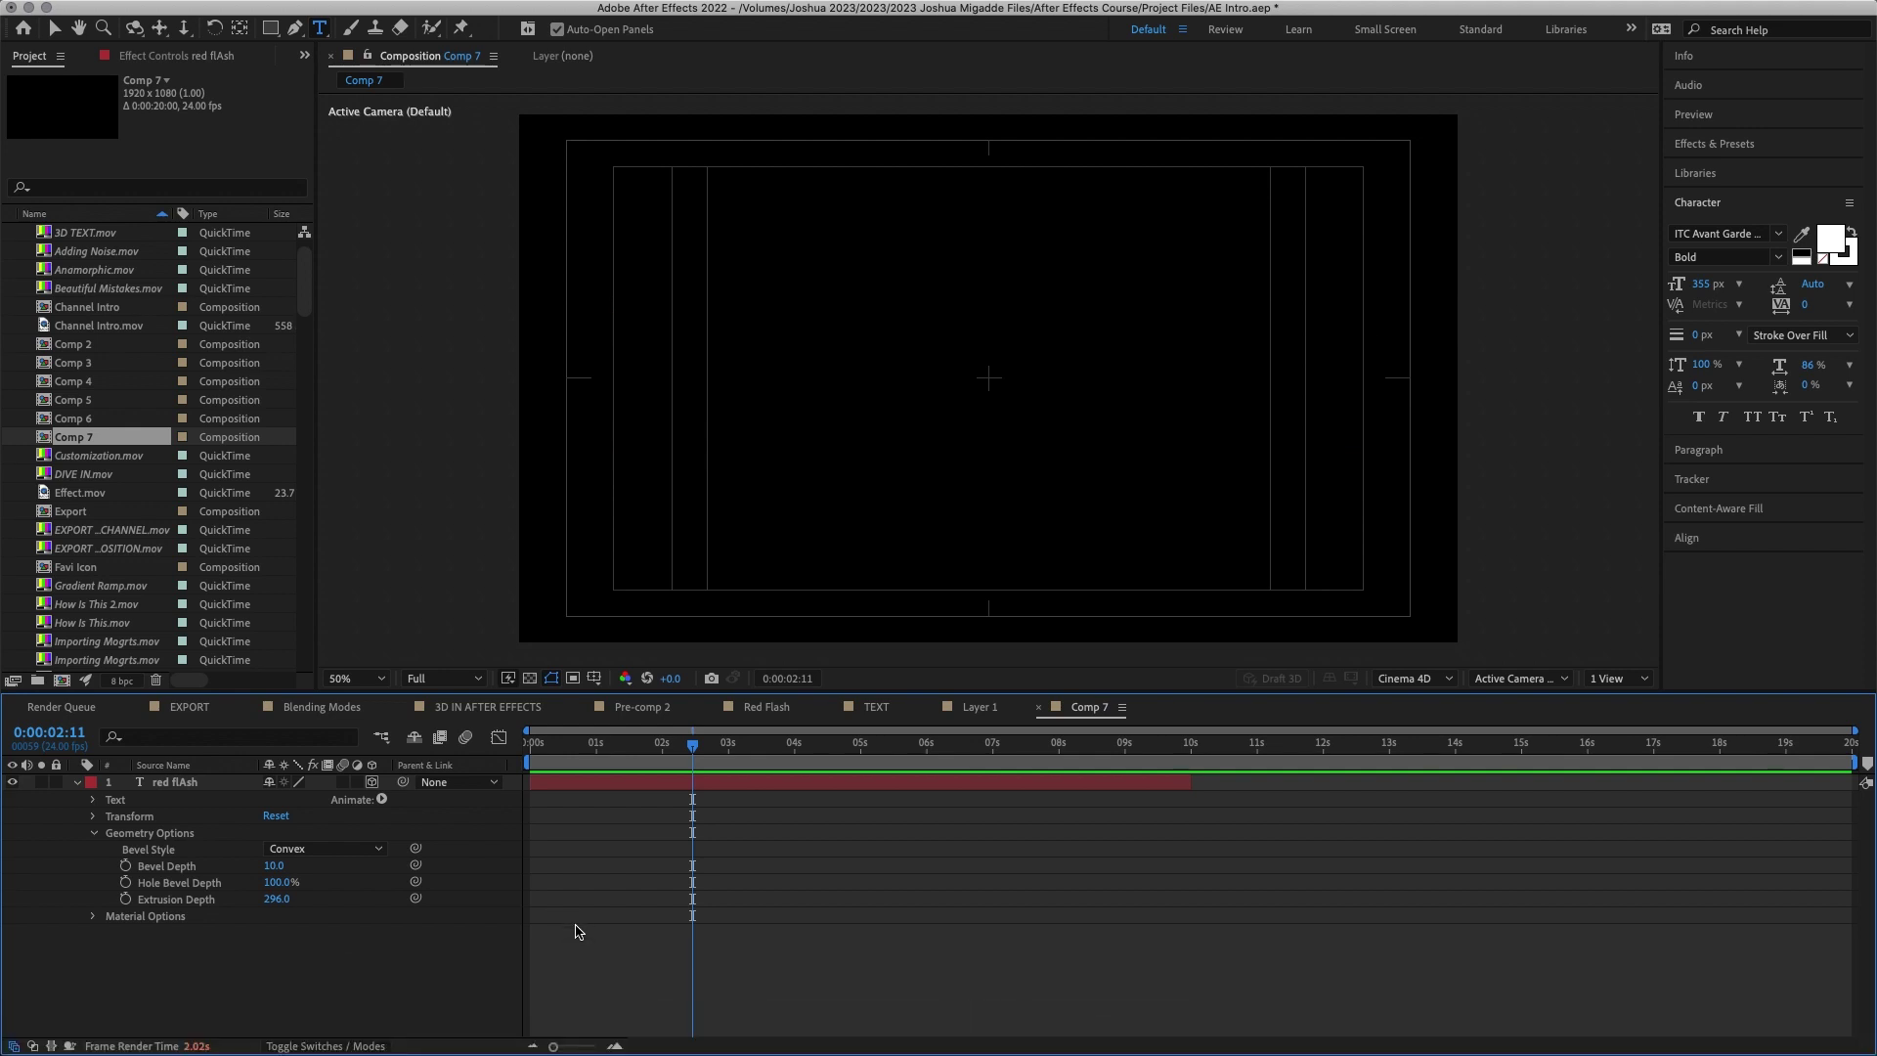
Step: Add a spot light to Comp 7 and lower the preview resolution to Quarter
{"action": "mouse_move", "coordinate": [411, 8]}
{"action": "left_click", "coordinate": [353, 10]}
{"action": "mouse_move", "coordinate": [364, 37]}
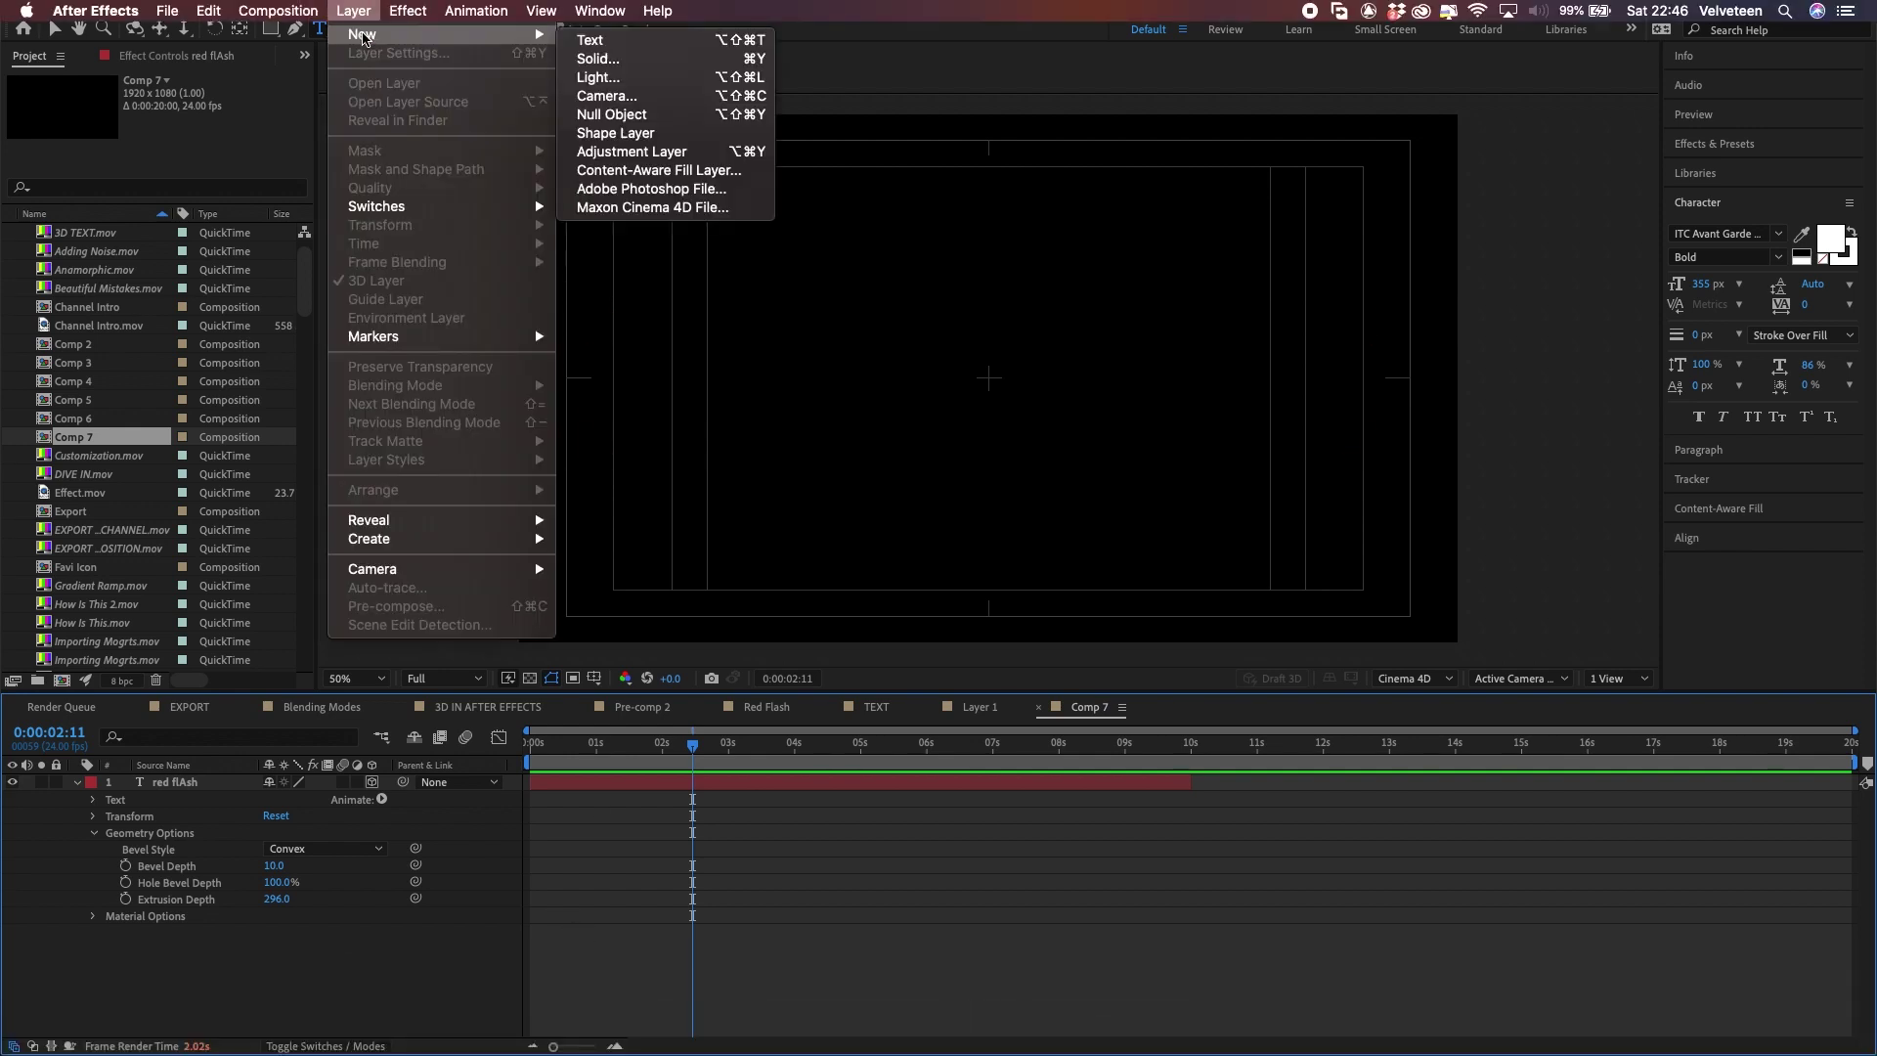
{"action": "left_click", "coordinate": [678, 78]}
{"action": "left_click", "coordinate": [1045, 763]}
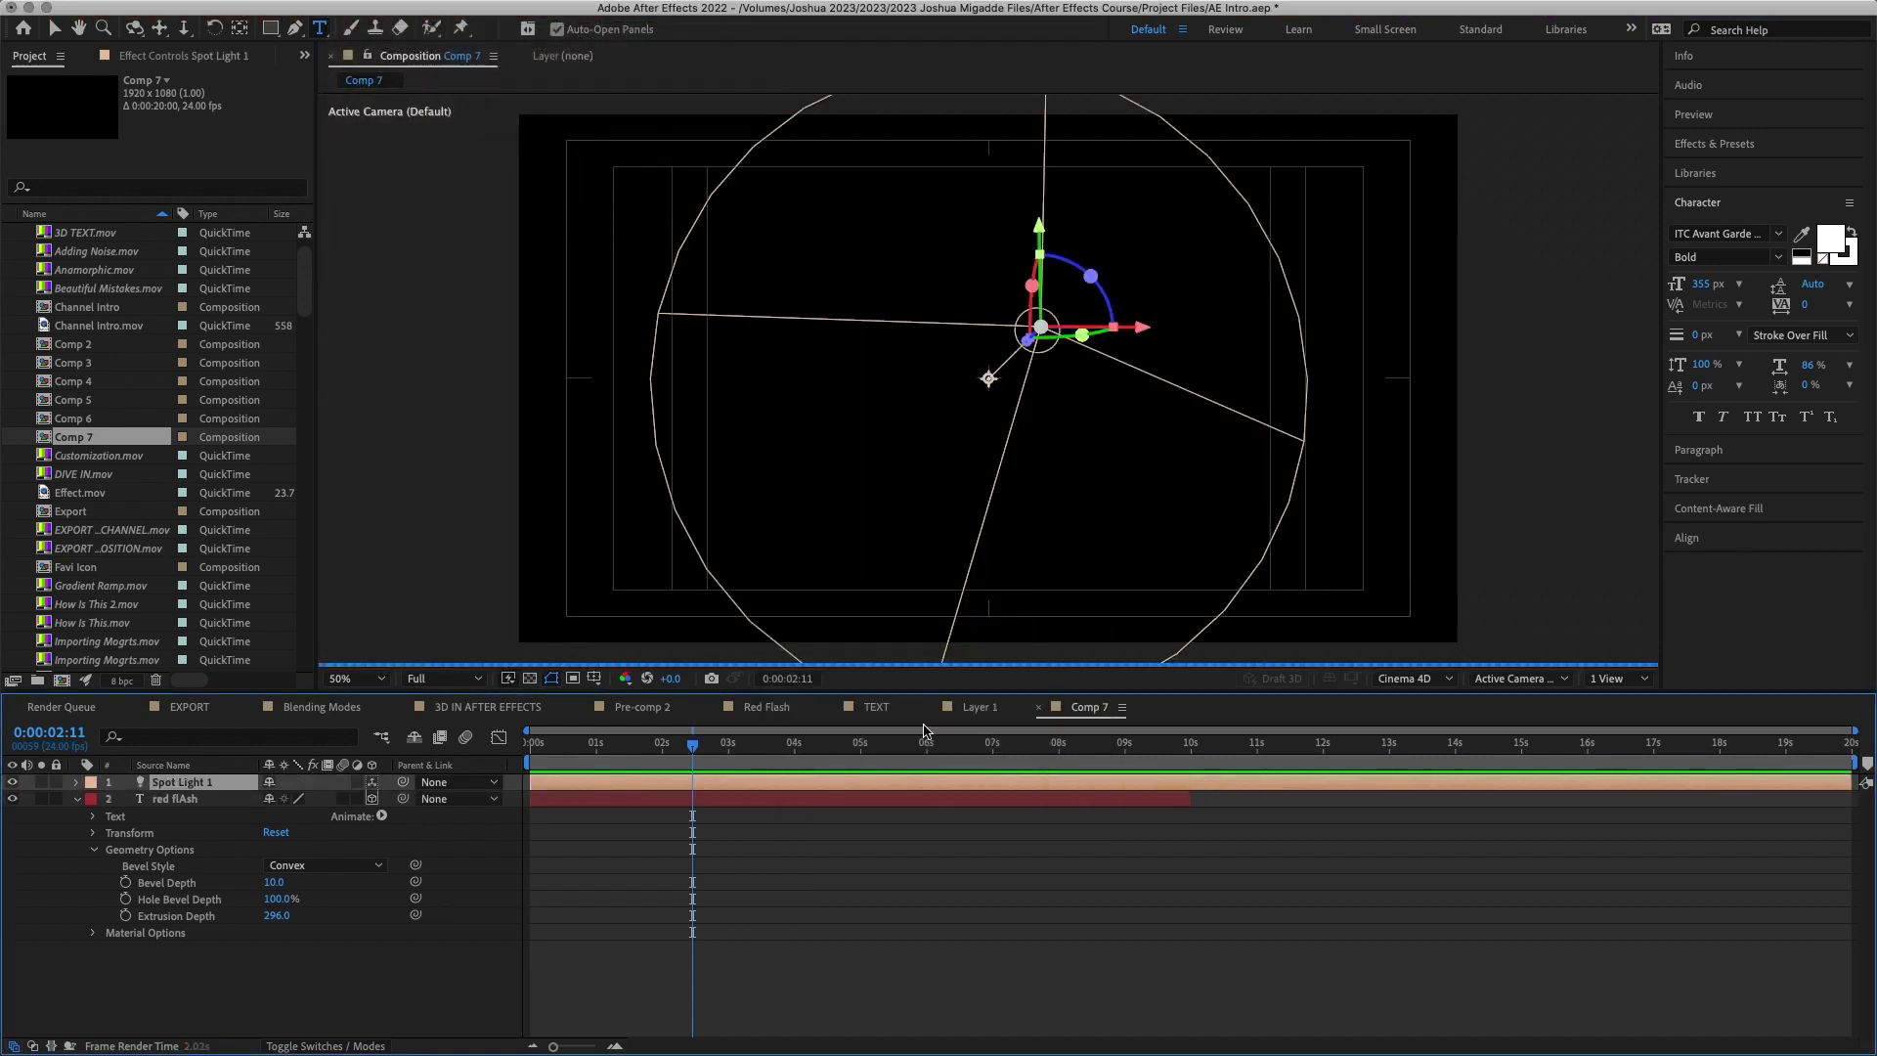
{"action": "left_click", "coordinate": [479, 687]}
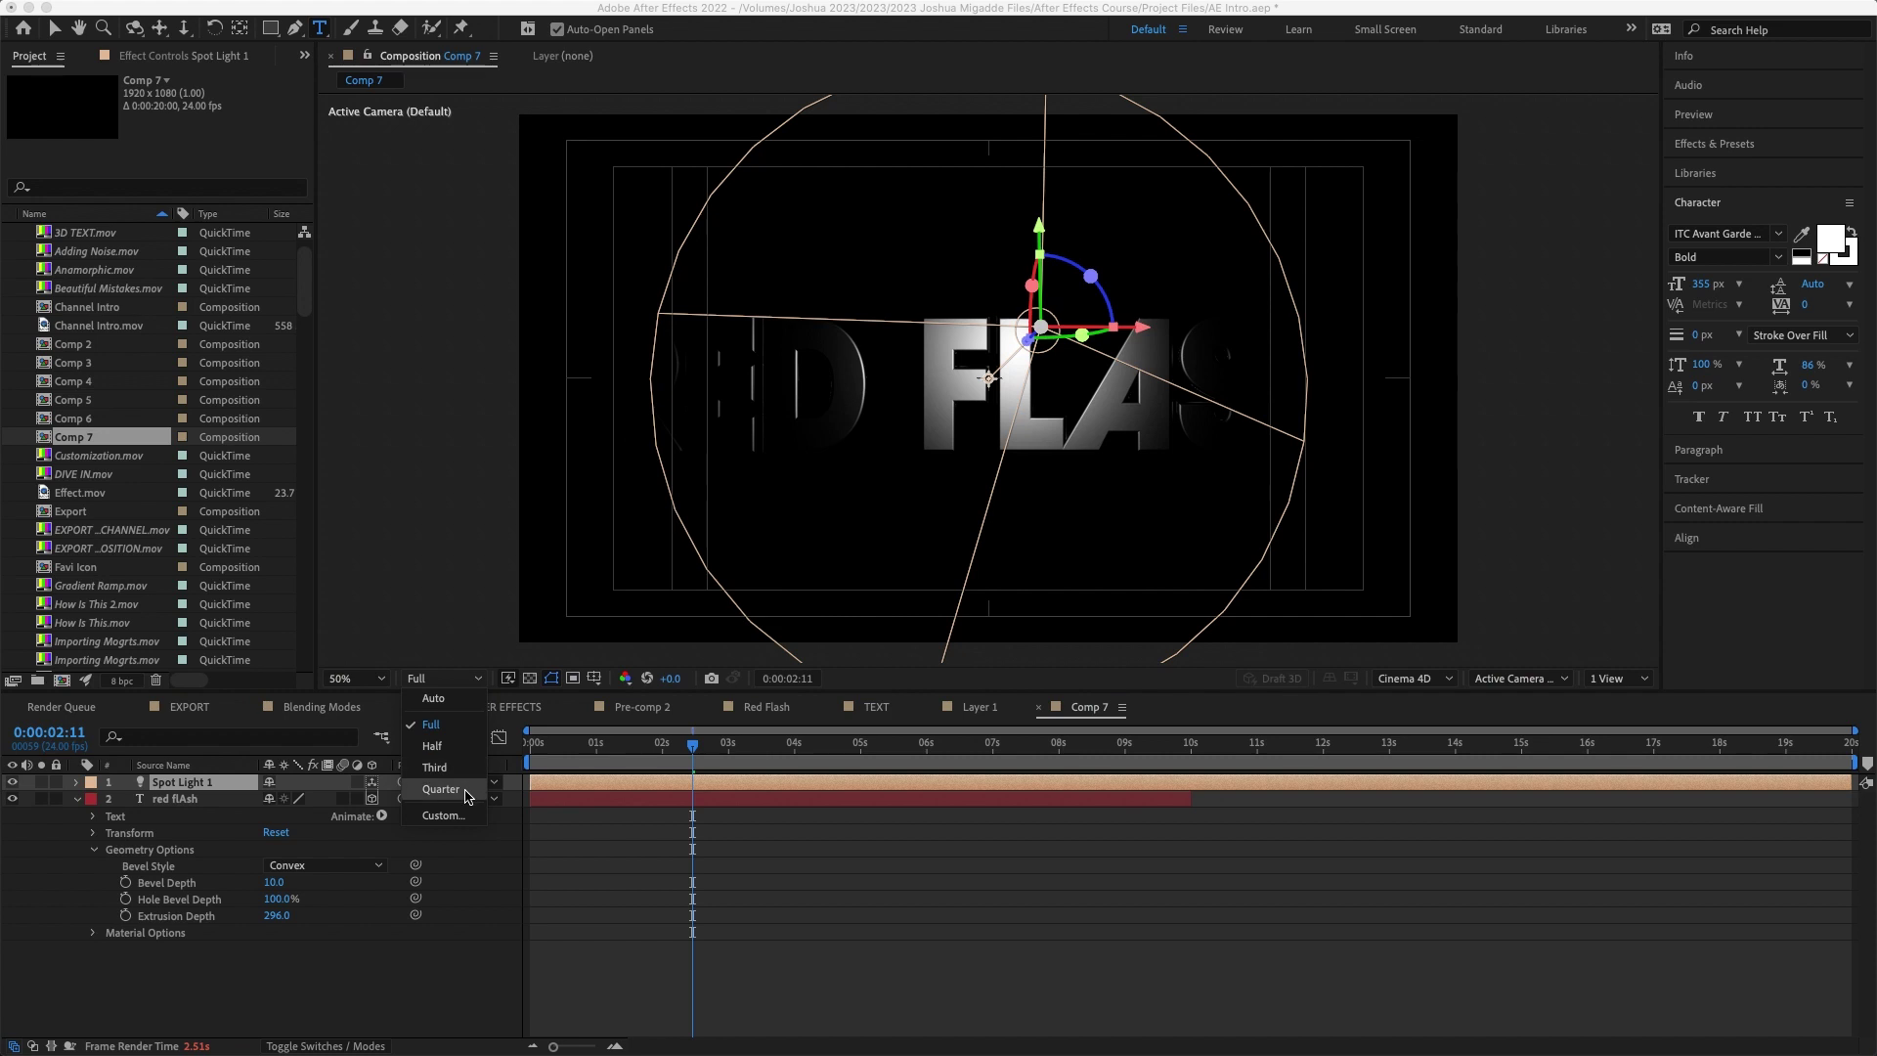
{"action": "left_click", "coordinate": [465, 796]}
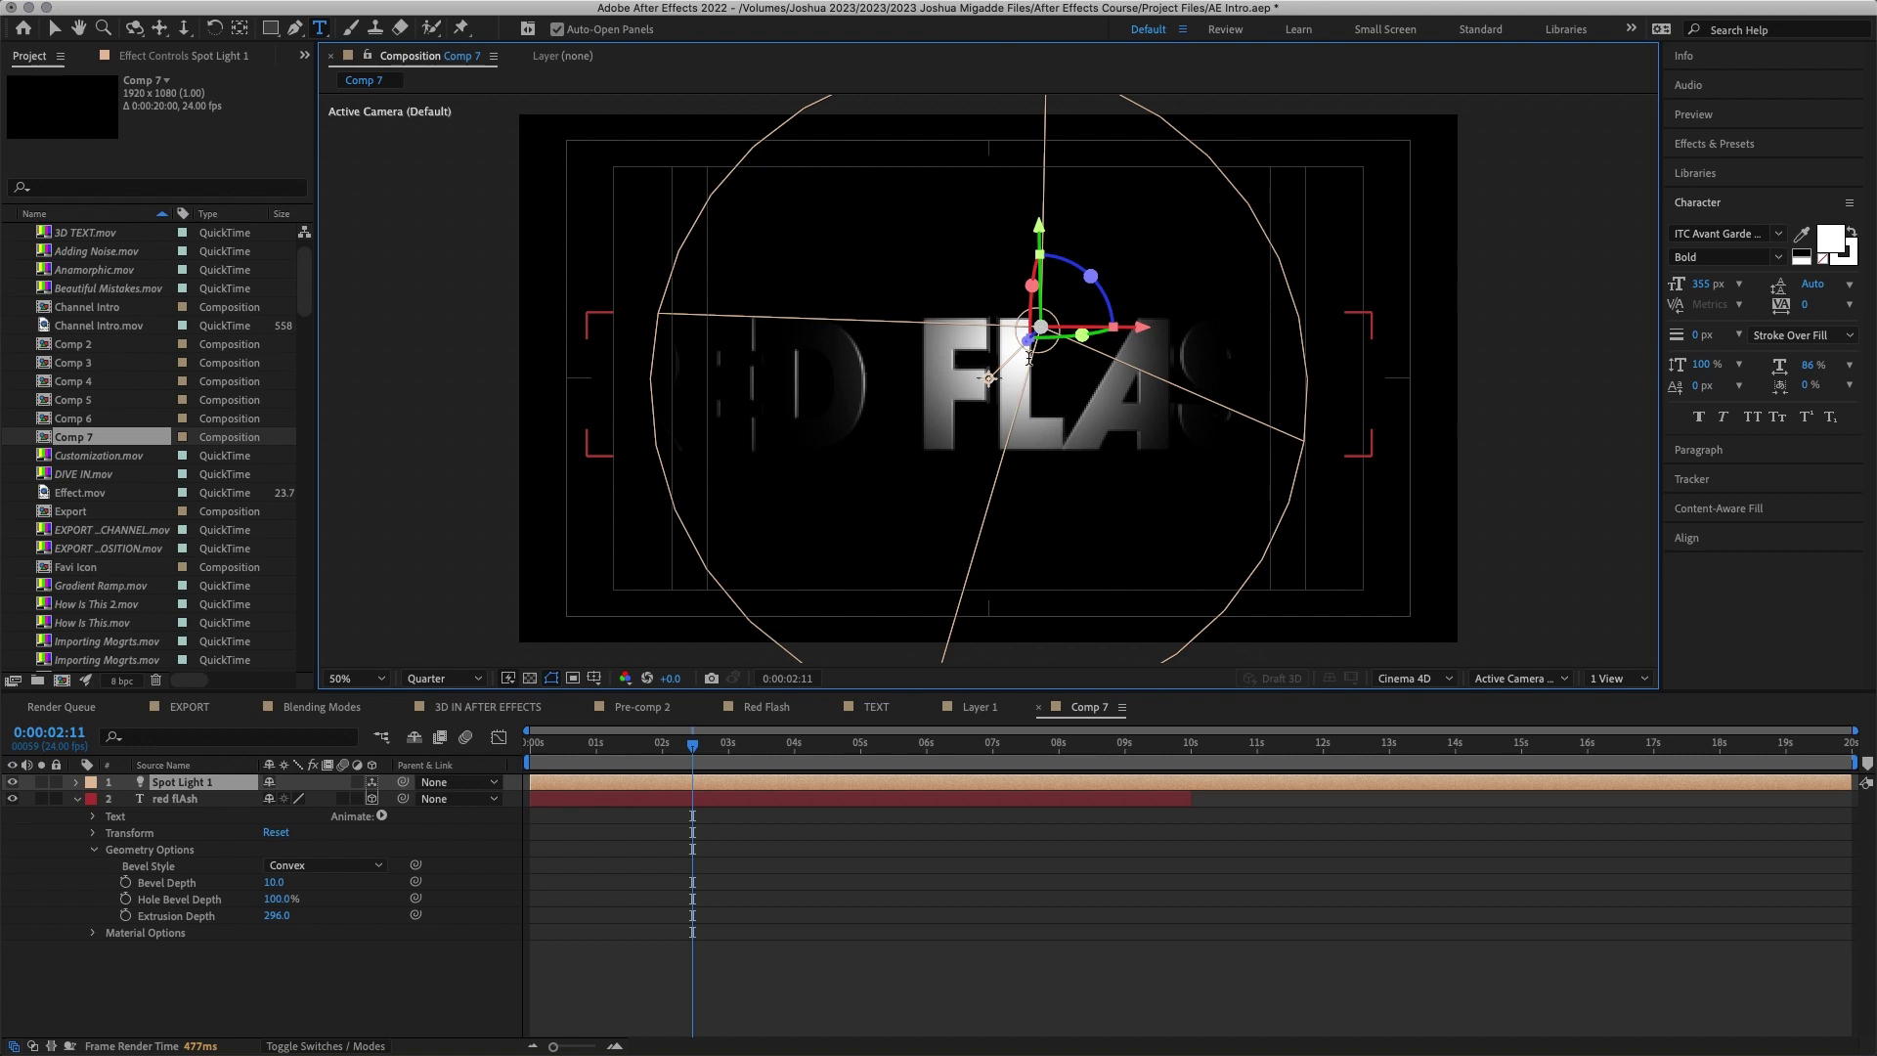
Step: Raise Spot Light 1's intensity to 373%
{"action": "left_click", "coordinate": [79, 786]}
{"action": "left_click", "coordinate": [78, 786]}
{"action": "left_click", "coordinate": [94, 816]}
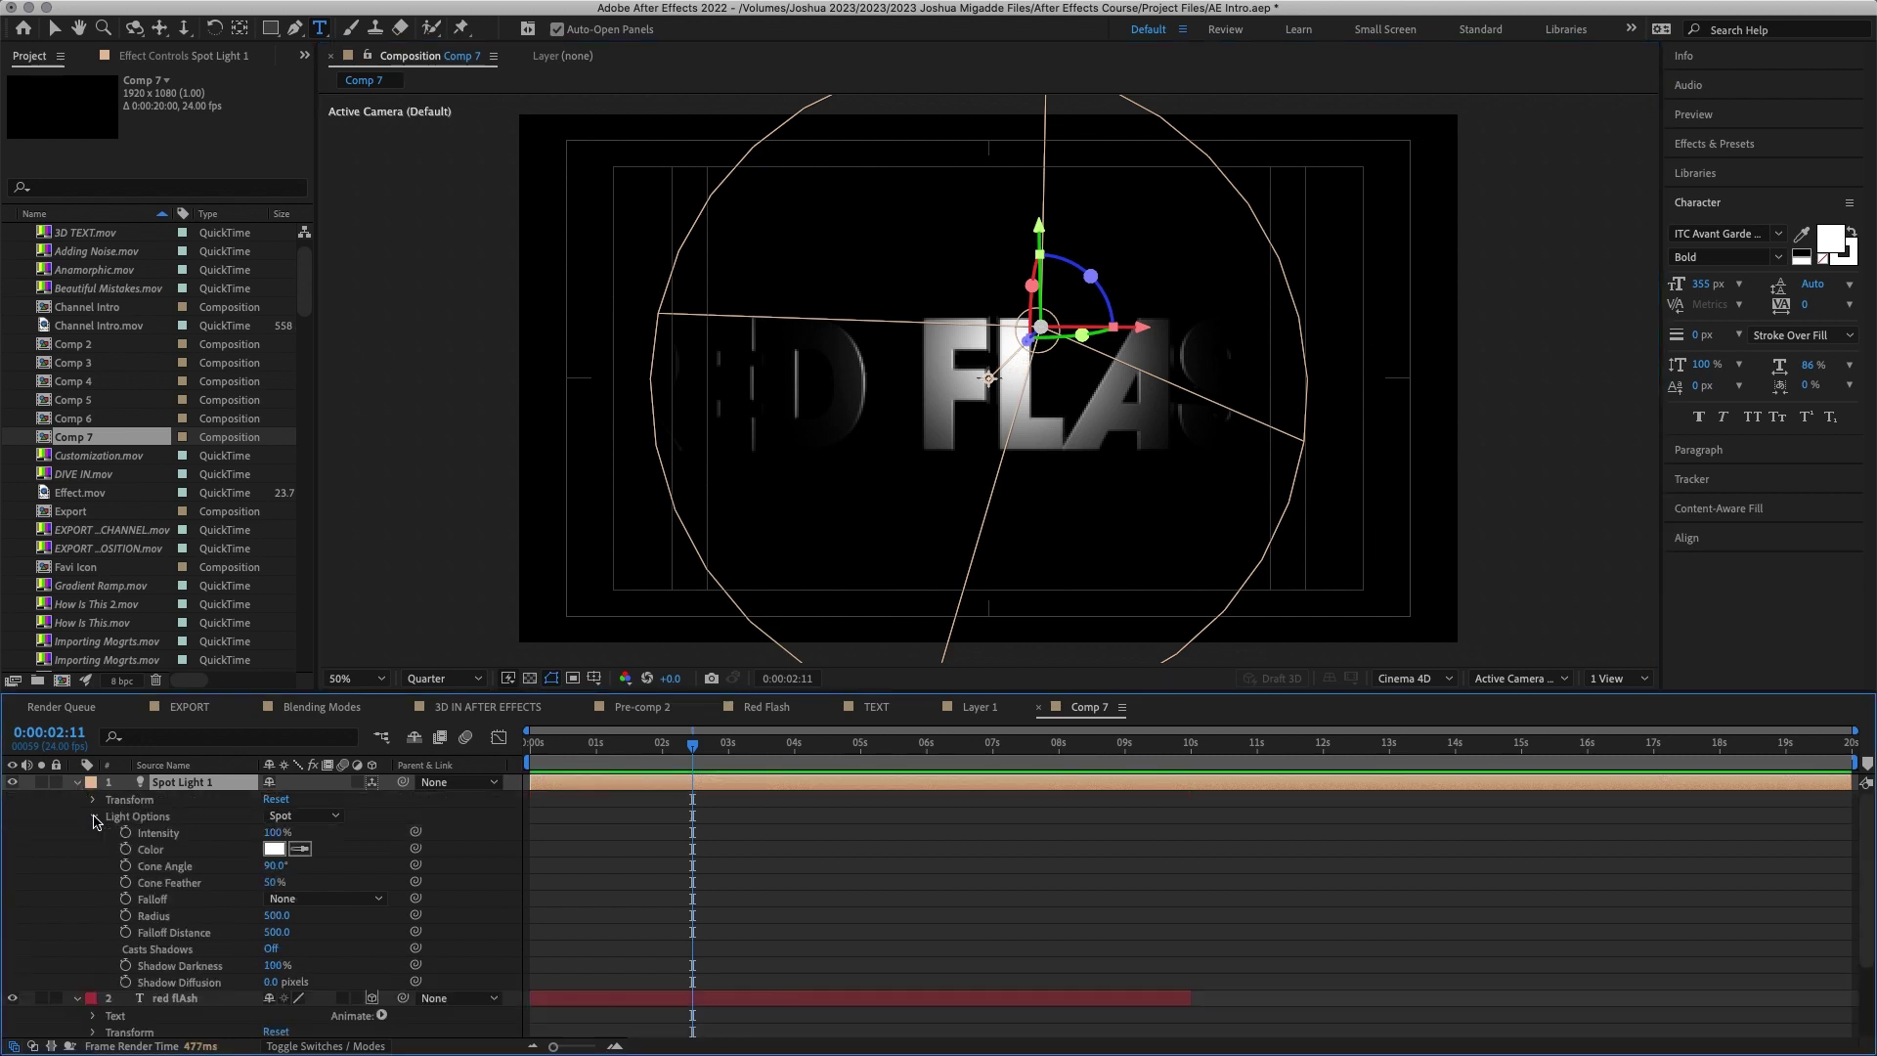
{"action": "left_click_drag", "start_coordinate": [274, 831], "coordinate": [557, 852]}
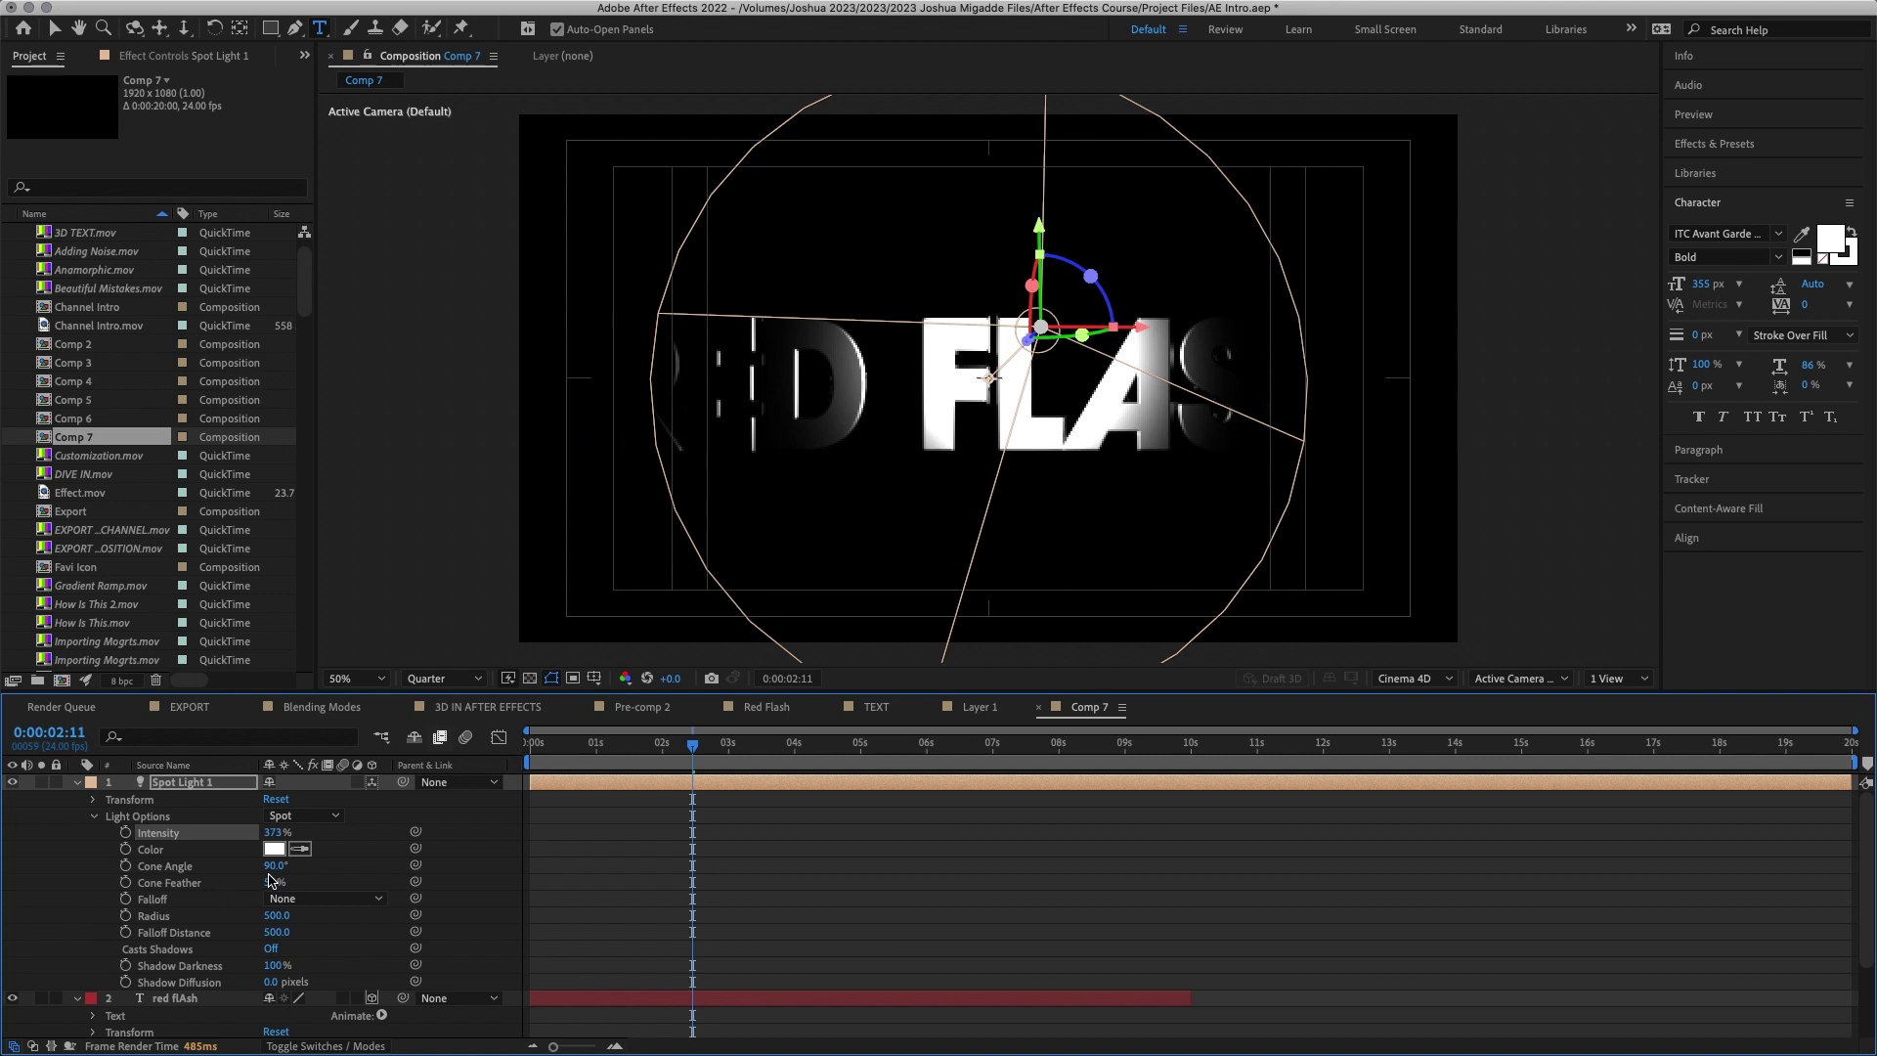
Step: Set the text's extrusion depth to 474, and Spot Light 1's cone angle to 118° and radius to 803
{"action": "scroll", "coordinate": [195, 929], "scroll_direction": "down", "scroll_amount": 5}
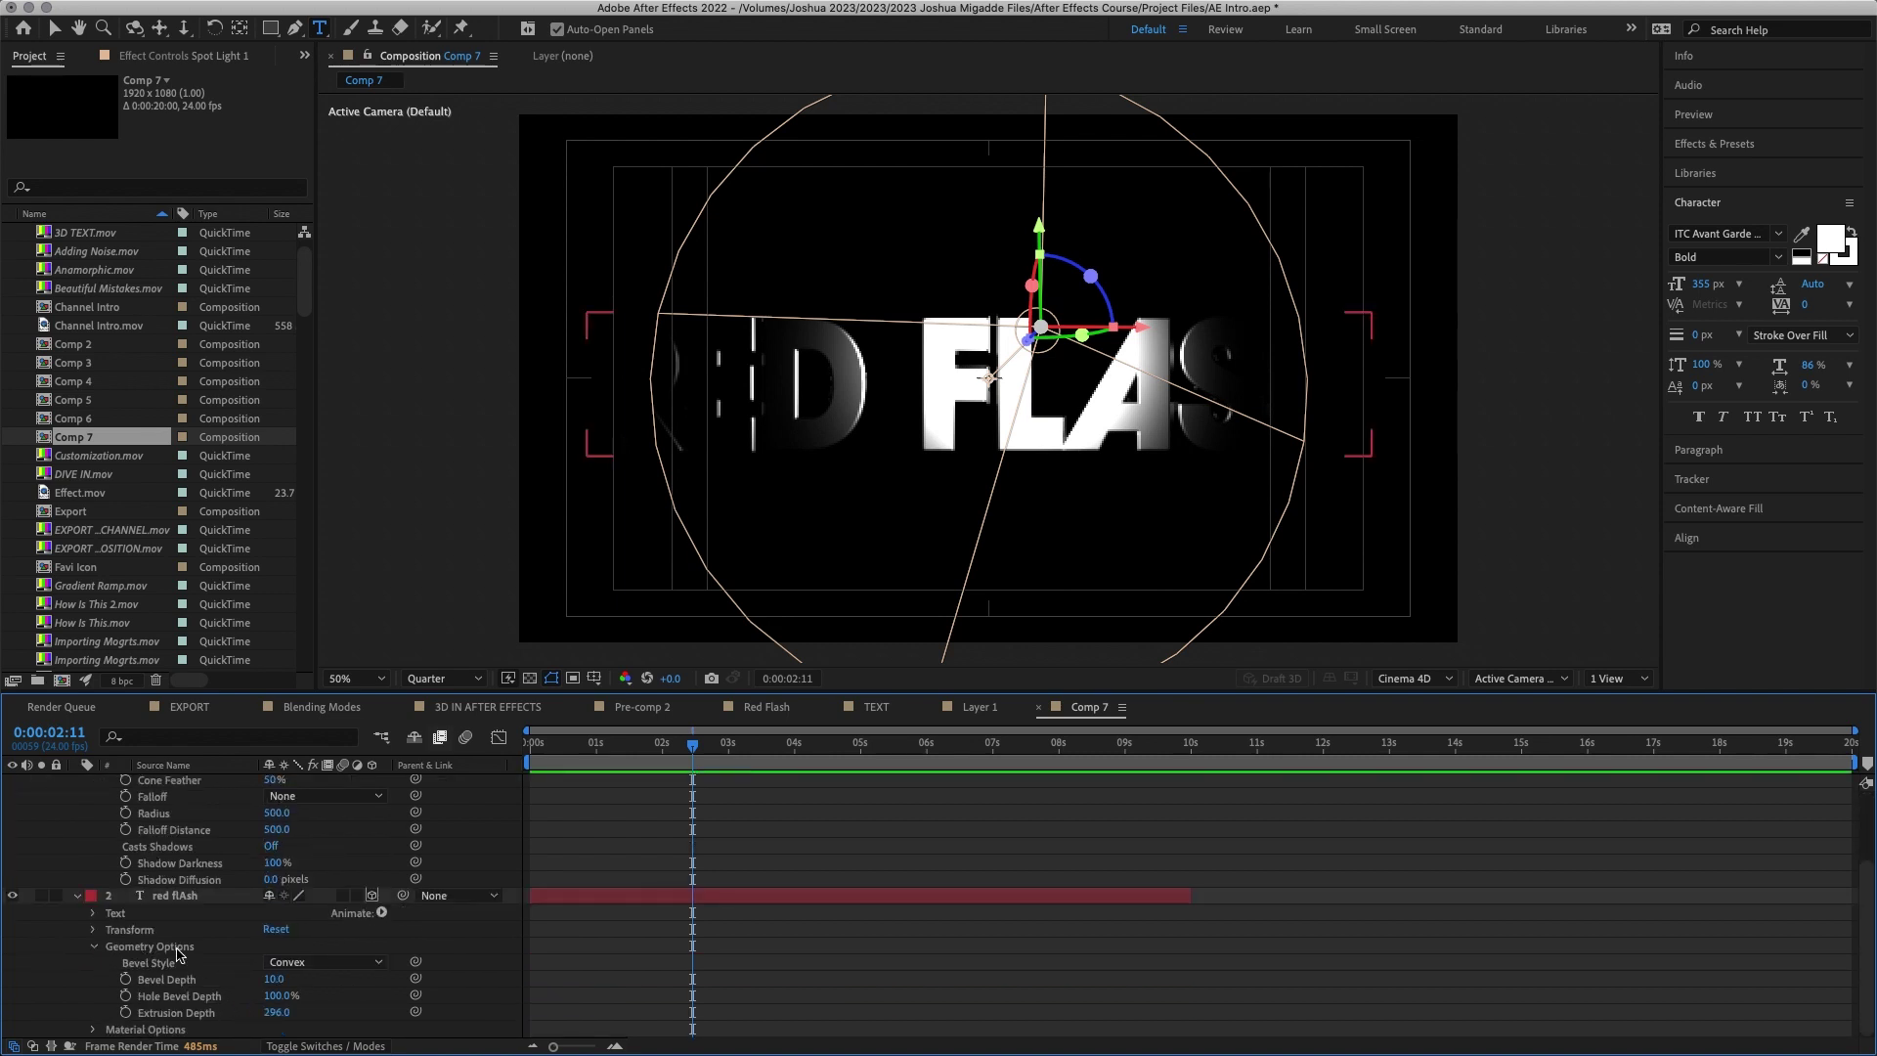
{"action": "left_click_drag", "start_coordinate": [276, 1012], "coordinate": [427, 999]}
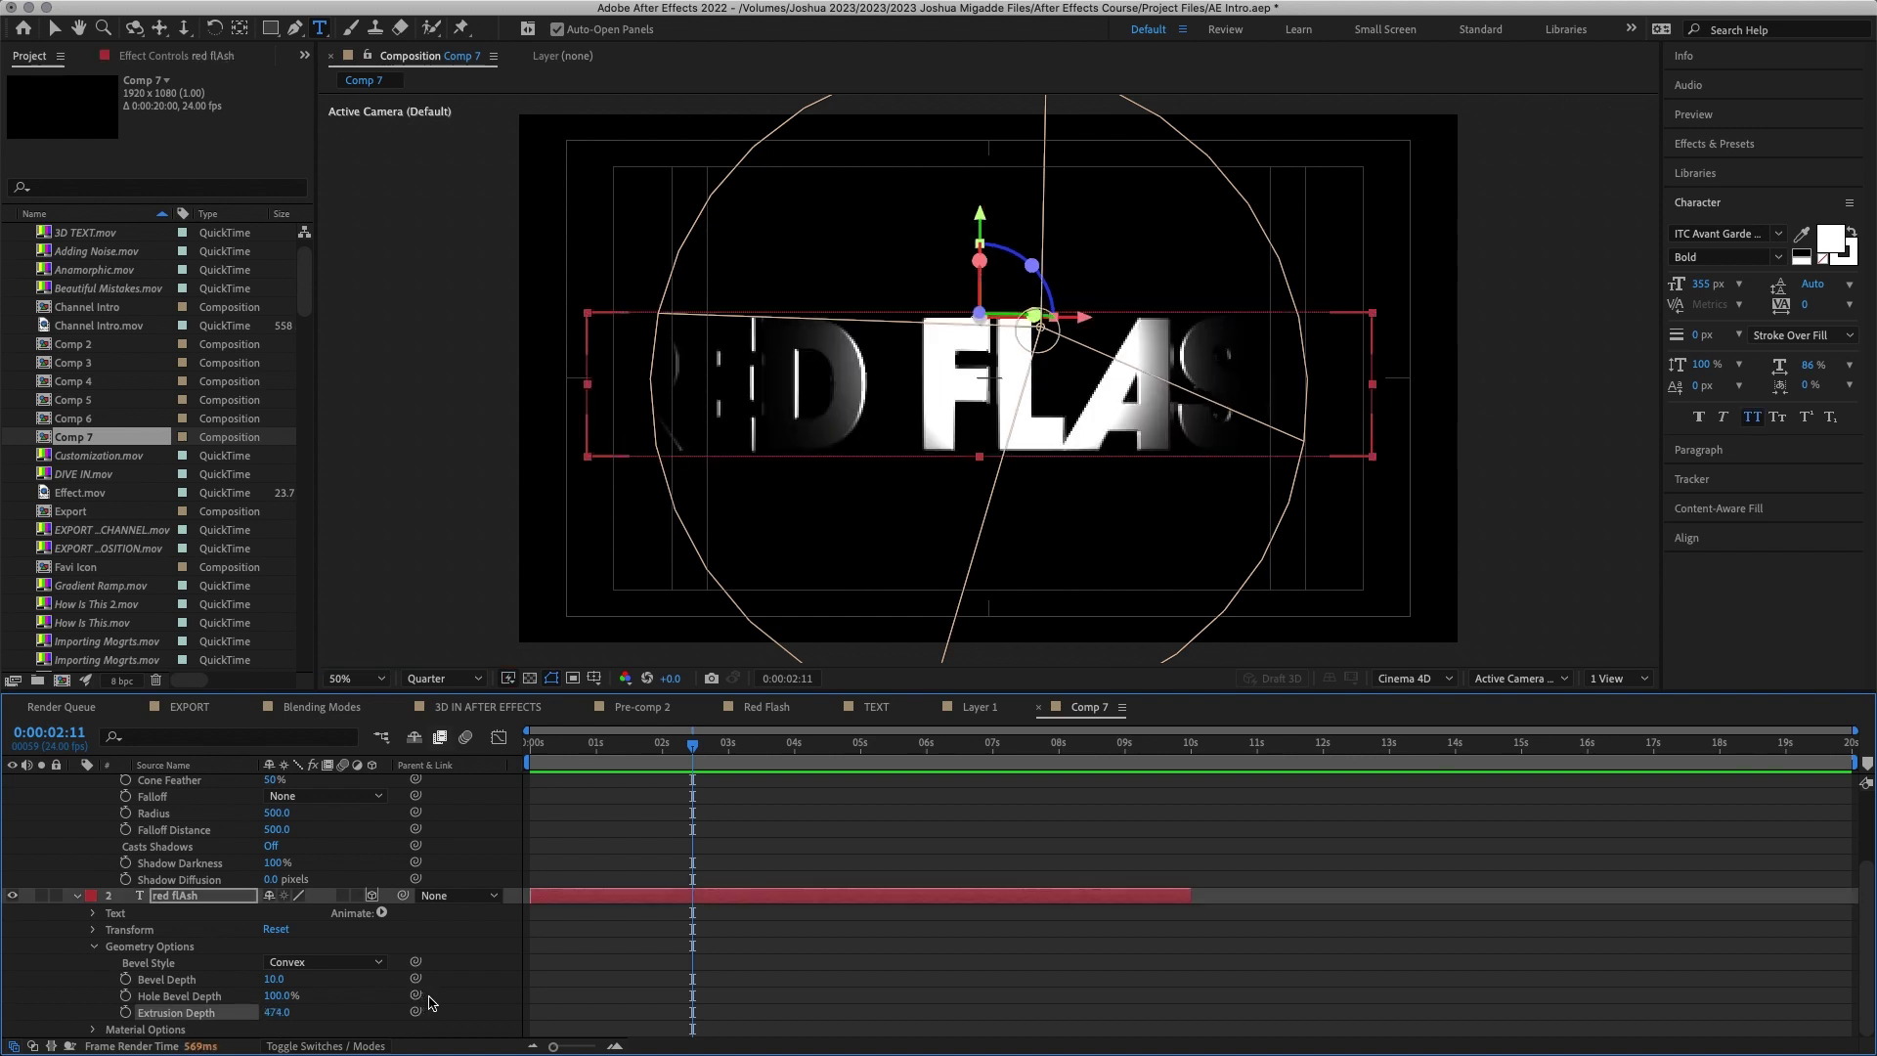
{"action": "scroll", "coordinate": [342, 953], "scroll_direction": "up", "scroll_amount": 5}
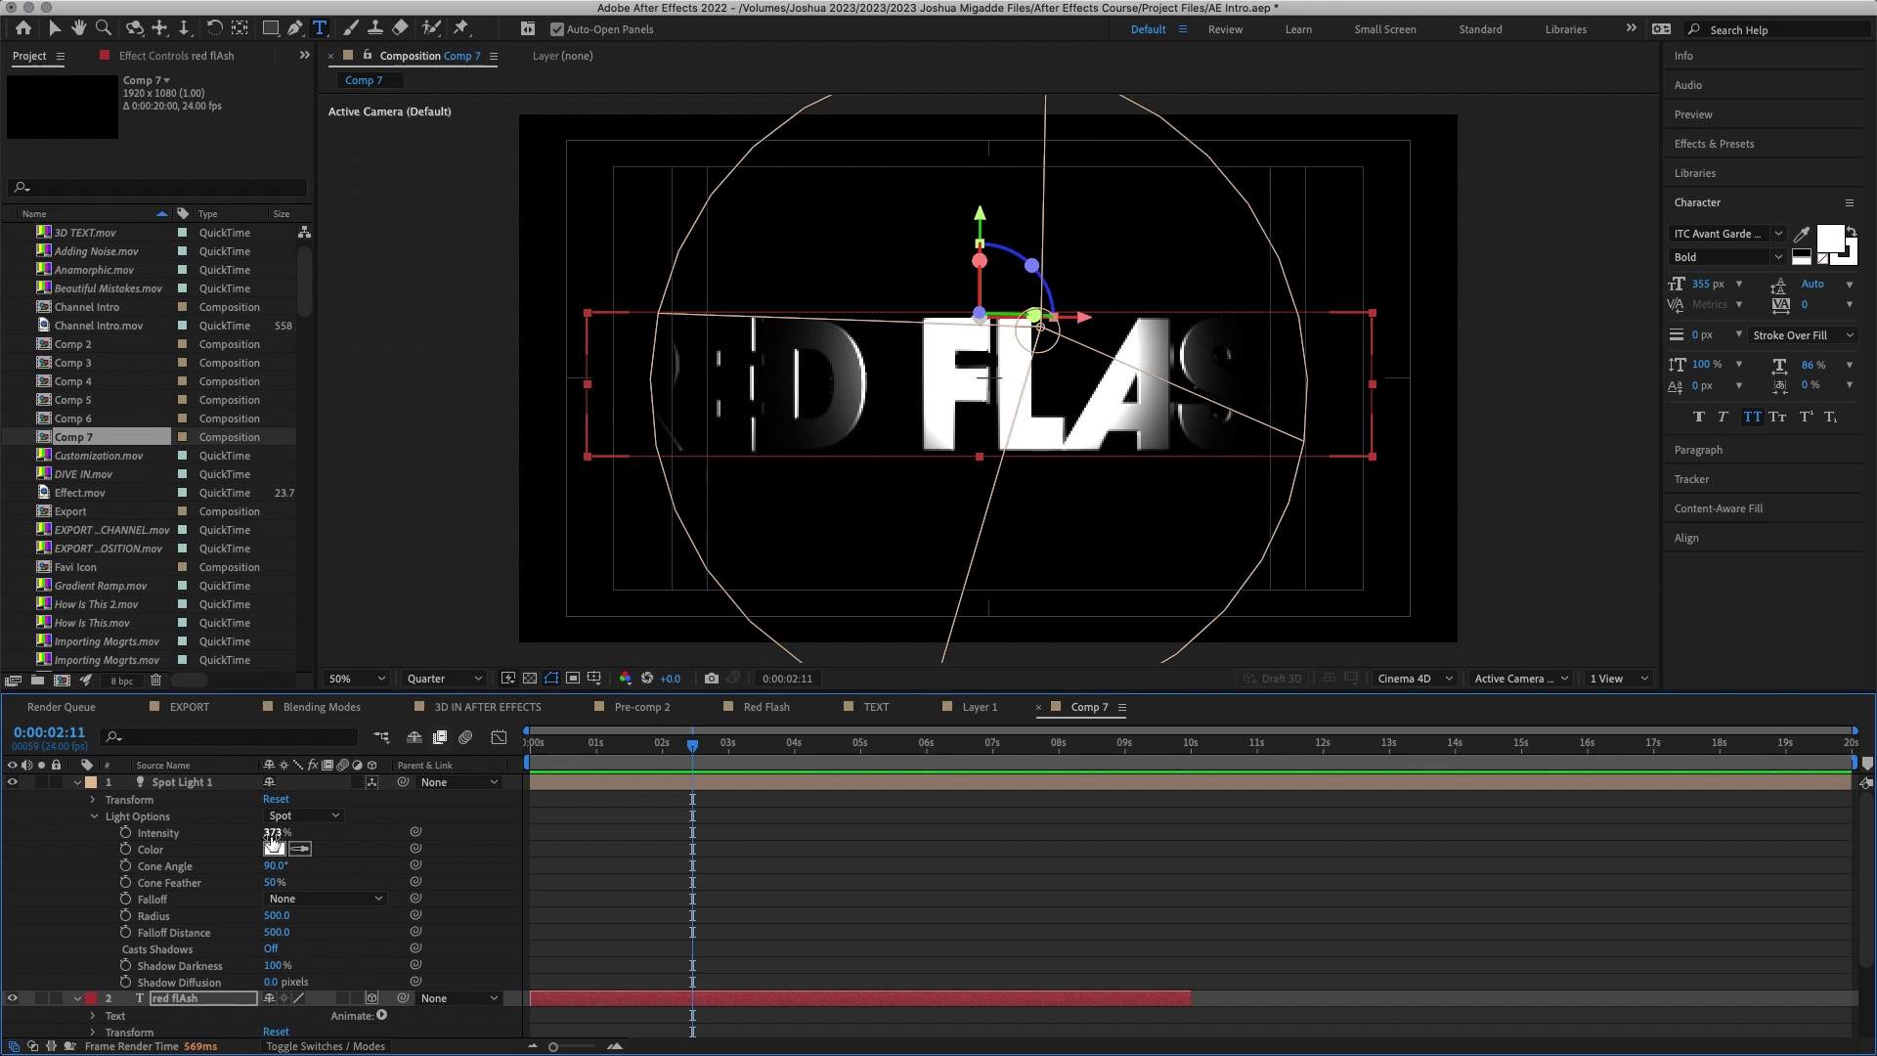
{"action": "left_click_drag", "start_coordinate": [277, 916], "coordinate": [434, 924]}
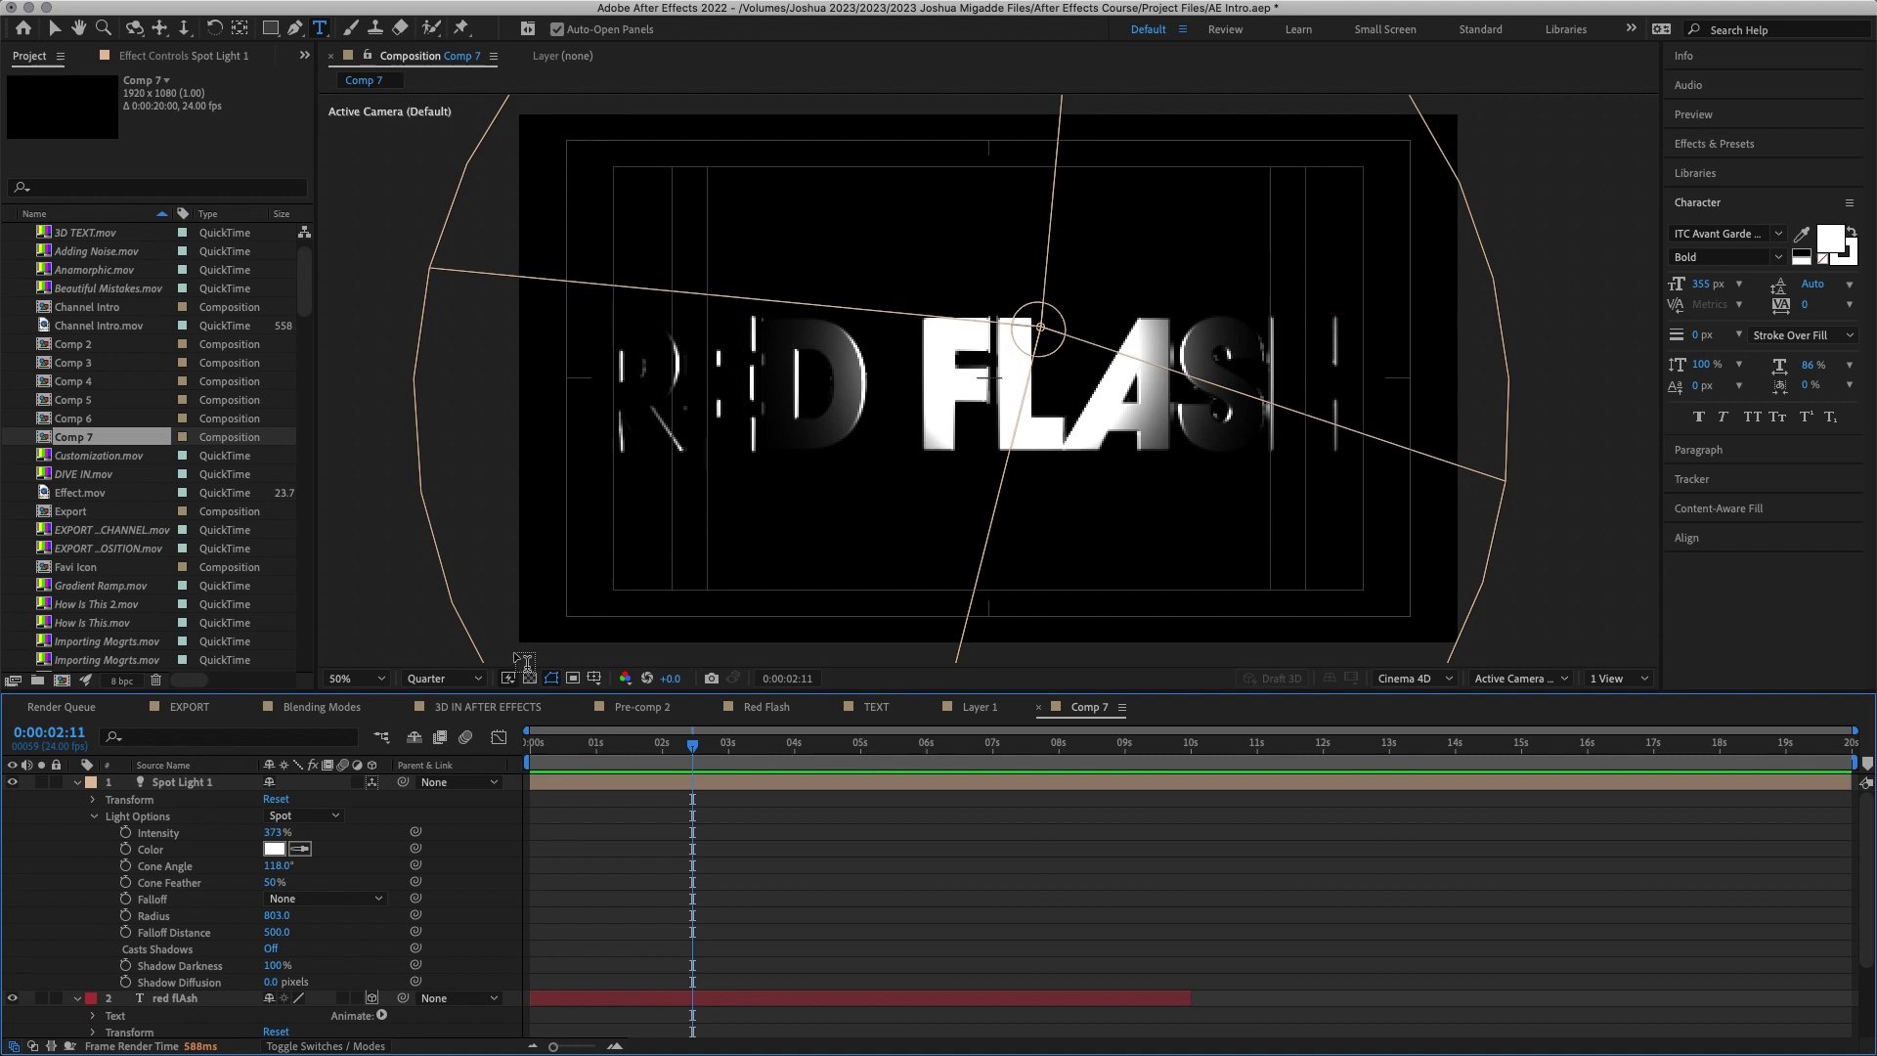
Step: Show the Top and Active Camera views together and add a second spot light in front of the text's left end
{"action": "left_click", "coordinate": [958, 661]}
{"action": "left_click", "coordinate": [353, 11]}
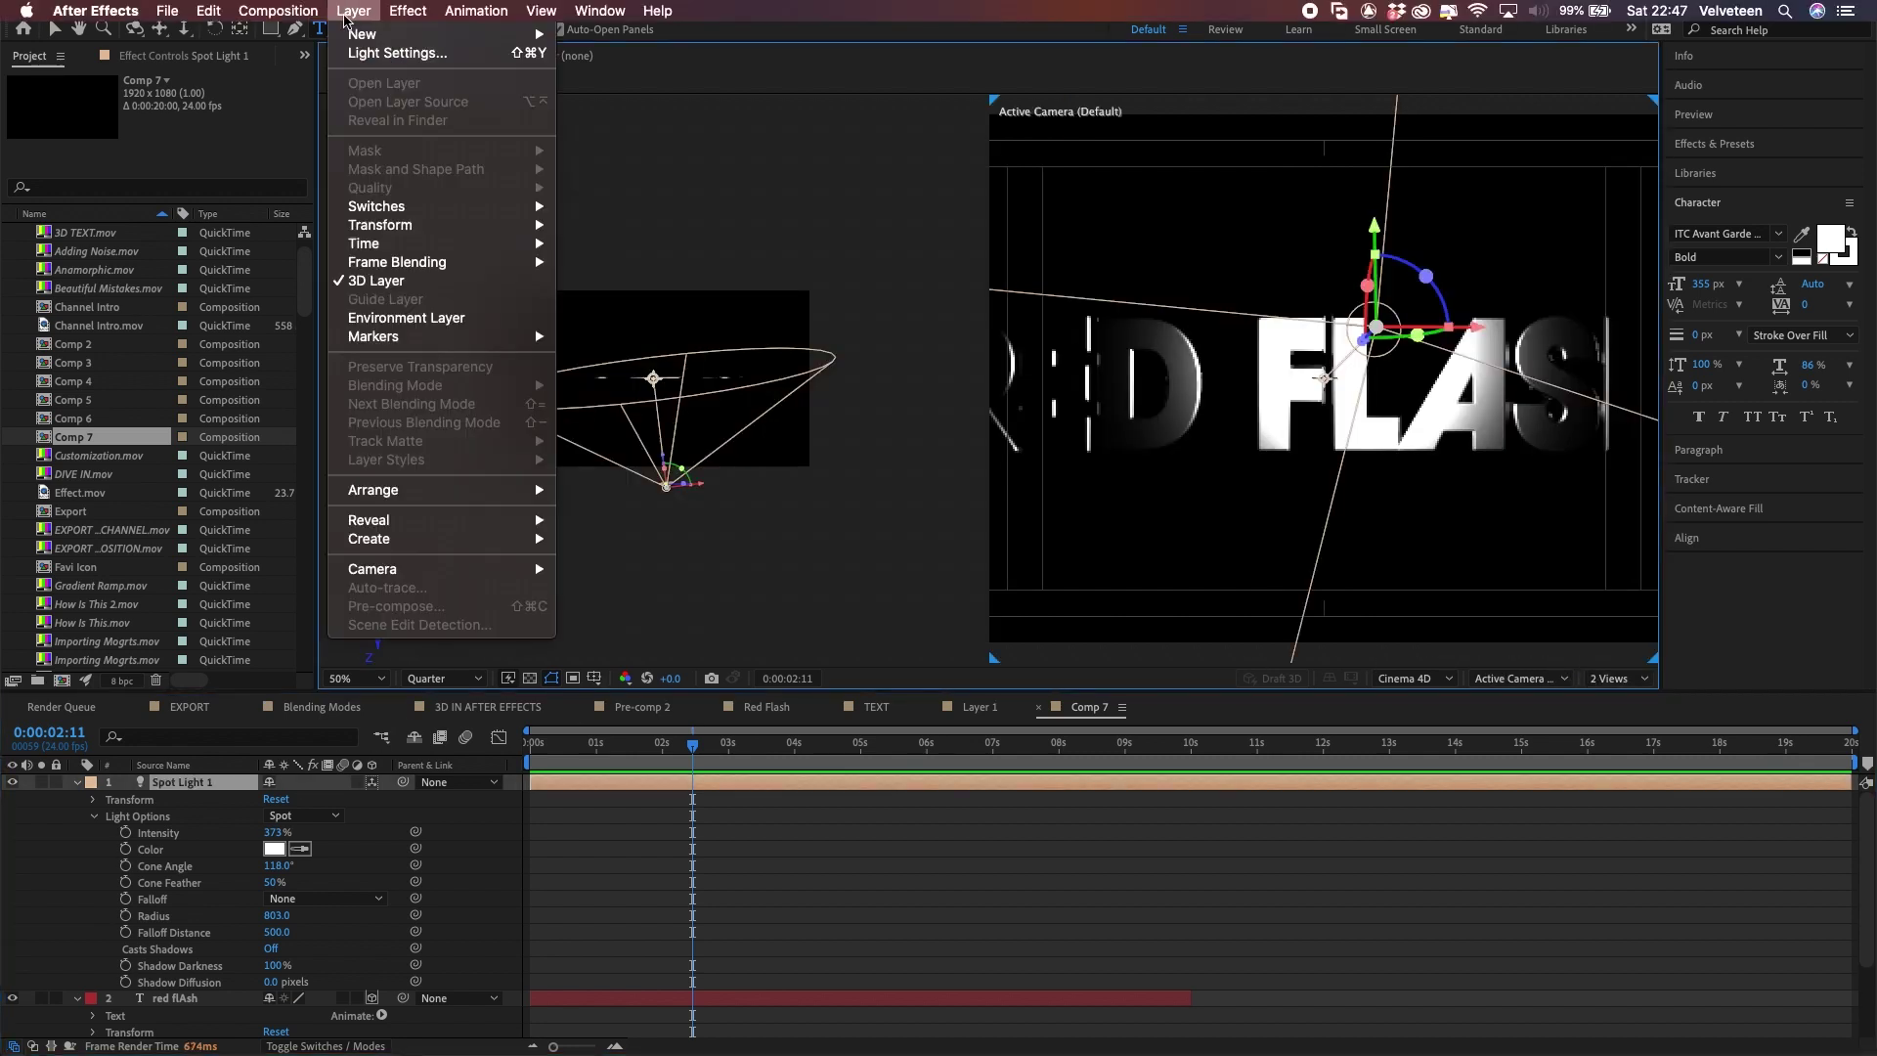
{"action": "mouse_move", "coordinate": [391, 34]}
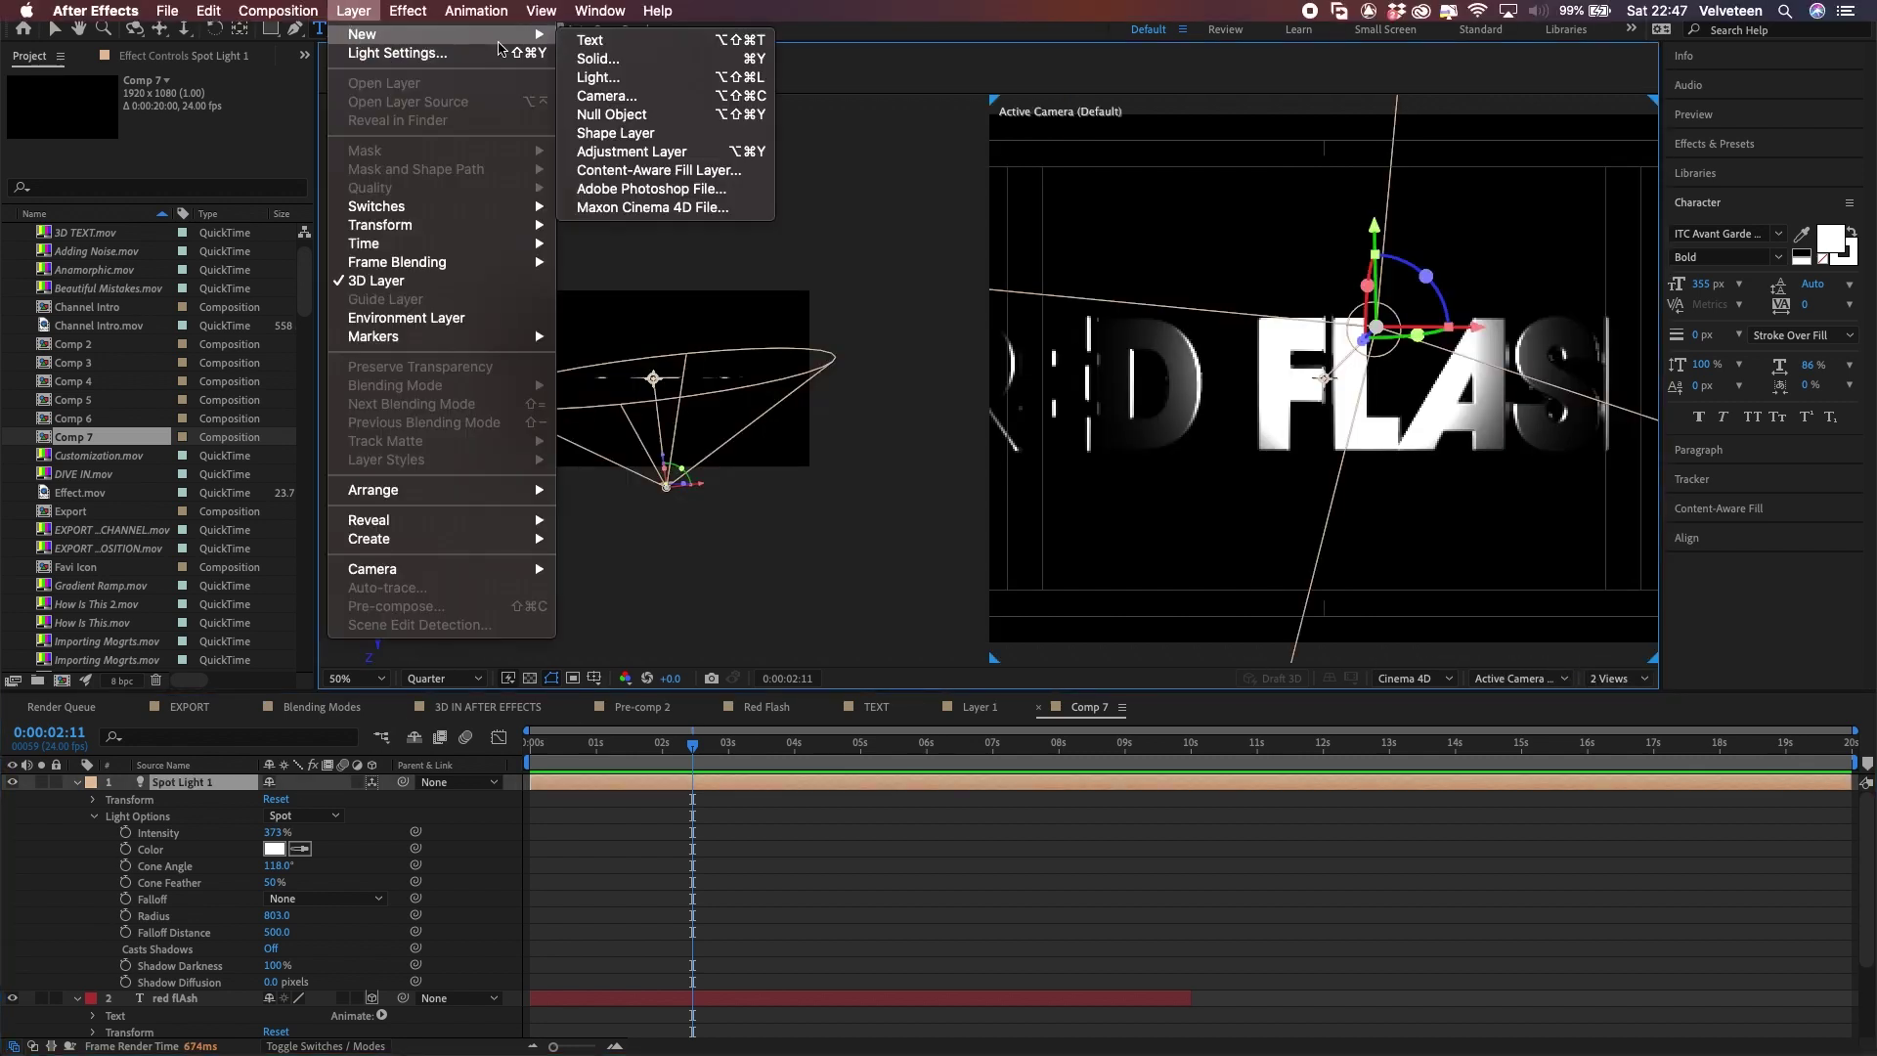
{"action": "left_click", "coordinate": [599, 77]}
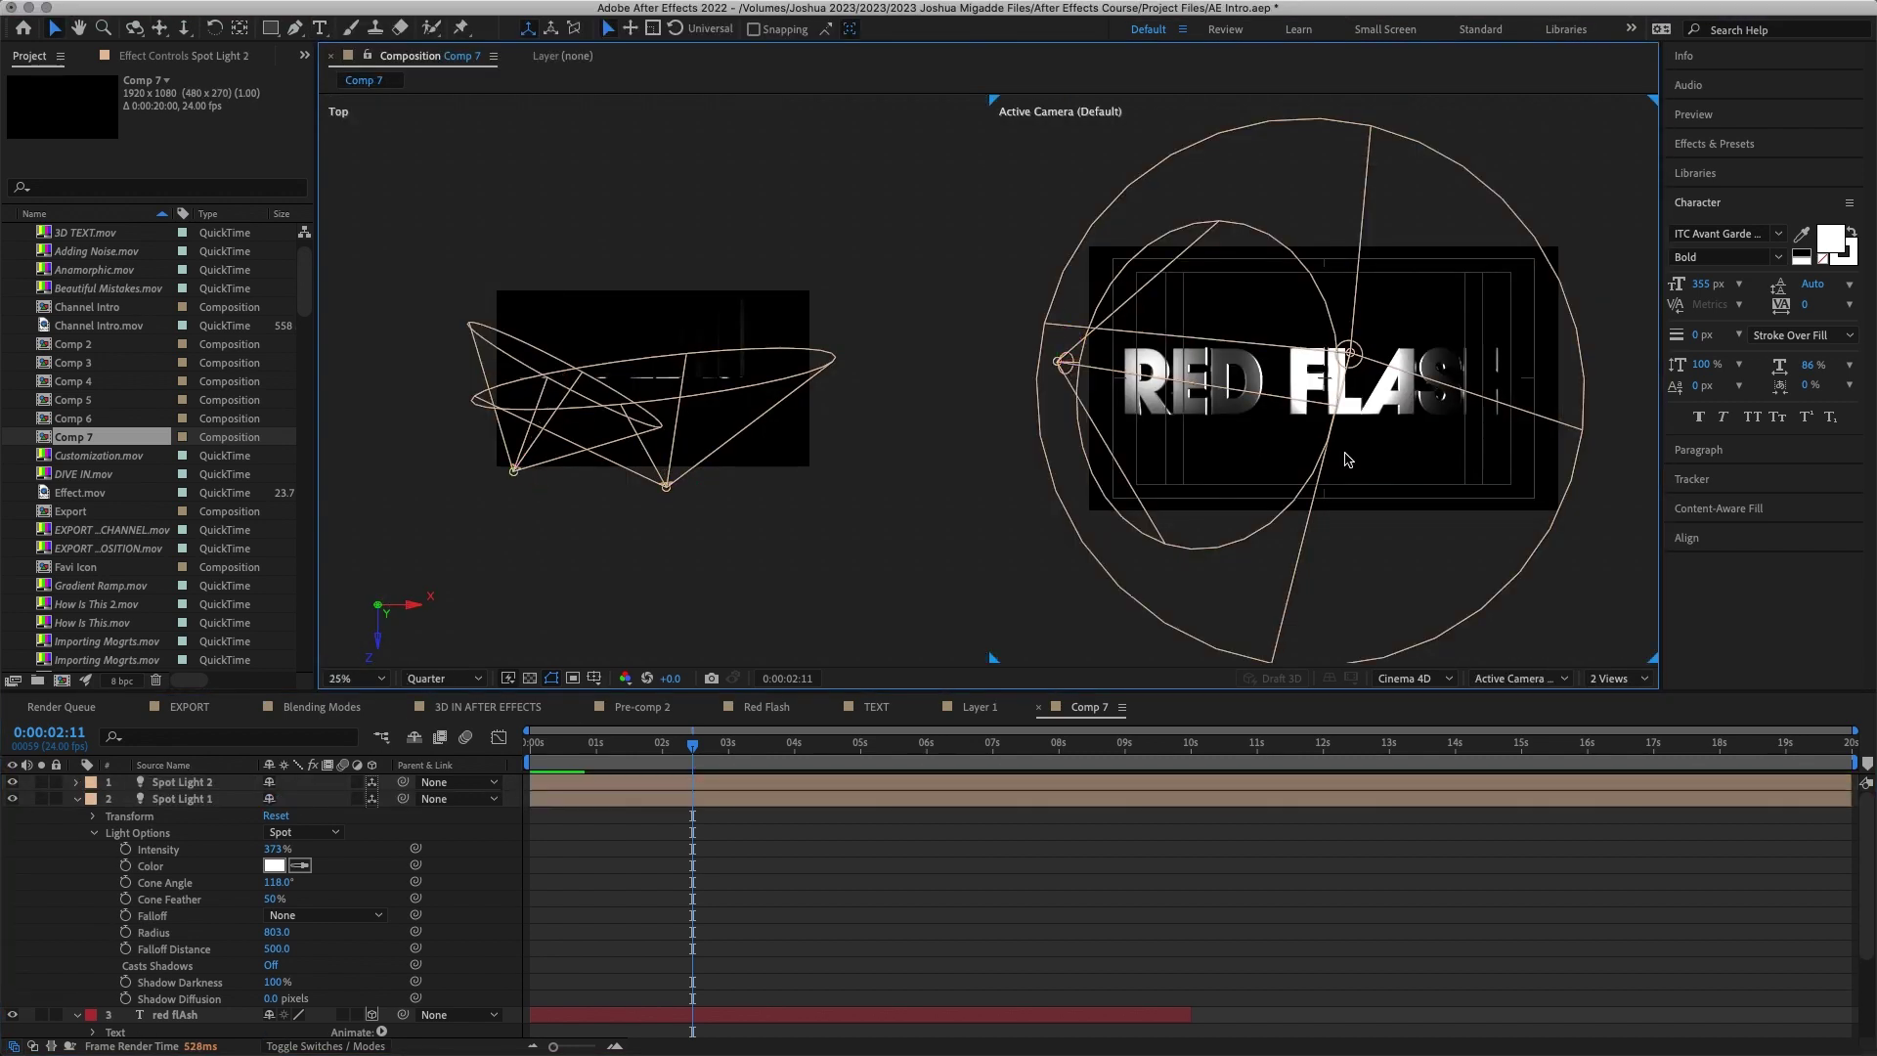
Step: Rotate the red flAsh text layer to 17° around its Y axis
{"action": "left_click", "coordinate": [1223, 401]}
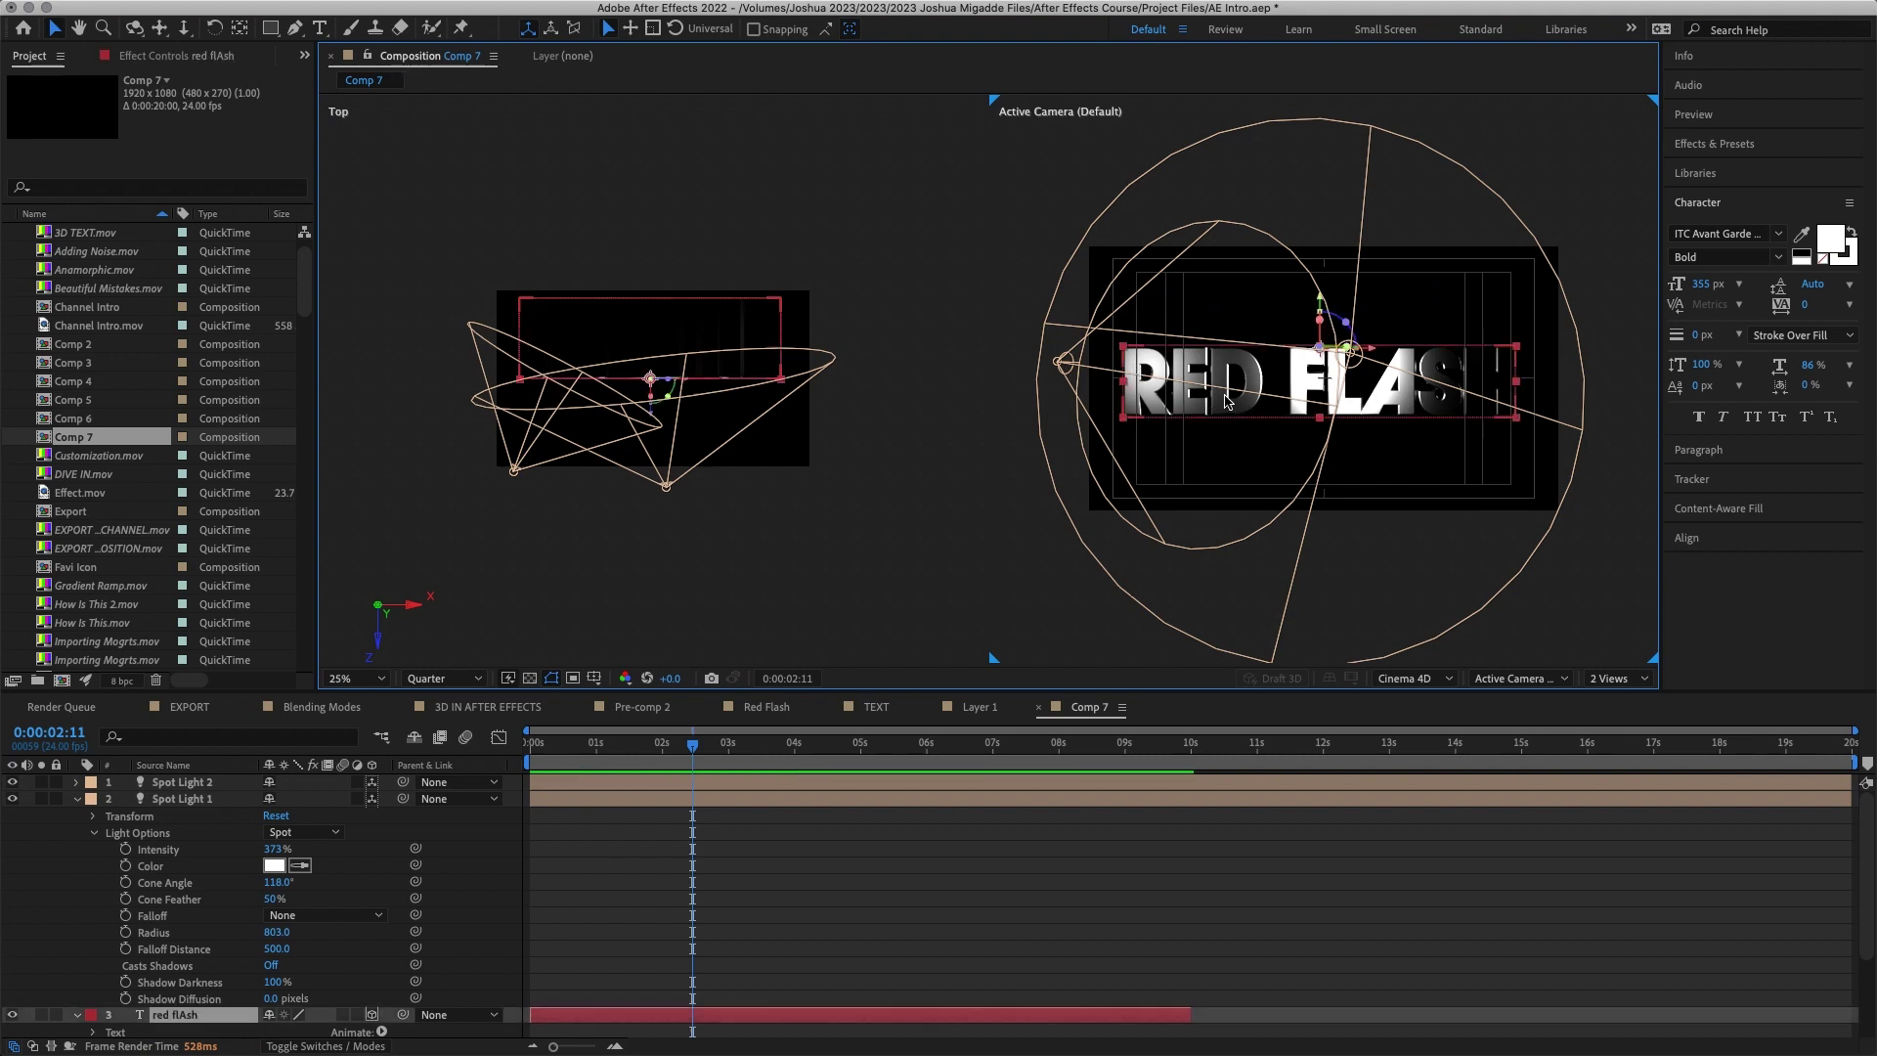
{"action": "key", "text": "period"}
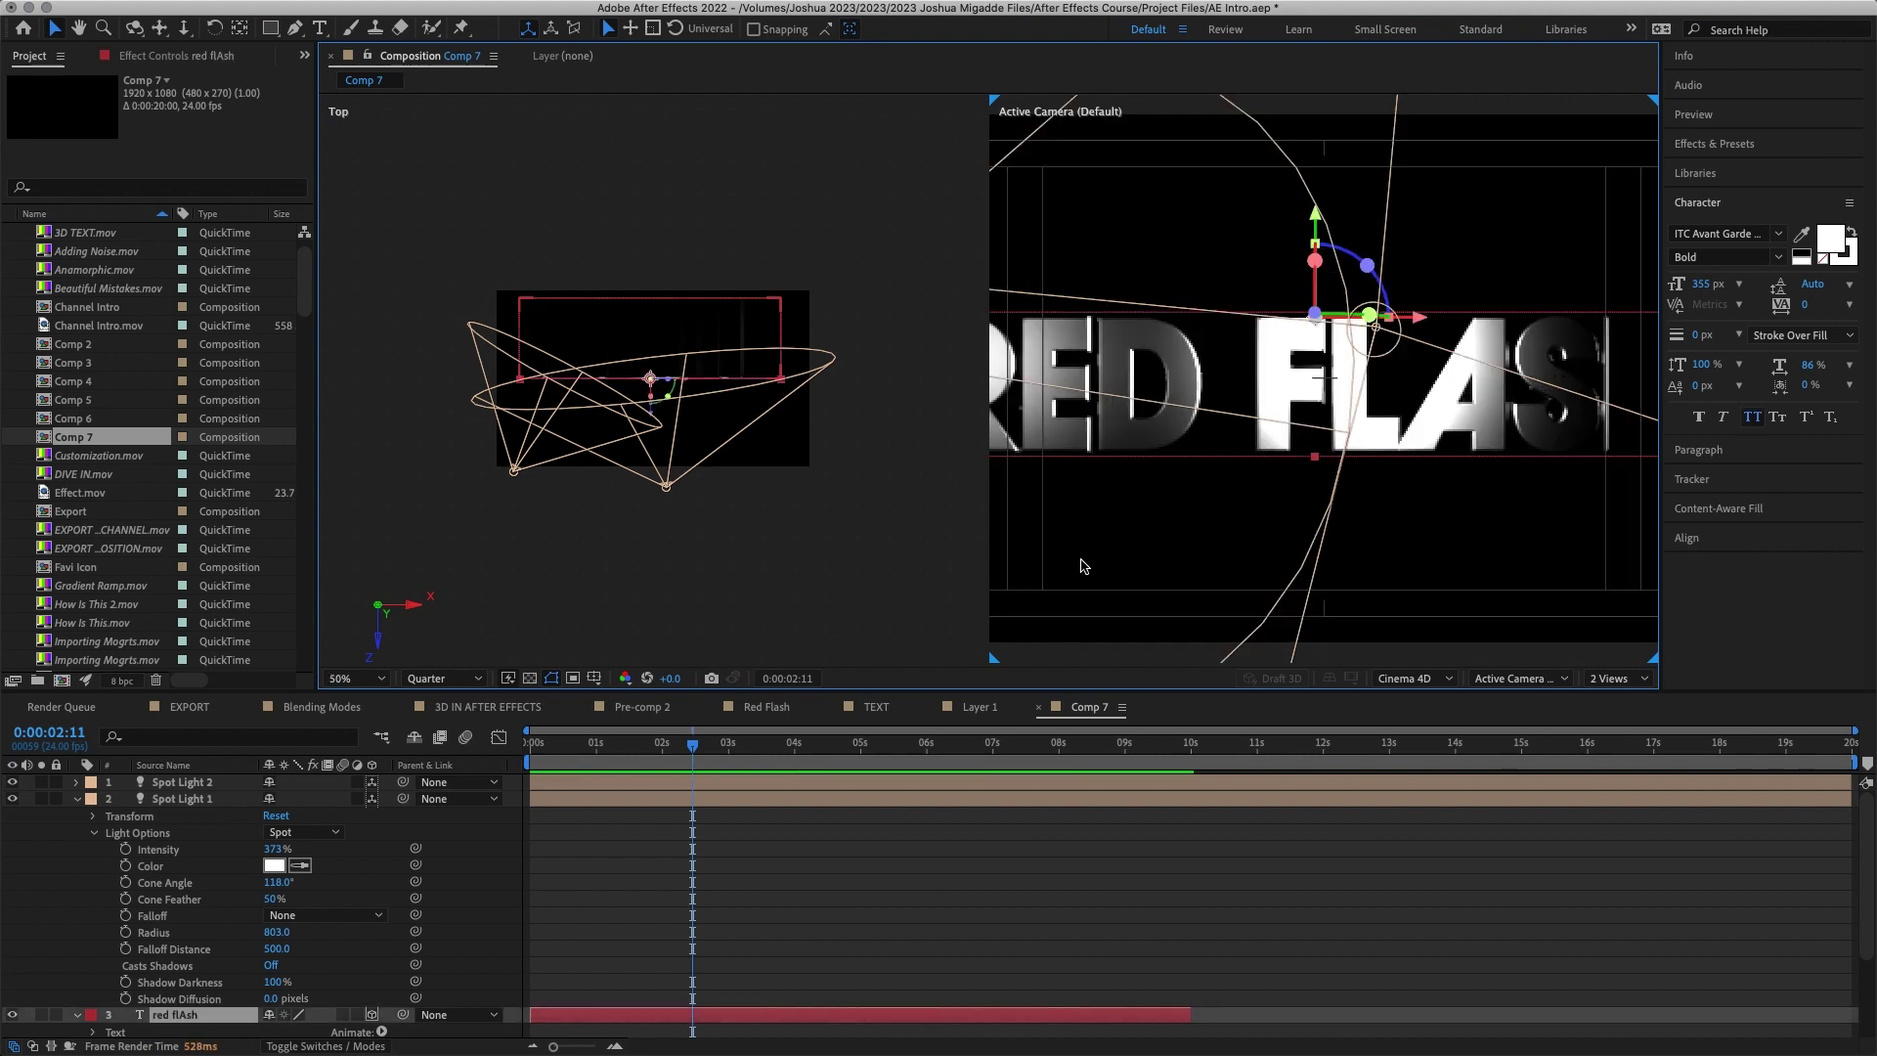
{"action": "scroll", "coordinate": [298, 1004], "scroll_direction": "down", "scroll_amount": 4}
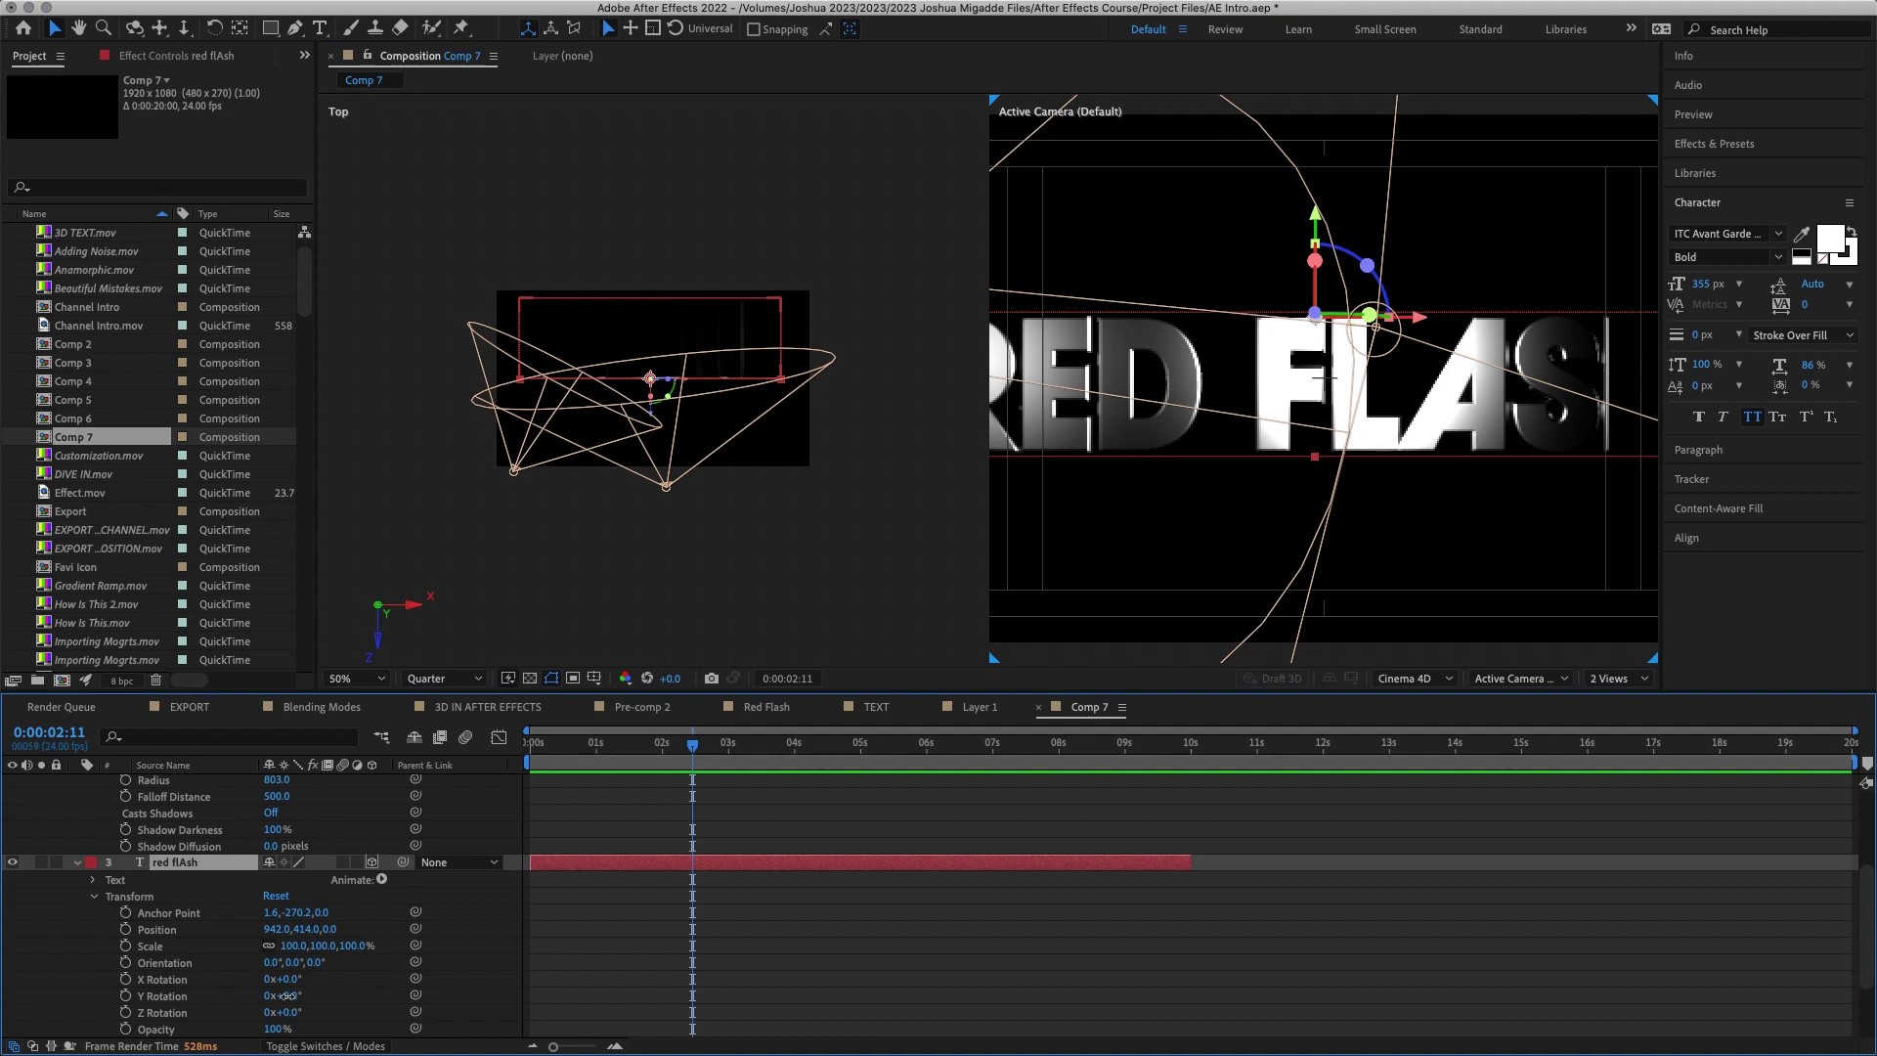
{"action": "left_click_drag", "start_coordinate": [288, 999], "coordinate": [306, 997]}
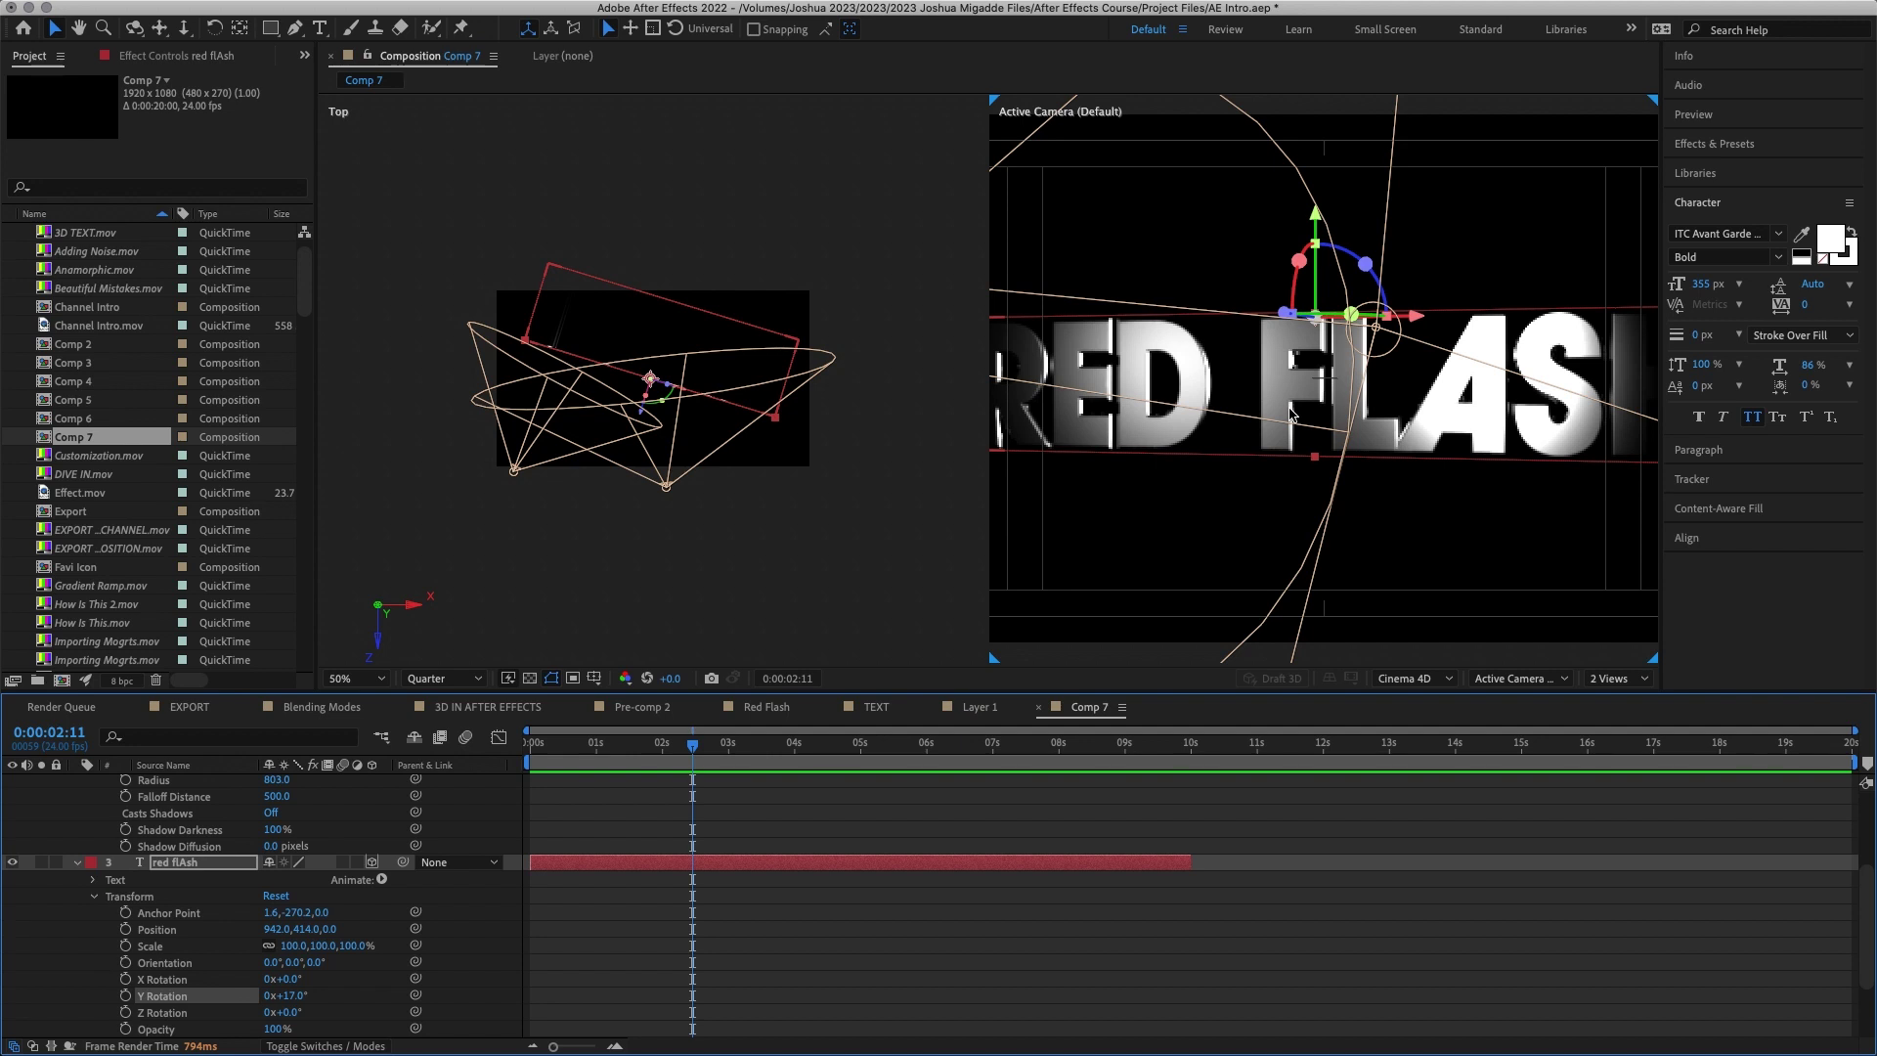
{"action": "left_click", "coordinate": [1180, 785]}
Step: Review the 3D renderer chosen in Comp 7's composition settings, and close the settings without changes
{"action": "left_click", "coordinate": [278, 11]}
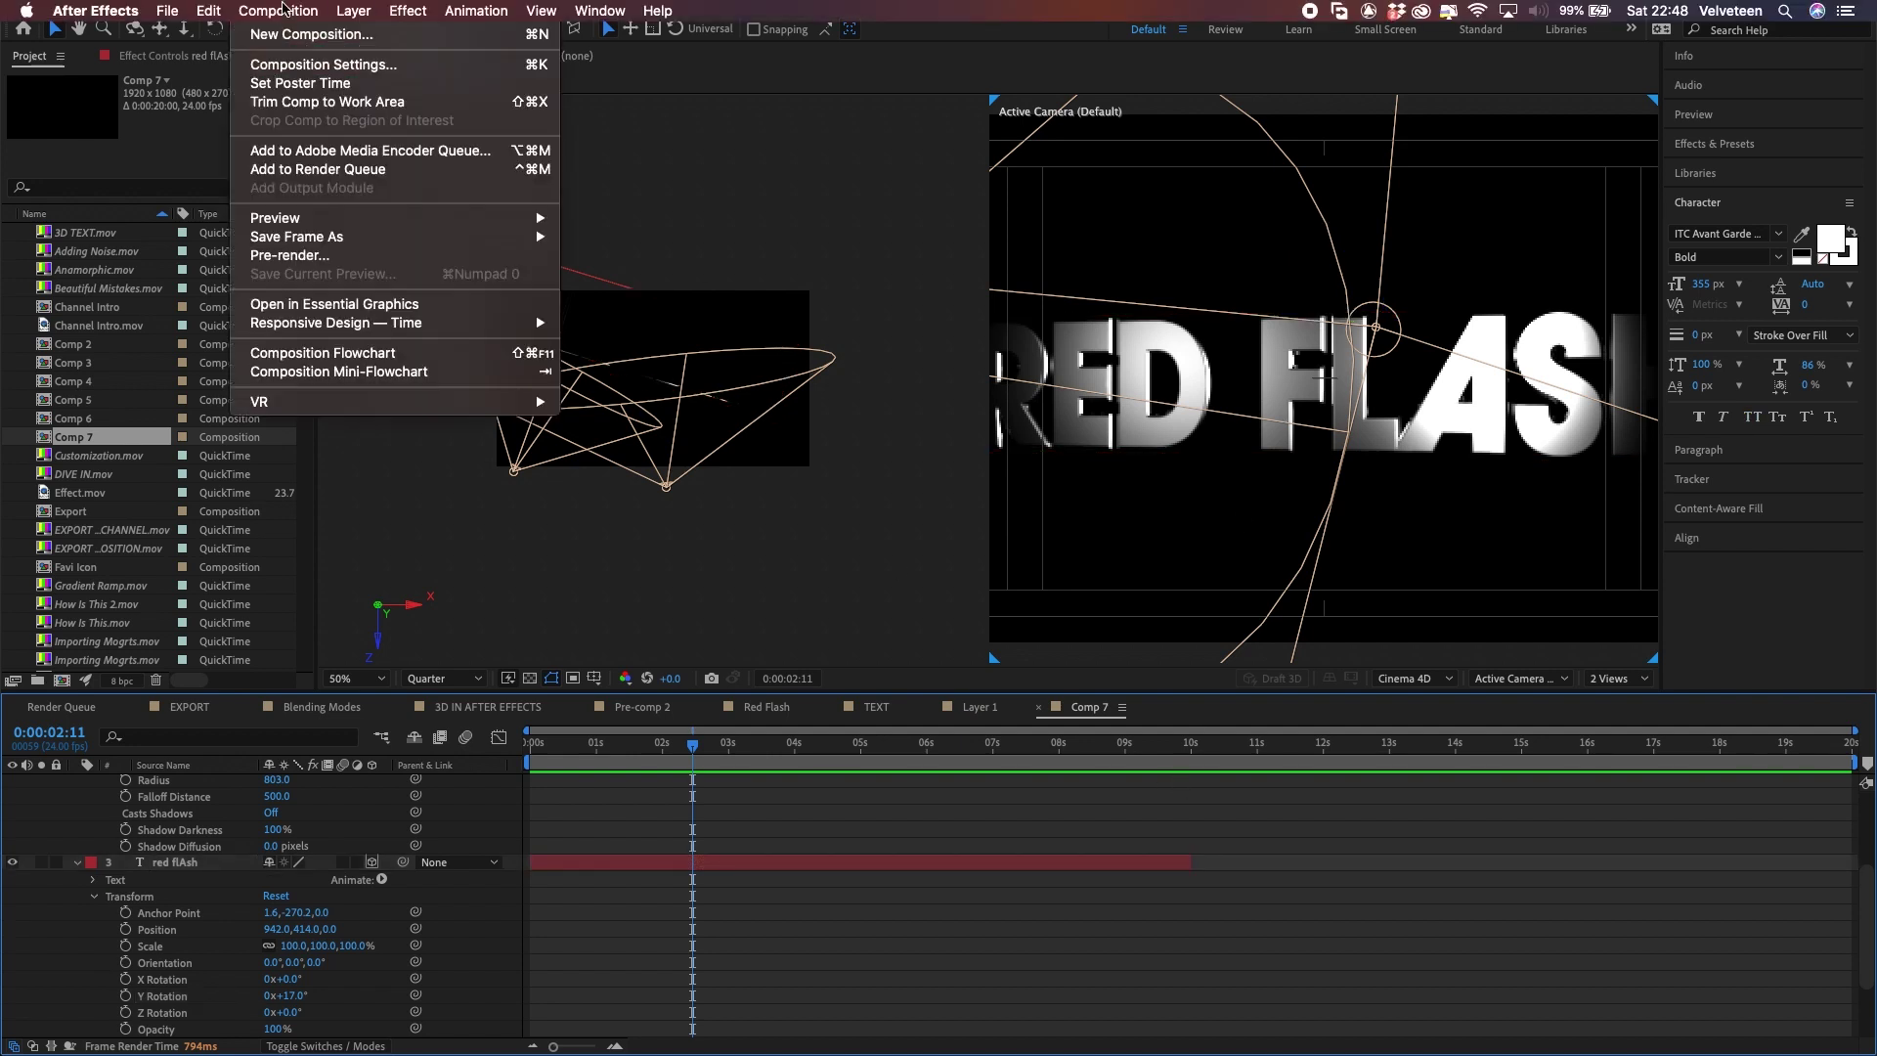
{"action": "left_click", "coordinate": [322, 65]}
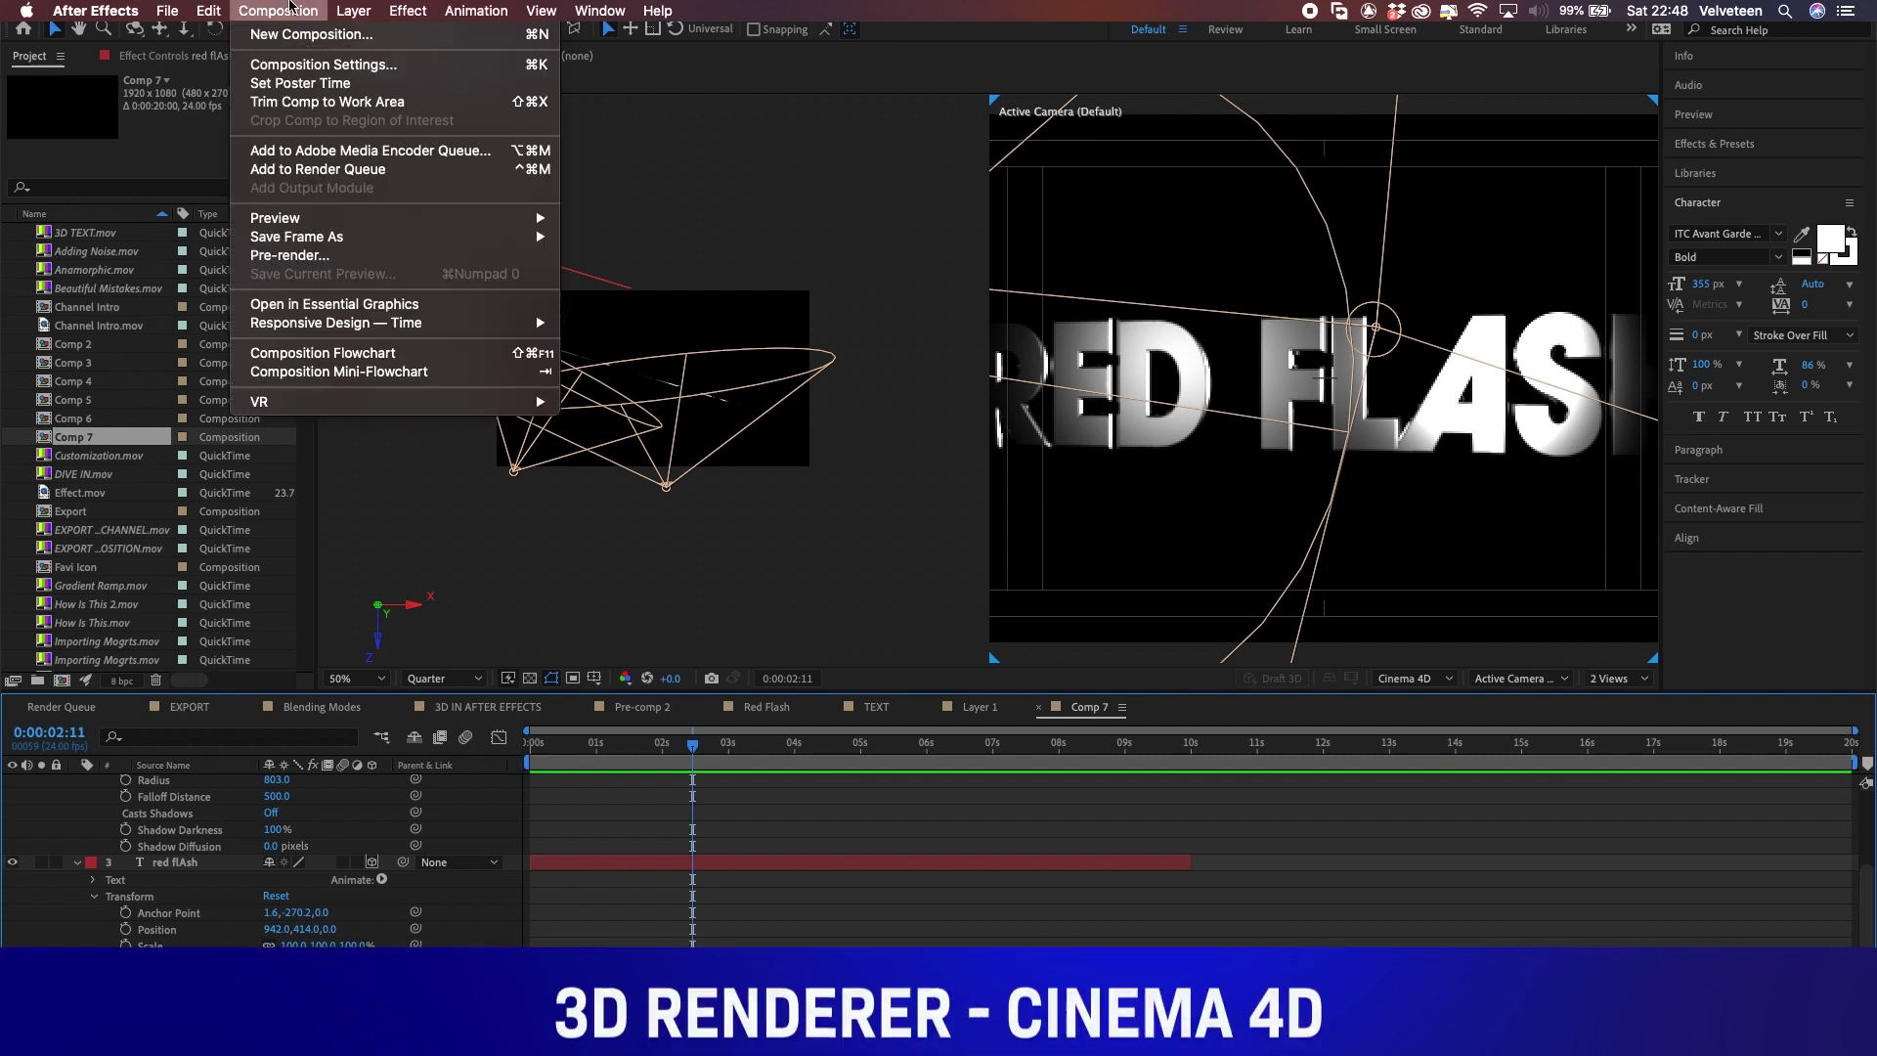
{"action": "left_click", "coordinate": [323, 64]}
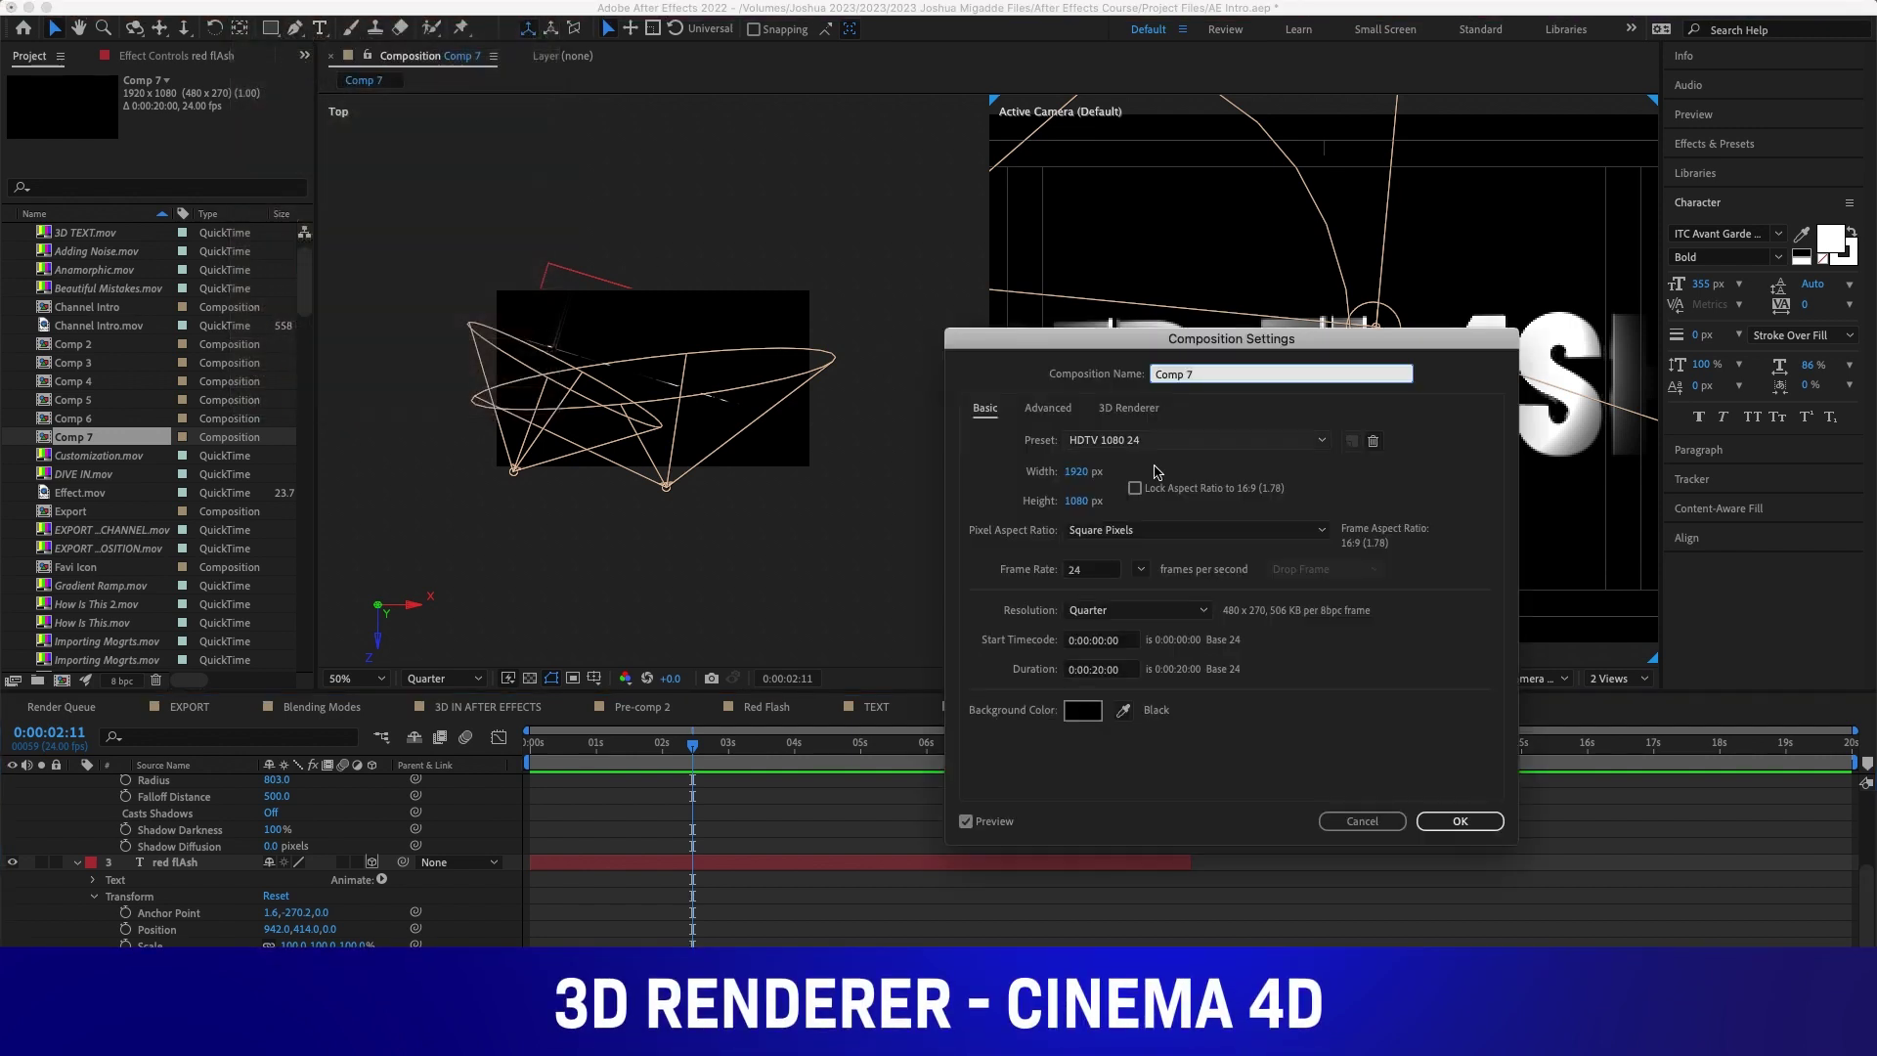
{"action": "left_click", "coordinate": [1130, 409]}
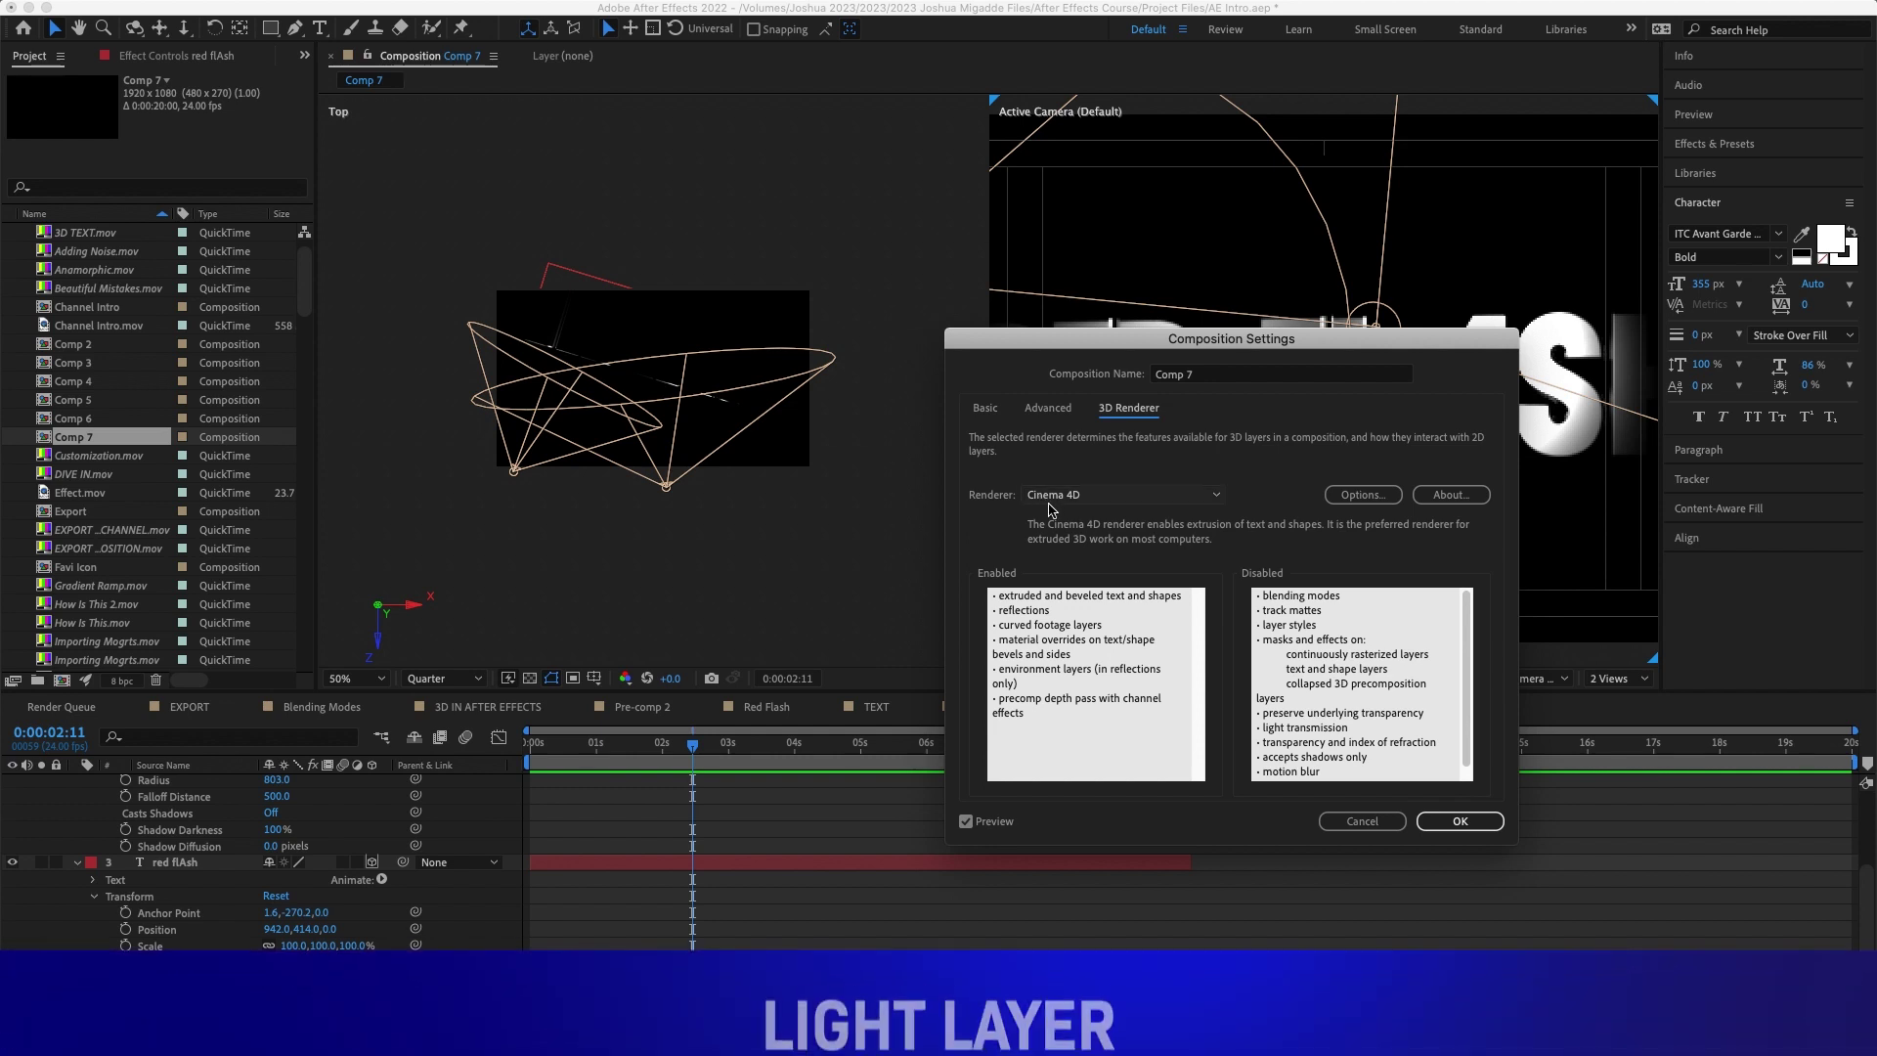
{"action": "left_click", "coordinate": [1361, 821]}
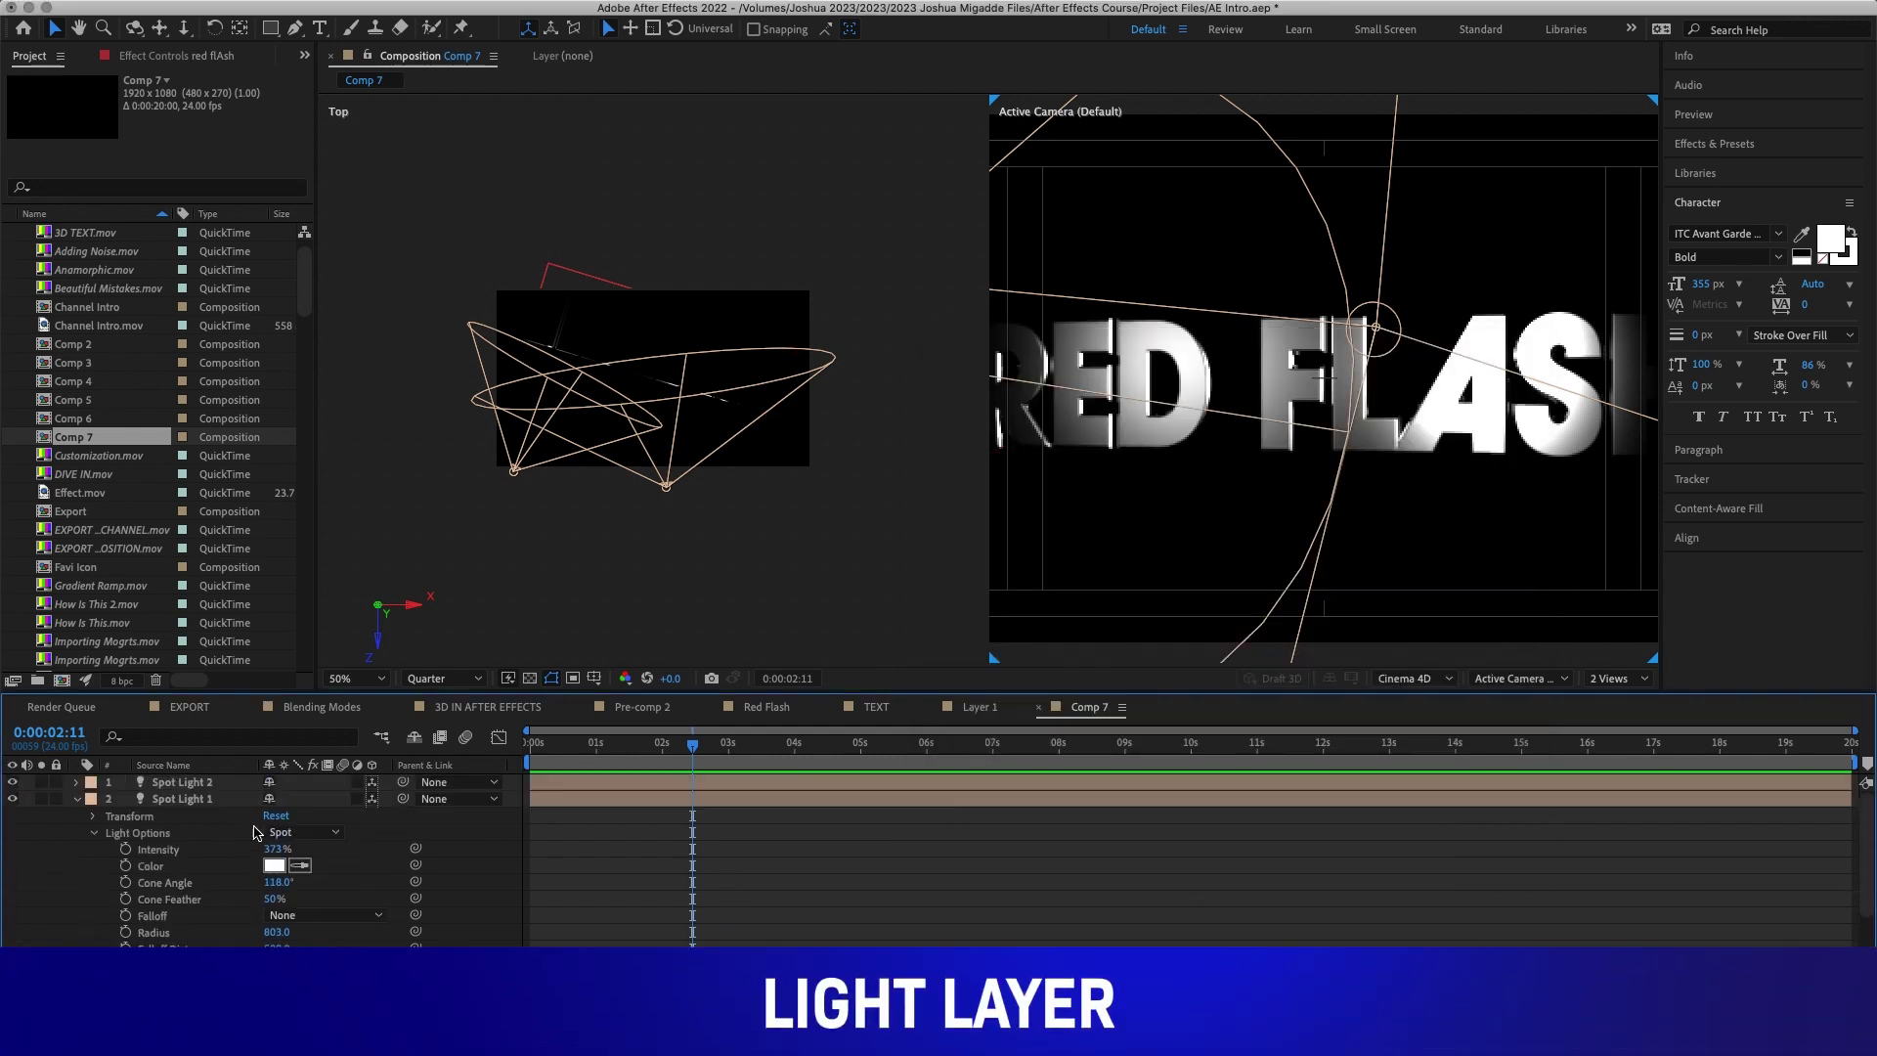
Step: Collapse the Spot Light 1 and red flAsh layer properties, and open the Red Flash composition
{"action": "left_click", "coordinate": [77, 798]}
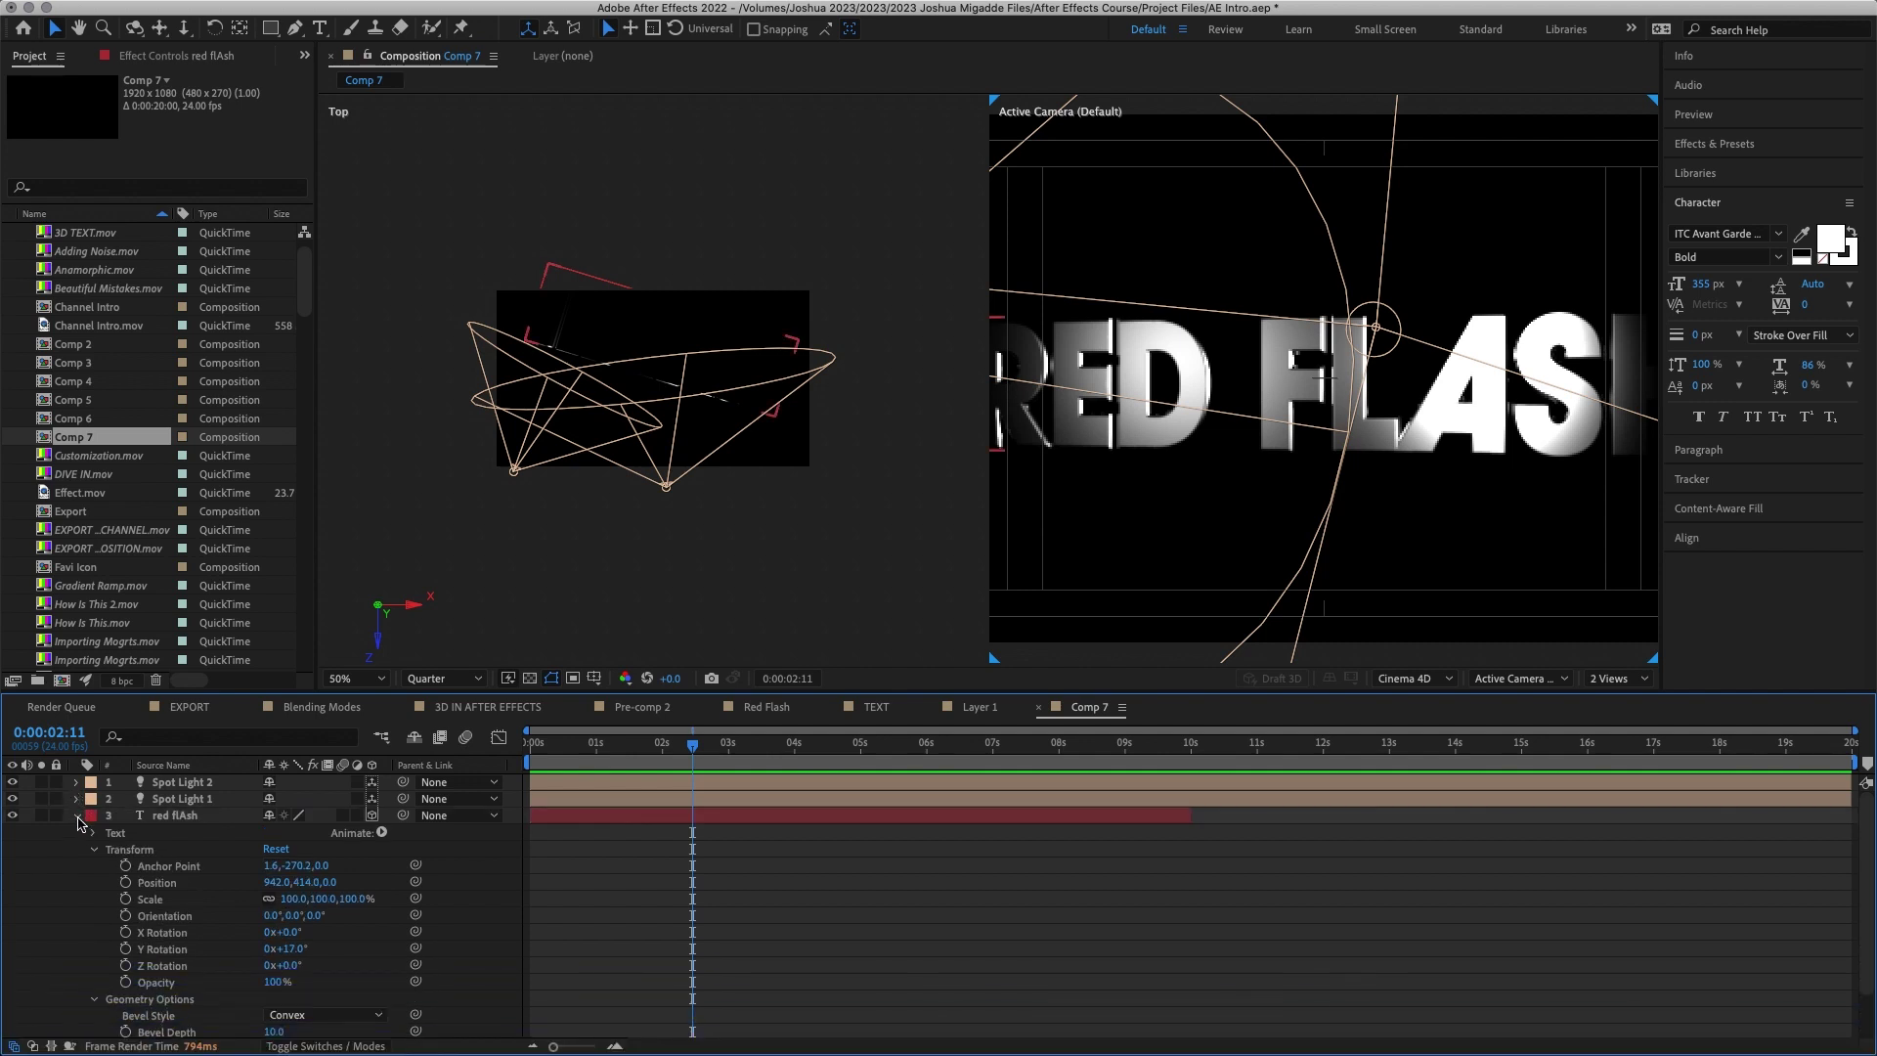
{"action": "left_click", "coordinate": [77, 817]}
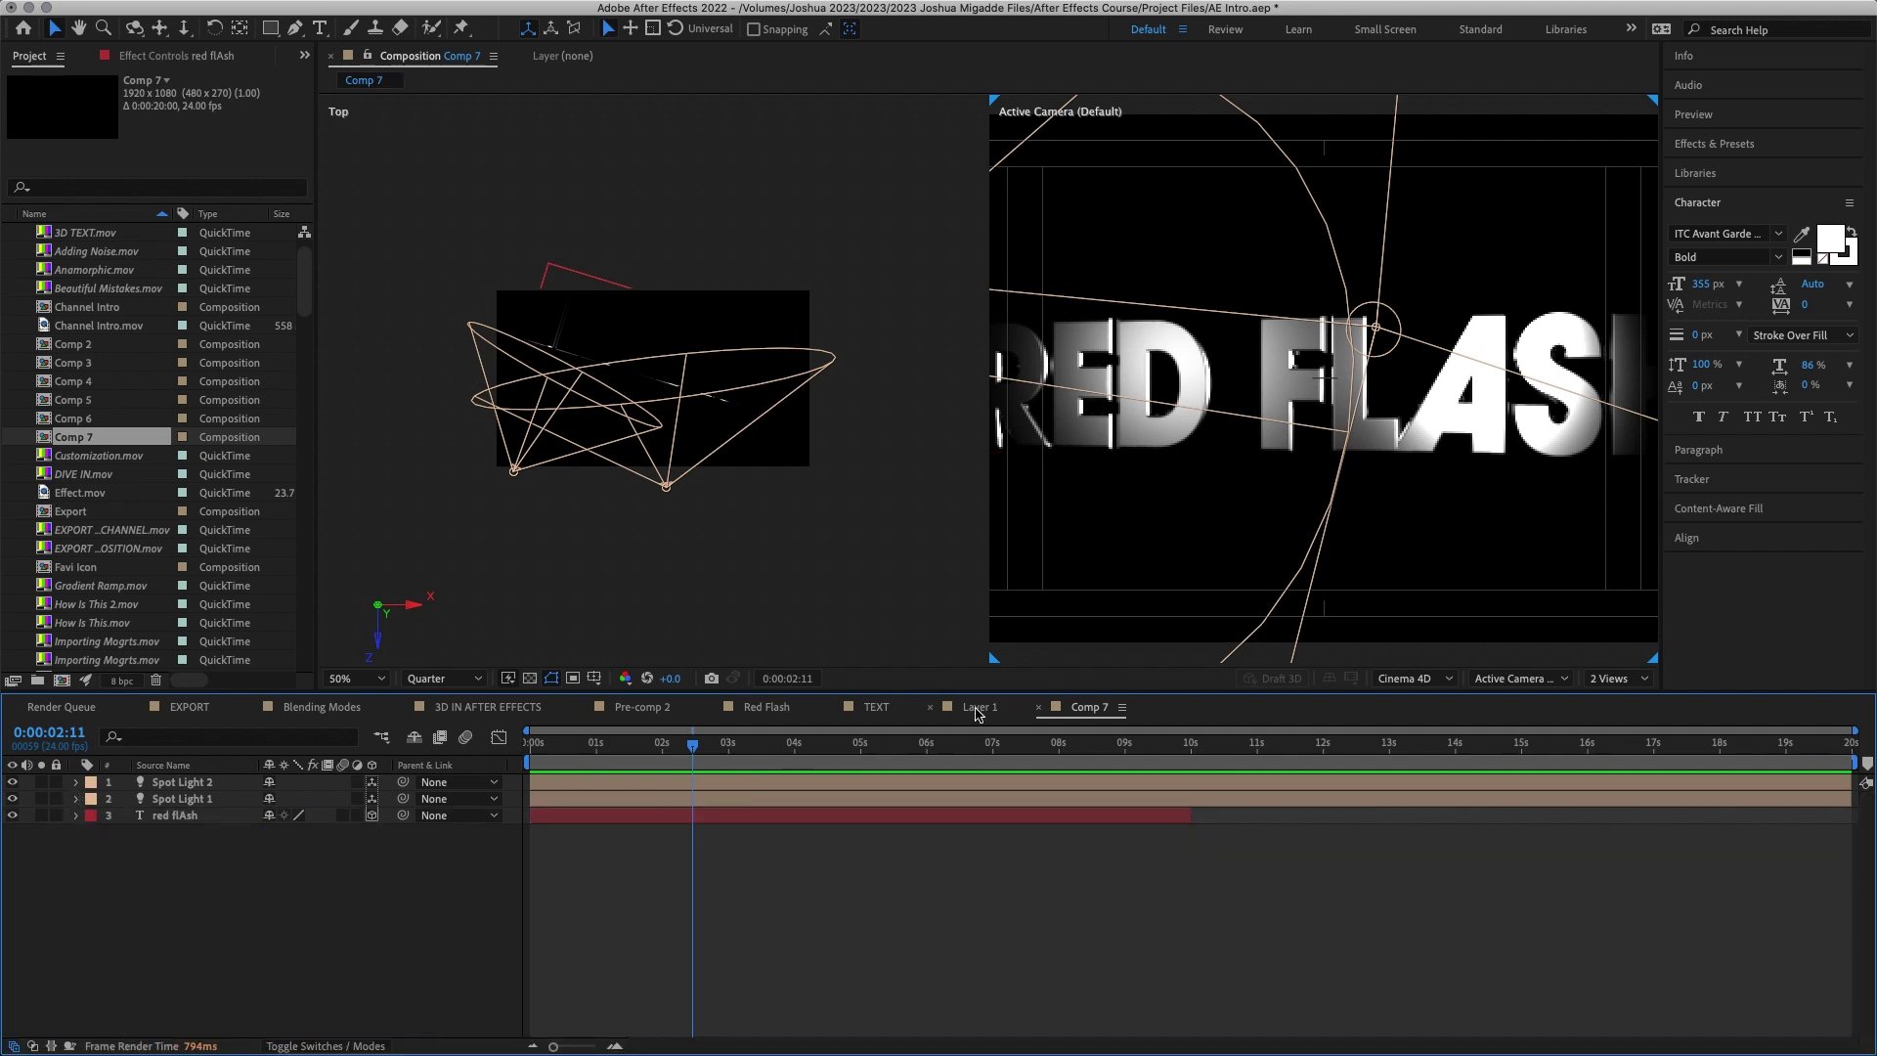
{"action": "left_click", "coordinate": [766, 706]}
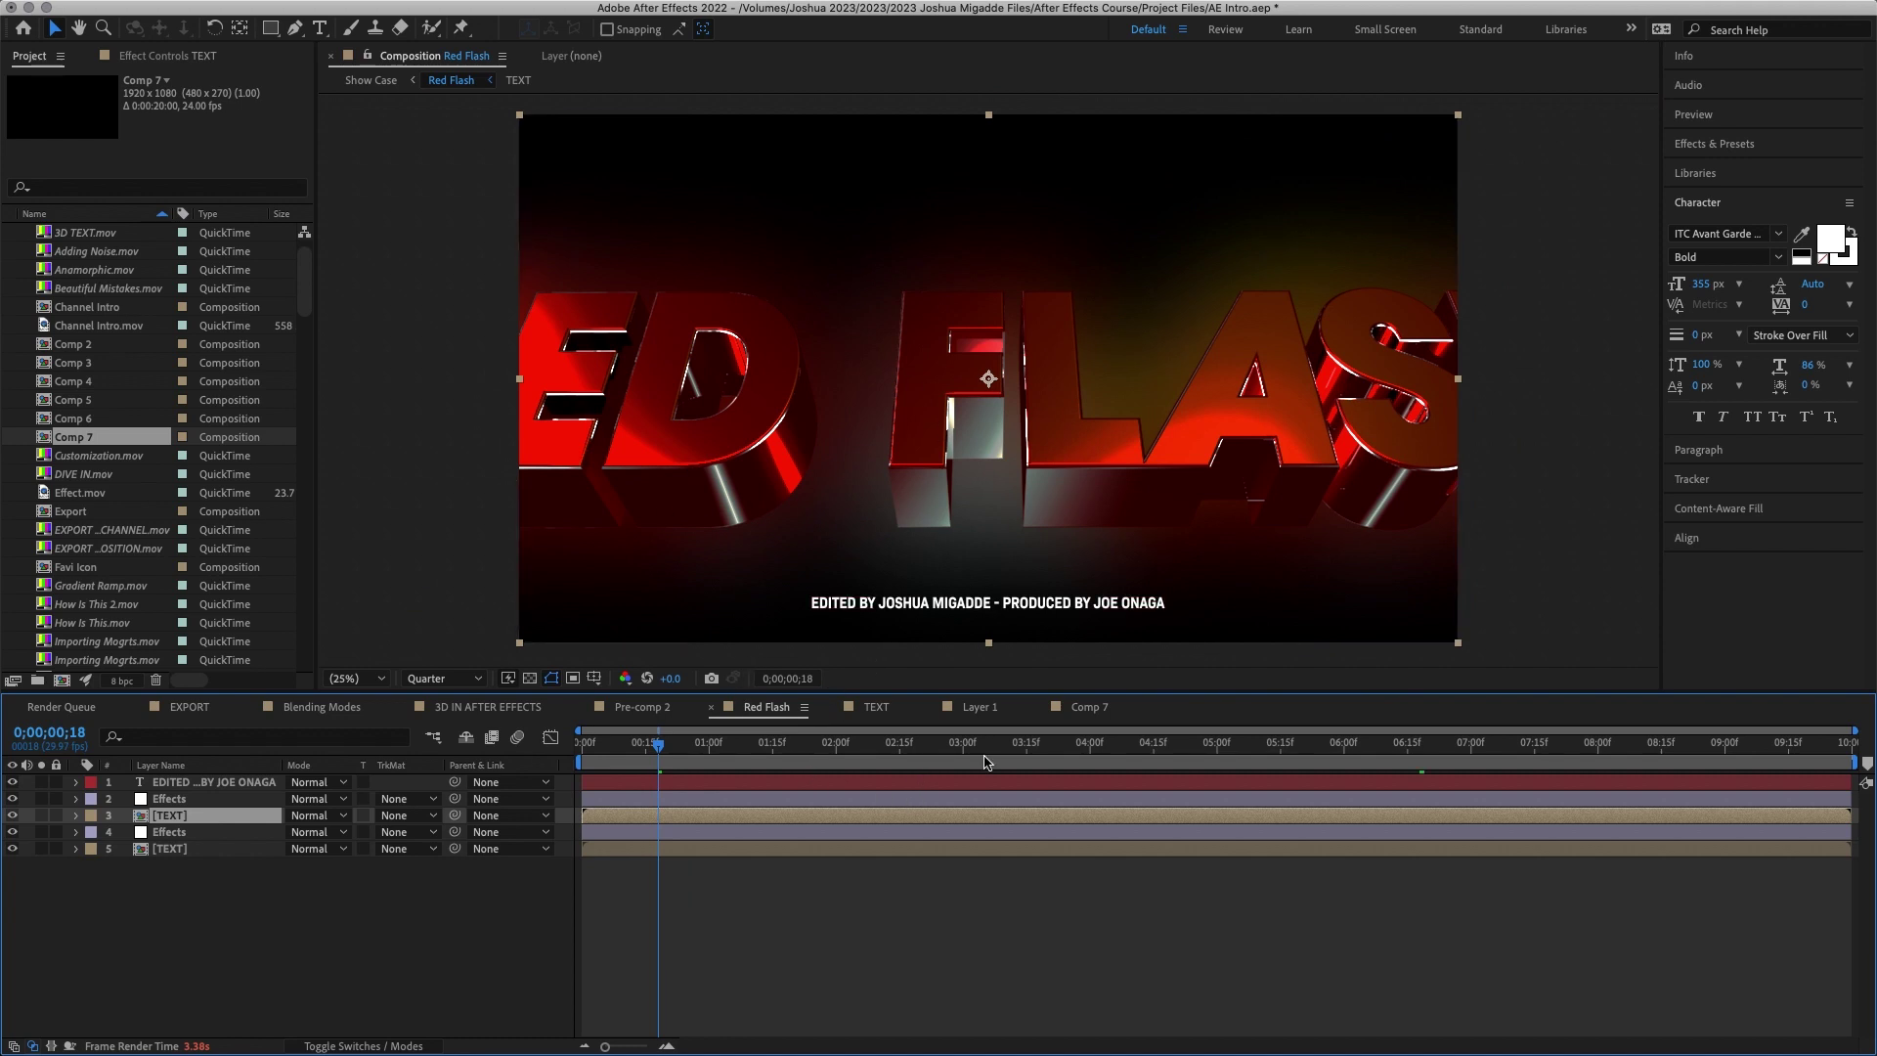
Step: Move the Red Flash time to 0;00;06;18, open the TEXT composition and show its hidden shy layers
{"action": "left_click", "coordinate": [1420, 751]}
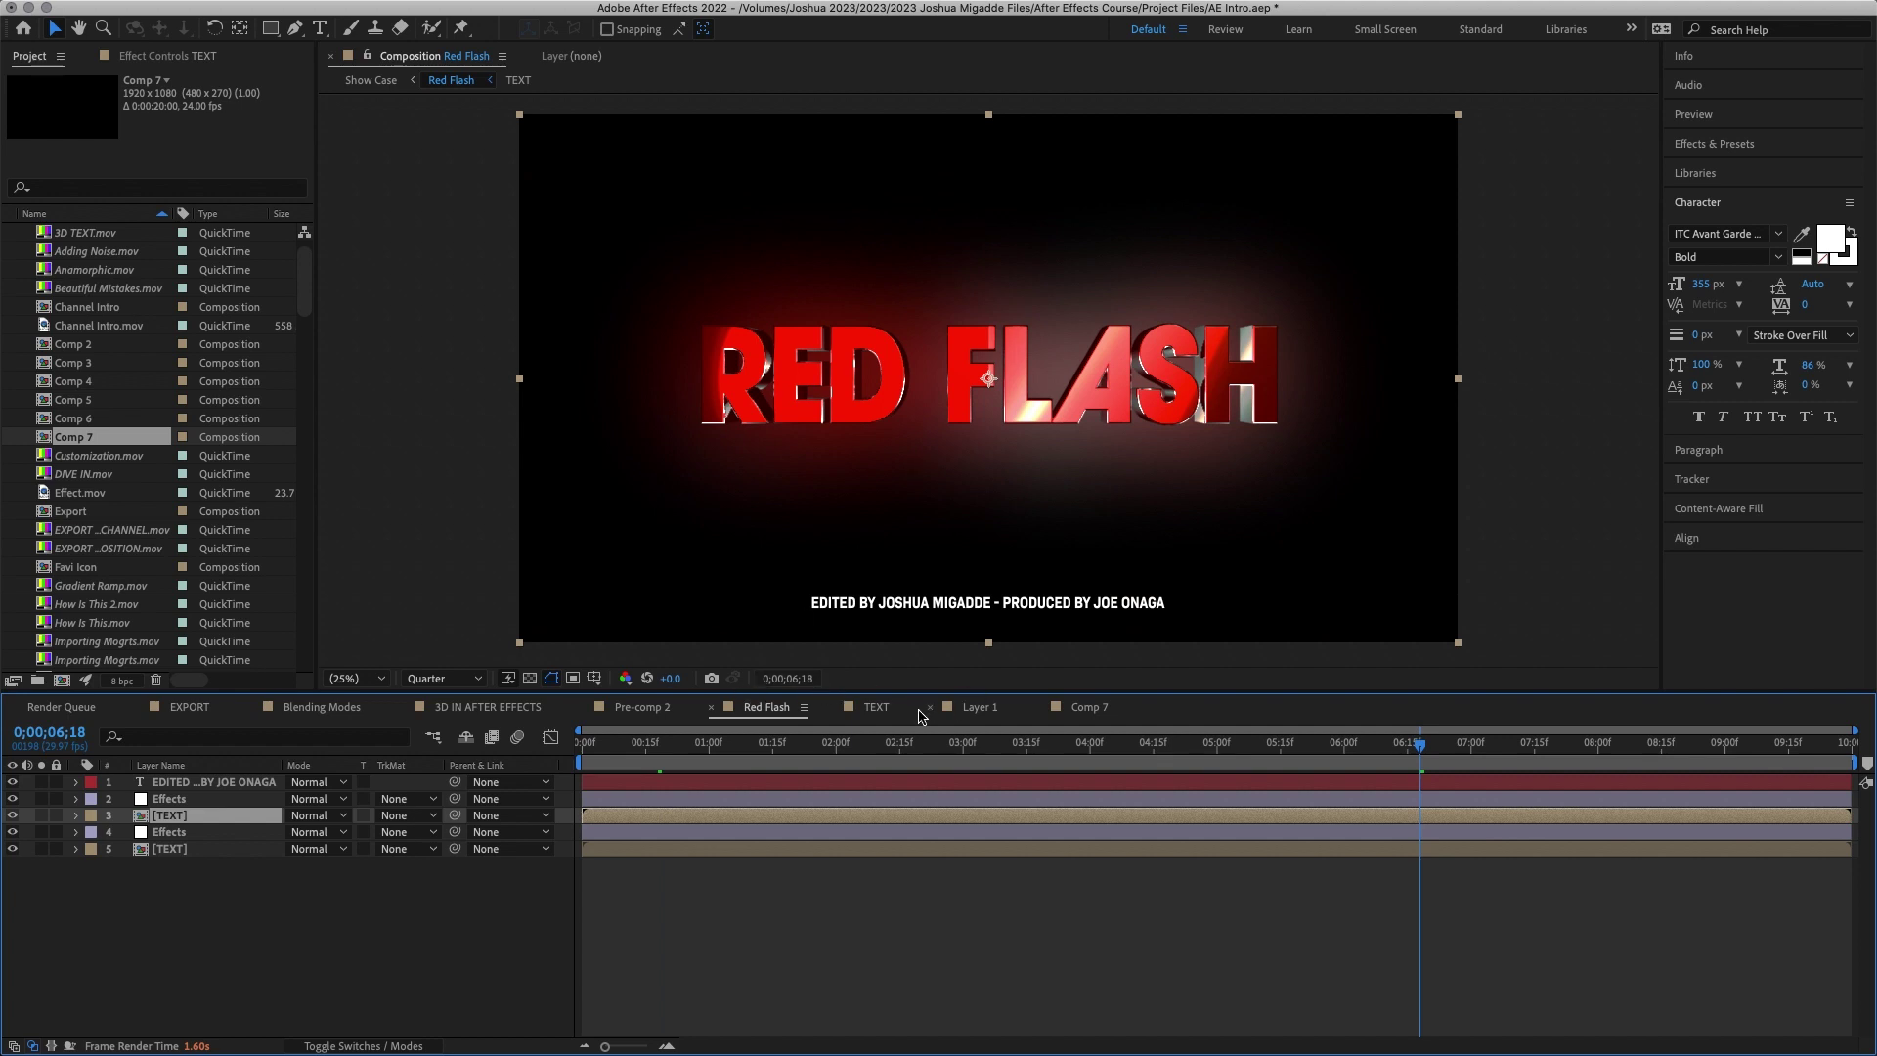
{"action": "left_click", "coordinate": [883, 708]}
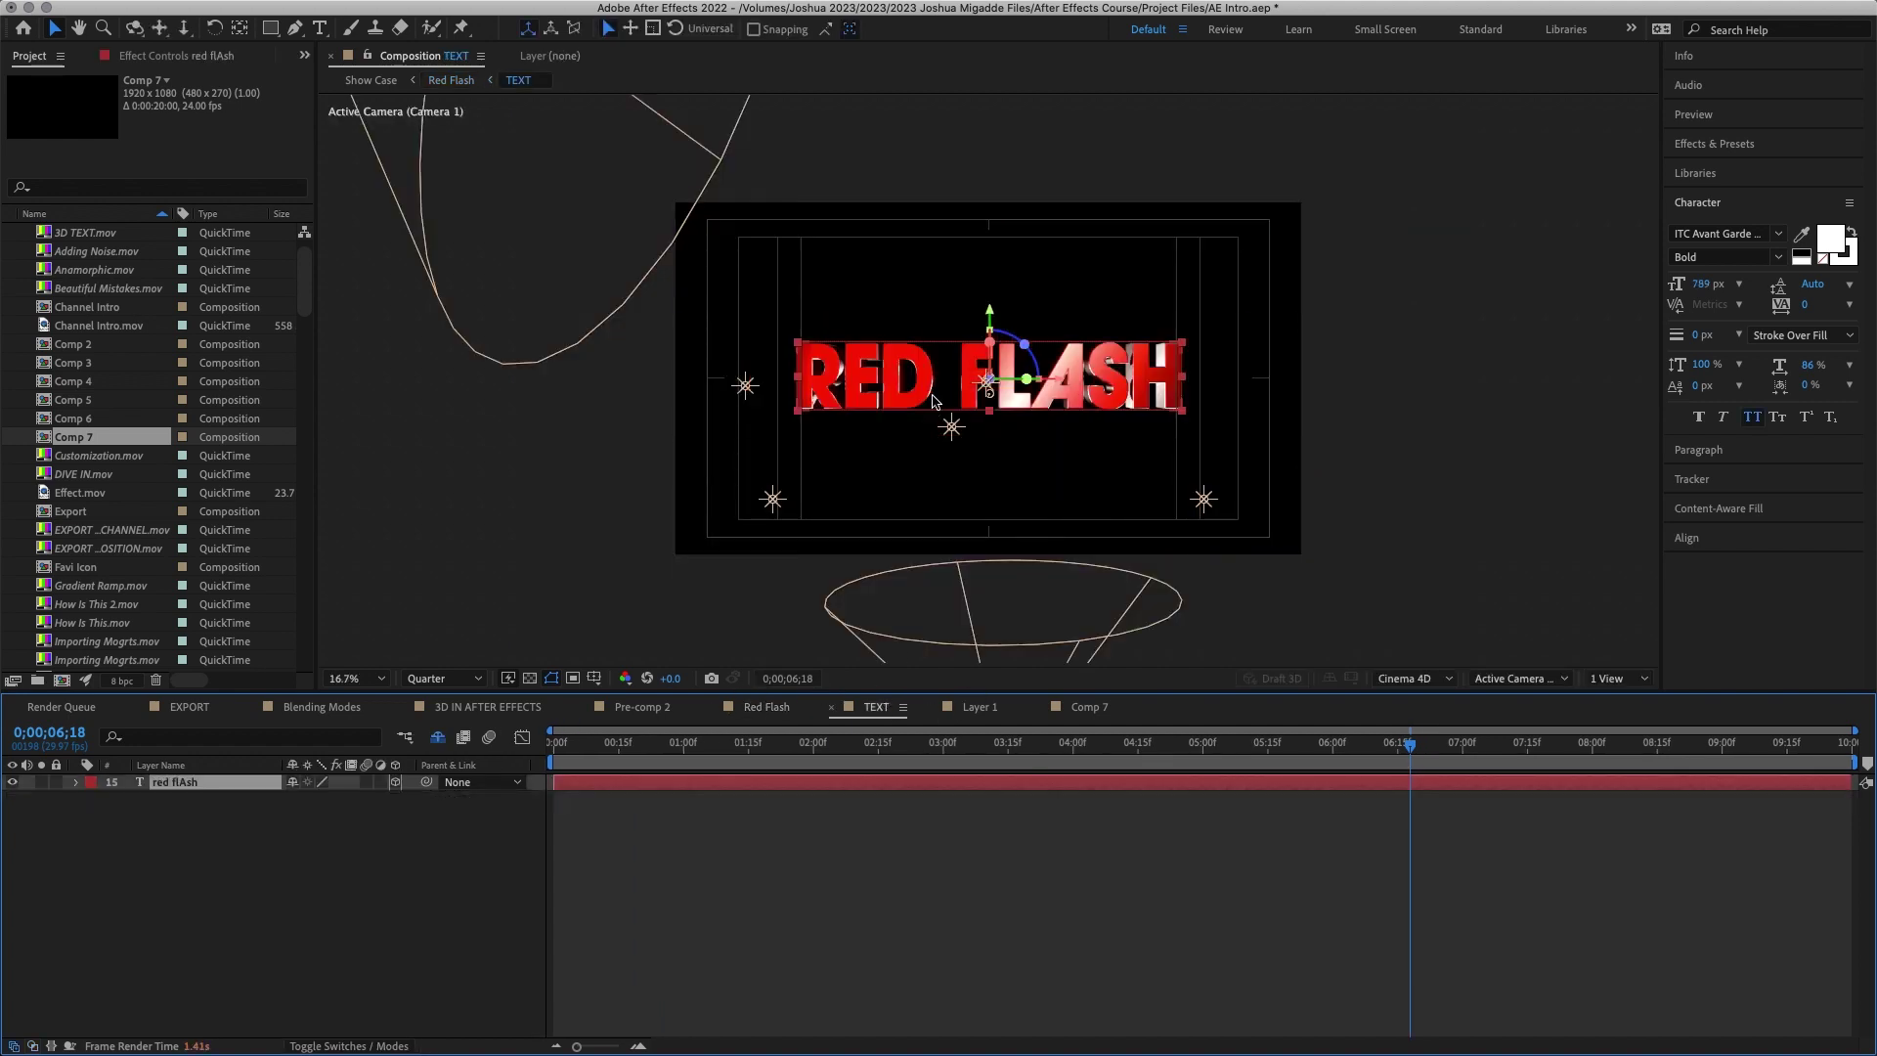
{"action": "left_click", "coordinate": [437, 736]}
Step: Collapse the BG layer's properties in the TEXT composition
{"action": "scroll", "coordinate": [193, 919], "scroll_direction": "down", "scroll_amount": 5}
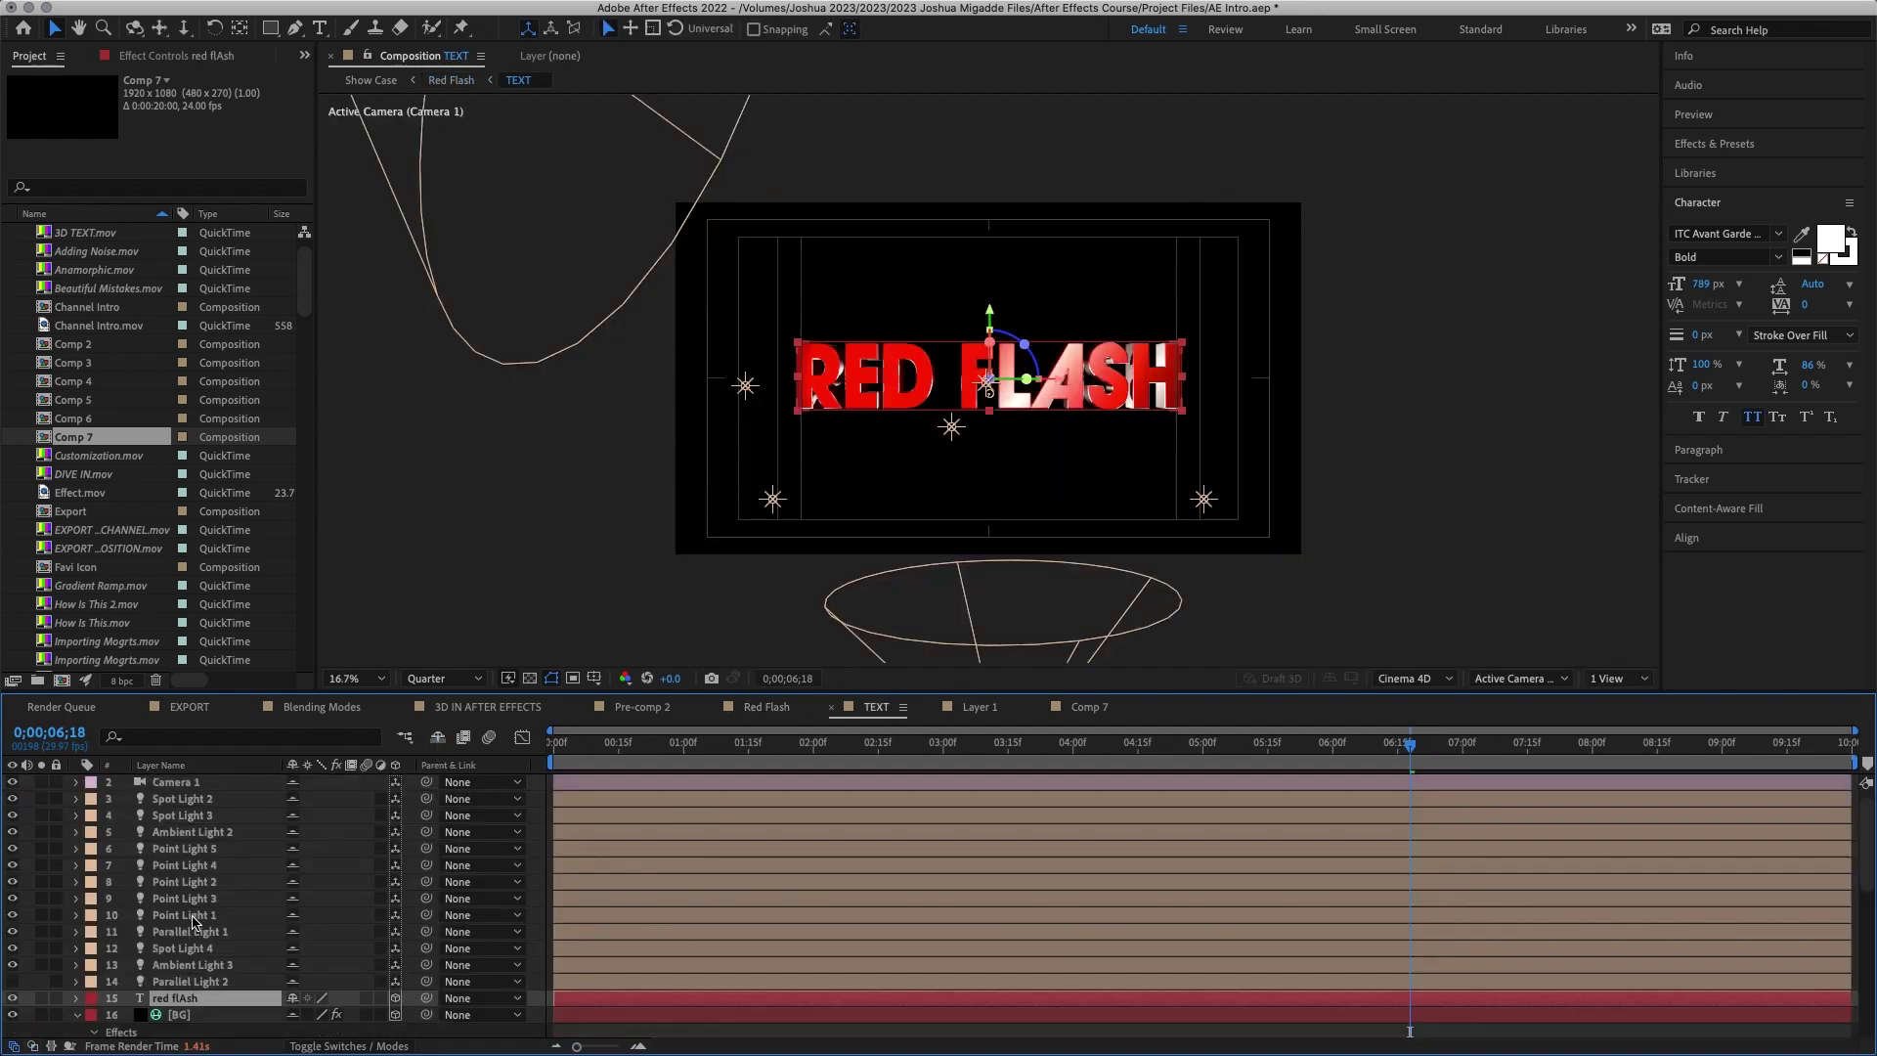
{"action": "scroll", "coordinate": [164, 895], "scroll_direction": "up", "scroll_amount": 5}
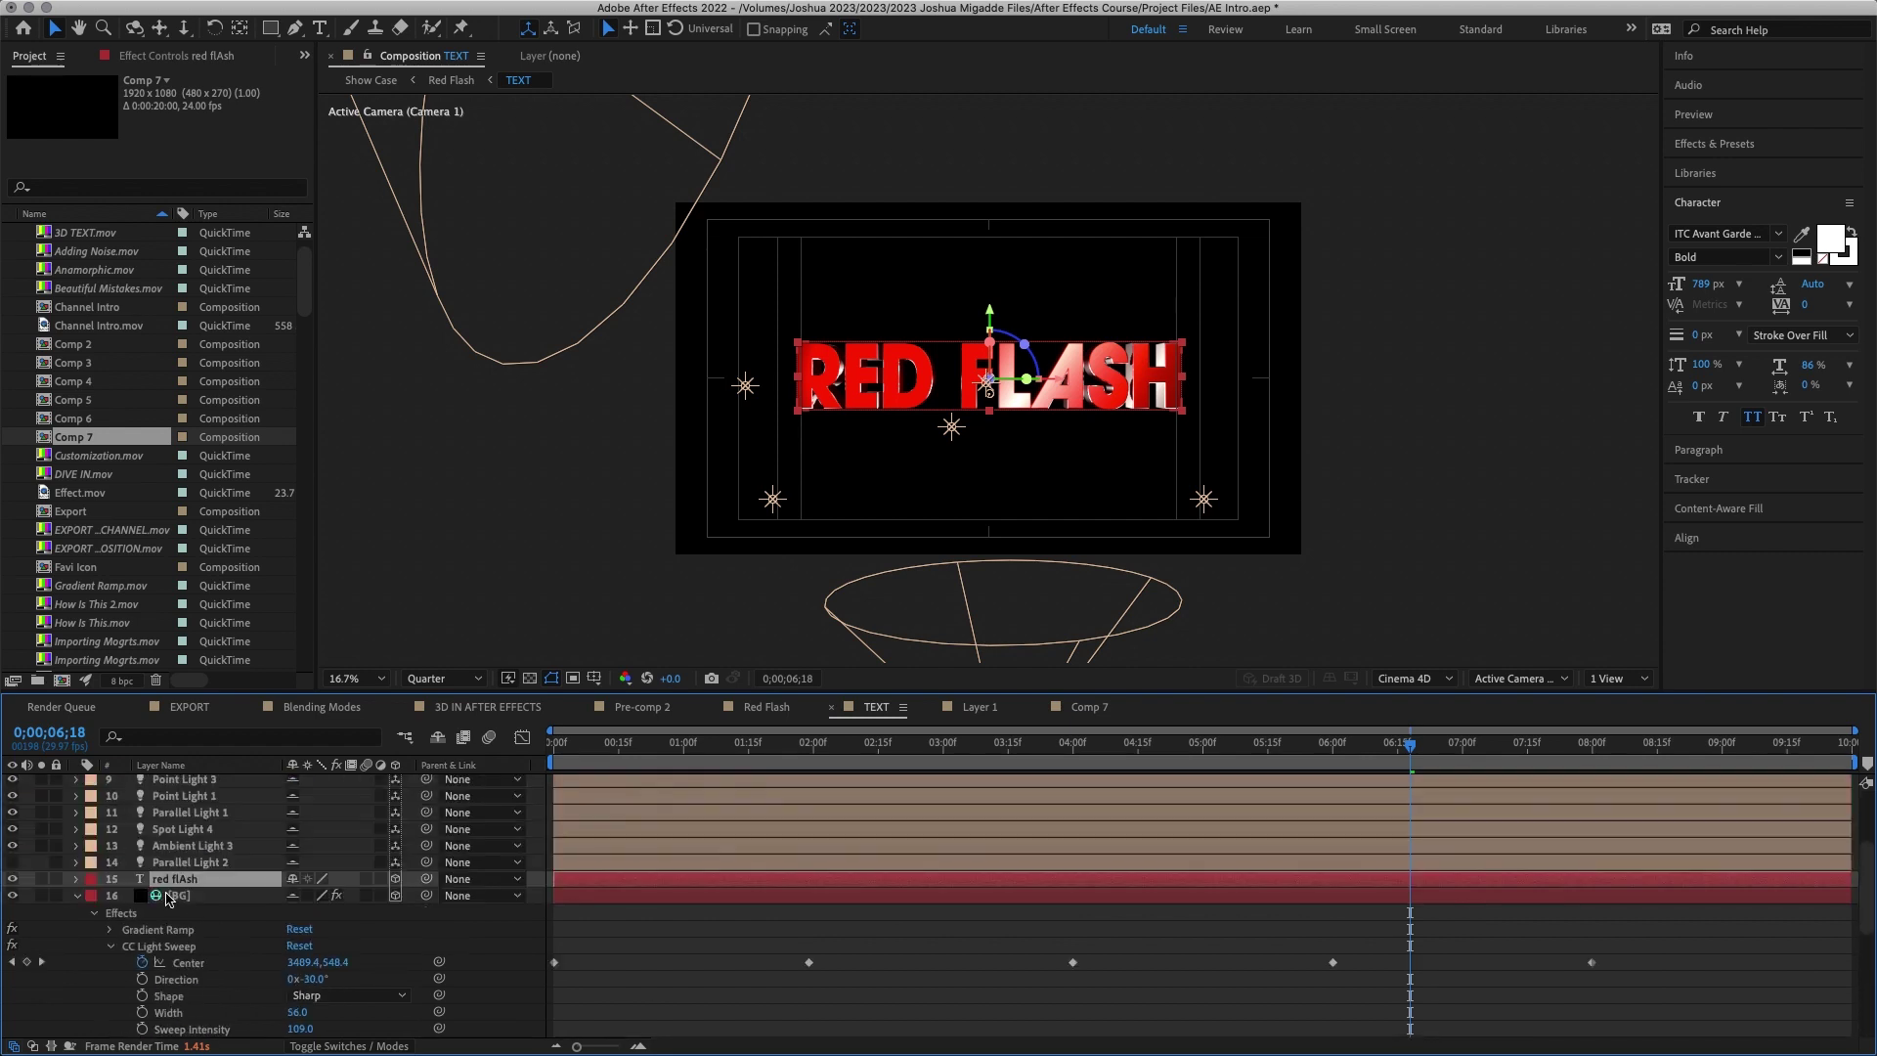
{"action": "left_click", "coordinate": [74, 895]}
{"action": "scroll", "coordinate": [98, 967], "scroll_direction": "up", "scroll_amount": 5}
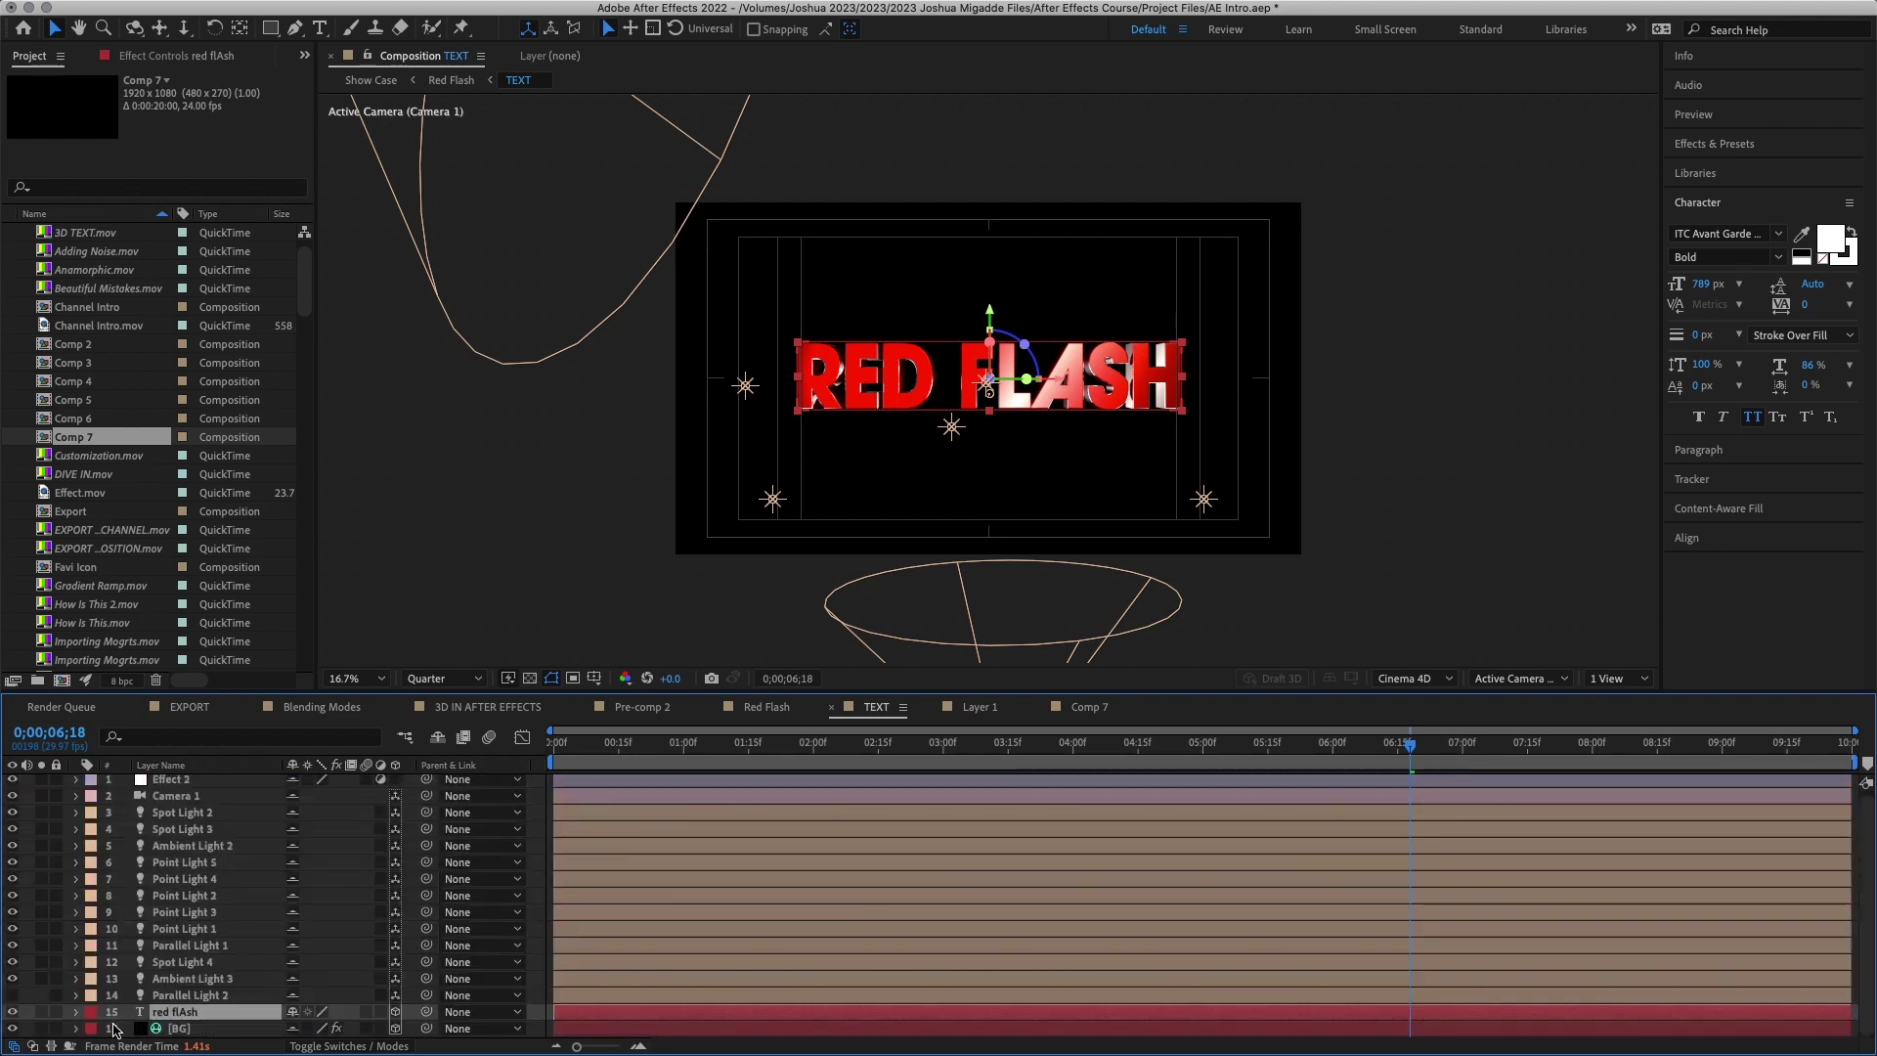
Step: Go through the Ambient Light 3, Ambient Light 2, Spot Light 2 and Camera 1 layers one at a time
{"action": "left_click", "coordinate": [170, 979]}
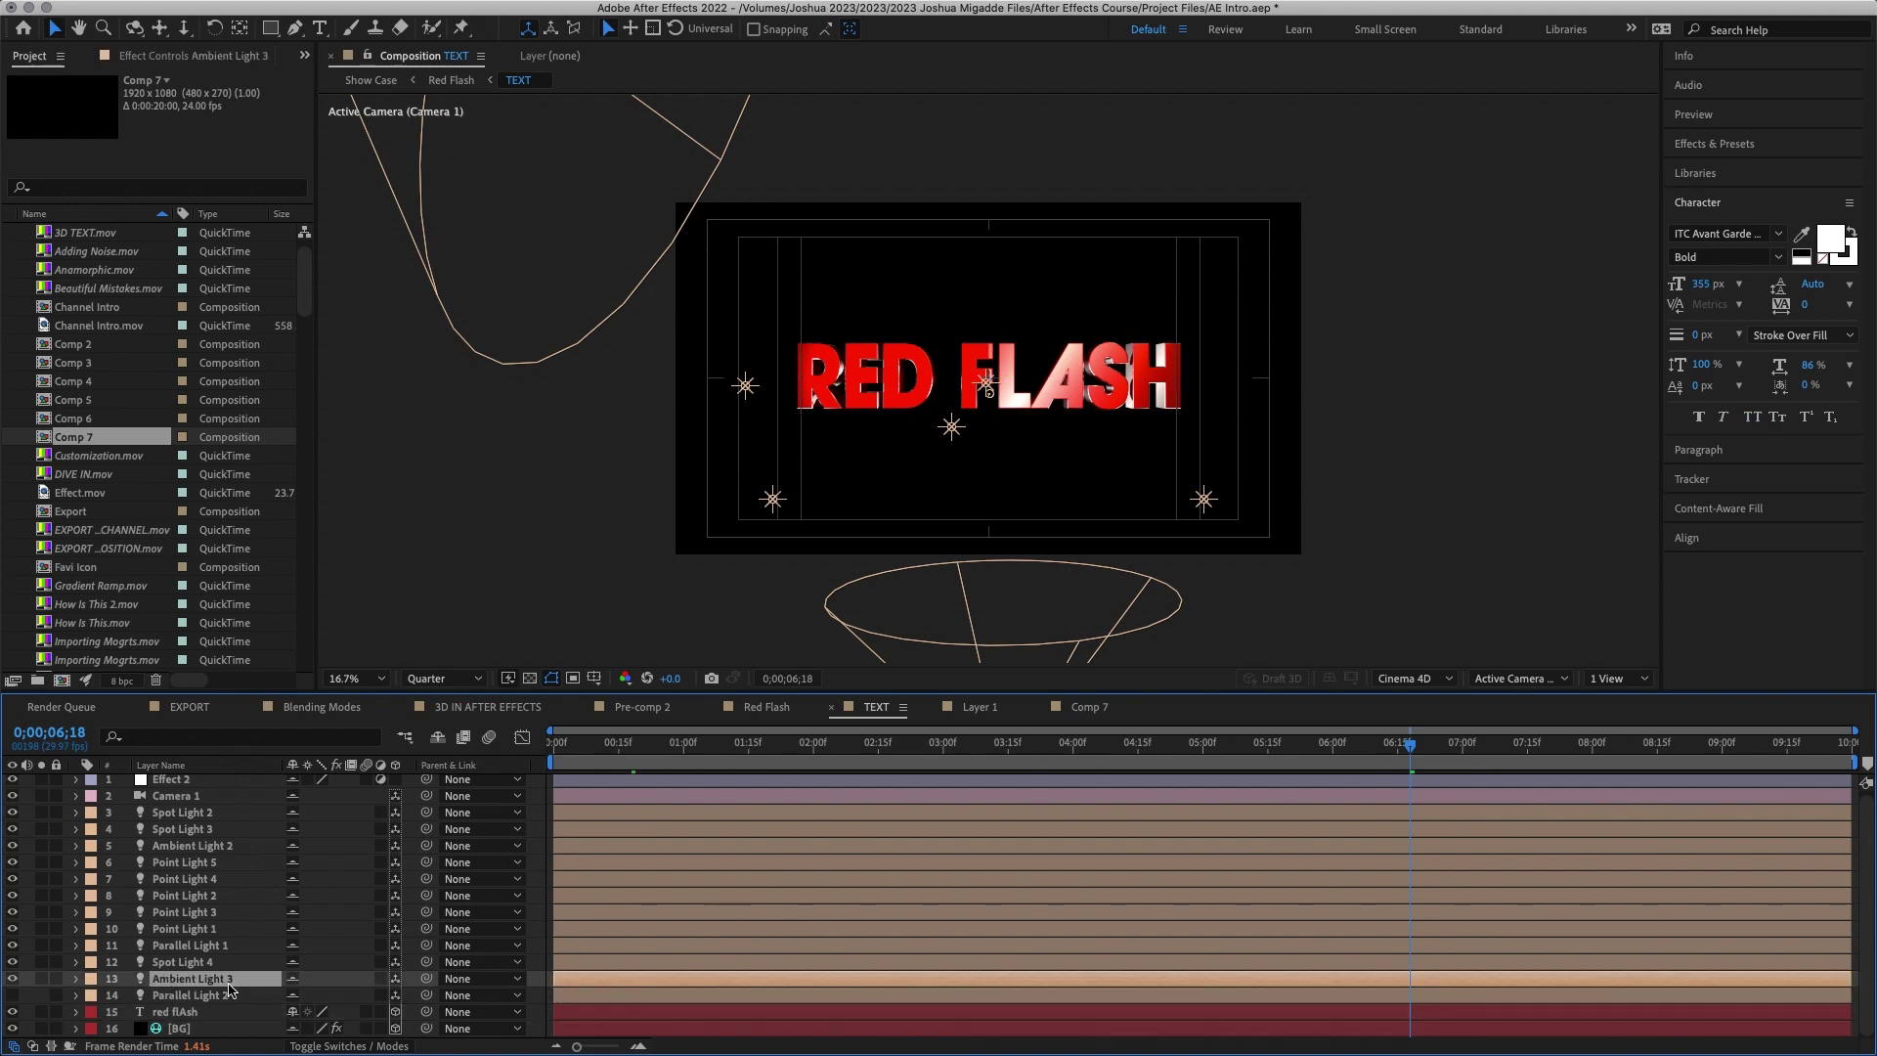
{"action": "left_click", "coordinate": [201, 848]}
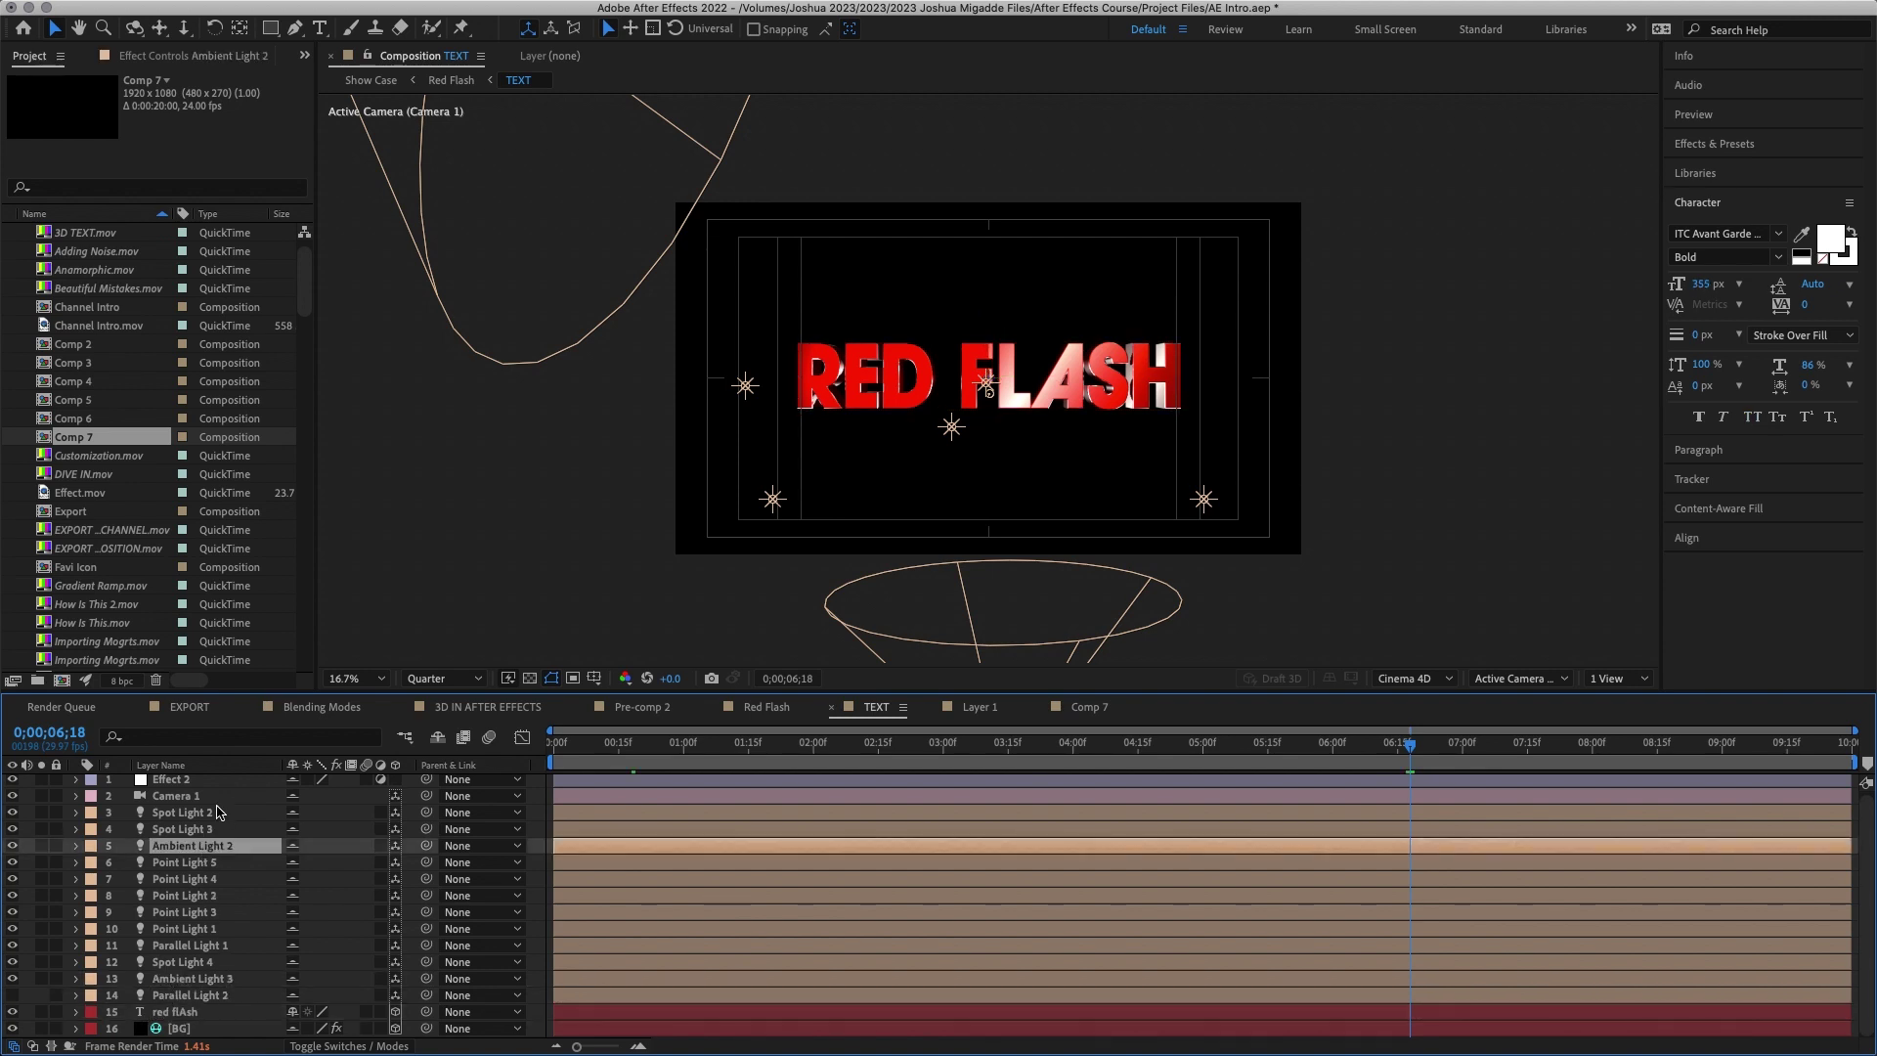
{"action": "left_click", "coordinate": [220, 813]}
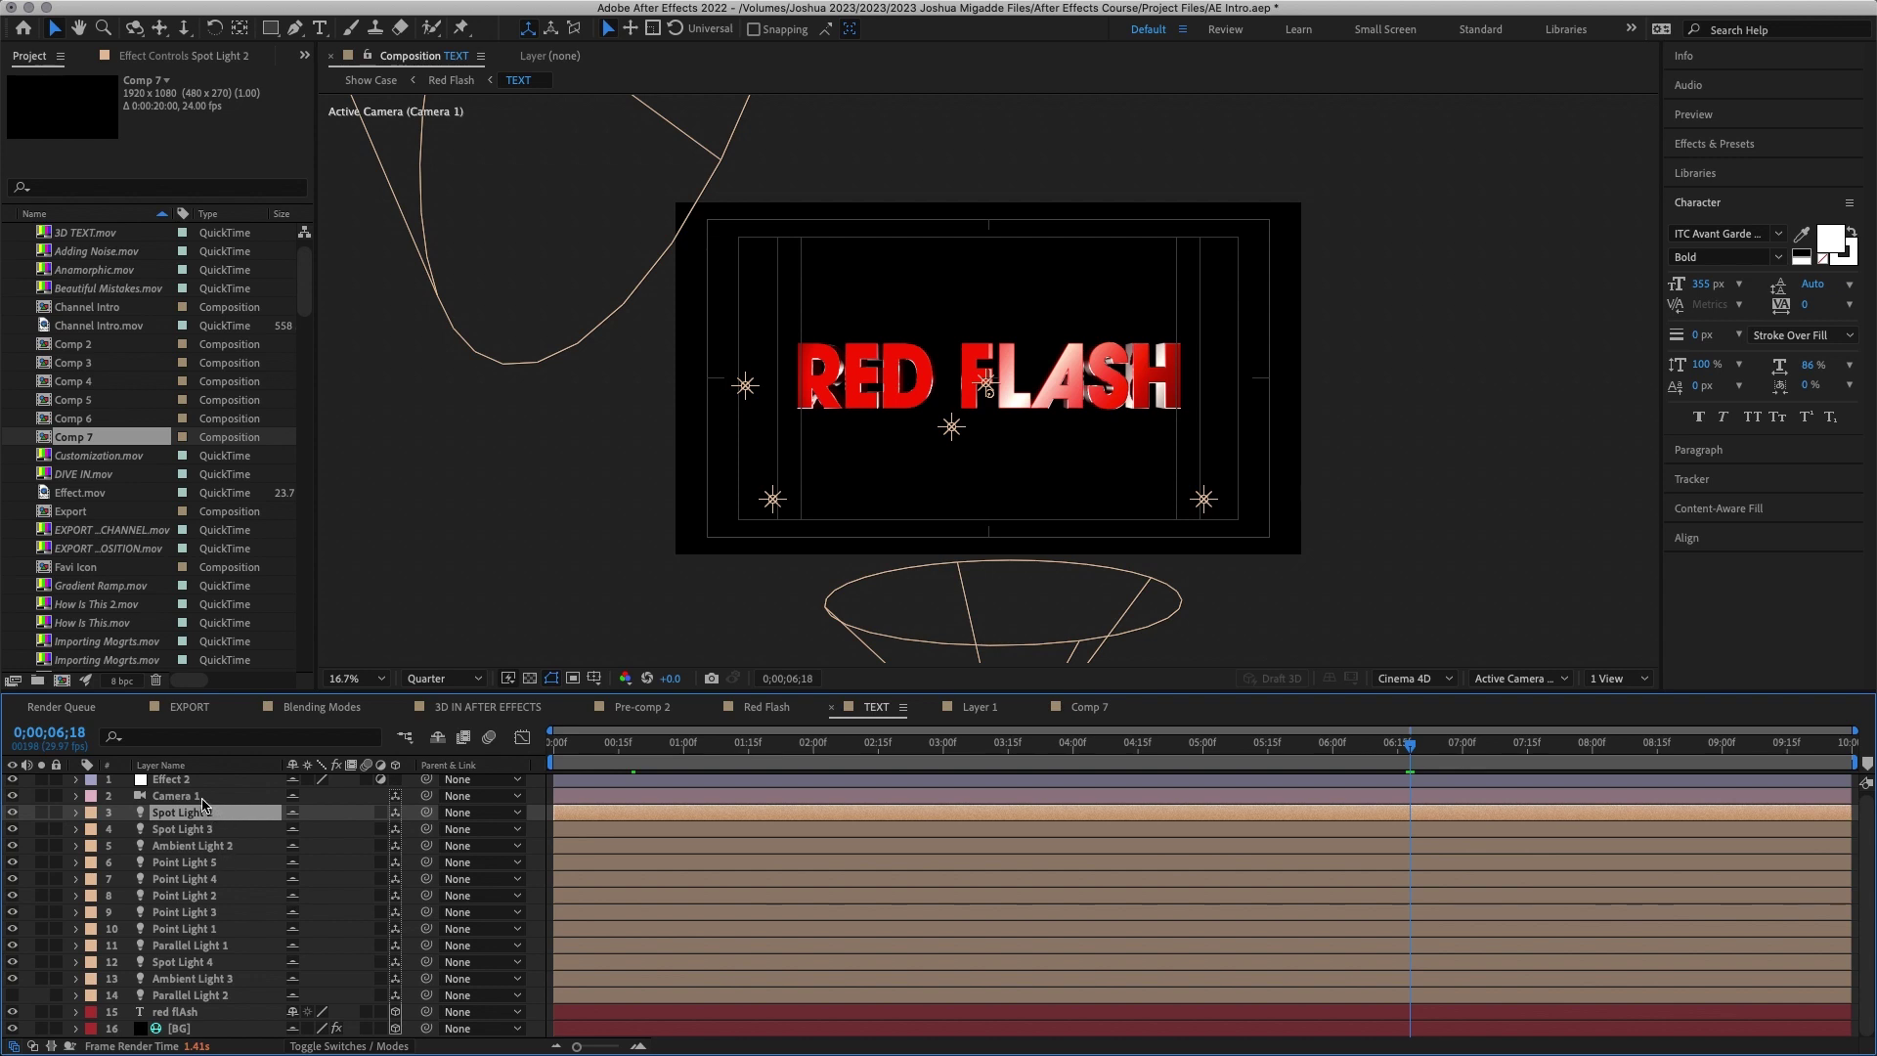
{"action": "left_click", "coordinate": [200, 797]}
Step: Inspect the camera's view of the text at several times within the first 2;06, including a close-up at 0;00;00;20
{"action": "left_click", "coordinate": [581, 761]}
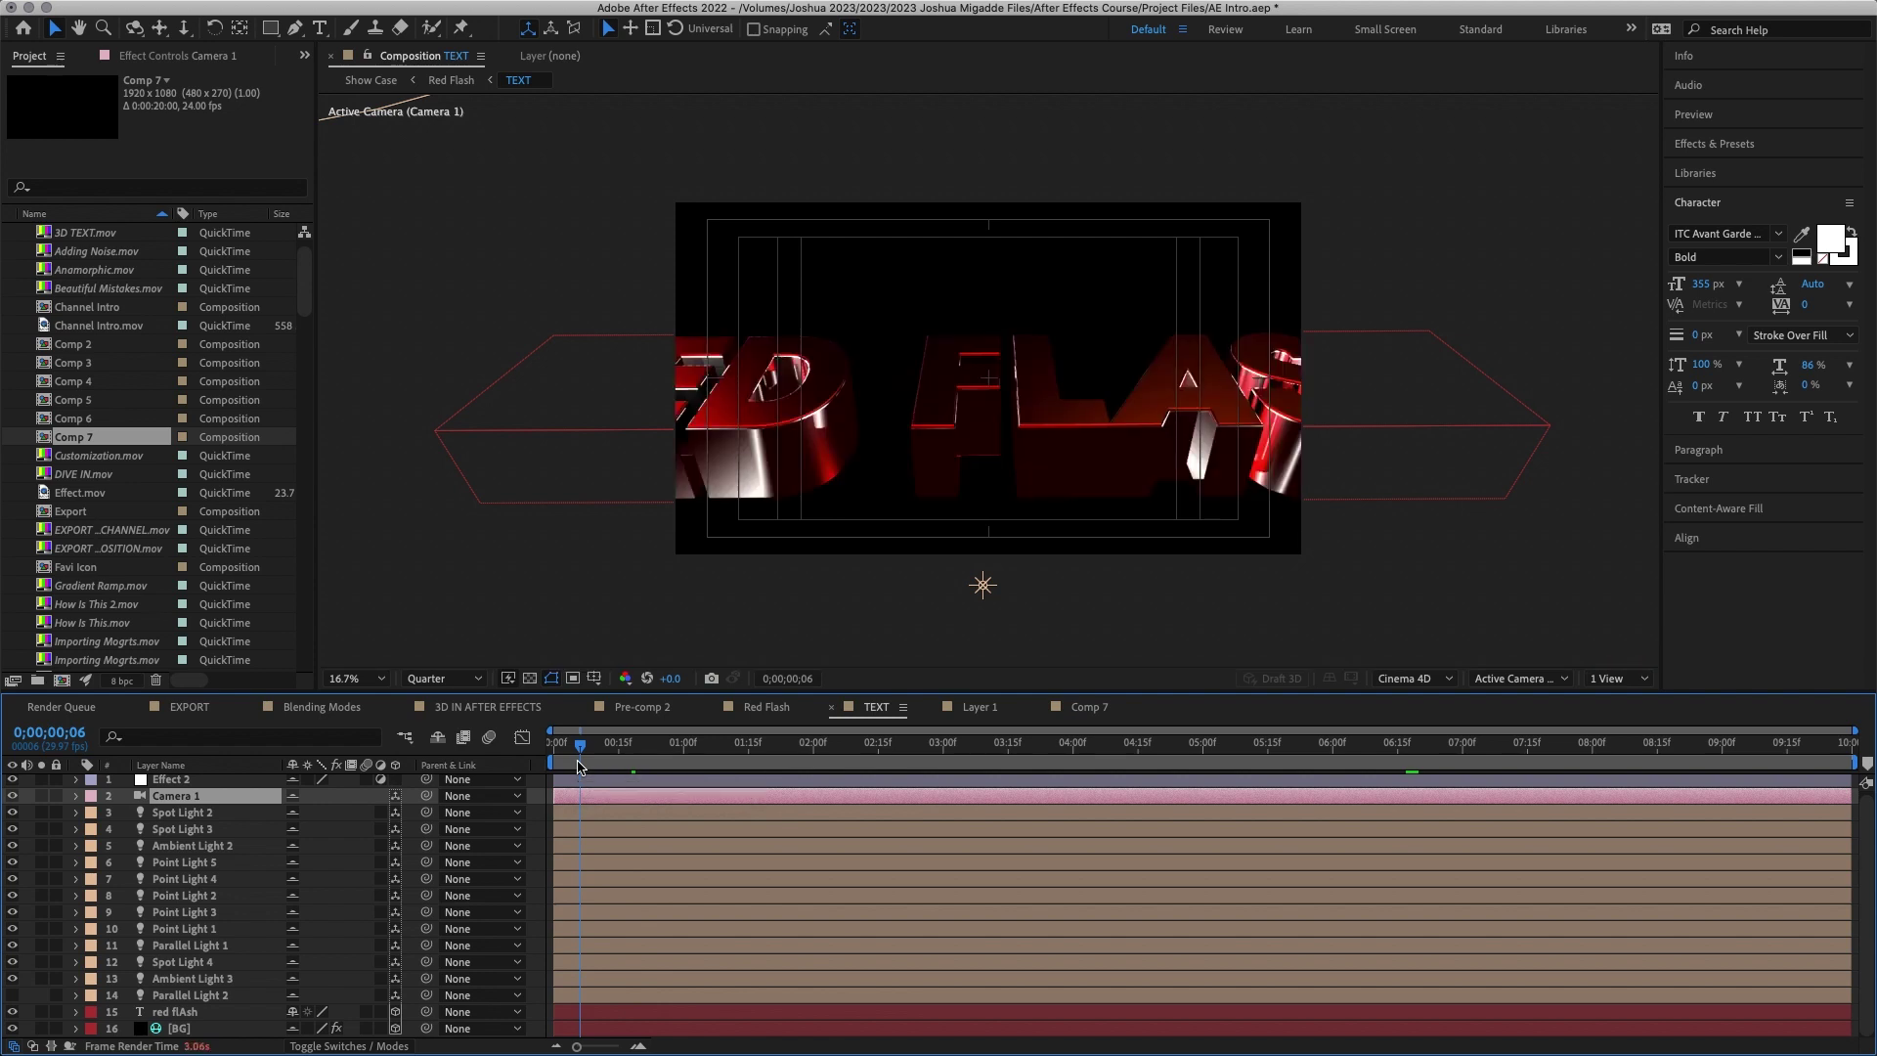
{"action": "left_click", "coordinate": [842, 753]}
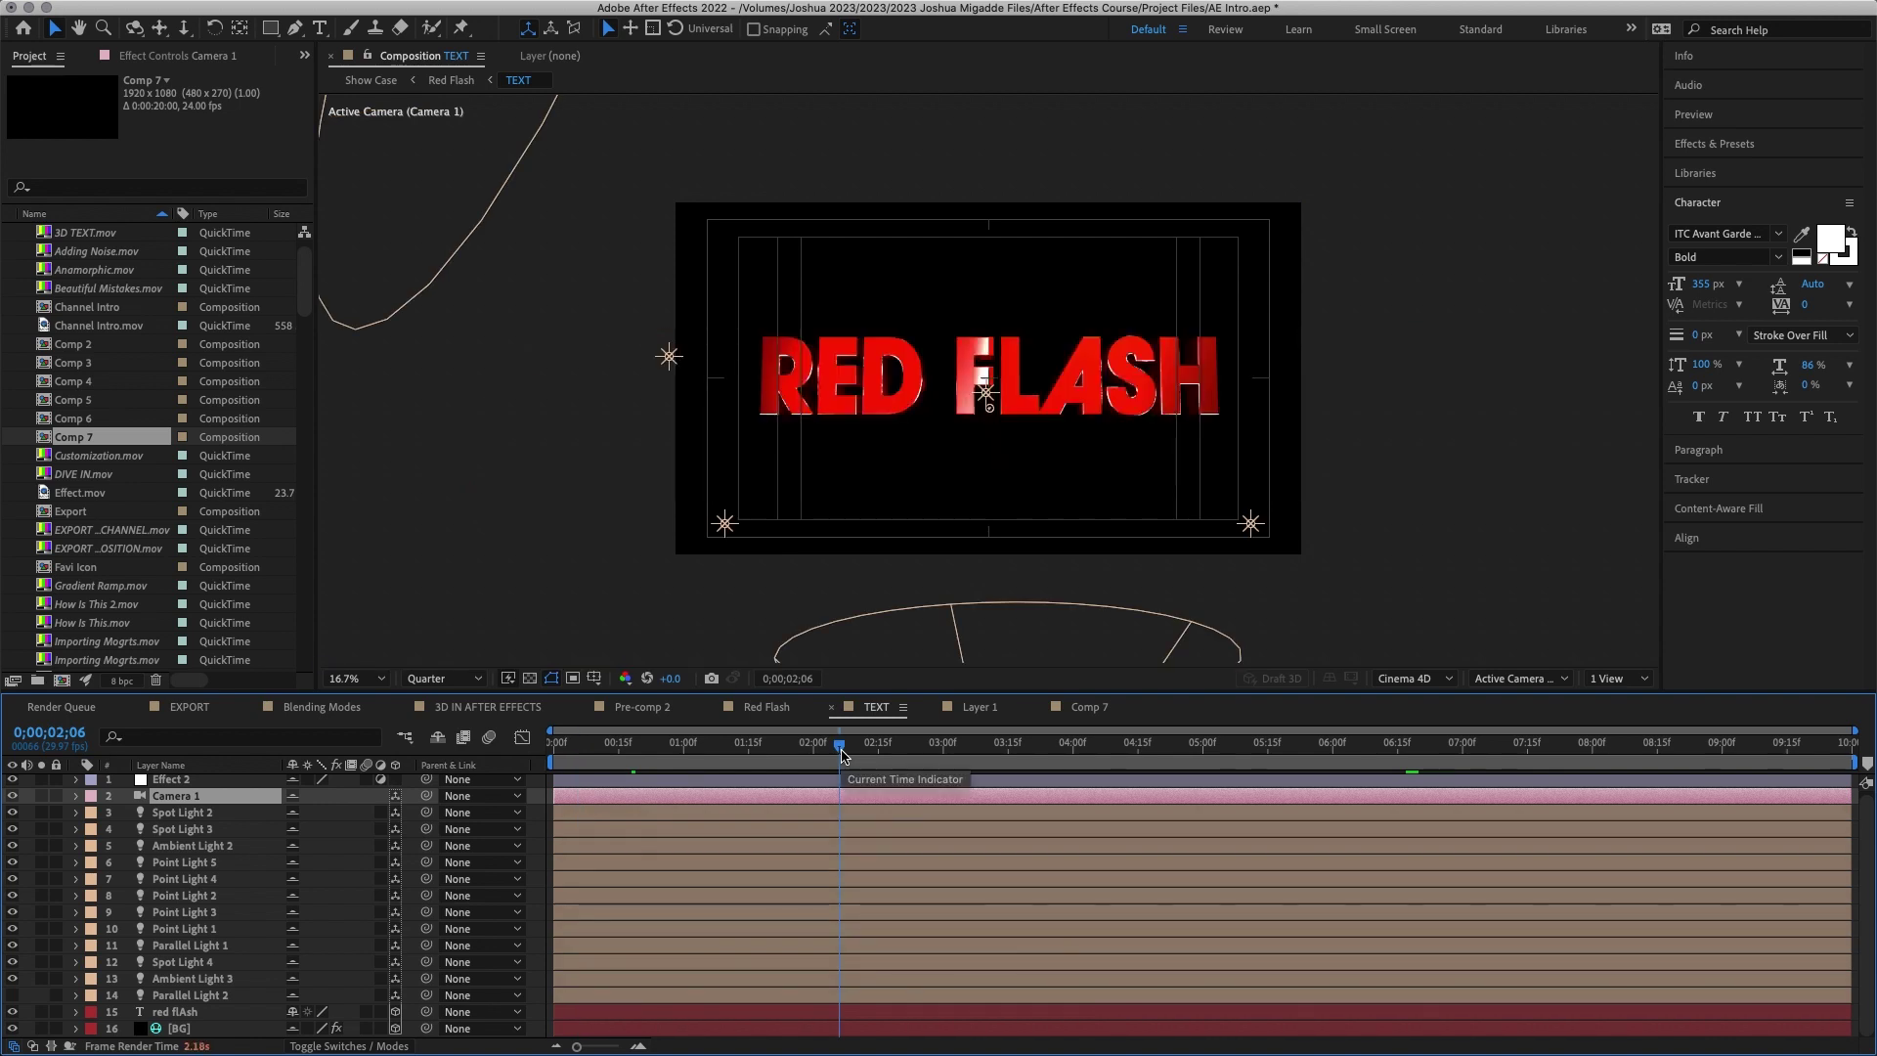
{"action": "left_click", "coordinate": [748, 748]}
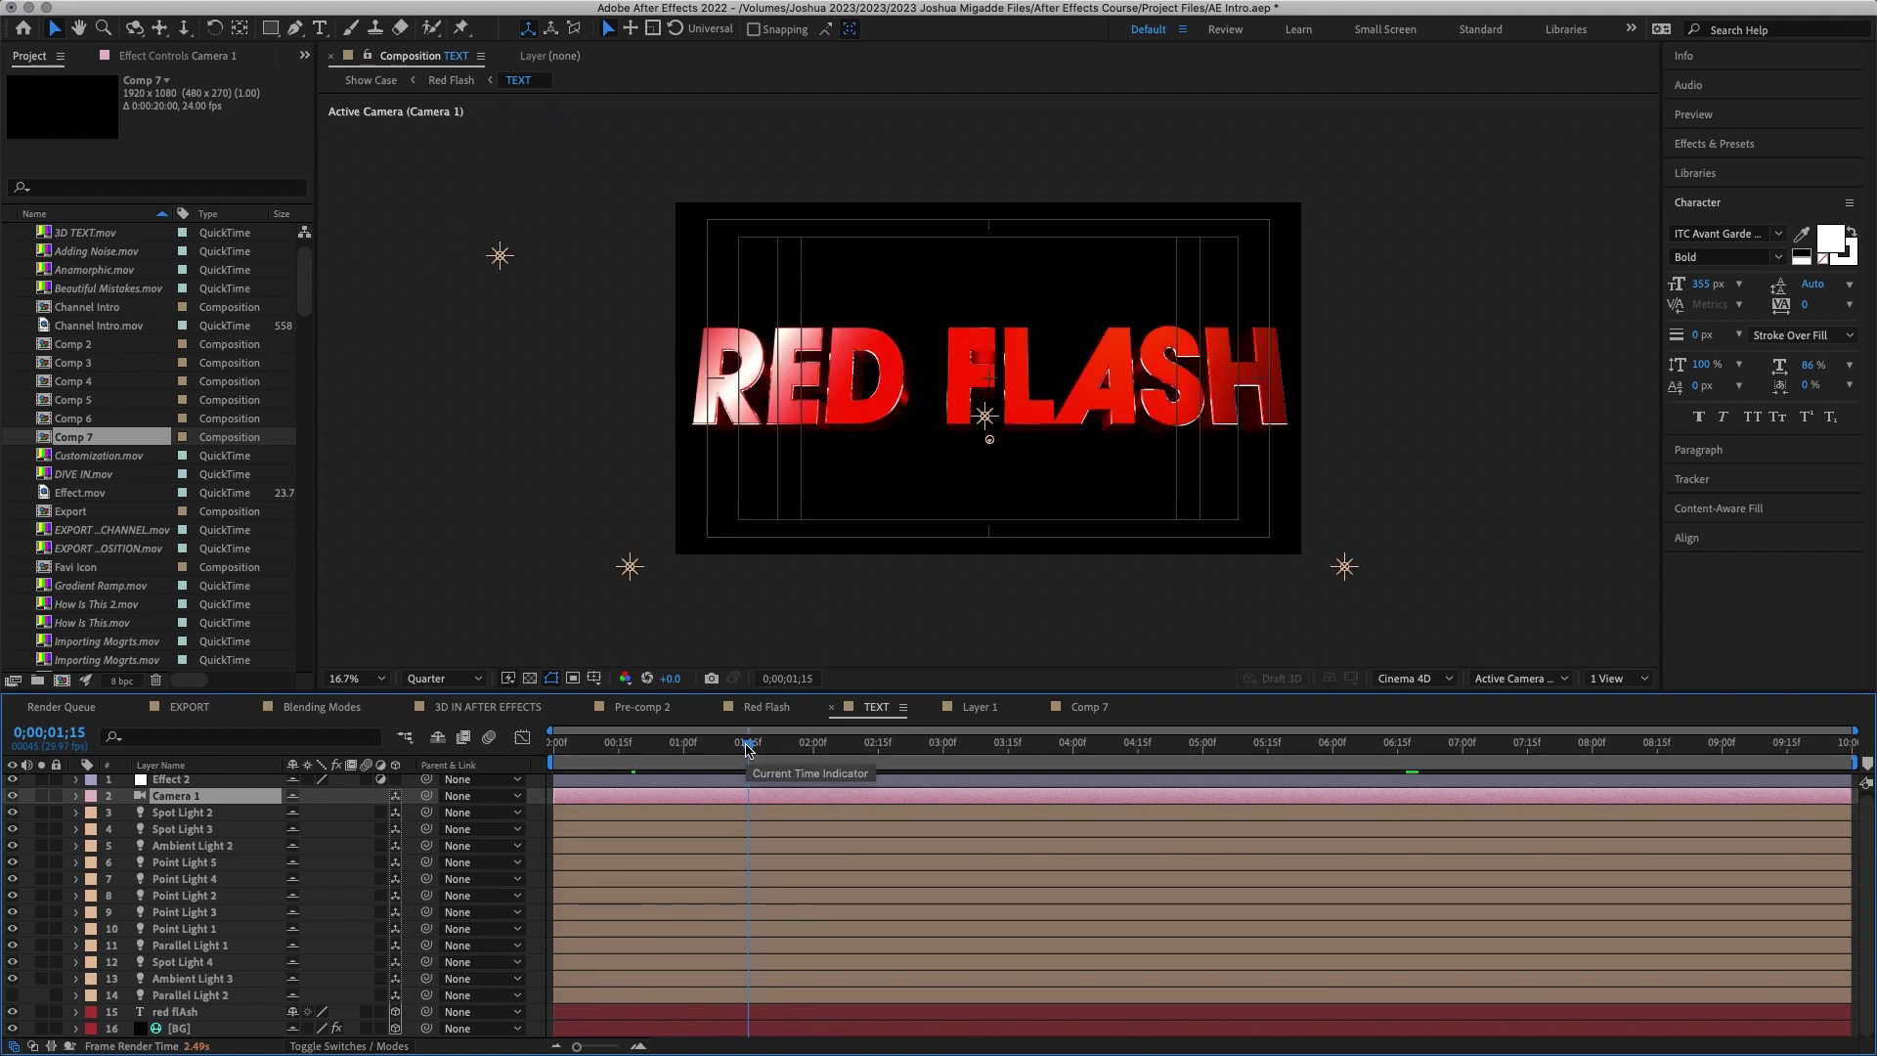
{"action": "left_click_drag", "start_coordinate": [747, 749], "coordinate": [640, 758]}
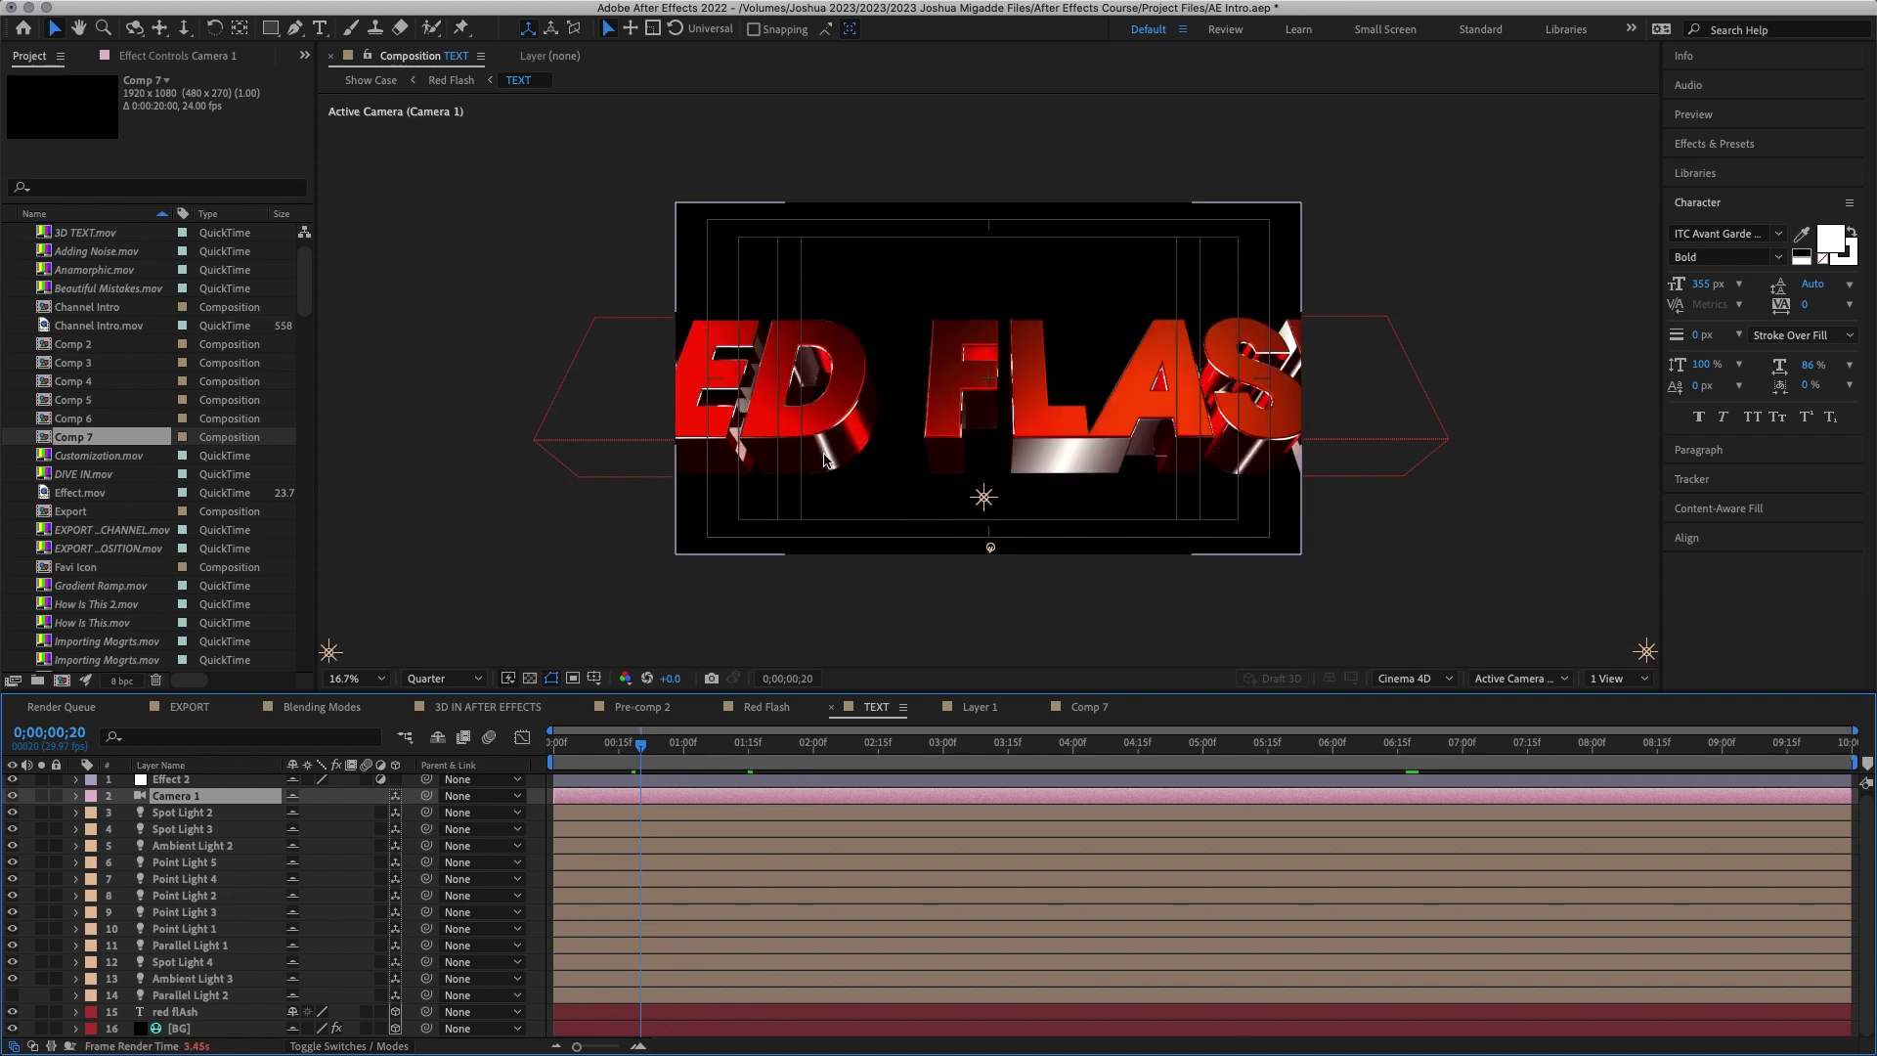
{"action": "key", "text": "period"}
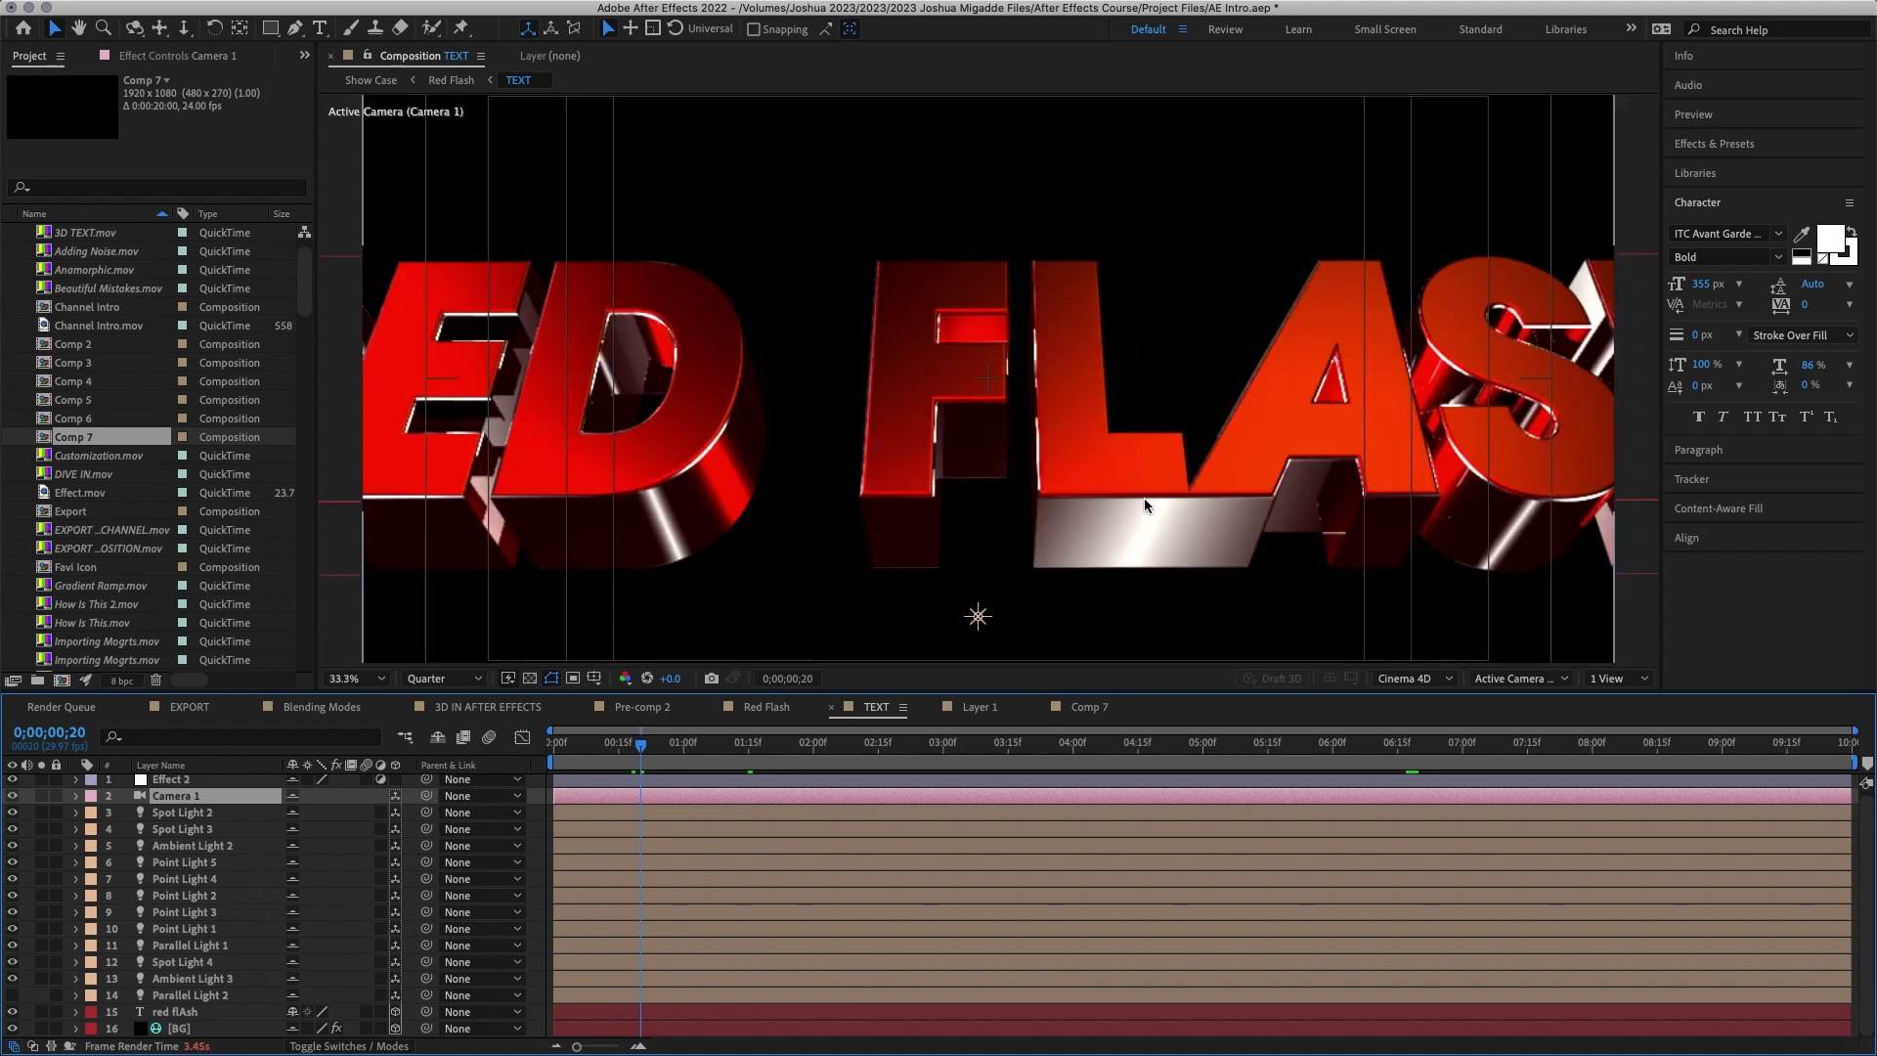
{"action": "key", "text": "comma"}
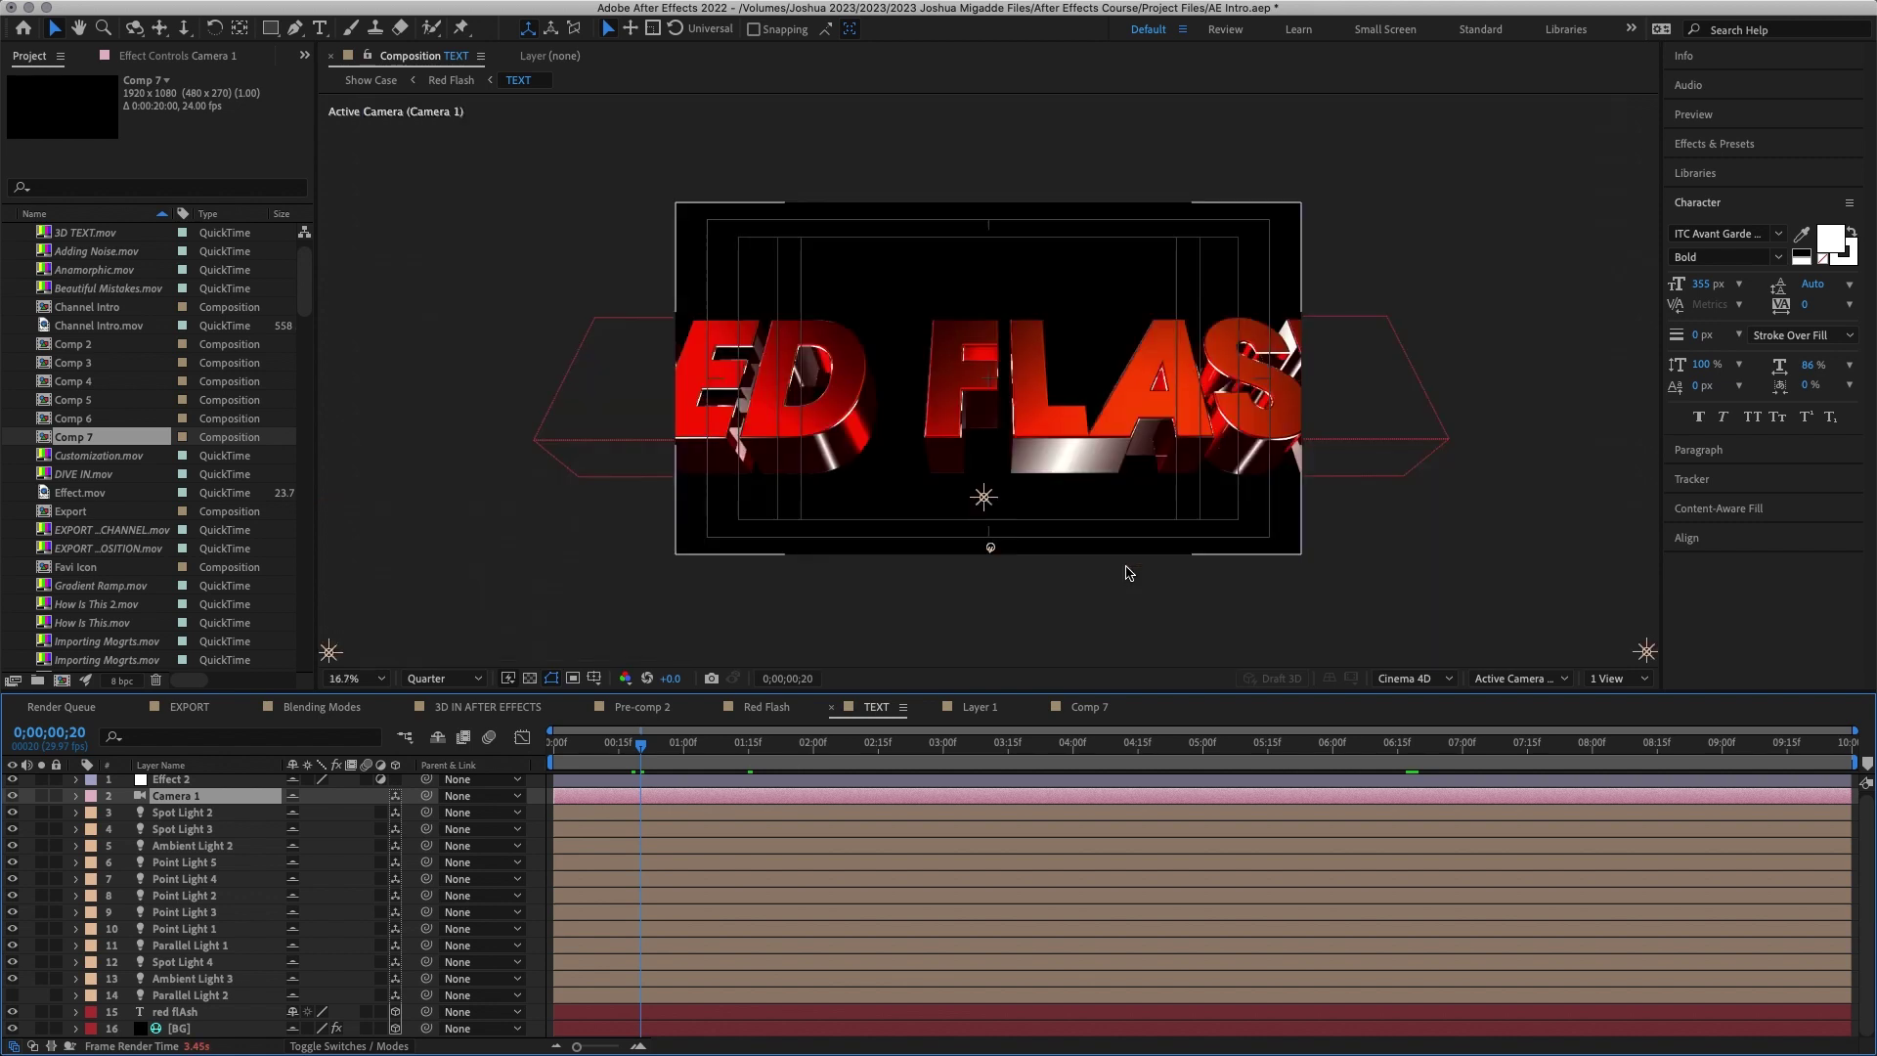
Step: Compare the text's reflections at 0;00;06;18 with the BG layer hidden and shown
{"action": "left_click", "coordinate": [1411, 749]}
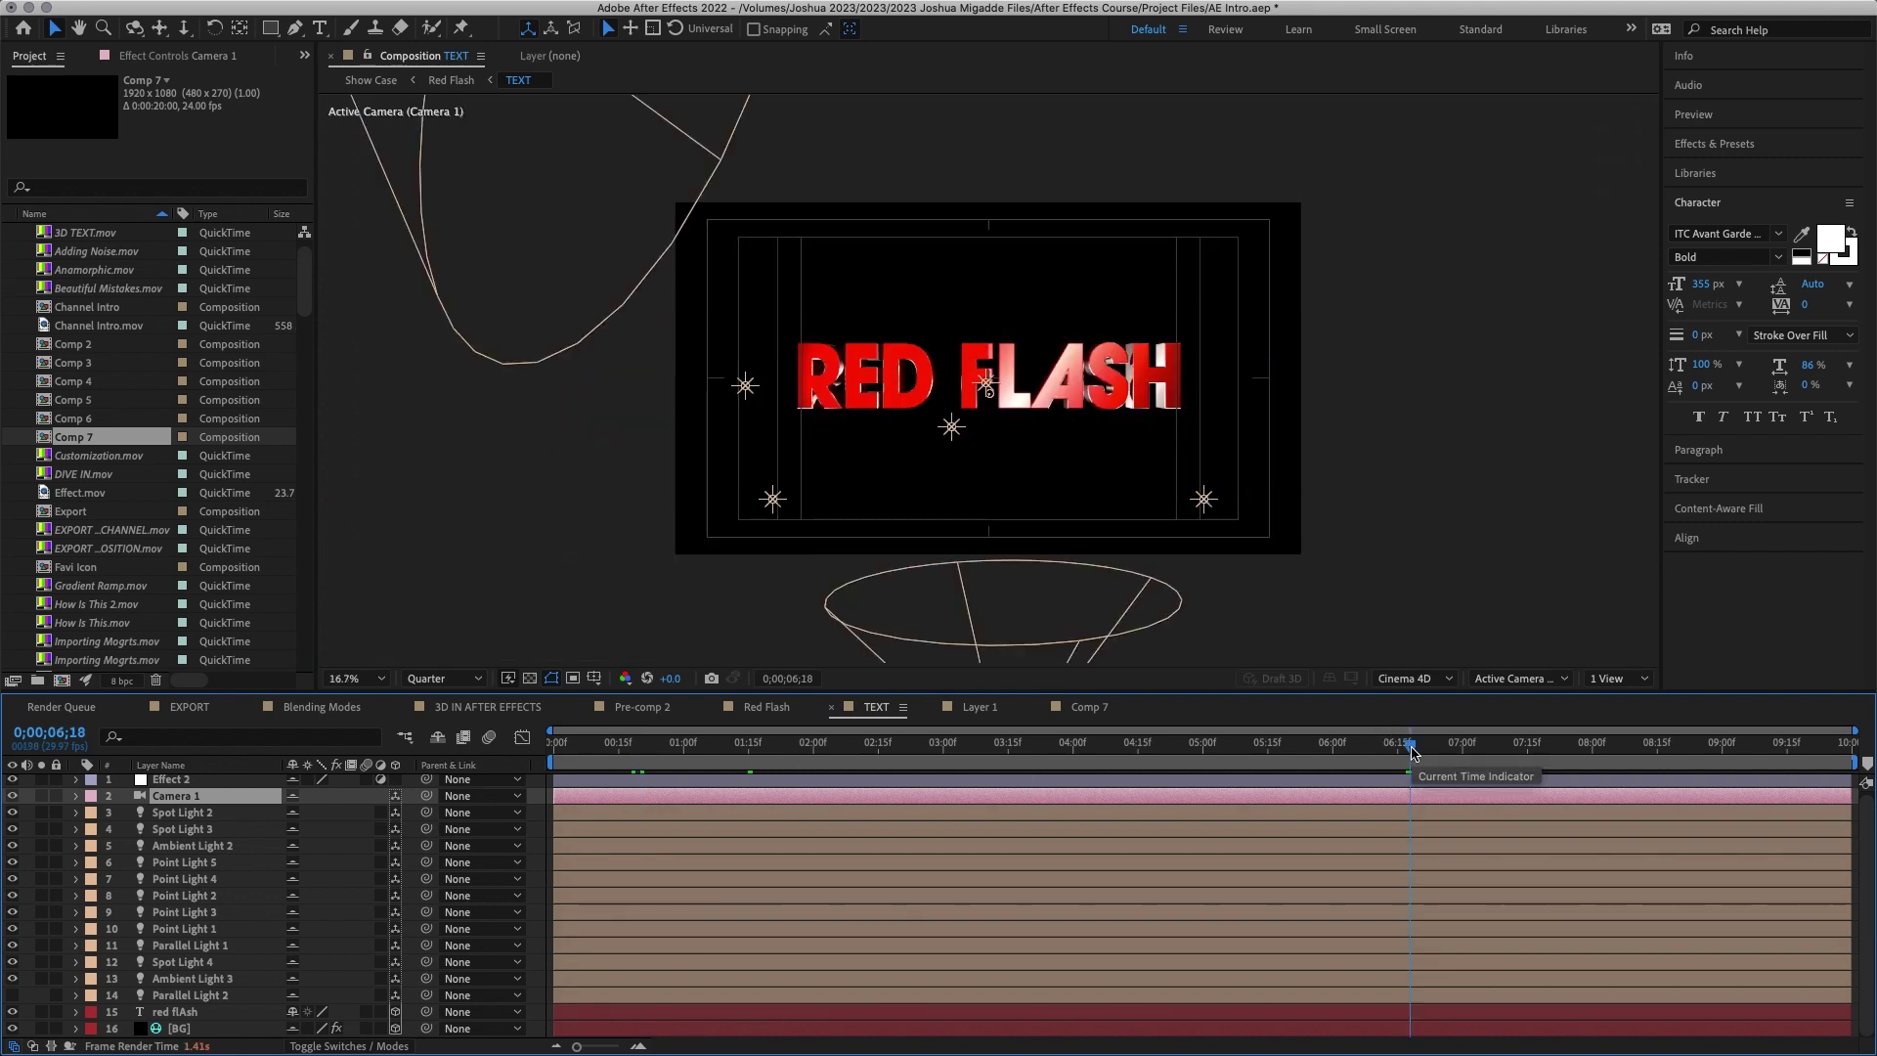
{"action": "left_click", "coordinate": [155, 816]}
{"action": "left_click", "coordinate": [166, 830]}
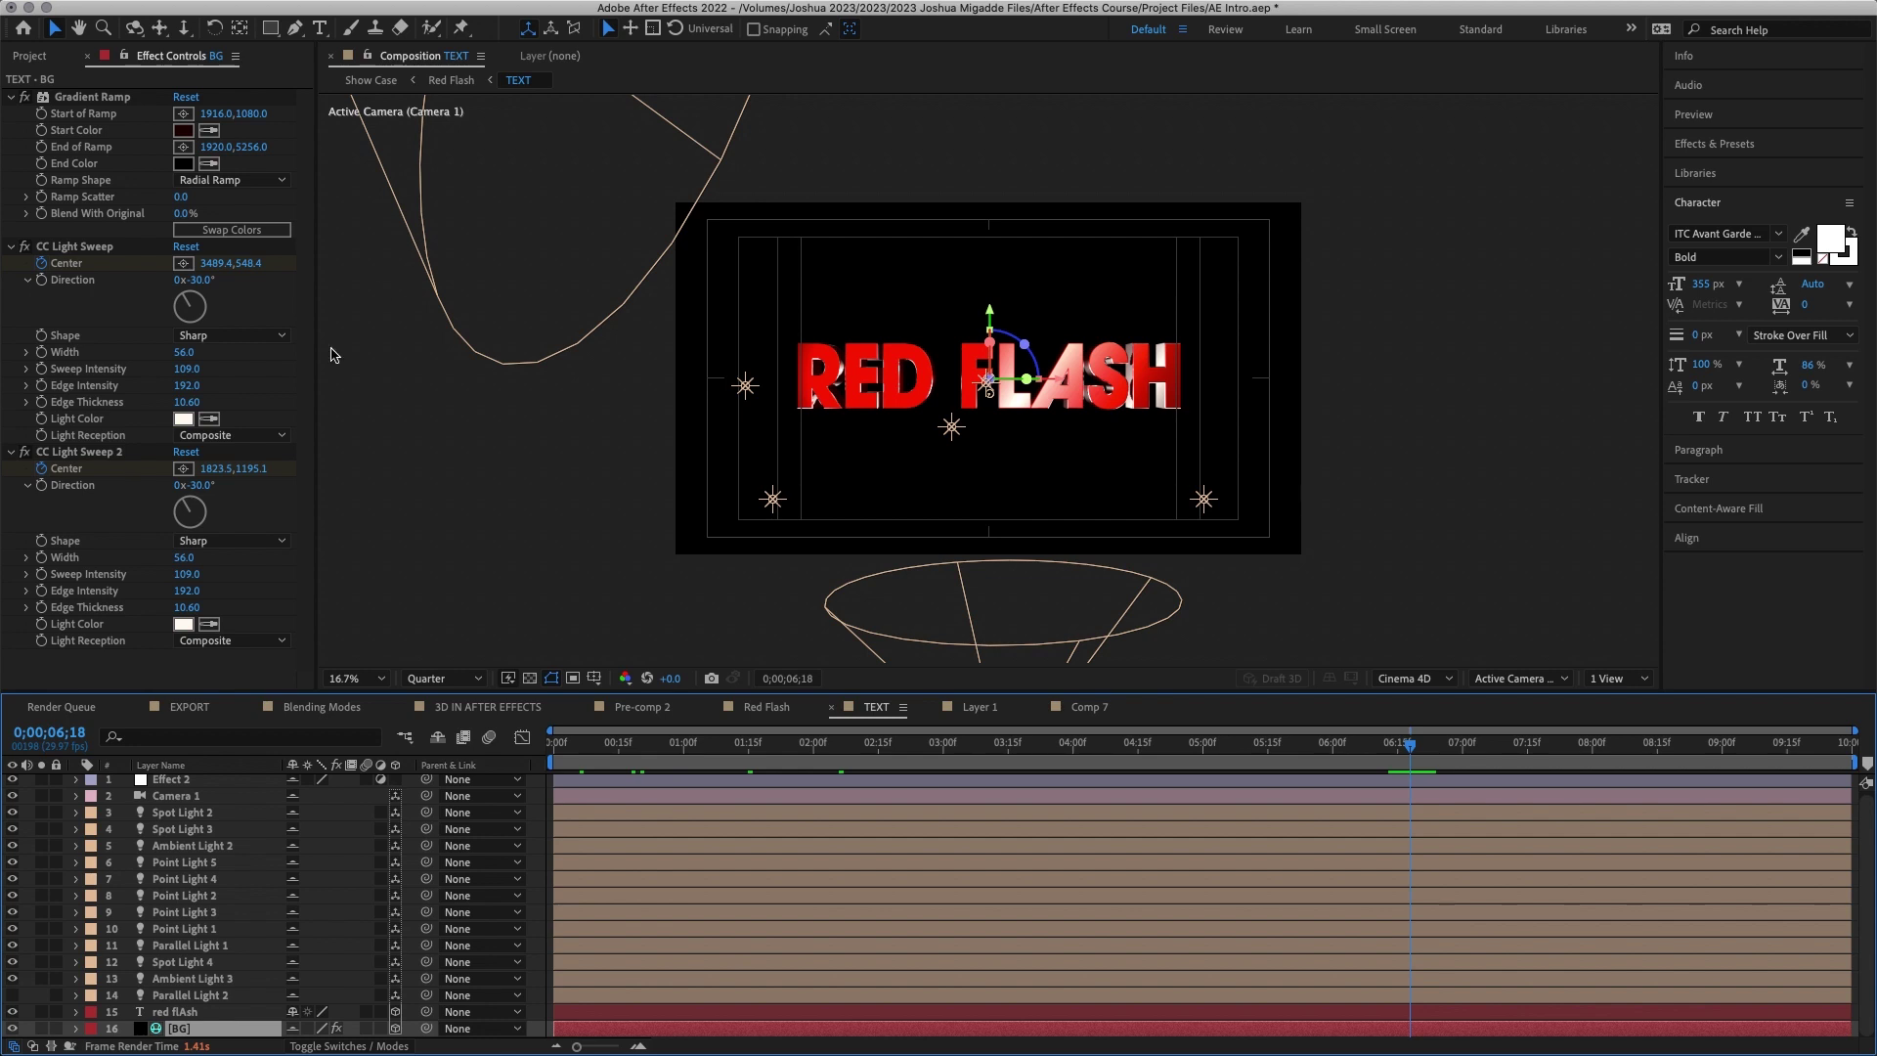
{"action": "left_click", "coordinate": [12, 1028]}
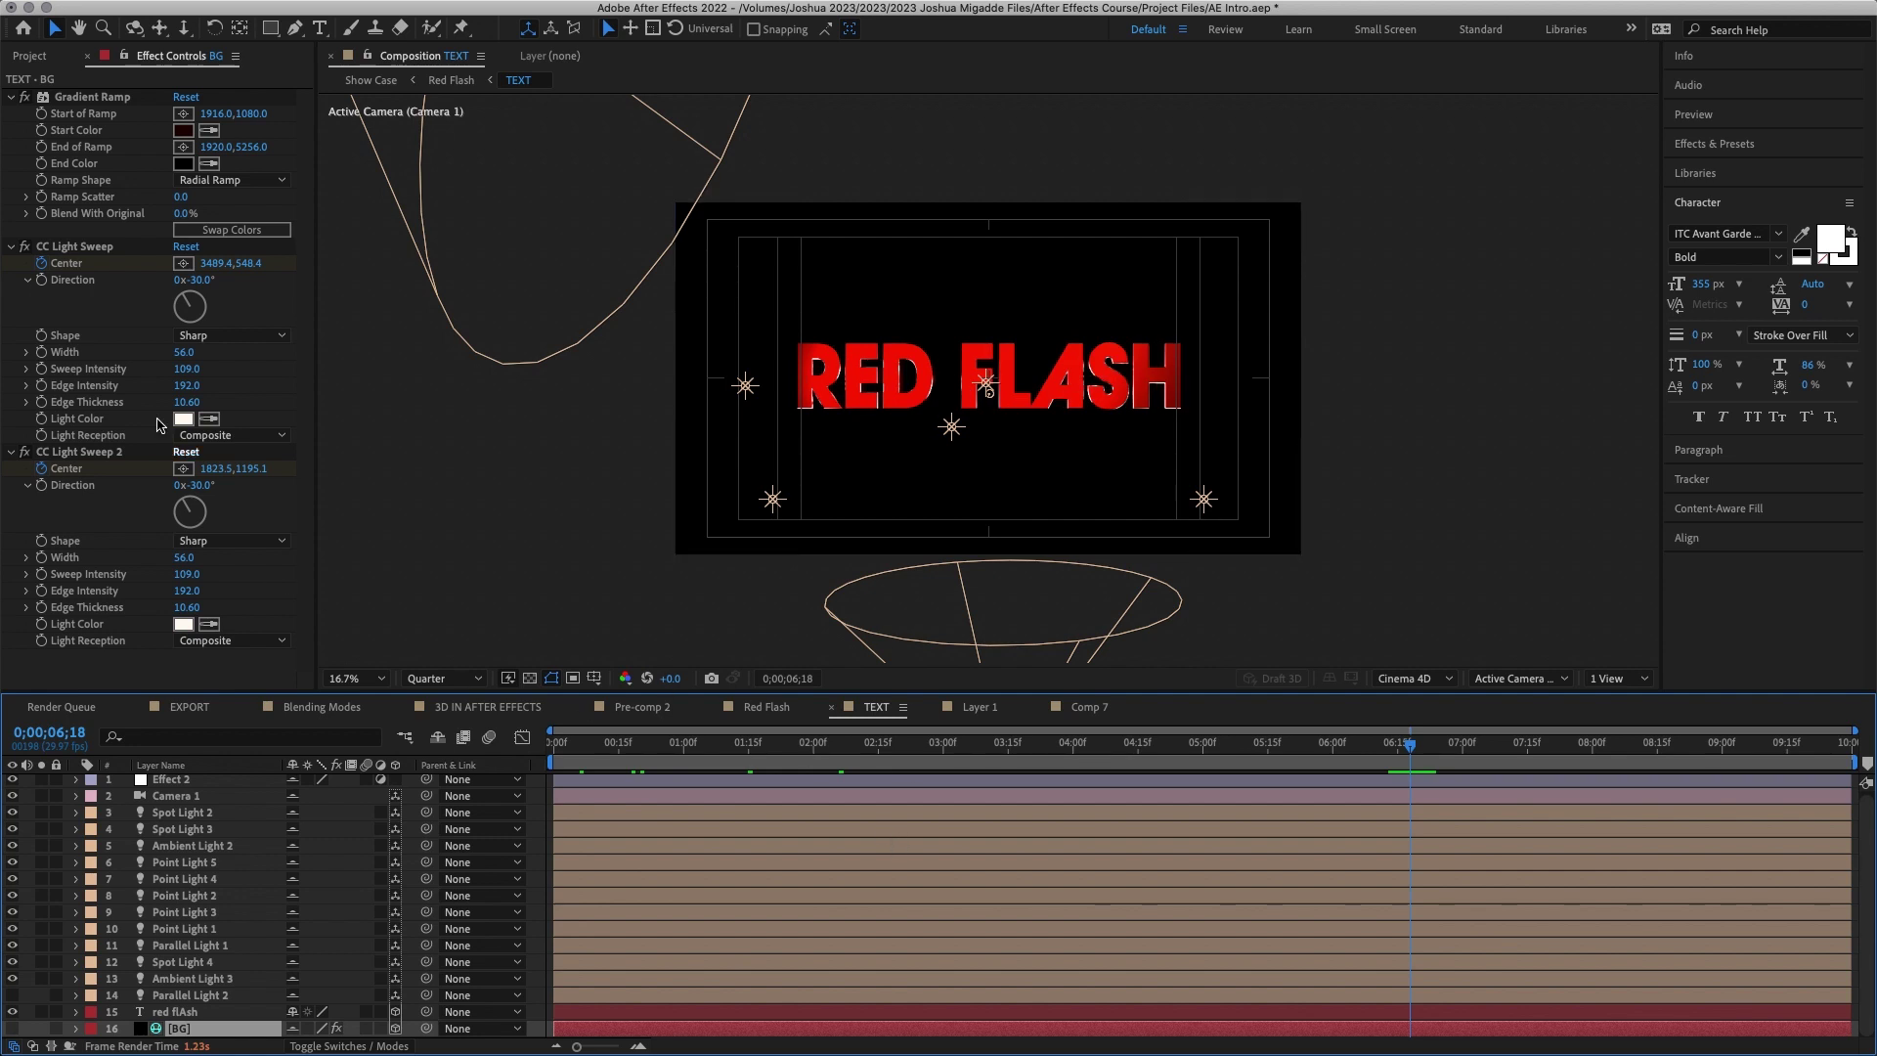
{"action": "mouse_move", "coordinate": [489, 1050]}
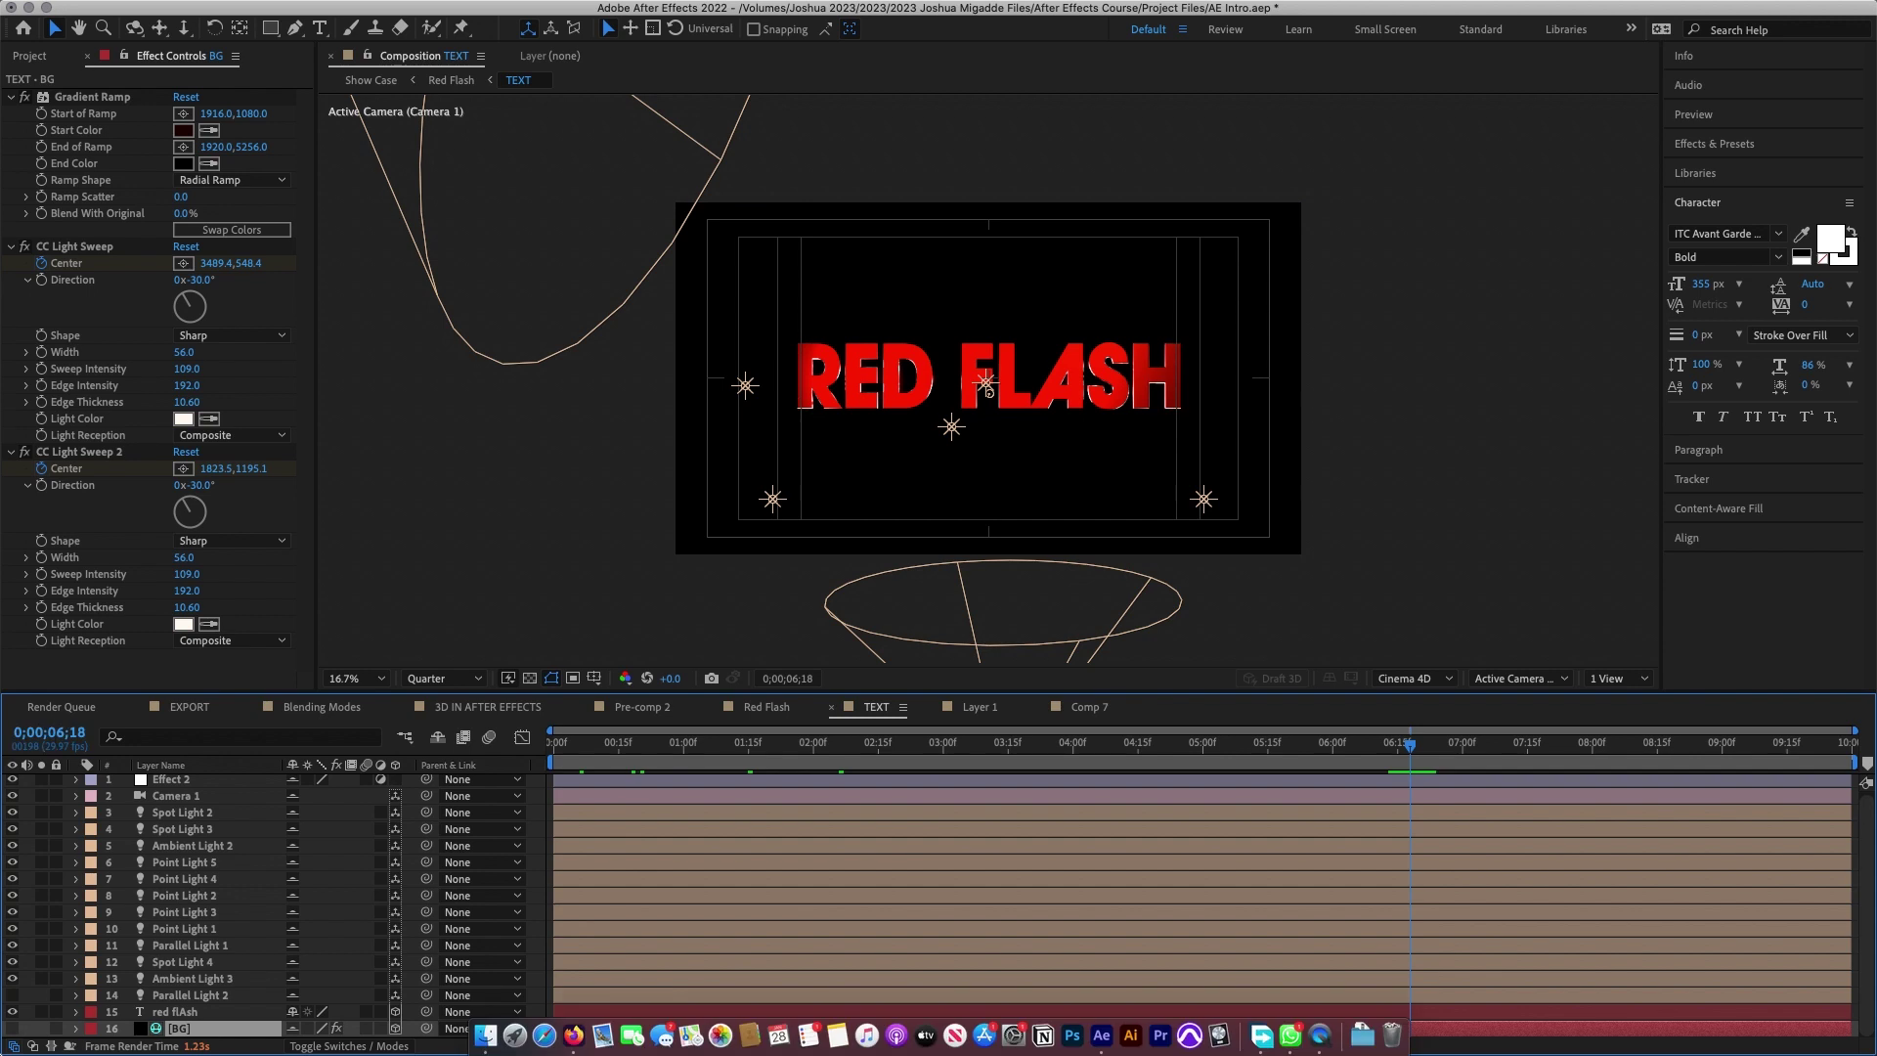
{"action": "left_click", "coordinate": [12, 1028]}
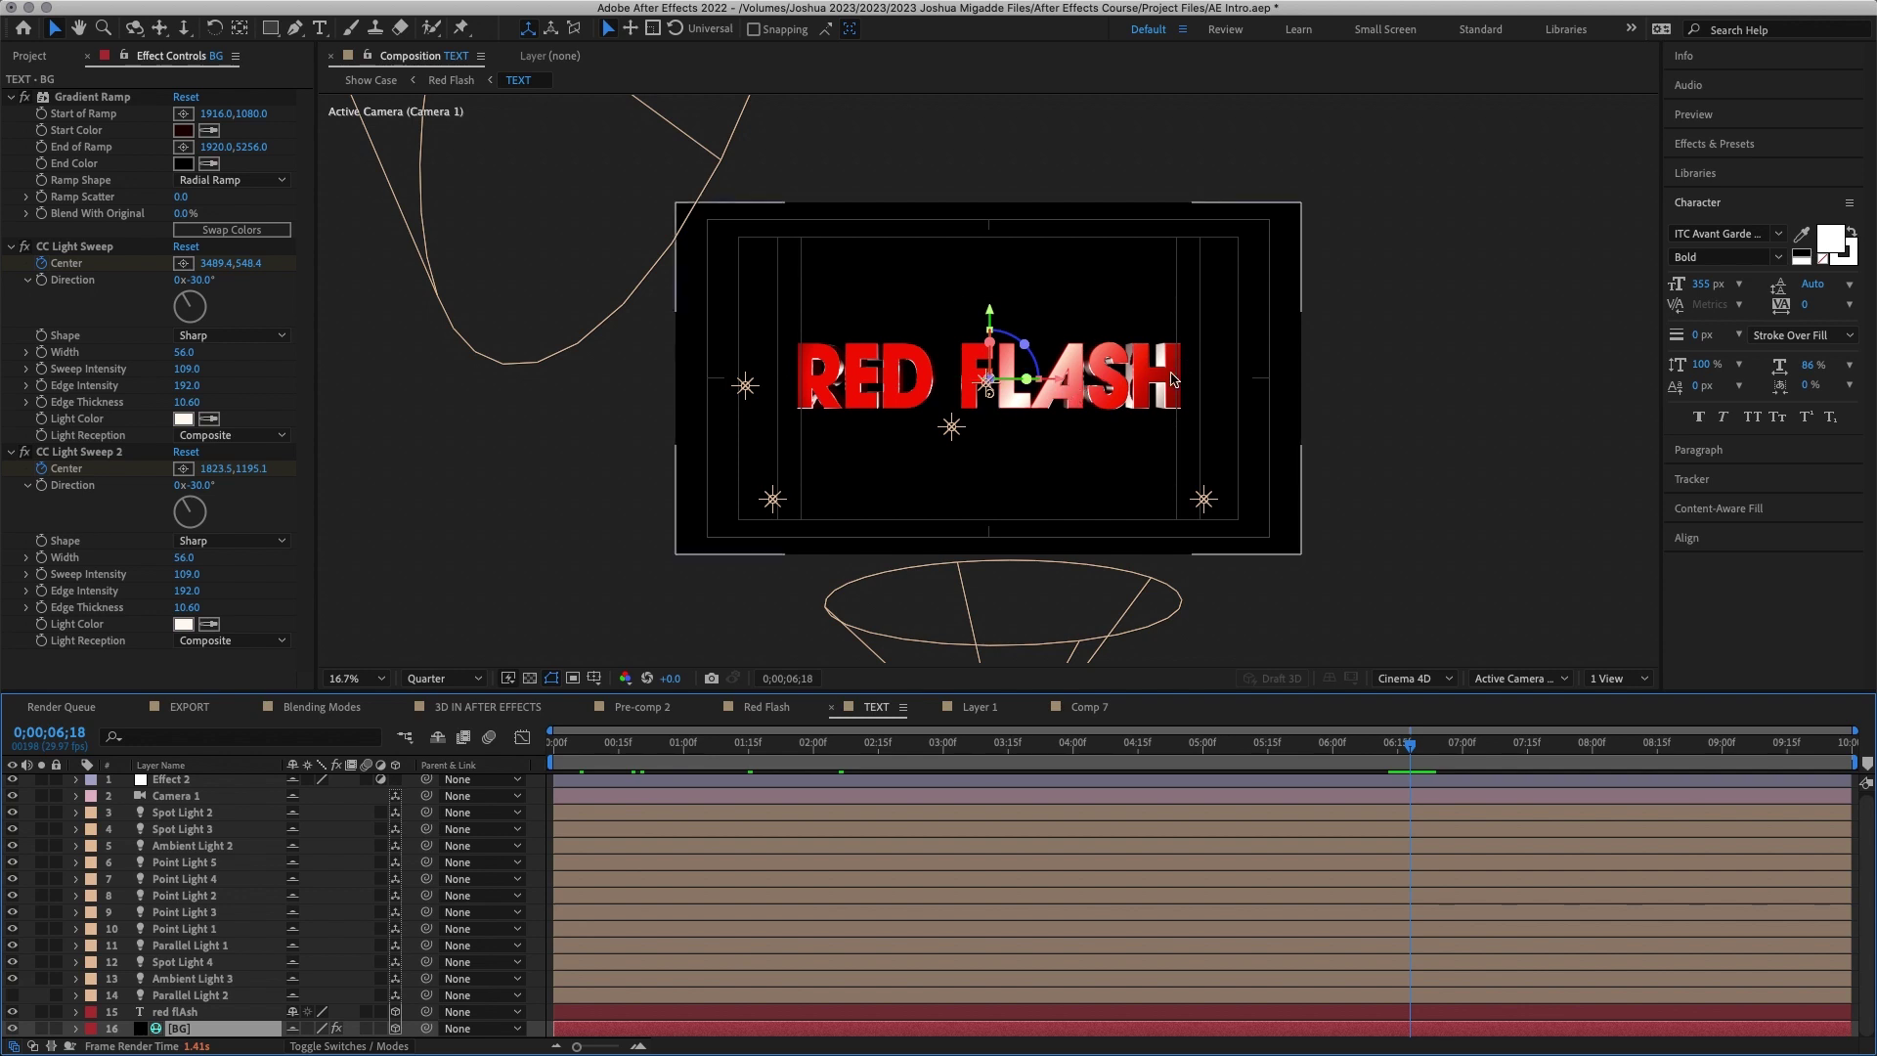
Step: Check the BG layer's Environment Layer setting without changing it
{"action": "mouse_move", "coordinate": [399, 5]}
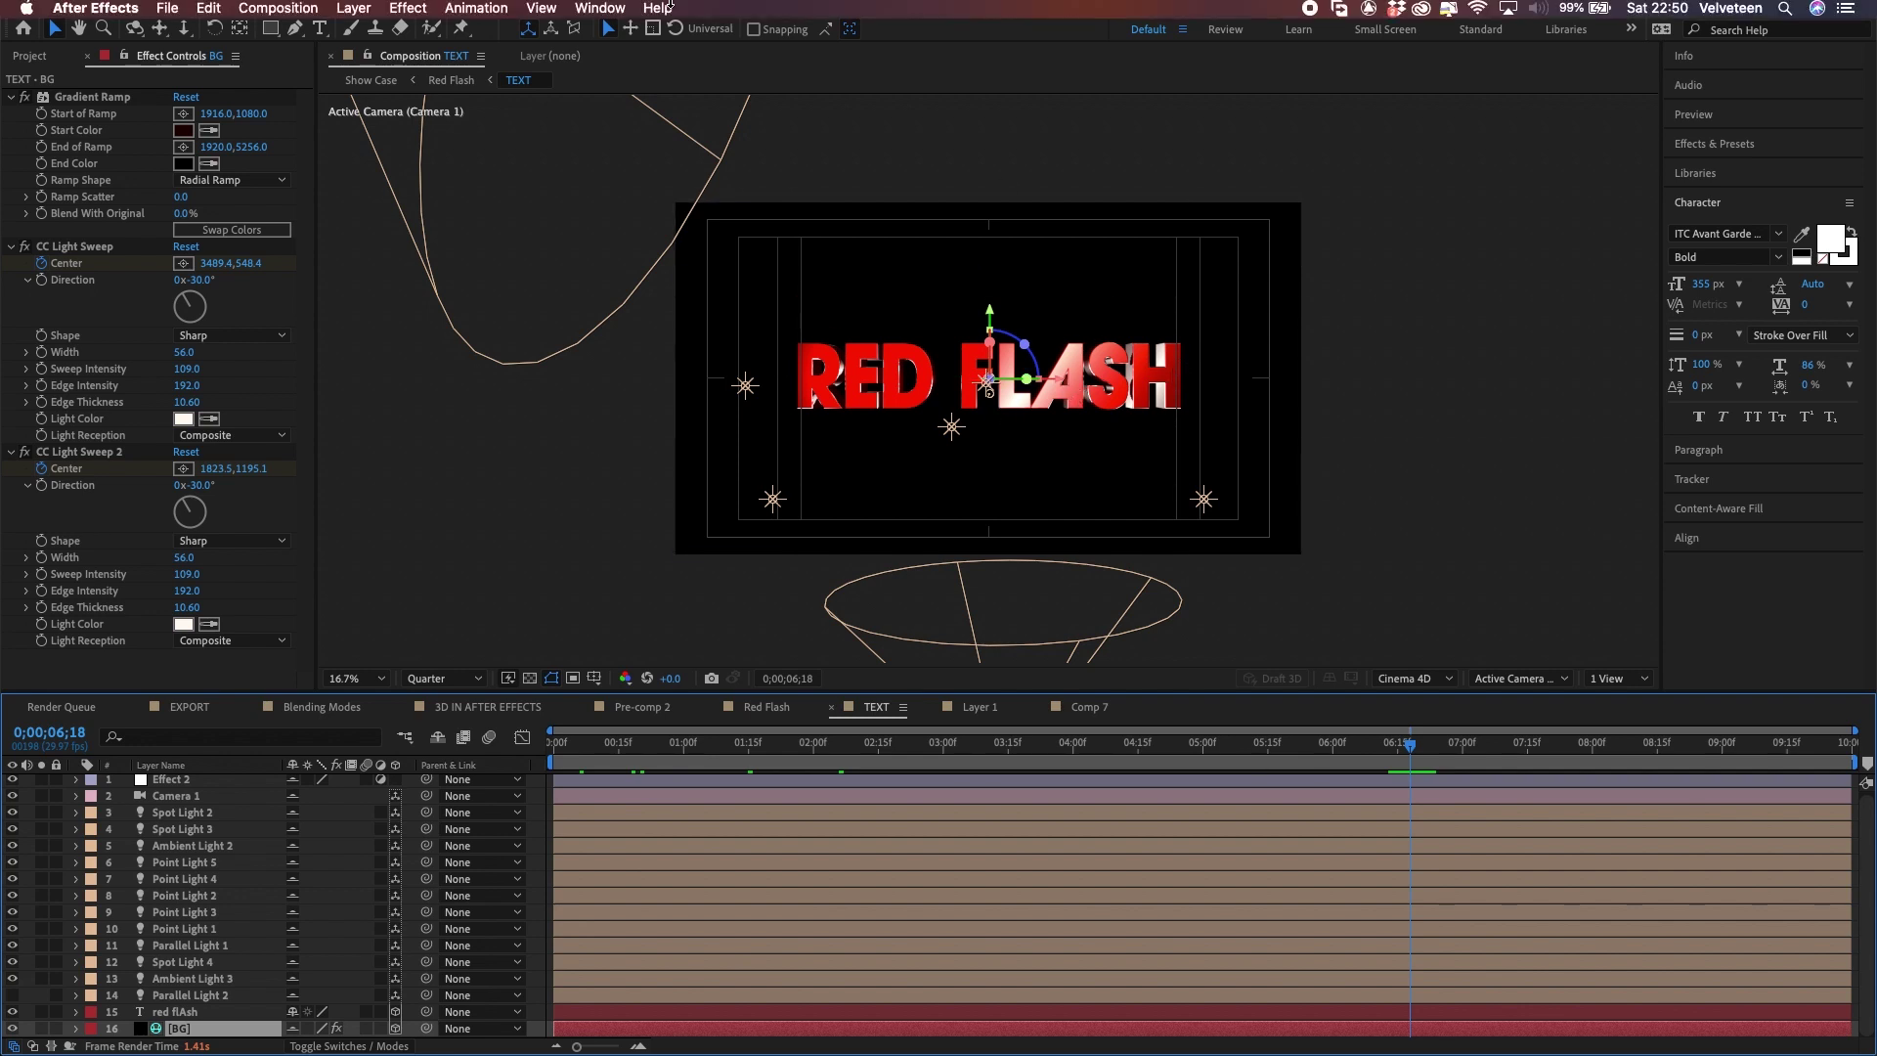
{"action": "left_click", "coordinate": [367, 7]}
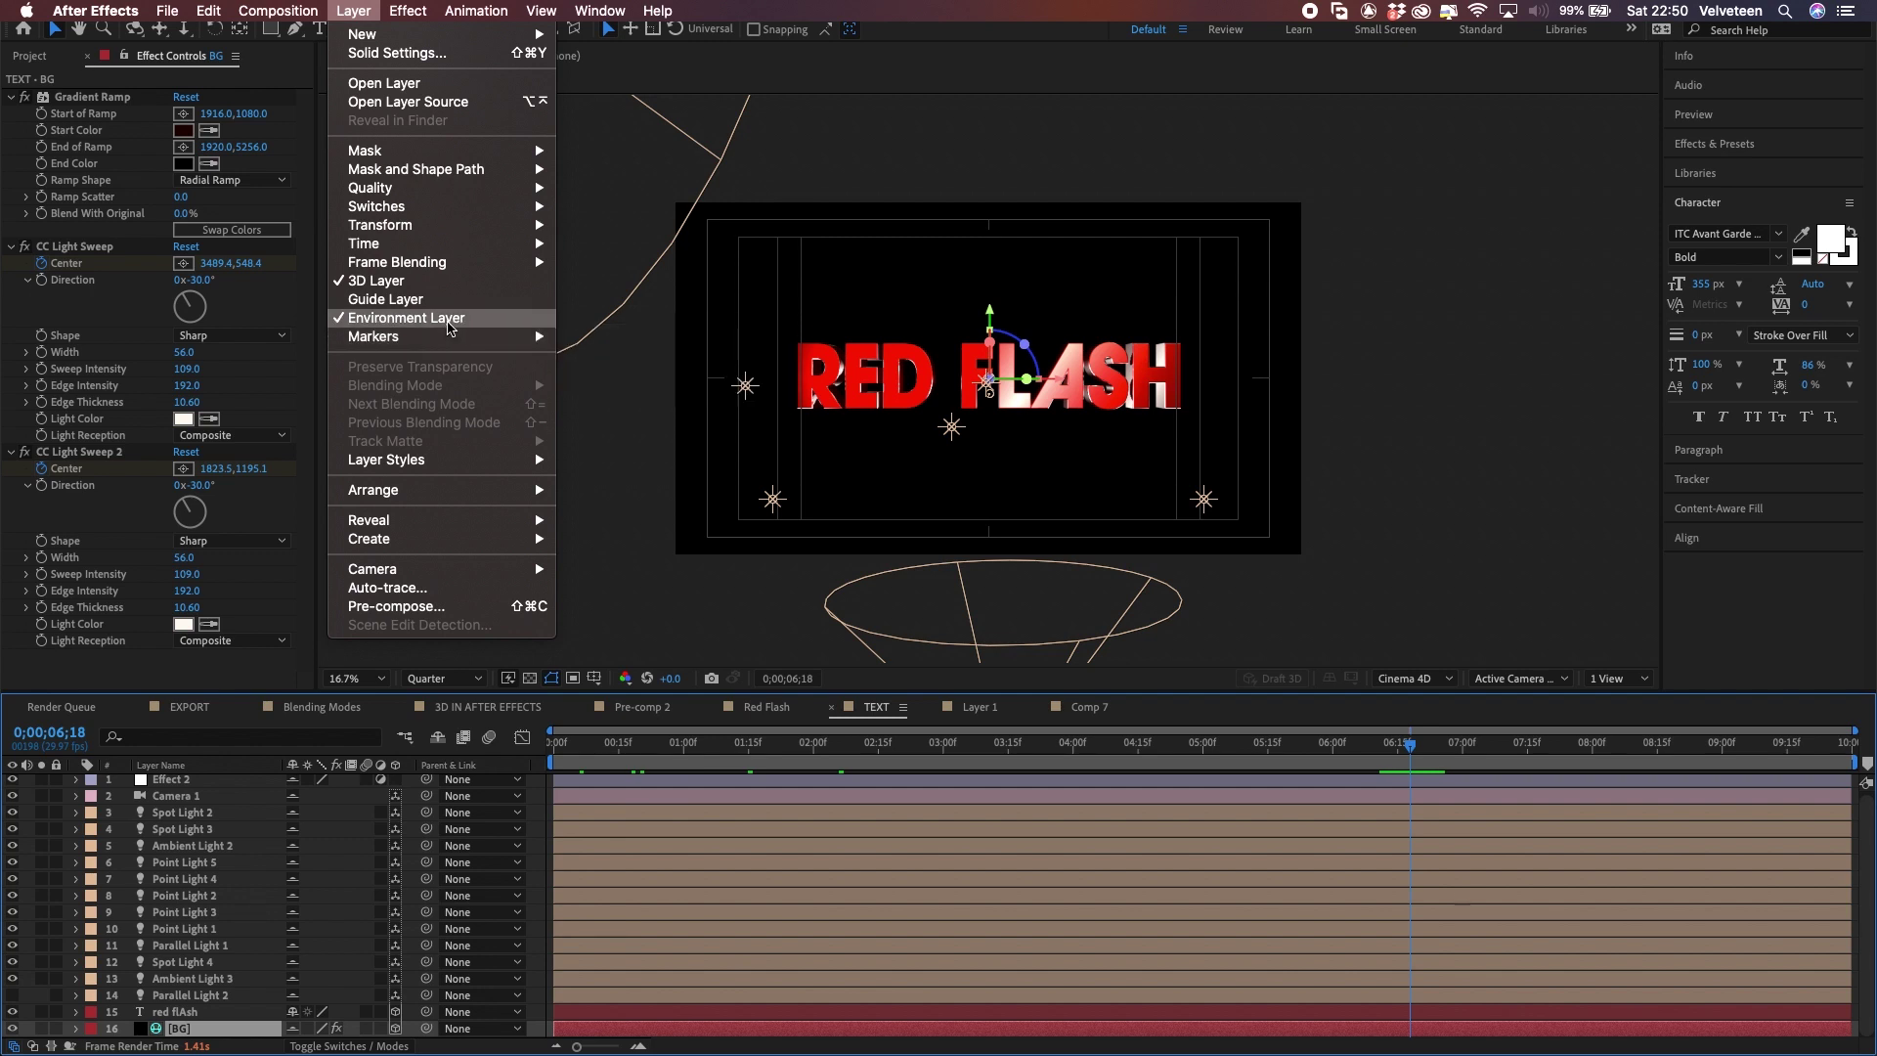
{"action": "left_click", "coordinate": [650, 728]}
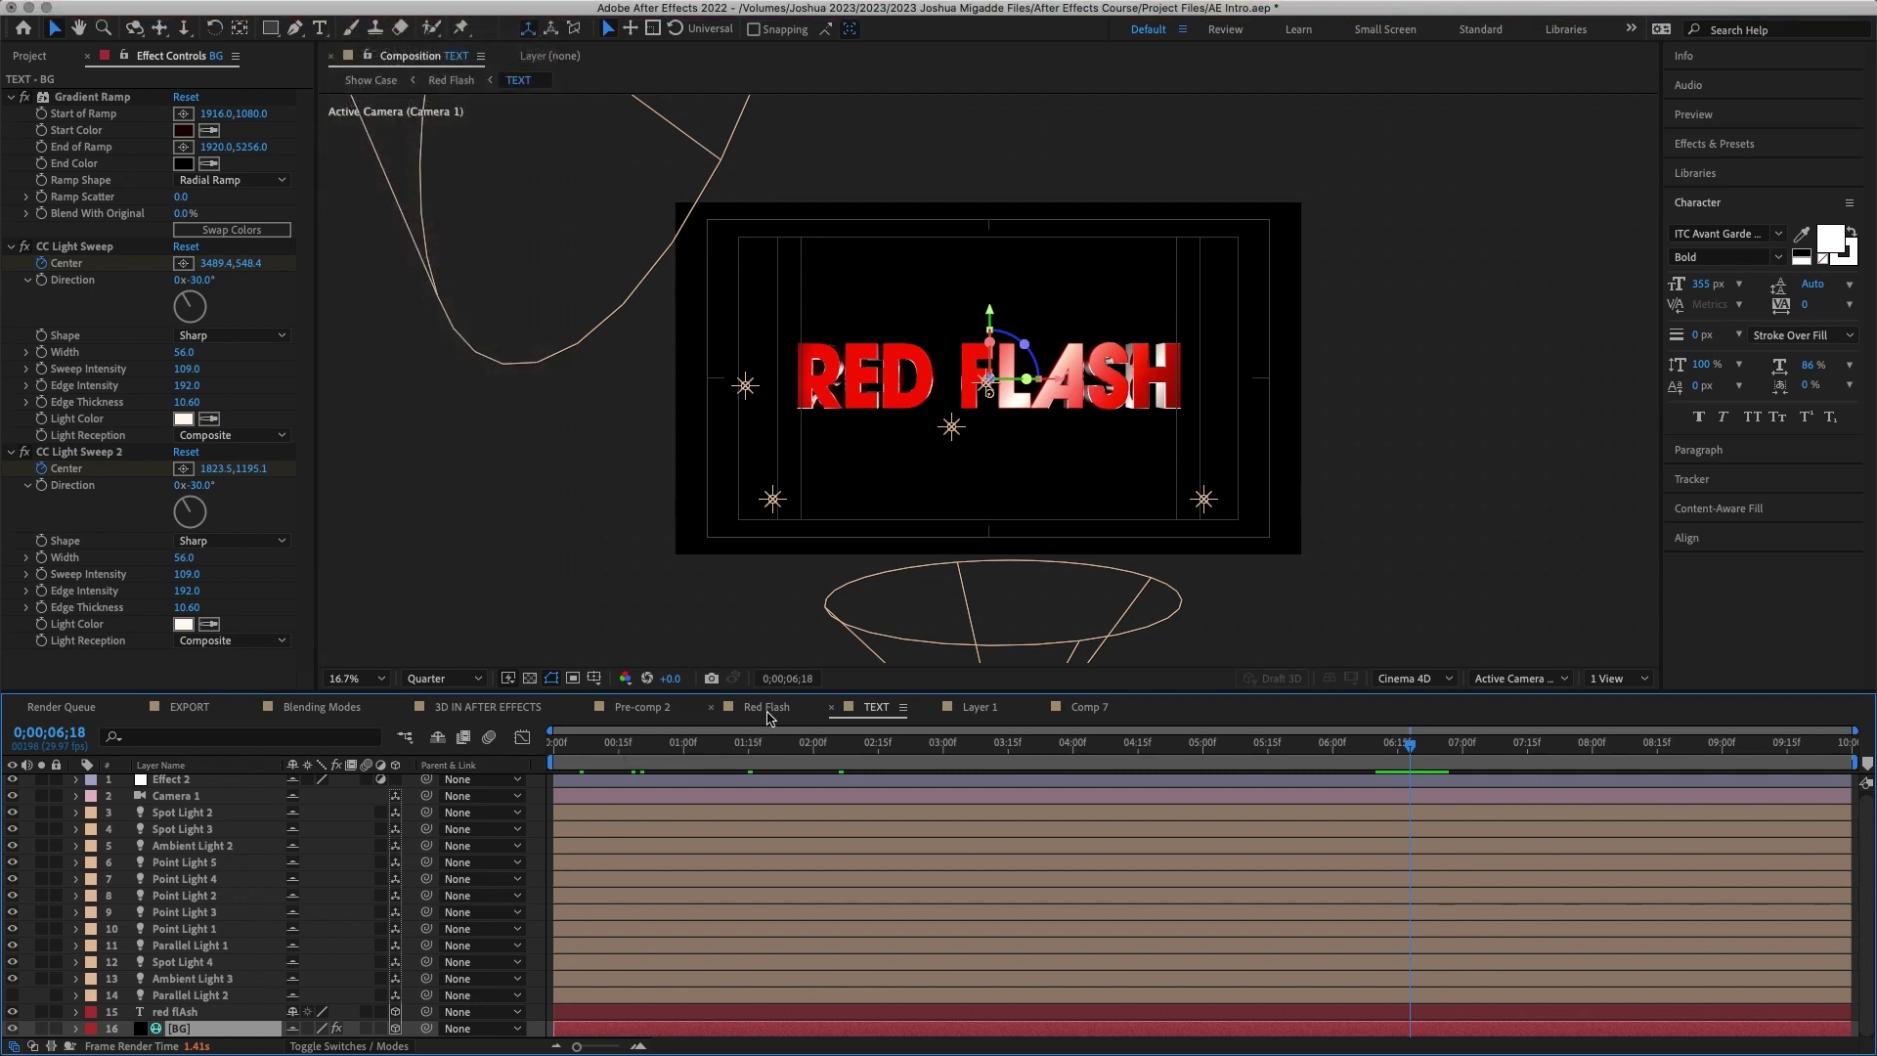
Step: Open Pre-comp 2, select the topmost Layer 3 copy and expand its Transform properties
{"action": "left_click", "coordinate": [766, 707]}
{"action": "left_click", "coordinate": [655, 707]}
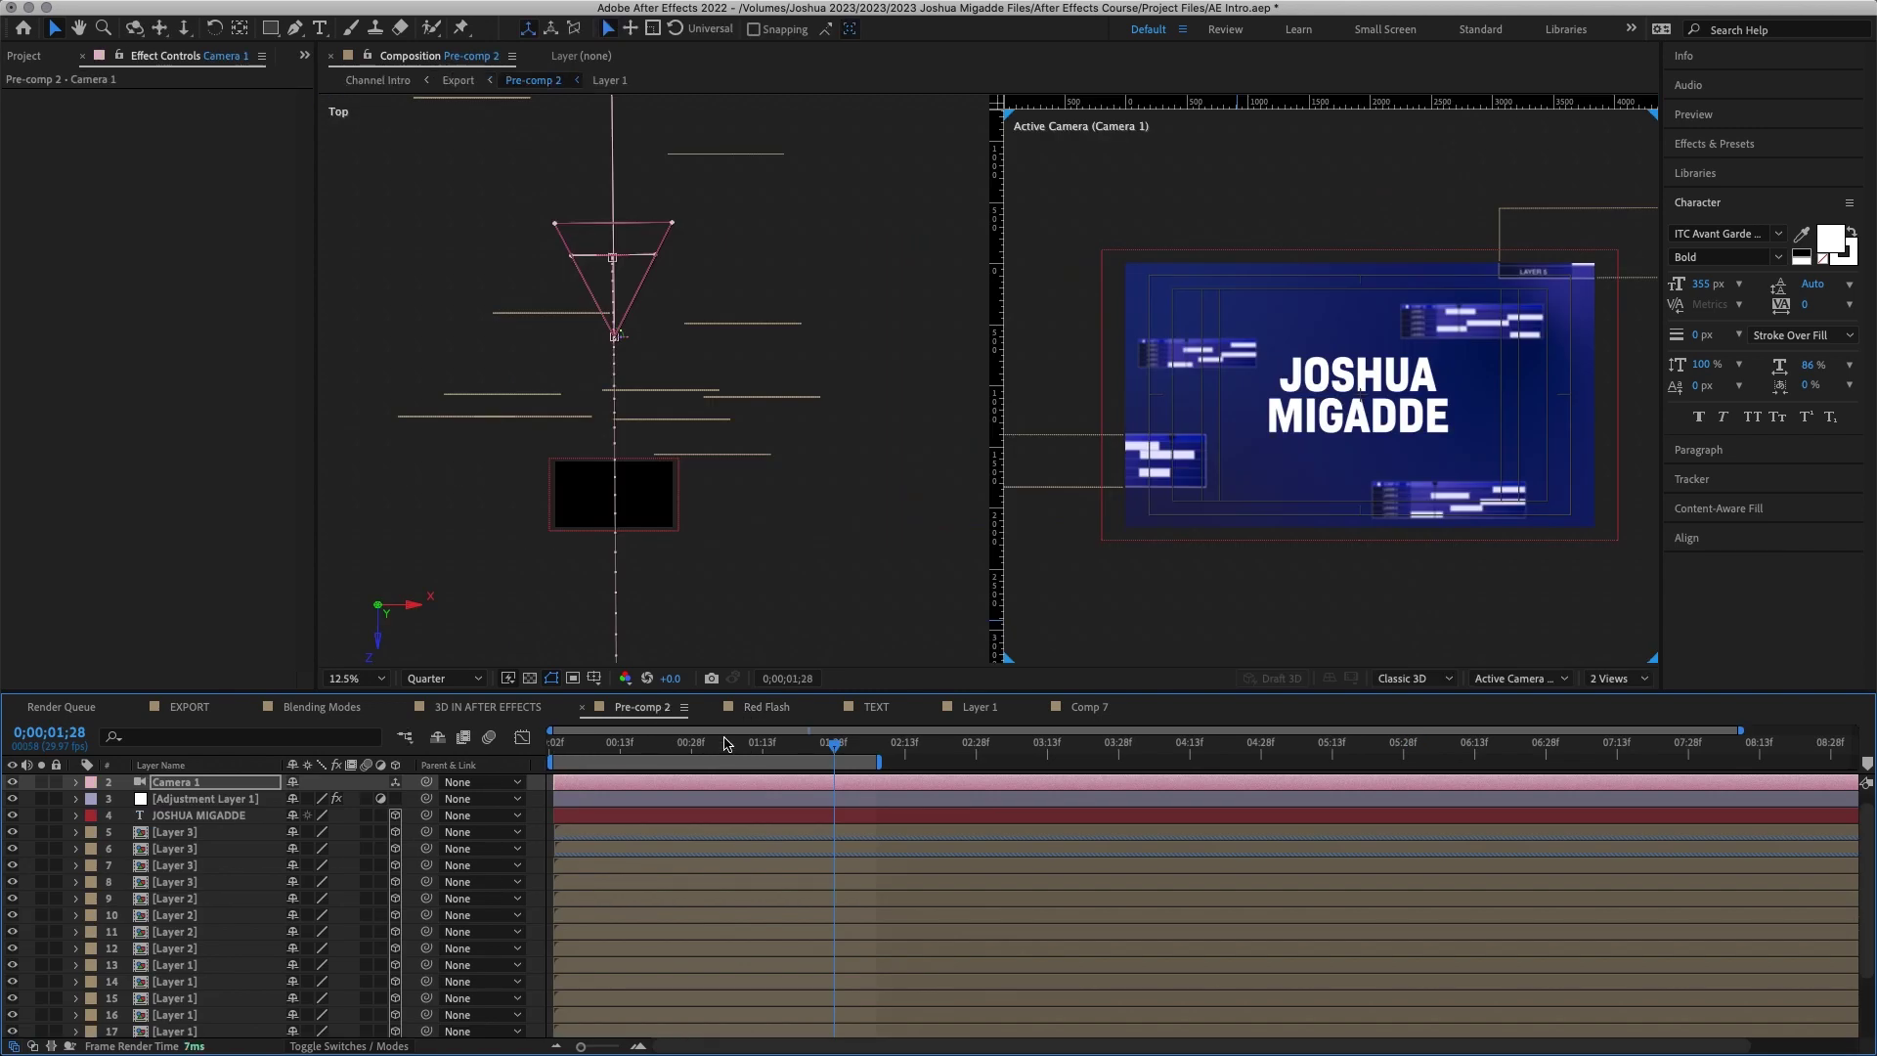
{"action": "left_click", "coordinate": [1163, 459]}
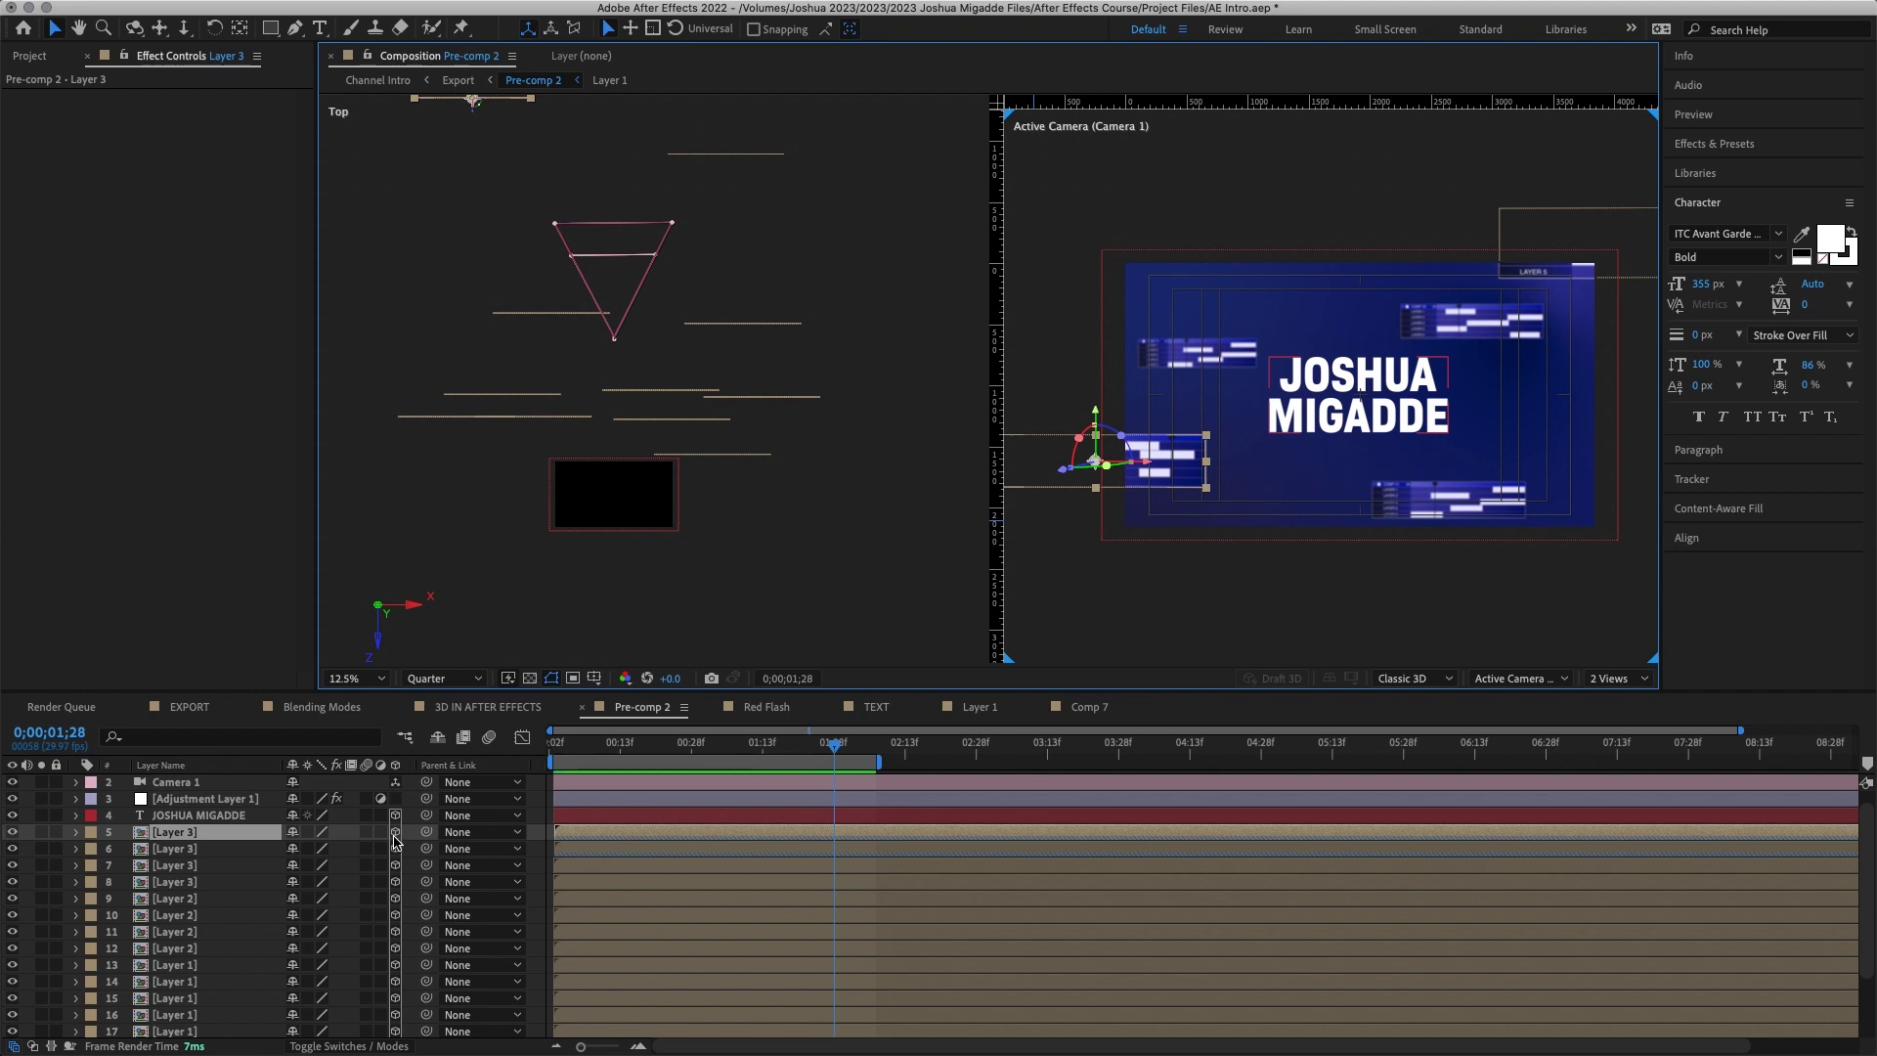
{"action": "left_click", "coordinate": [76, 832]}
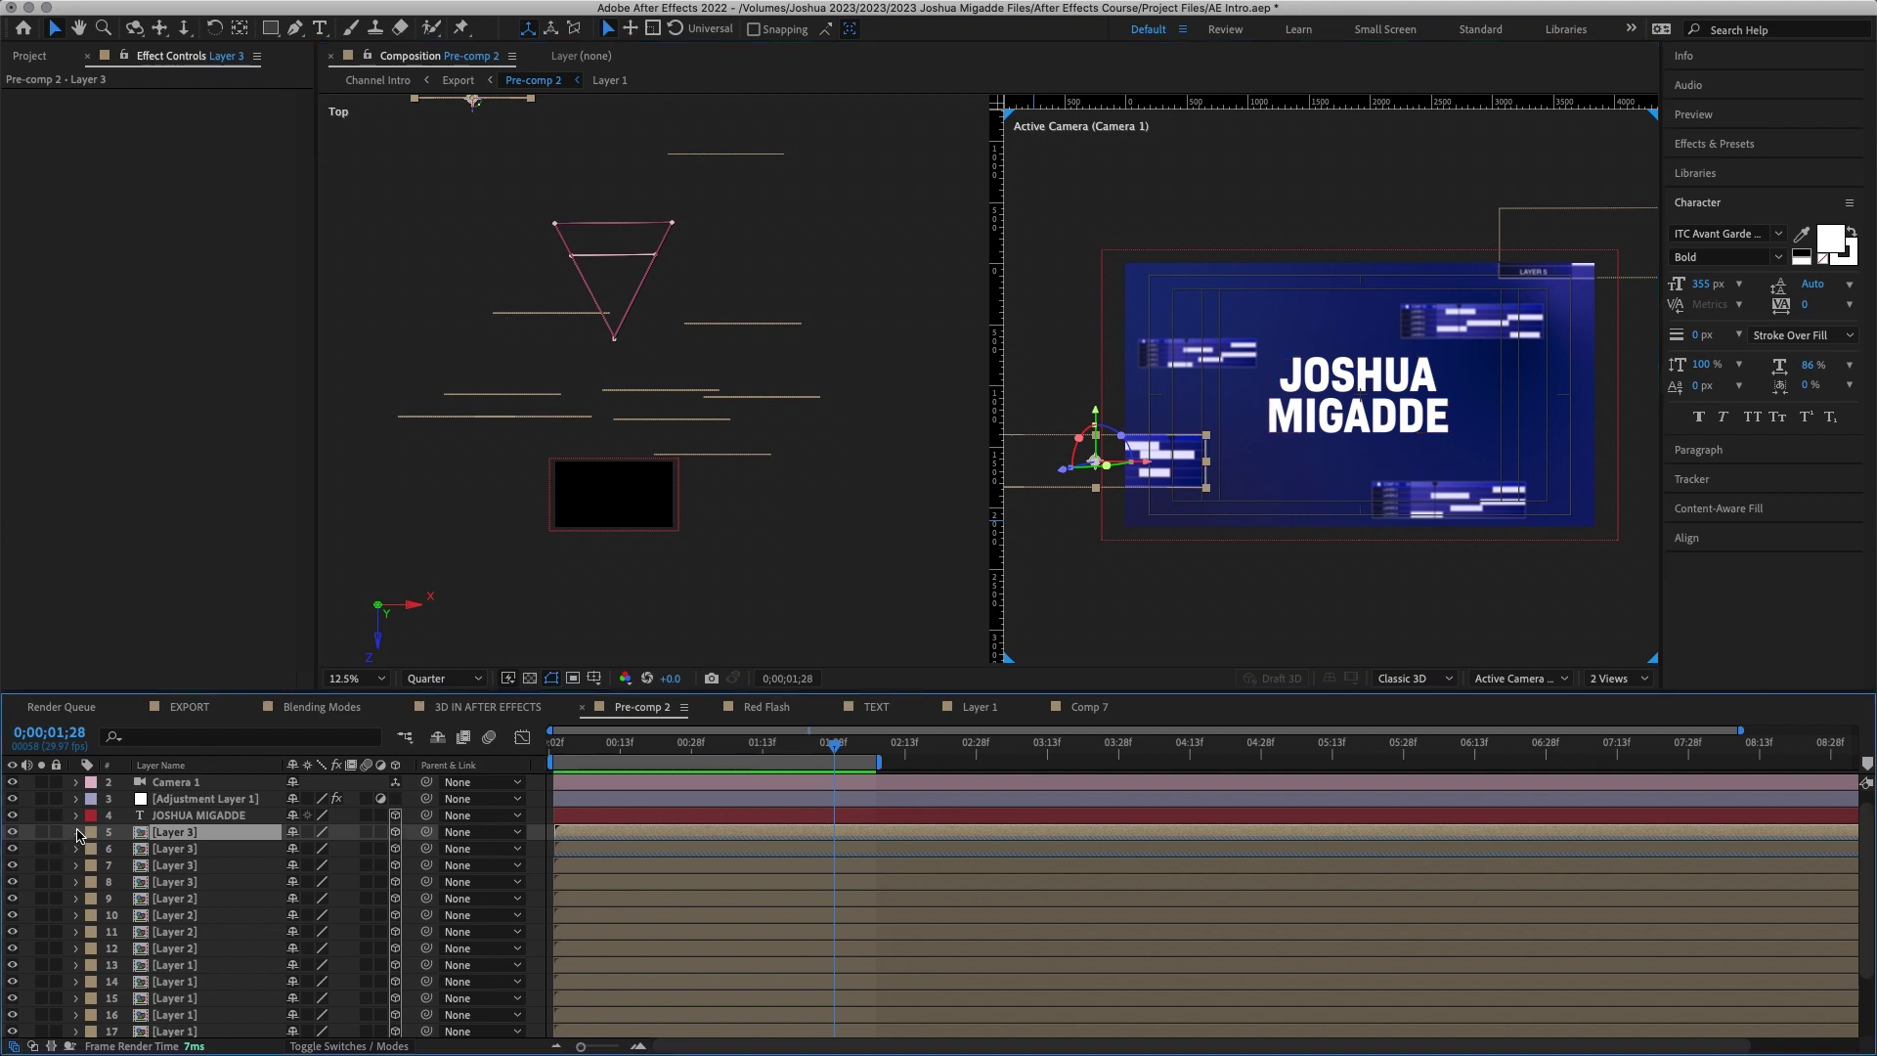
{"action": "scroll", "coordinate": [94, 853], "scroll_direction": "down", "scroll_amount": 1}
{"action": "left_click", "coordinate": [91, 835]}
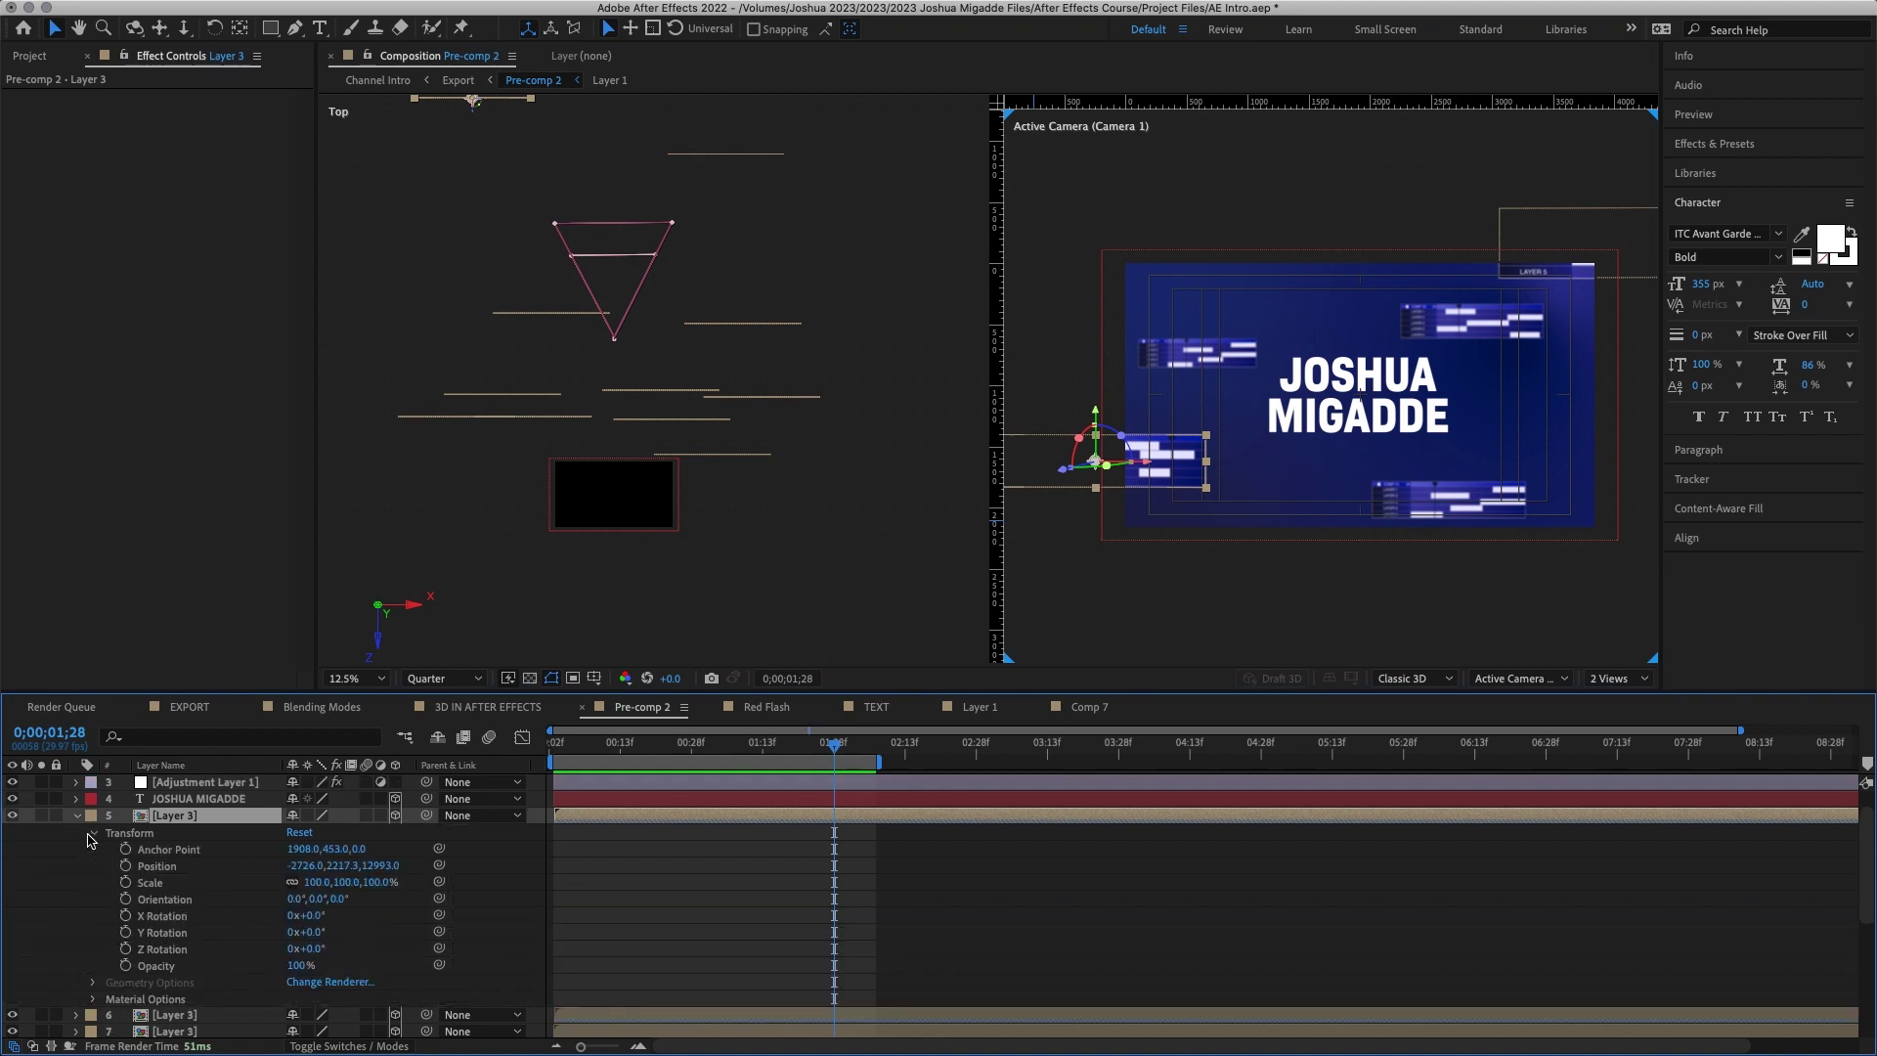